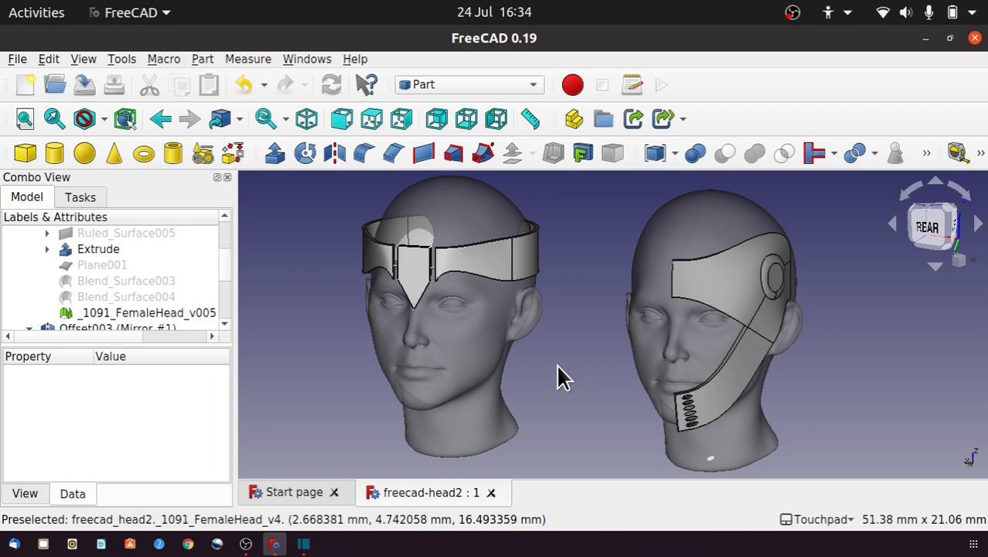
Step: Hide both halves of the crown band, Offset003 (Mirror #1) and the Offset003 it mirrors
left_click_drag(557, 366, 659, 362, "alt")
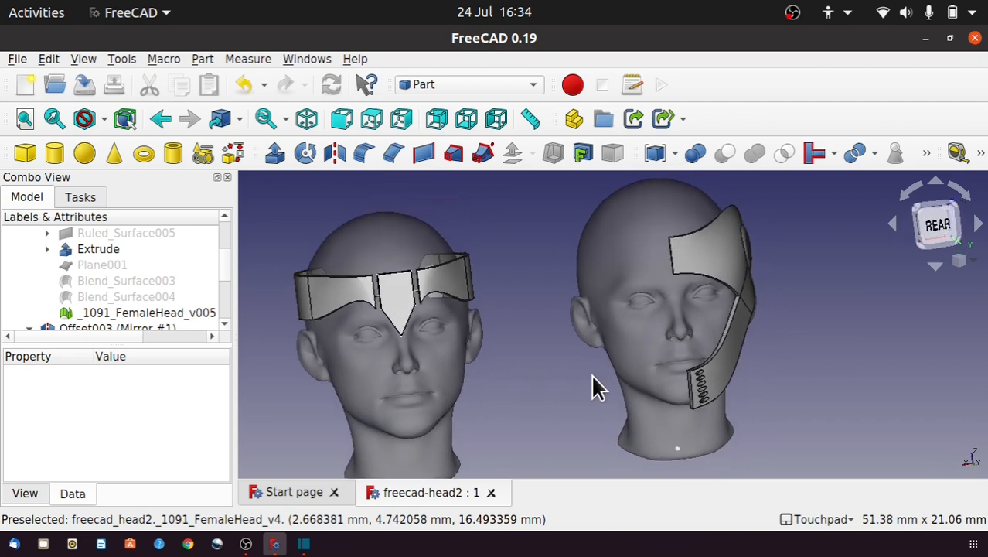
scroll(432, 308, "up", 3)
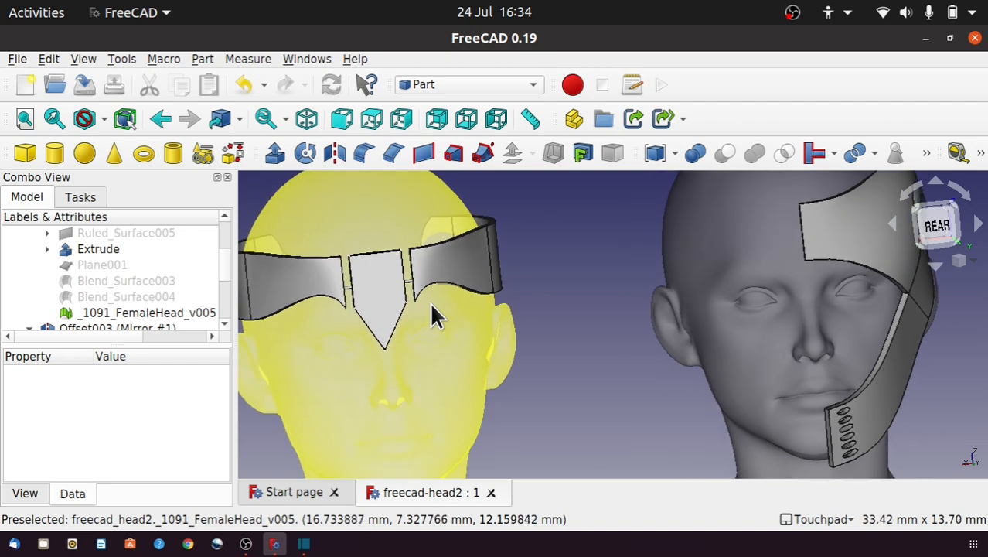
left_click_drag(431, 304, 226, 274, "alt")
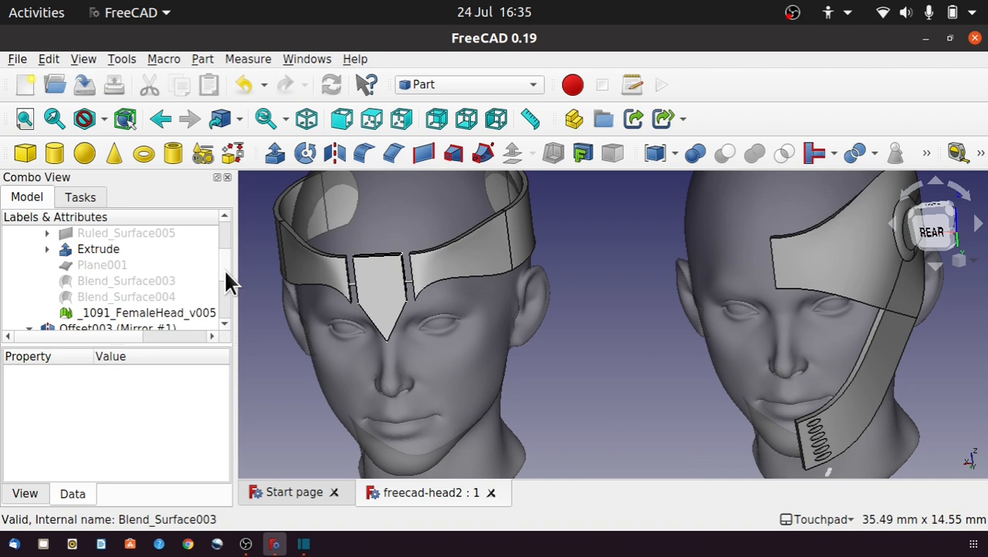
scroll(224, 268, "down", 1)
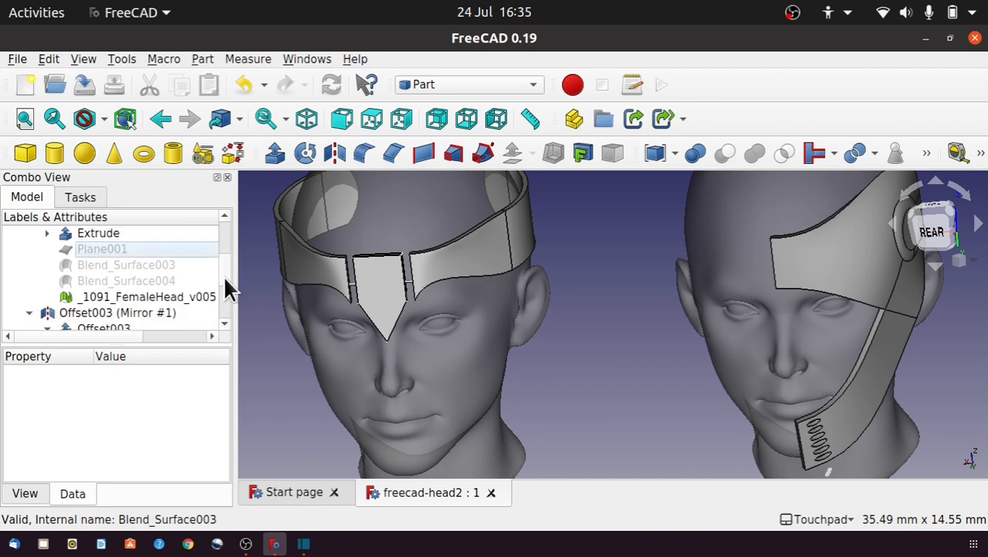
left_click(144, 311)
key("space")
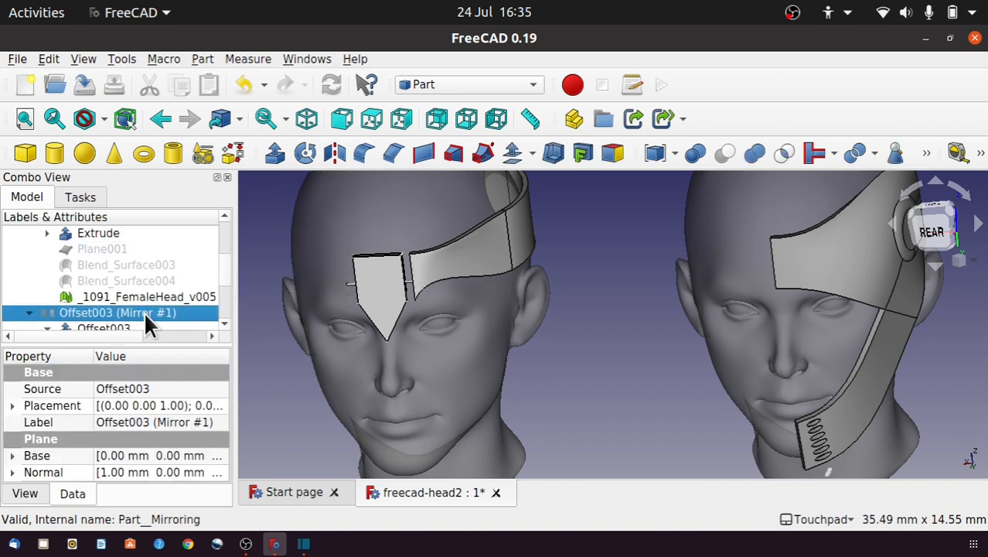
scroll(222, 279, "down", 3)
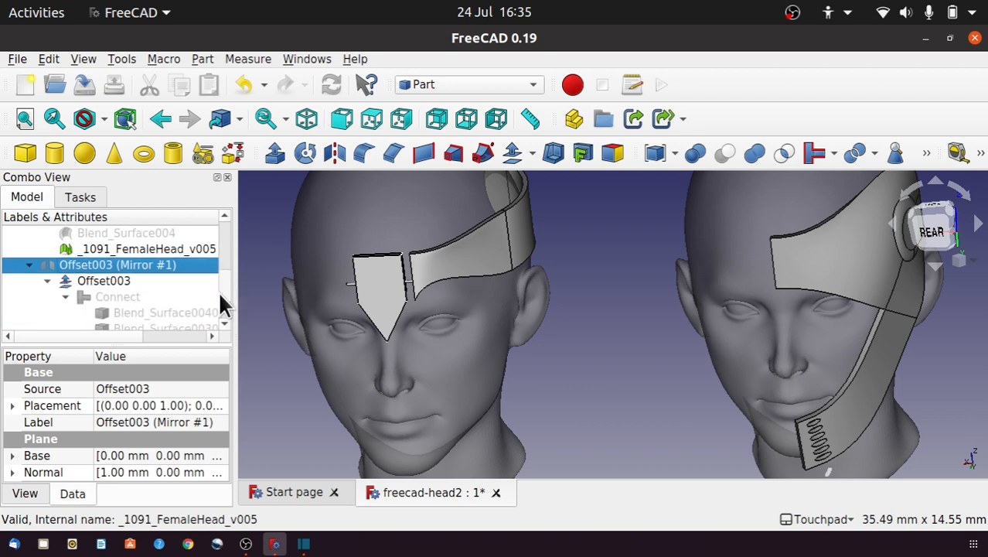
left_click(118, 280)
key("space")
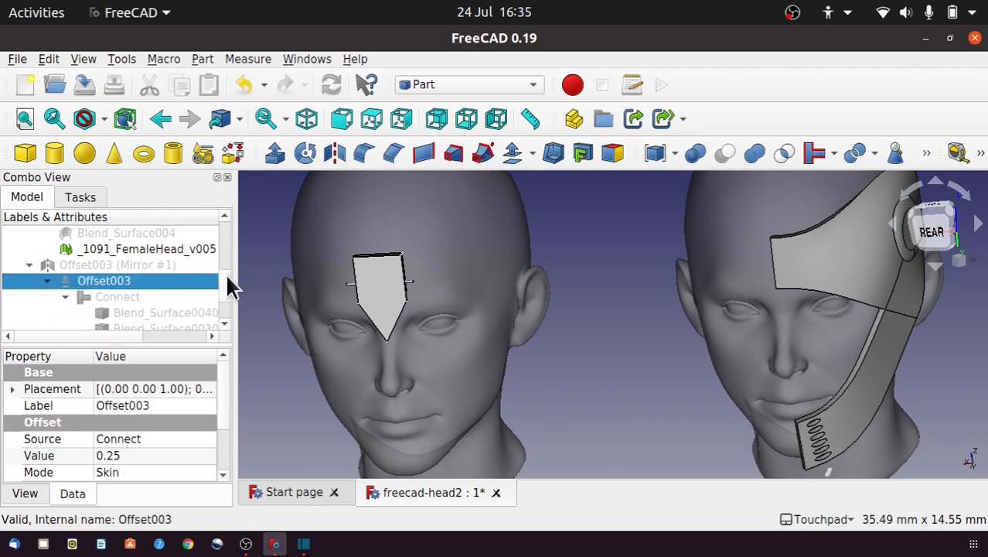
Step: Hide Cylinder002, the thin pin running behind the crown's front plate
scroll(224, 281, "up", 6)
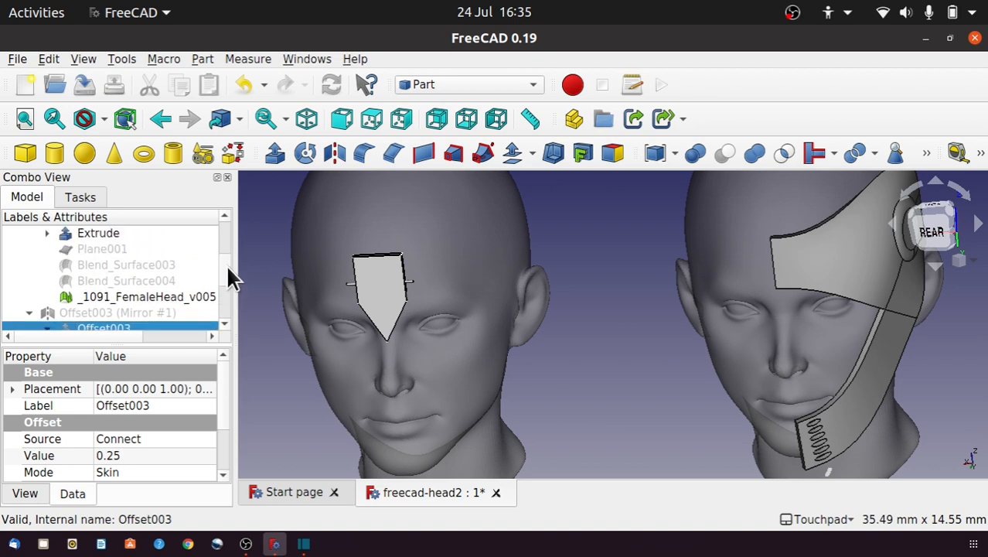
scroll(224, 255, "down", 2)
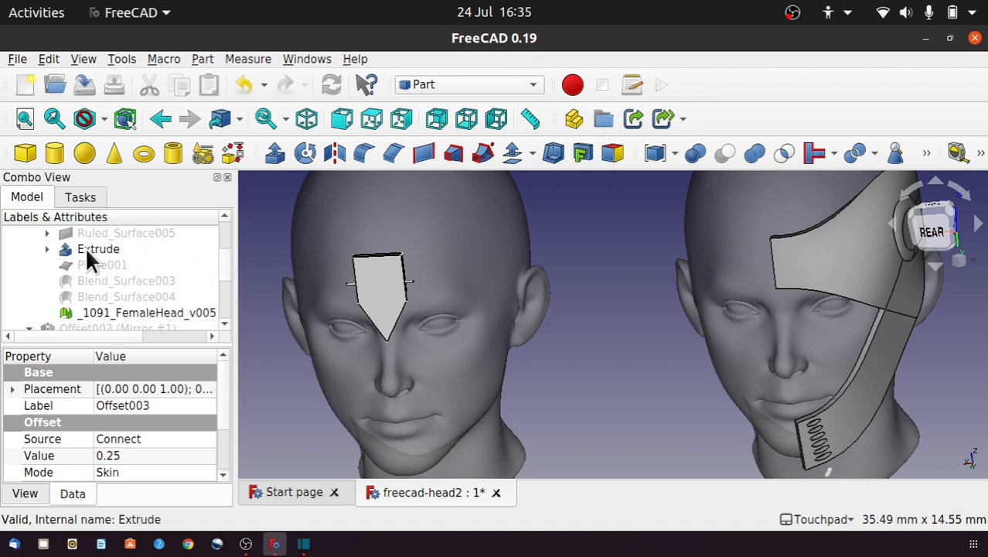
scroll(220, 267, "down", 6)
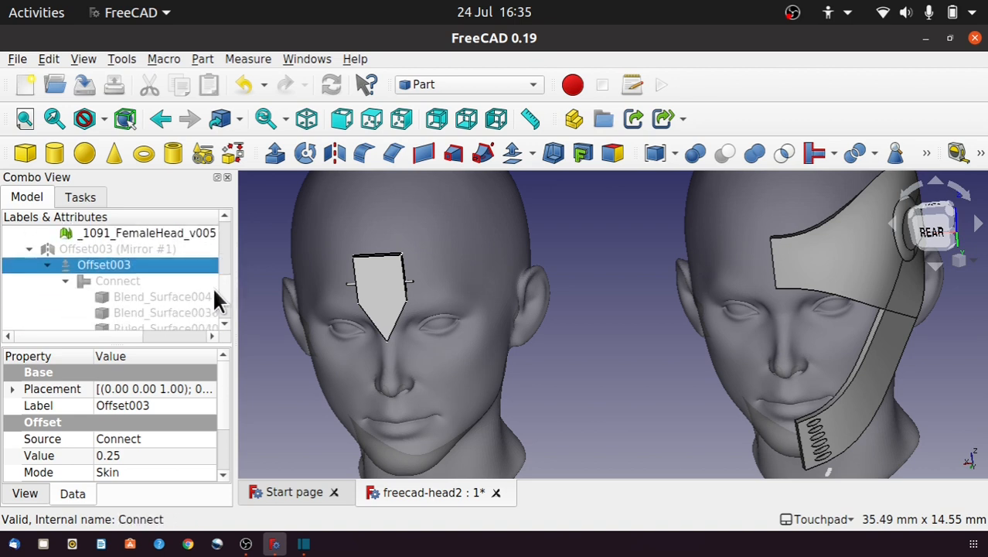
left_click(107, 312)
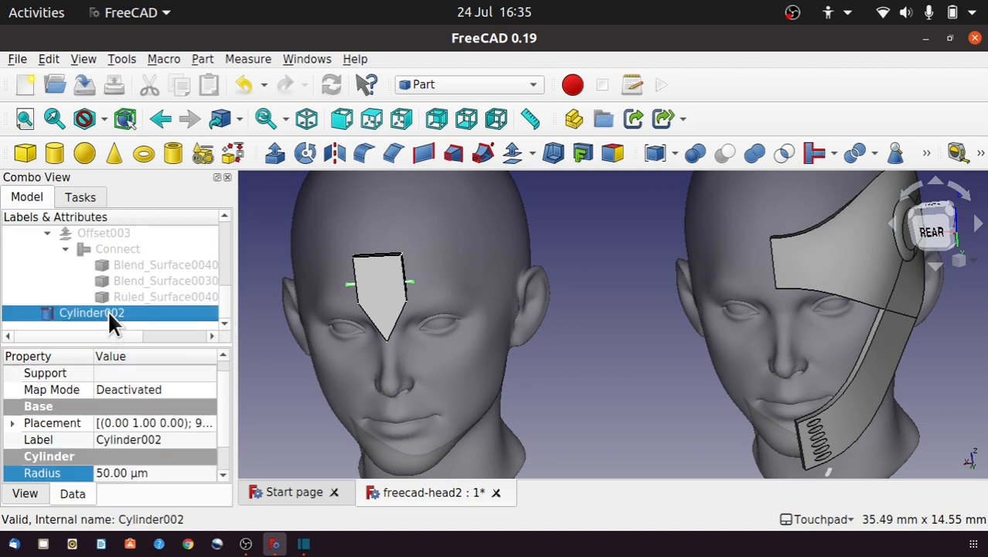
scroll(224, 278, "up", 5)
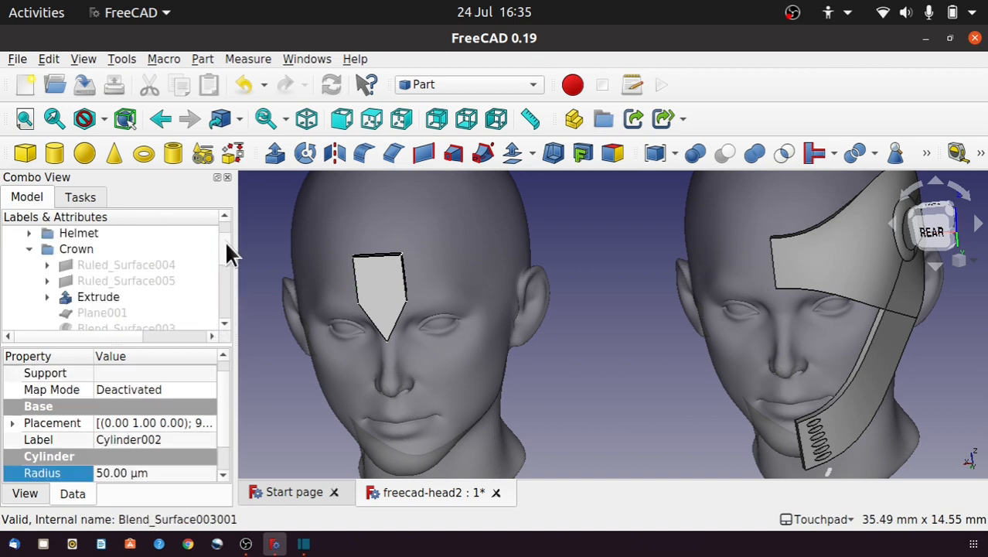
left_click(77, 61)
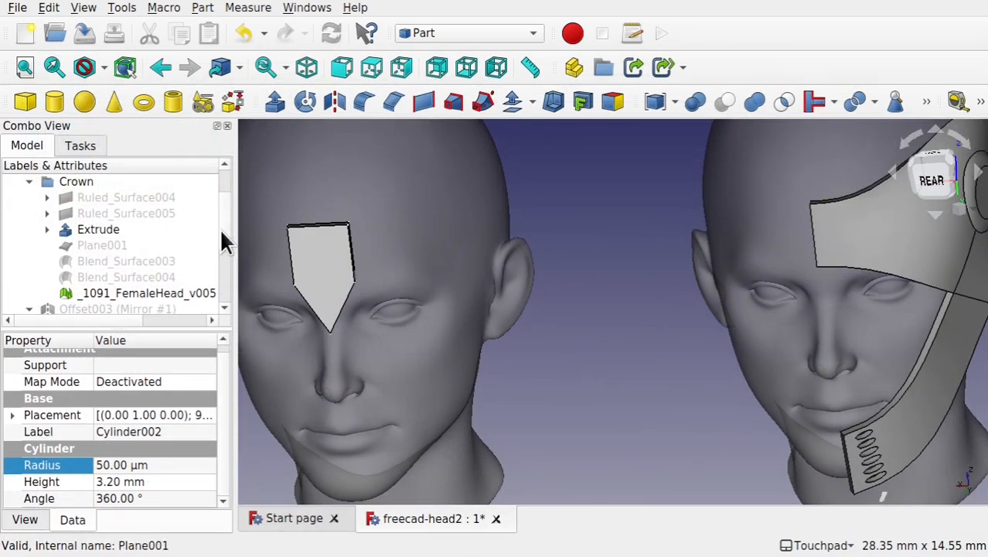
Step: Show the crown's construction surfaces Ruled_Surface004, Ruled_Surface005 and Plane001
scroll(224, 235, "up", 1)
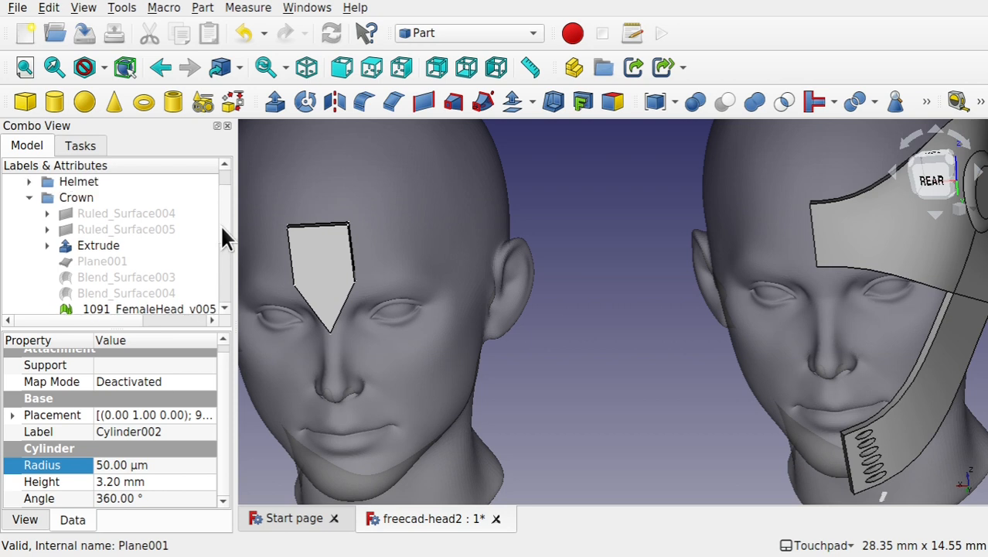
left_click(161, 215)
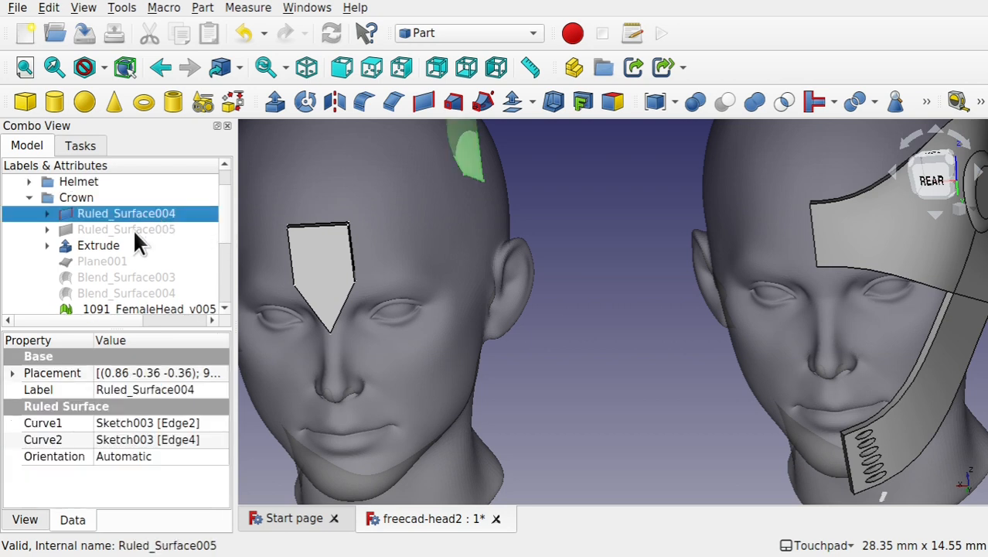
left_click(137, 232)
key("space")
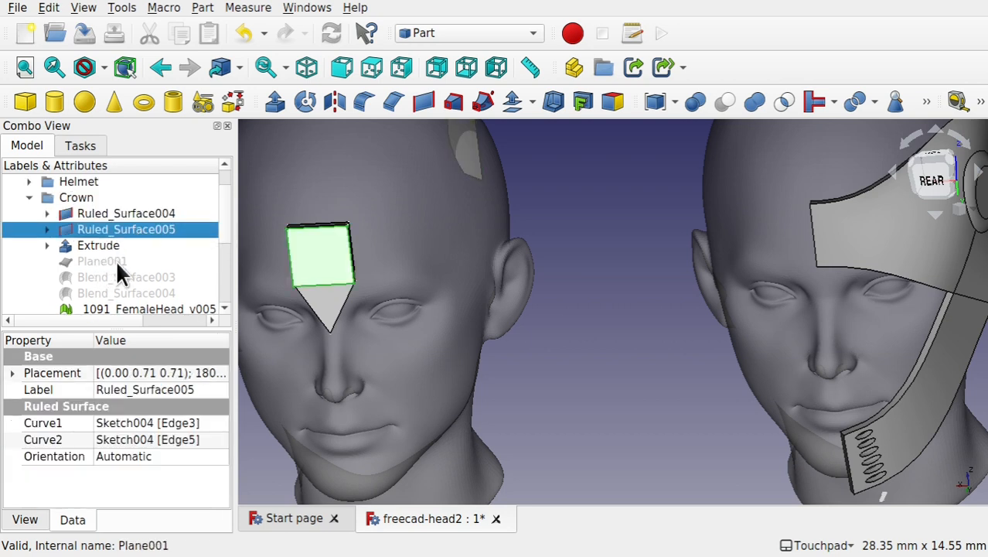
left_click(116, 263)
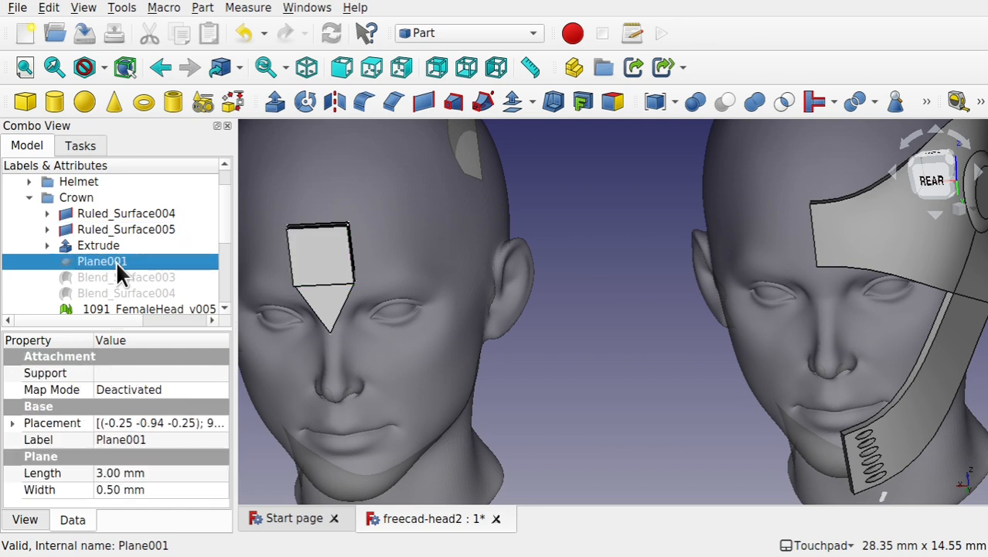
key("space")
Step: Hide the Extrude front plate and inspect the bare construction surfaces around the head
left_click(103, 243)
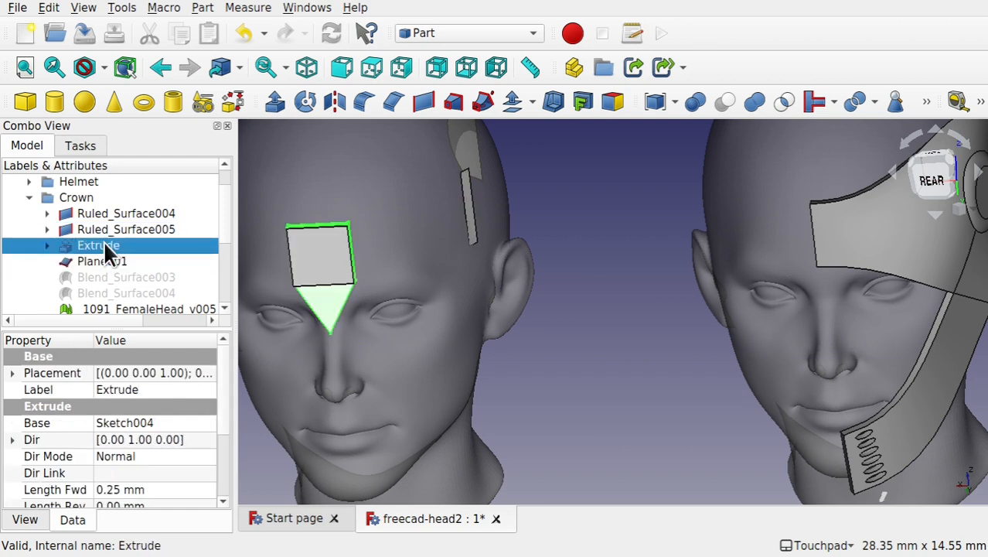
key("space")
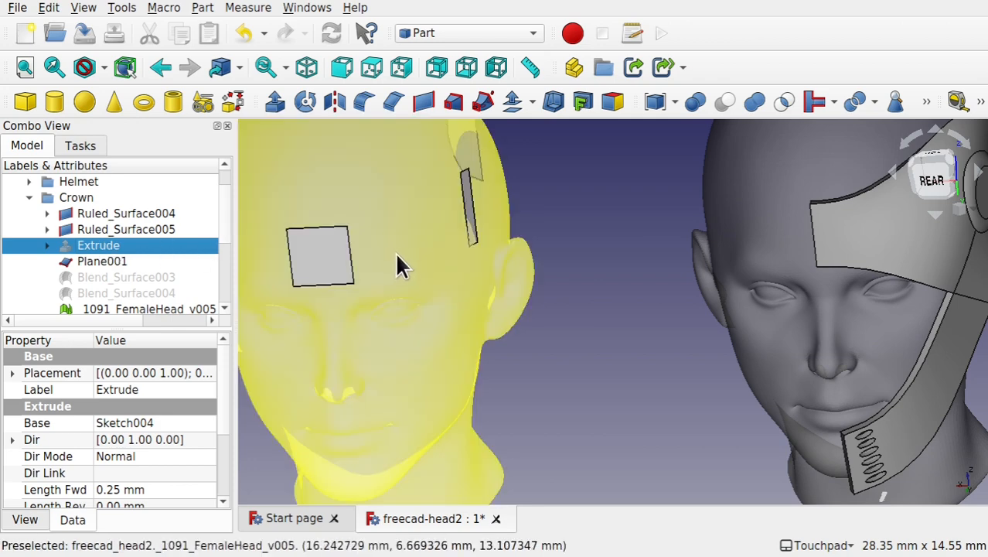
middle_click_drag(395, 252, 286, 246, "alt")
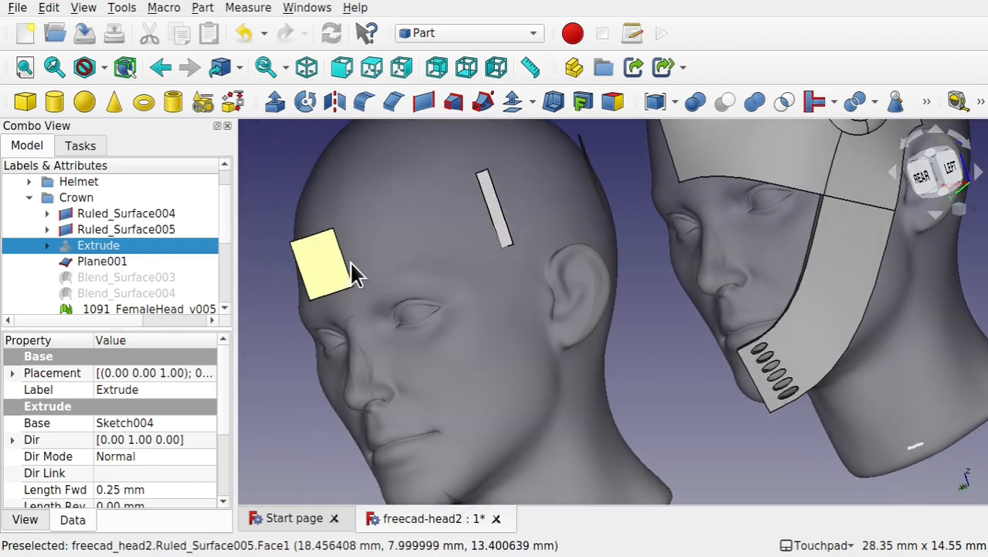
middle_click_drag(407, 220, 473, 226, "alt")
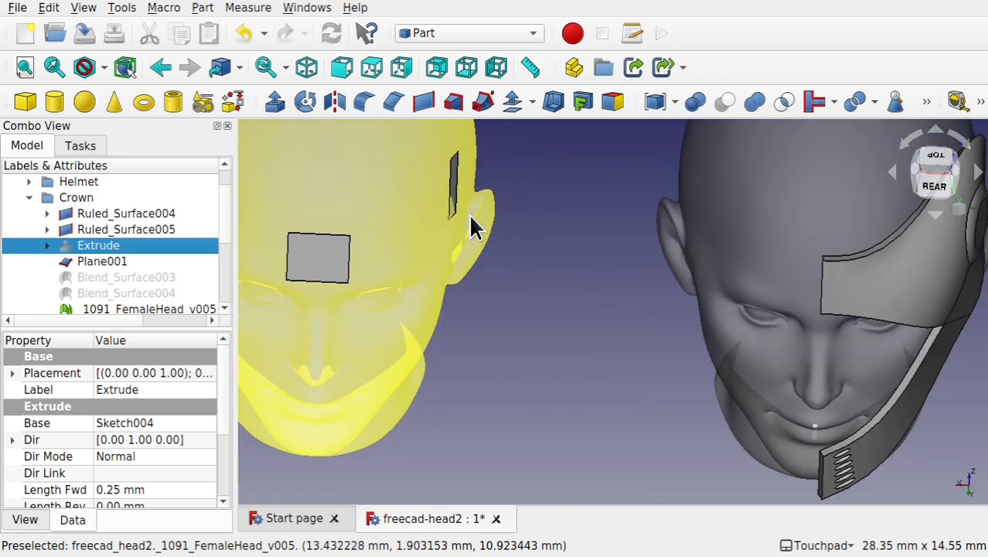
Step: Show Blend_Surface003 and Blend_Surface004, the blends that form the side of the crown
left_click(129, 277)
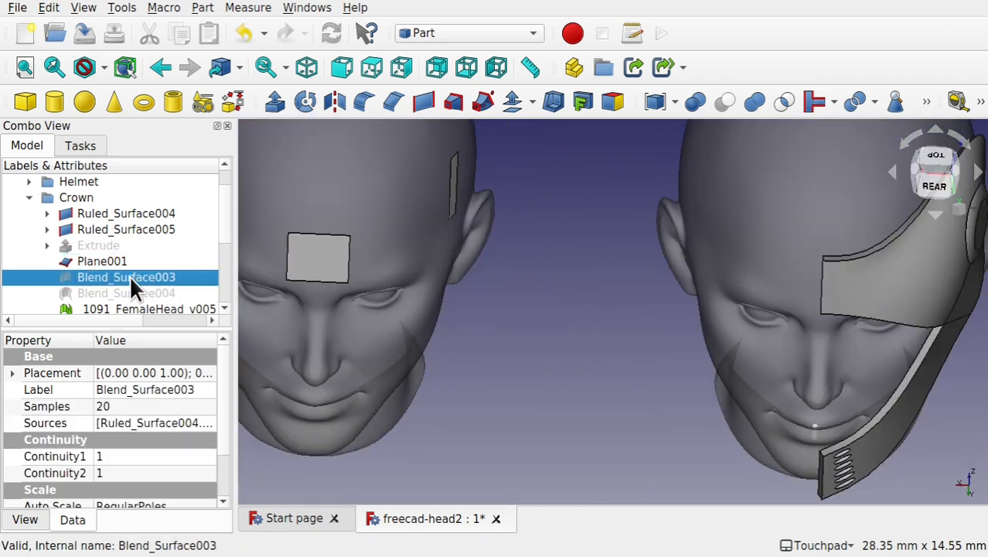
key("space")
left_click(157, 293)
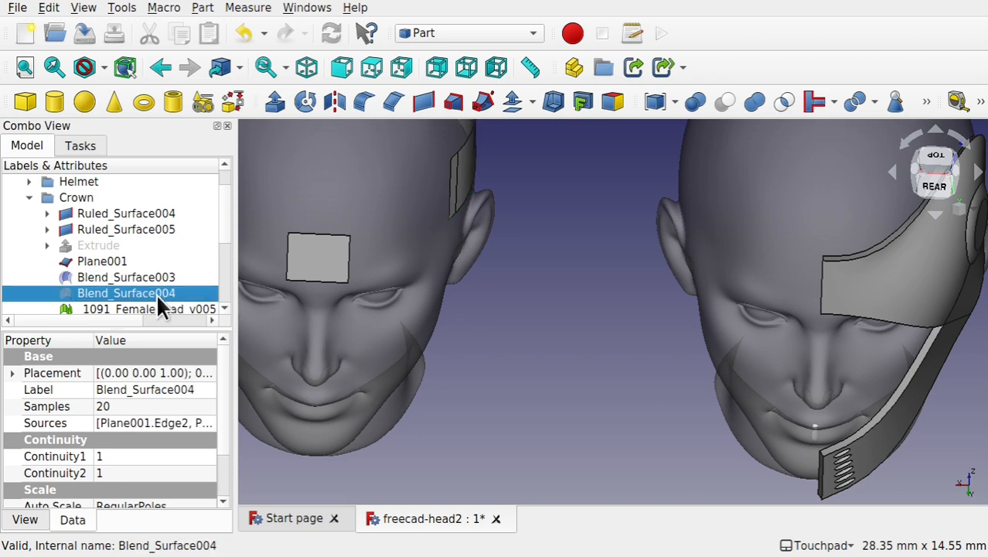
key("space")
middle_click_drag(413, 214, 380, 221, "alt")
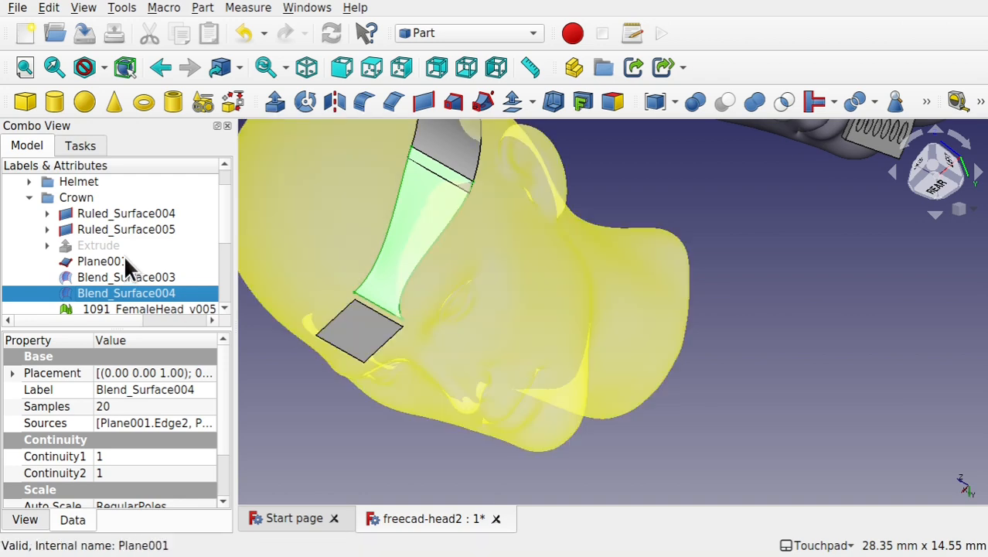
Step: Show the Extrude front plate again and examine where the side blend meets it
left_click(105, 246)
key("space")
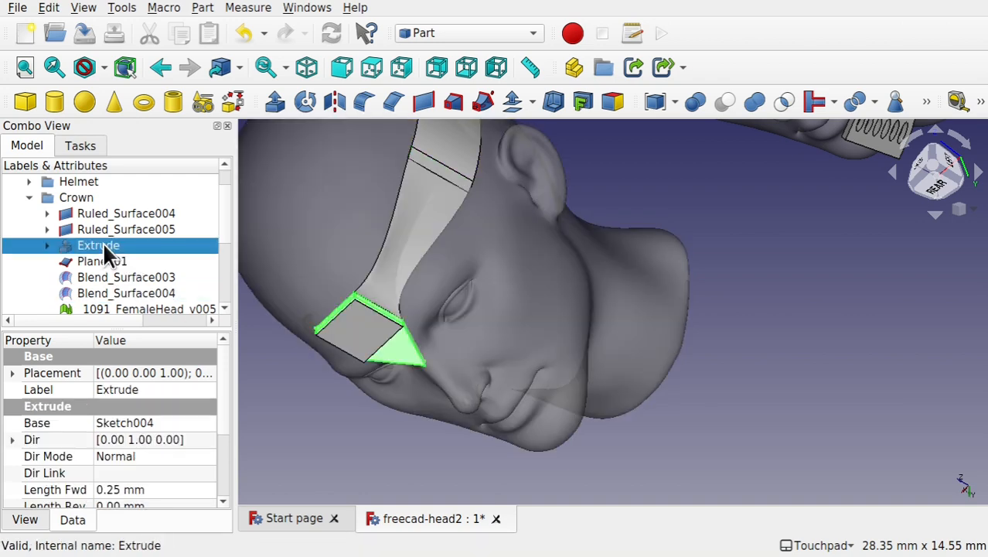
middle_click_drag(296, 292, 399, 334, "alt")
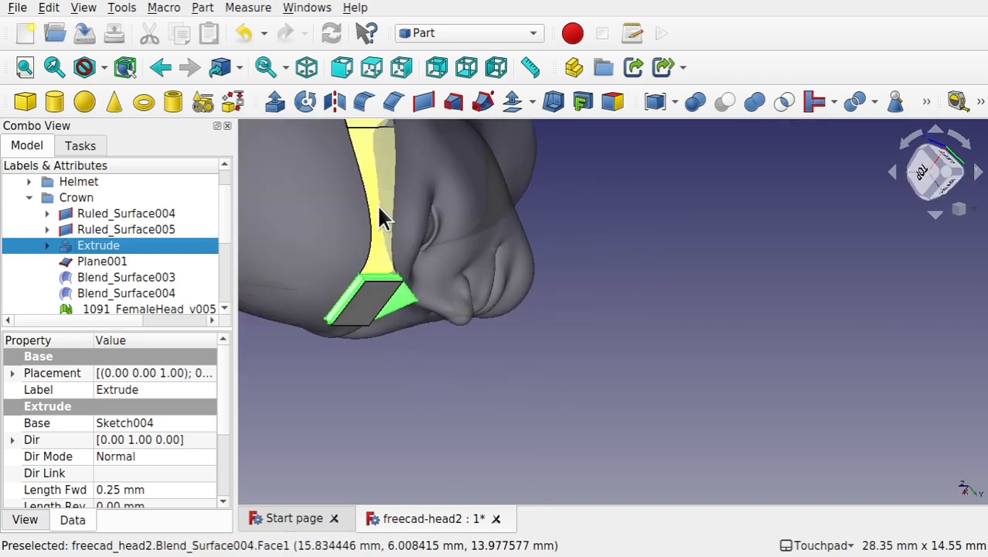
middle_click_drag(392, 229, 241, 203, "alt")
middle_click_drag(386, 276, 438, 310, "alt")
mouse_move(363, 298)
middle_mouse_down("alt")
mouse_move(429, 280)
mouse_move(394, 305)
mouse_move(360, 309)
middle_mouse_up("alt")
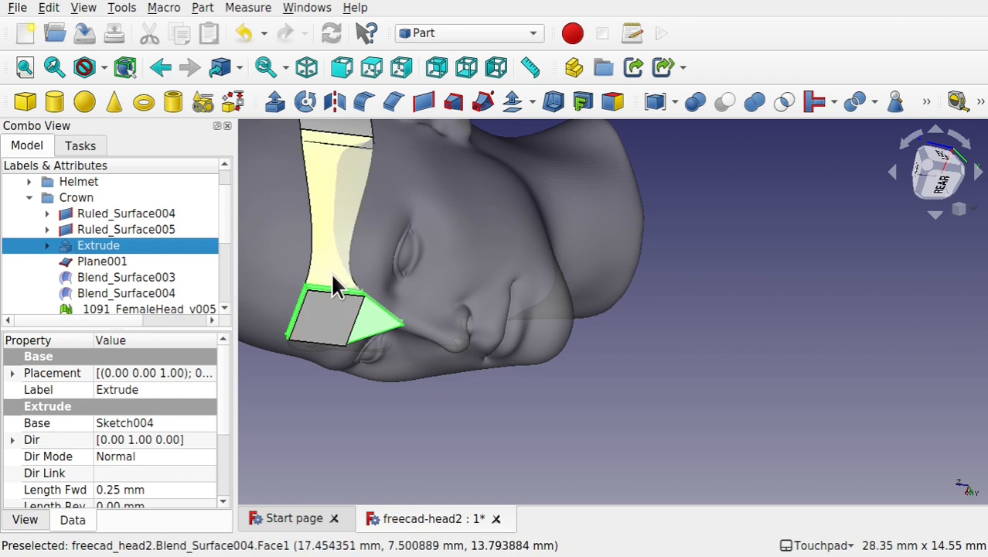
Step: Hide Blend_Surface004, Blend_Surface003 and Plane001 in the Crown group
key("Down")
key("Down")
key("Down")
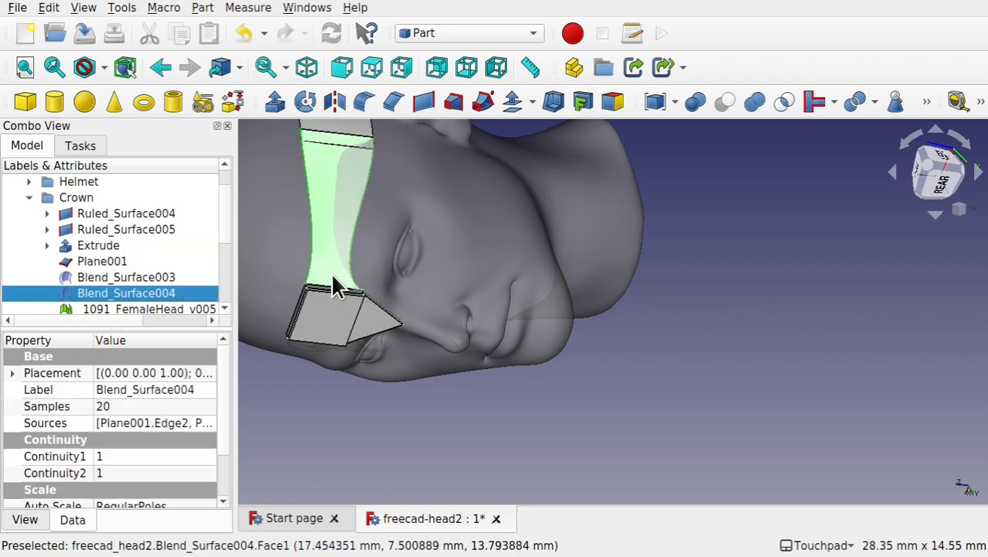
middle_click_drag(333, 276, 523, 462, "shift")
middle_click_drag(464, 404, 507, 405, "alt")
key("space")
left_click(137, 279)
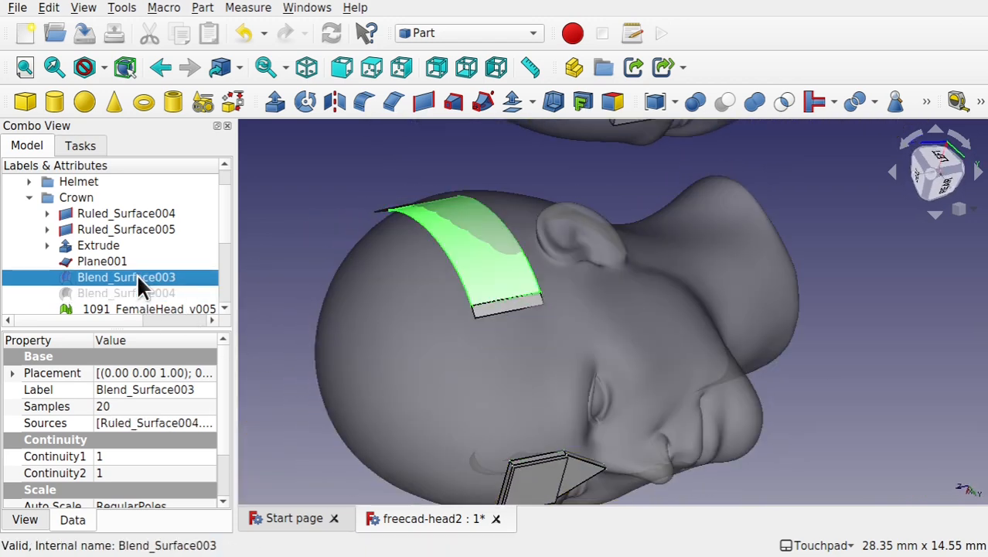
key("space")
left_click(86, 263)
key("space")
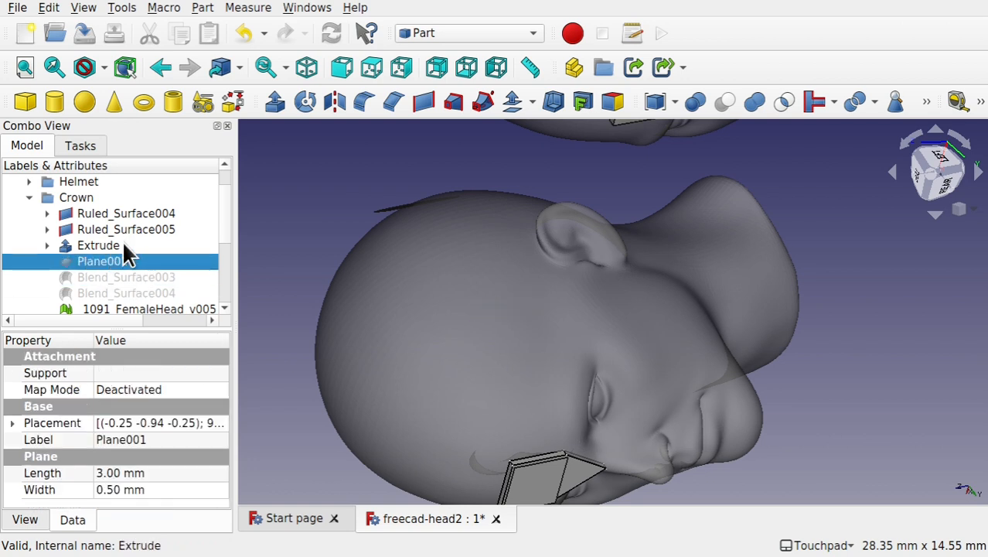
Step: Hide Ruled_Surface004 and Ruled_Surface005, keeping the Extrude front plate displayed
left_click(116, 241)
key("space")
key("space")
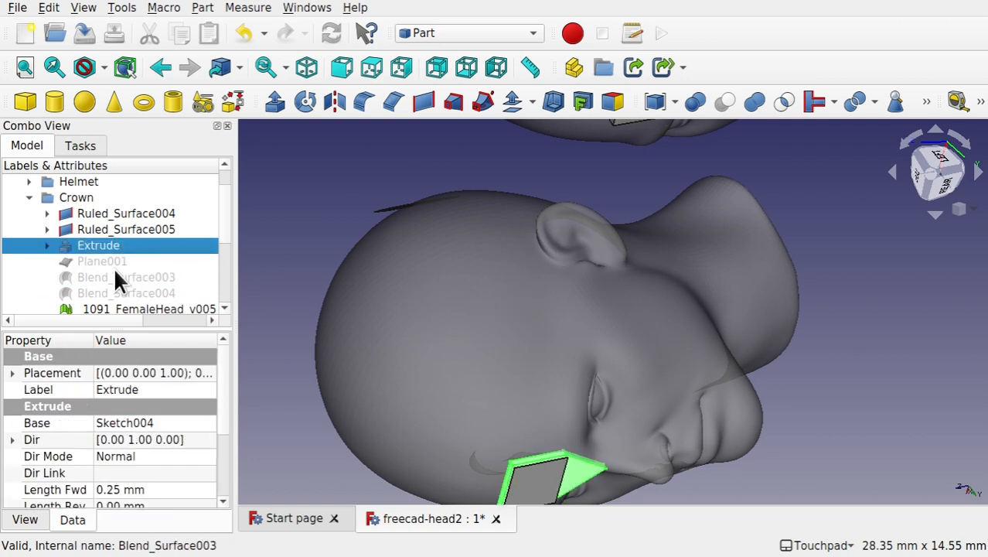
left_click(120, 212)
key("space")
left_click(109, 232)
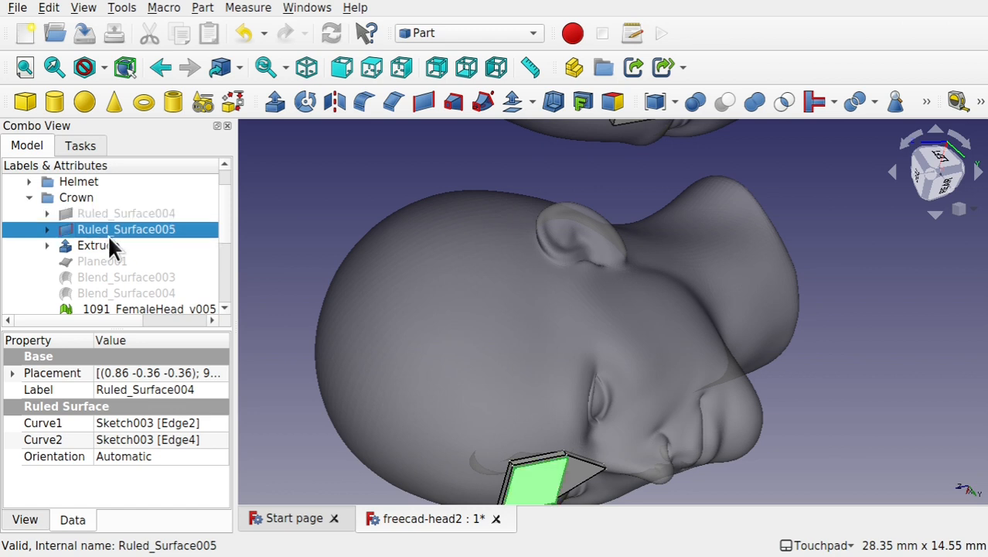
key("space")
Step: Show the Cylinder002 pin behind the front plate again
scroll(224, 263, "down", 2)
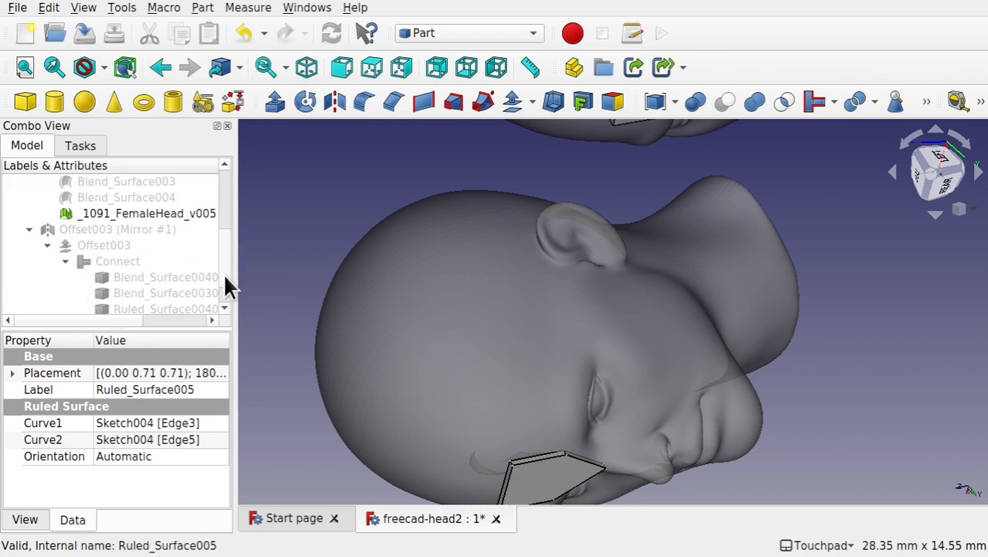
scroll(225, 284, "down", 1)
left_click(101, 278)
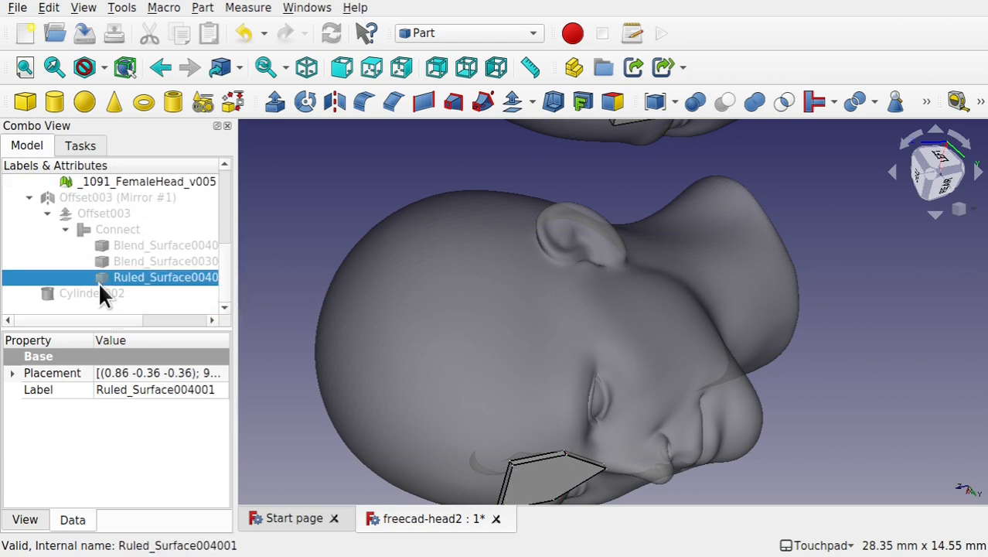
key("space")
left_click(87, 291)
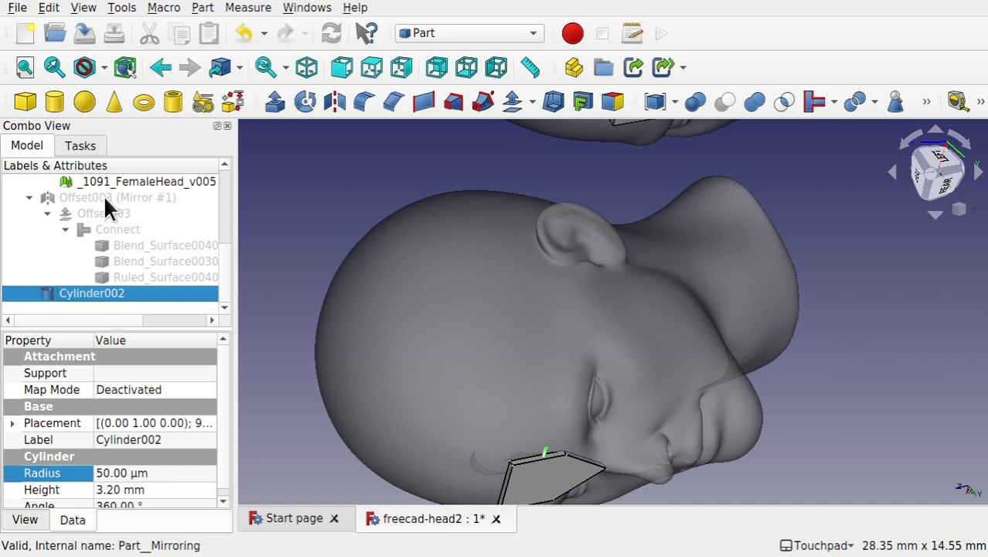
Step: Show the mirrored Offset003 band and its source Offset003 band on the head
left_click(103, 197)
key("space")
left_click(102, 214)
key("space")
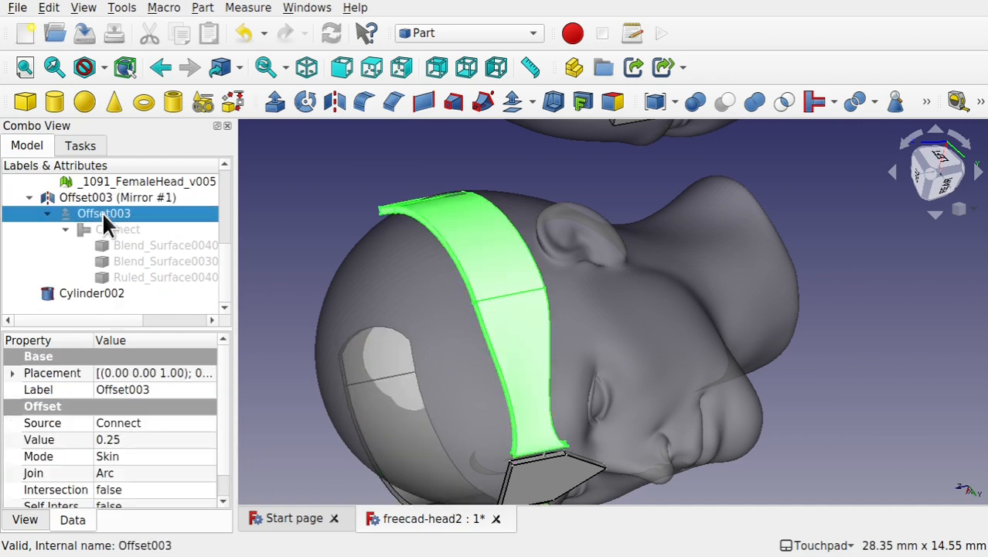
Step: Examine the crown from above and from the face, including how both side bands meet the front plate
left_click_drag(375, 290, 484, 260, "shift")
scroll(480, 259, "down", 4)
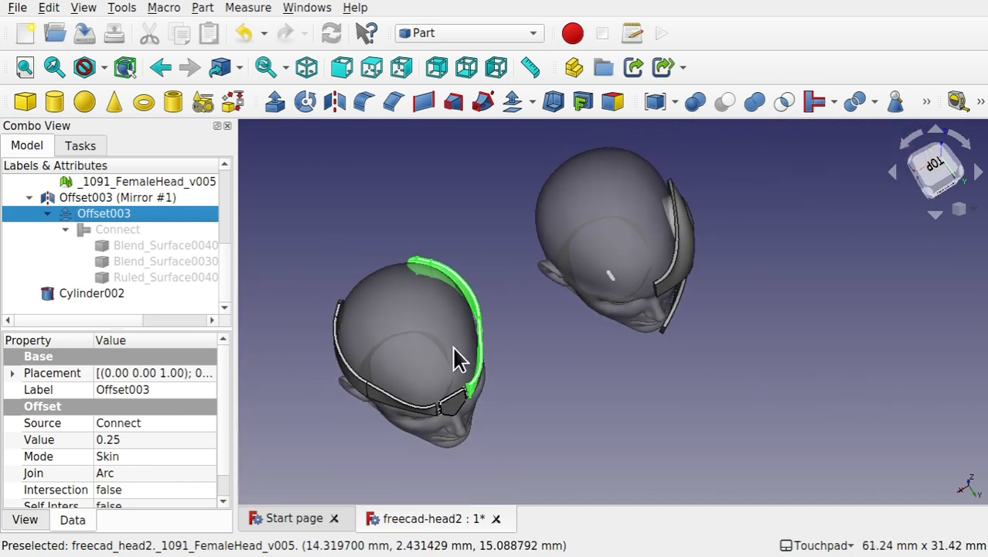
left_click_drag(447, 317, 399, 217, "shift")
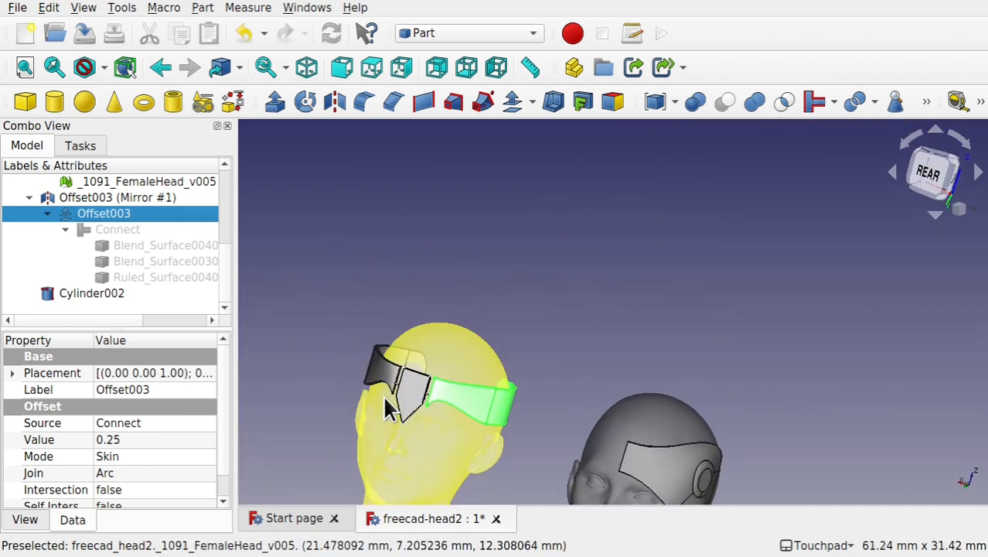
scroll(385, 399, "up", 5)
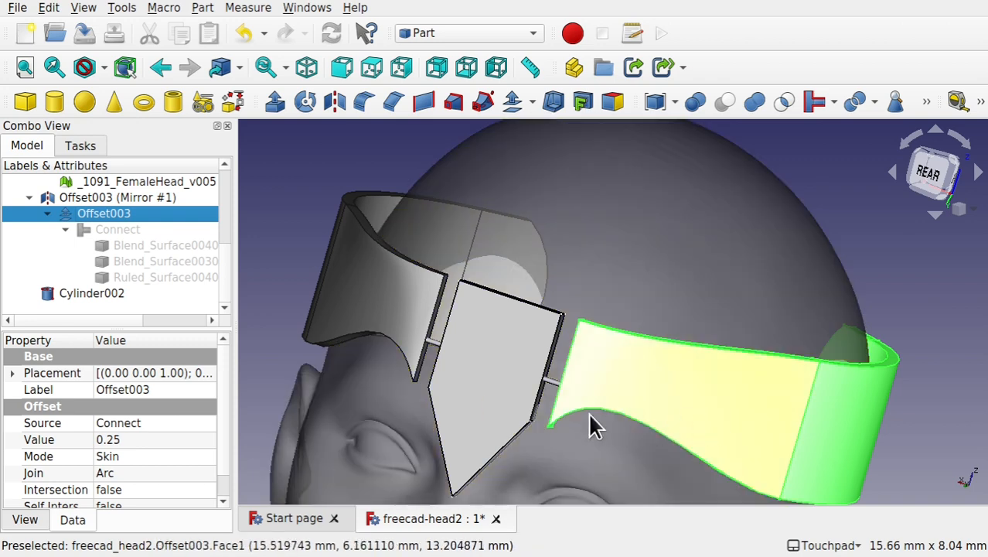
scroll(587, 422, "down", 5)
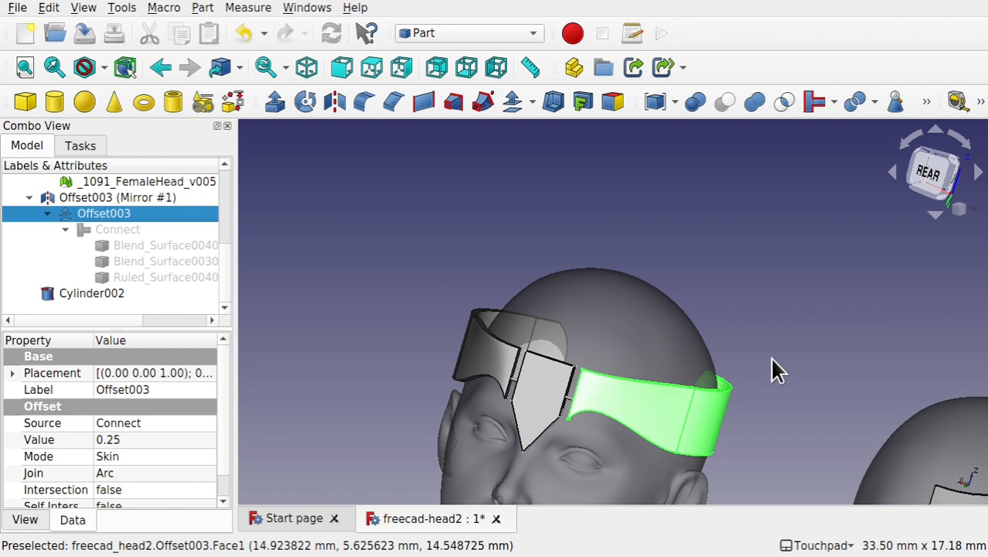
left_click_drag(775, 360, 724, 298, "shift")
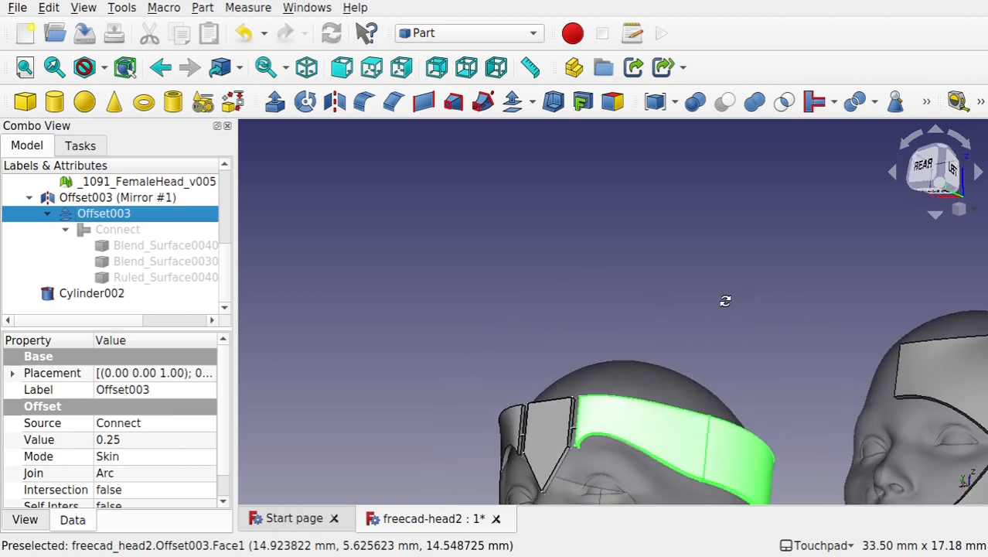
scroll(792, 340, "down", 5)
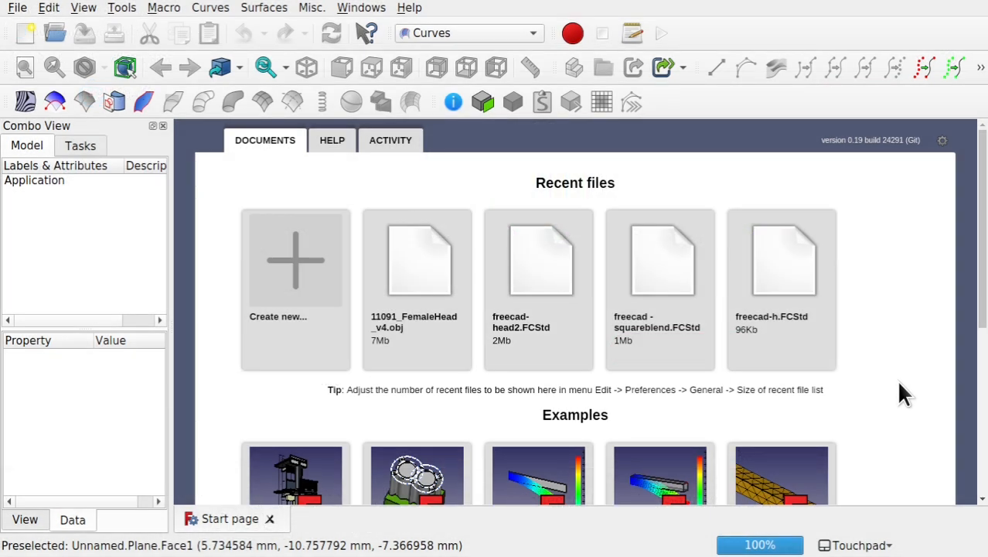
Step: Create a new empty document and switch to the Part workbench
left_click(286, 319)
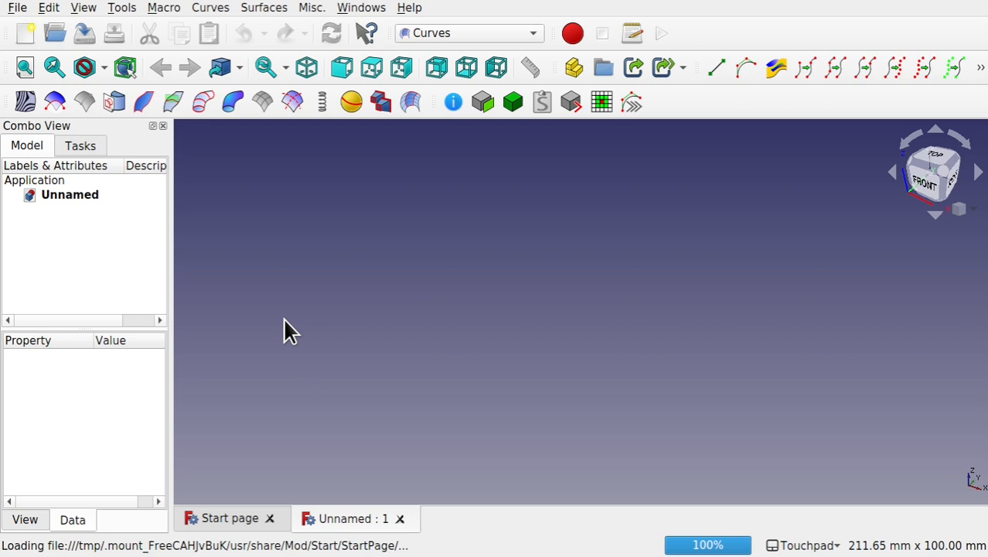
left_click(460, 32)
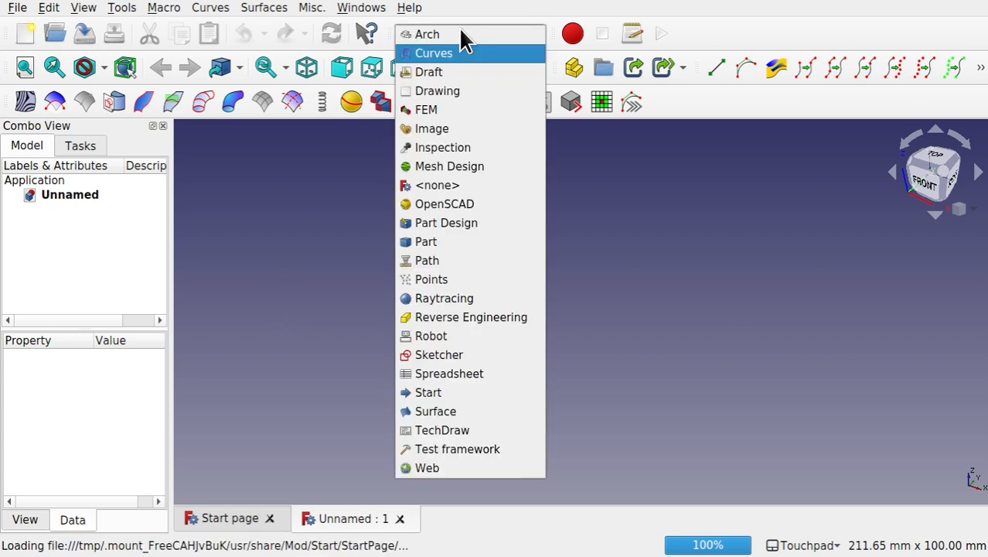
left_click(450, 243)
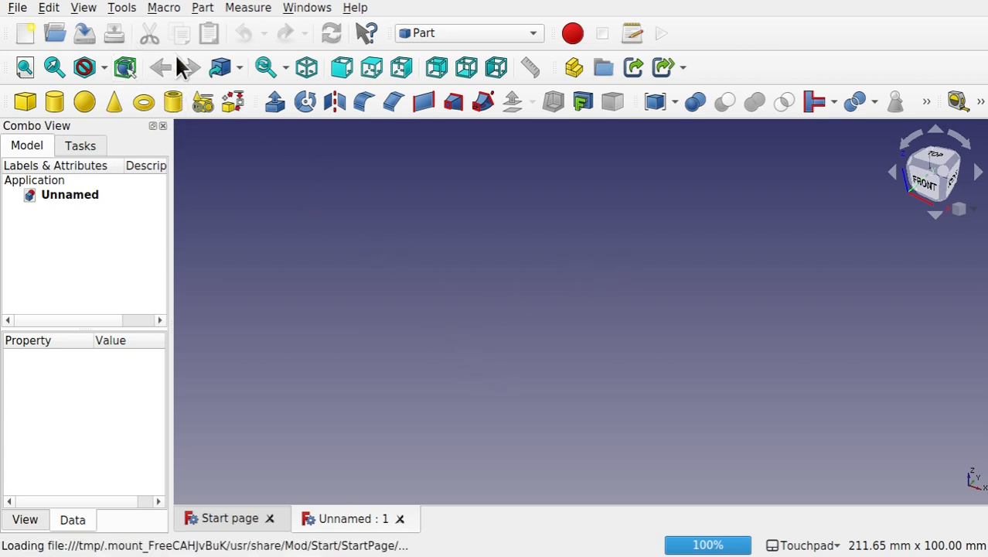
Step: Create two plane primitives, each 10 mm long and 10 mm wide, at the origin
left_click(202, 7)
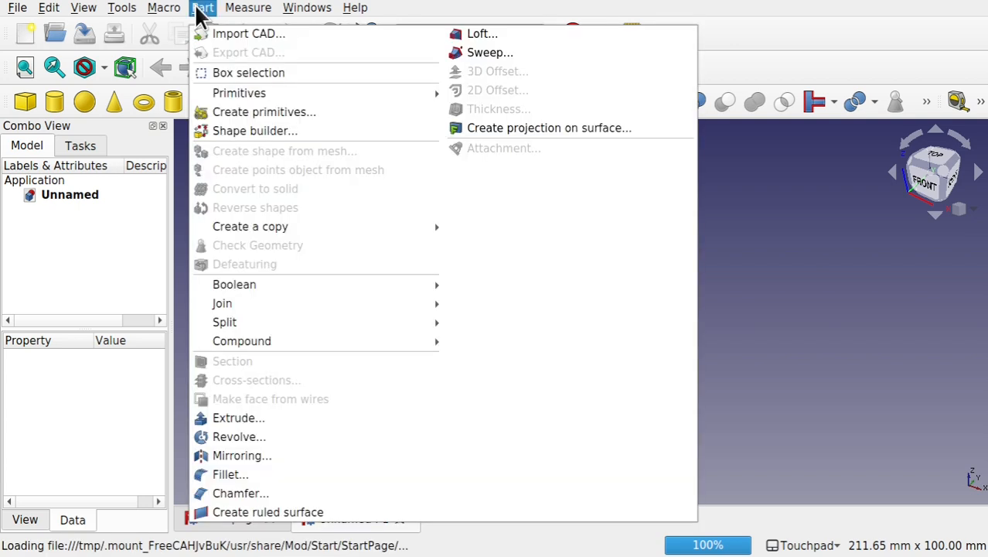
left_click(271, 112)
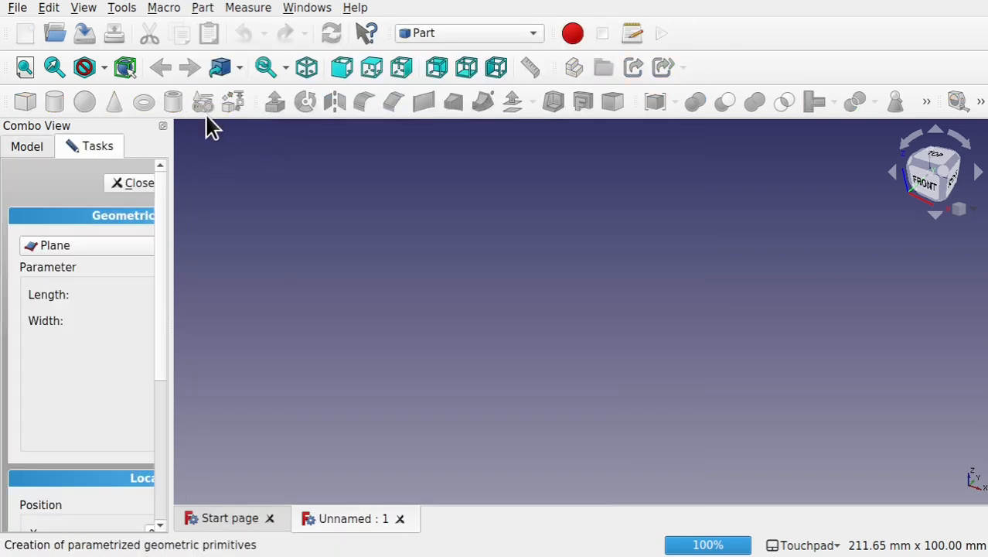
left_click_drag(161, 232, 307, 236)
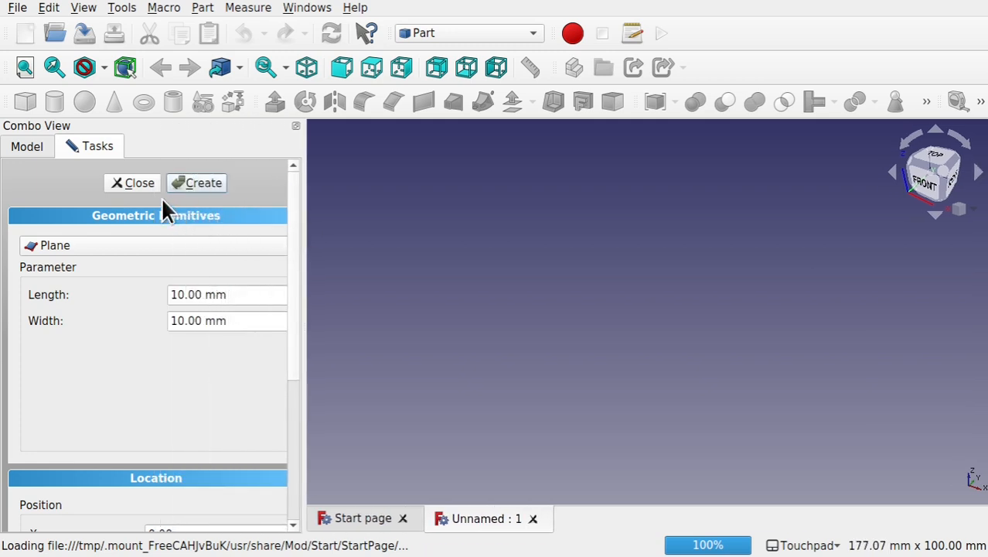
left_click(199, 186)
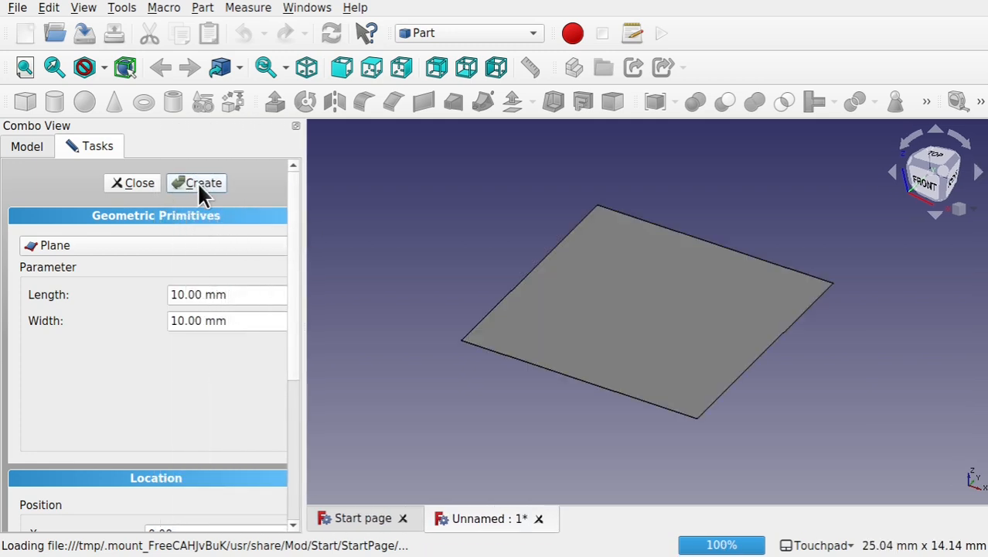
left_click(147, 185)
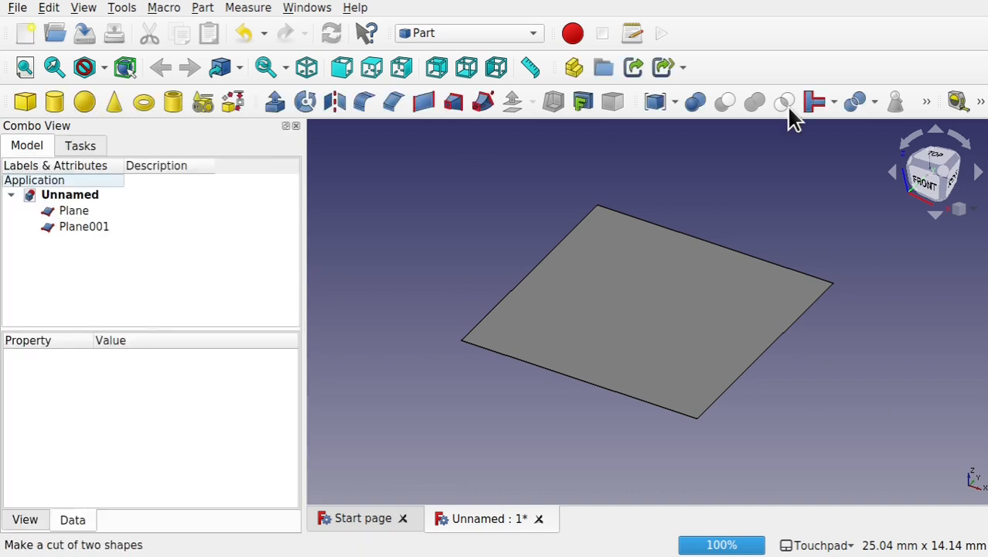
Step: Transform Plane001 by 21 mm along X, placing it beside the first plane
left_click(934, 162)
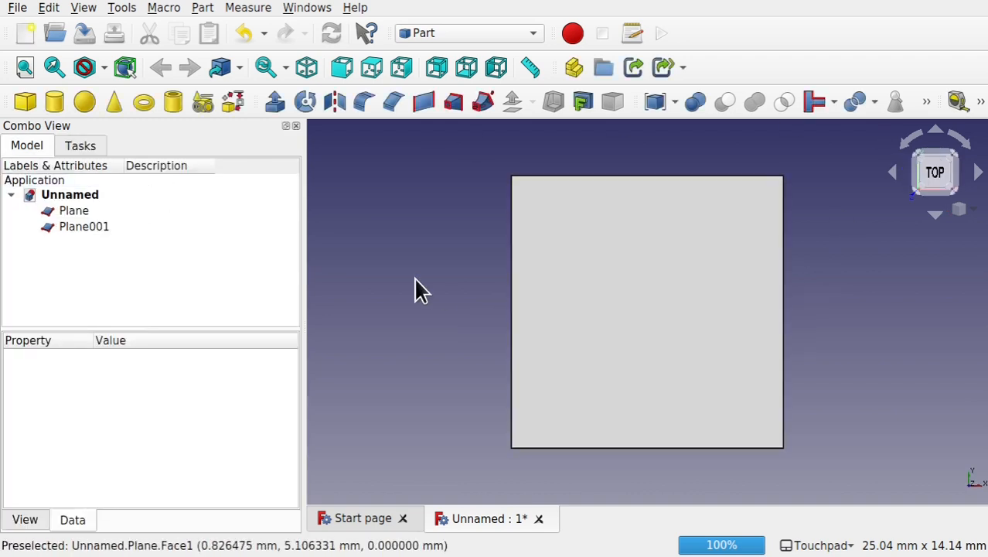
left_click(93, 225)
scroll(461, 331, "down", 4)
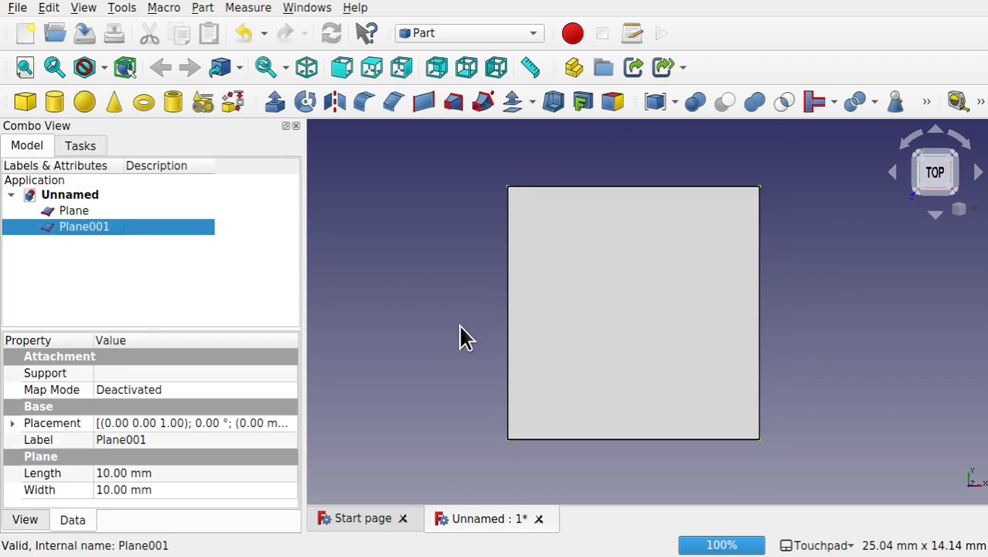
right_click(87, 237)
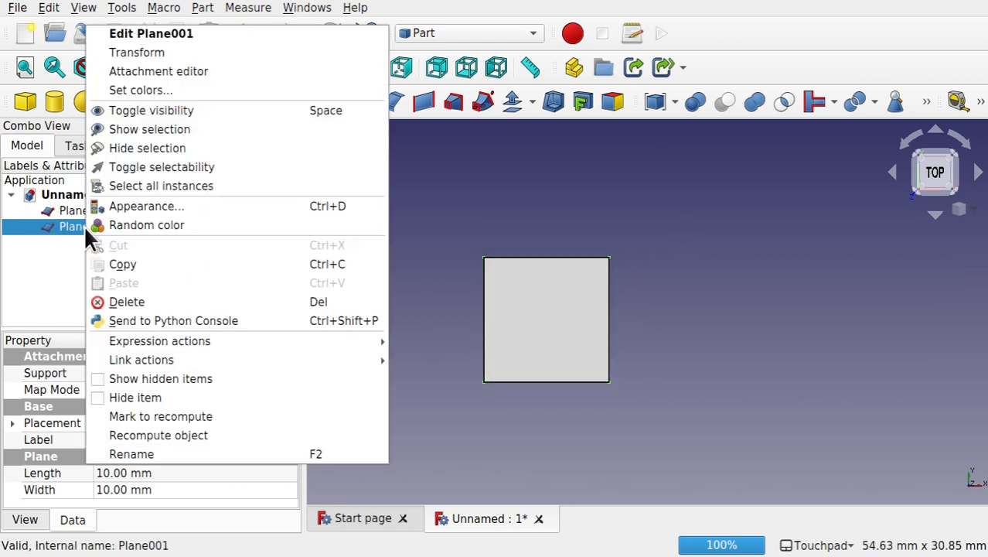
left_click(188, 52)
left_click_drag(587, 384, 851, 369)
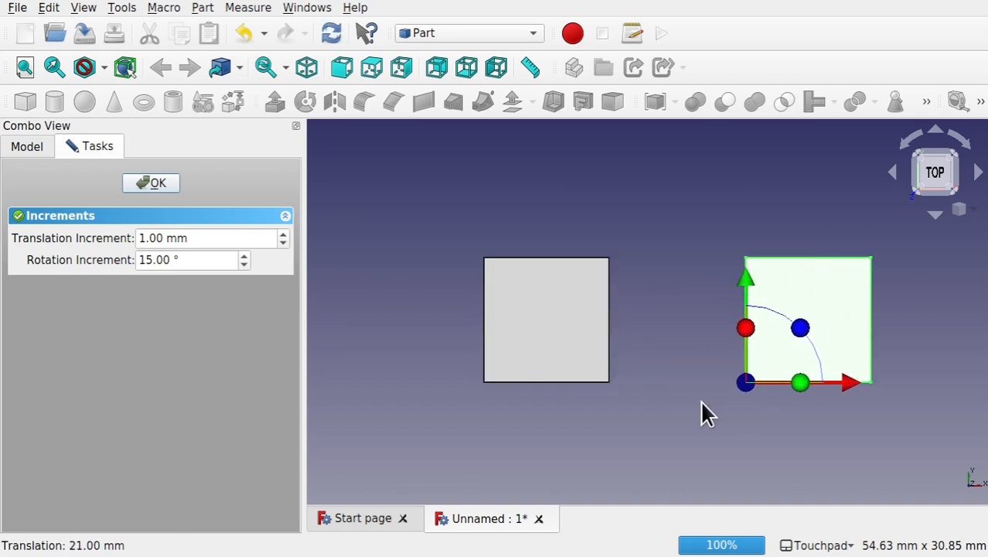
left_click(155, 187)
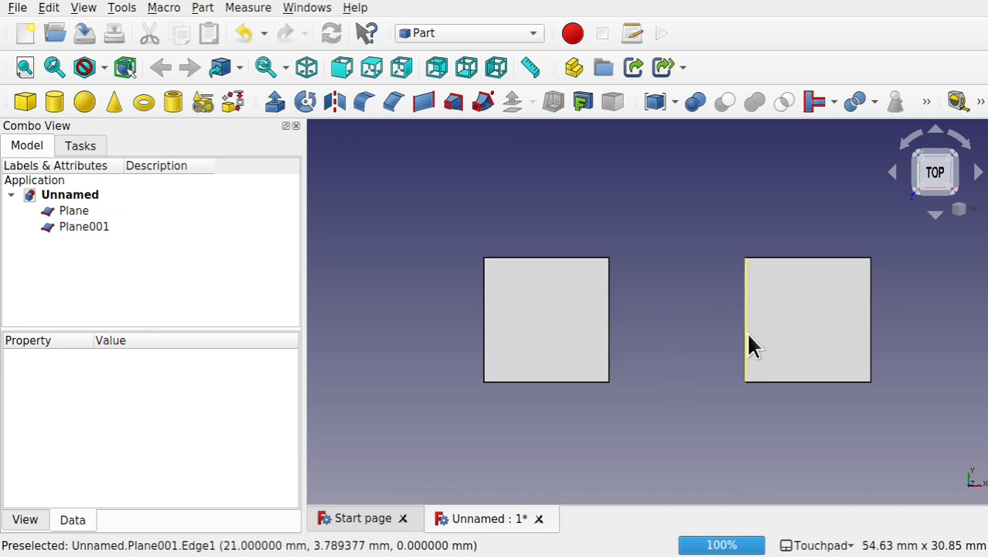
Step: Duplicate Plane and Plane001 together in place
left_click(77, 211)
left_click(90, 225, "ctrl")
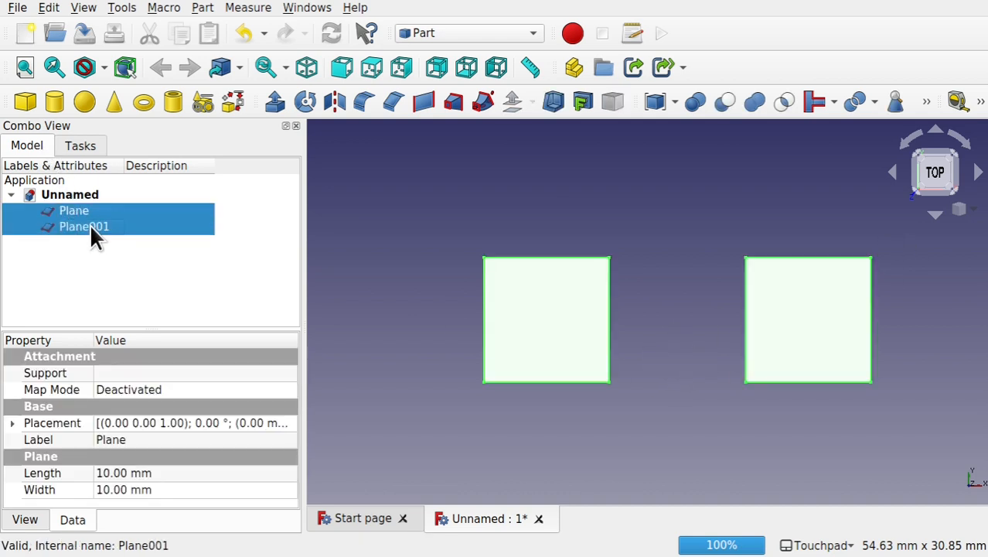
key("ctrl+c")
key("ctrl+v")
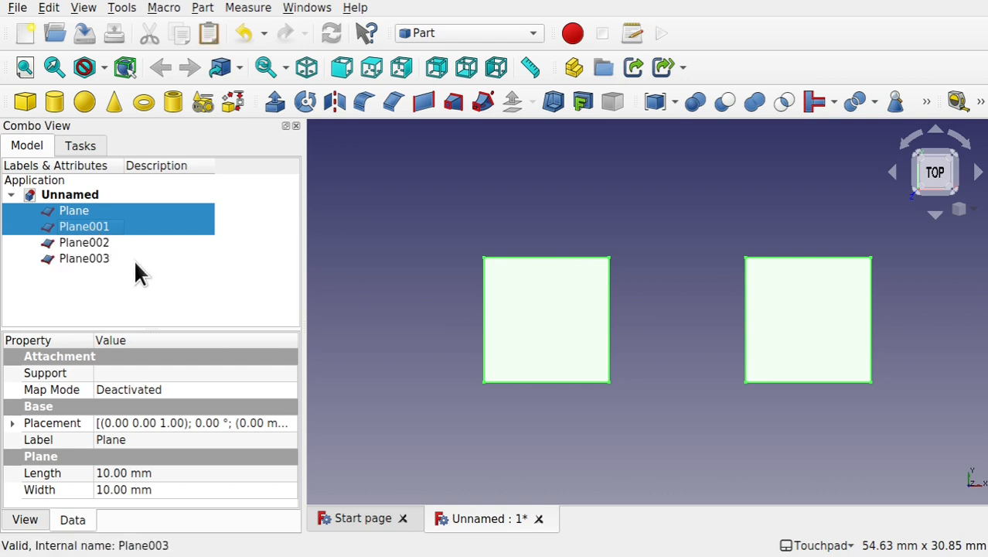
Step: Transform Plane002 by -14 mm along Y, placing it in front of the first plane
left_click(105, 258)
left_click(93, 242)
right_click(93, 243)
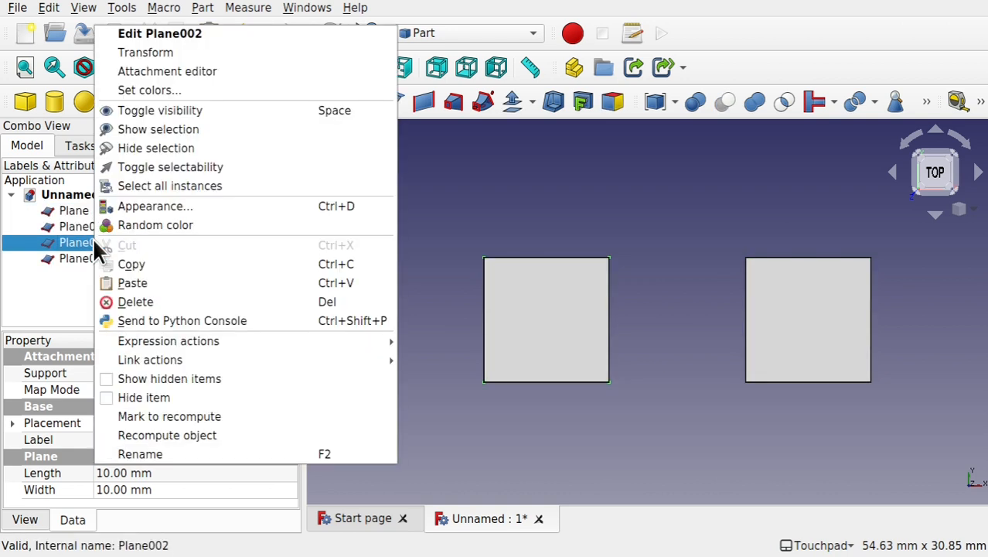
left_click(172, 48)
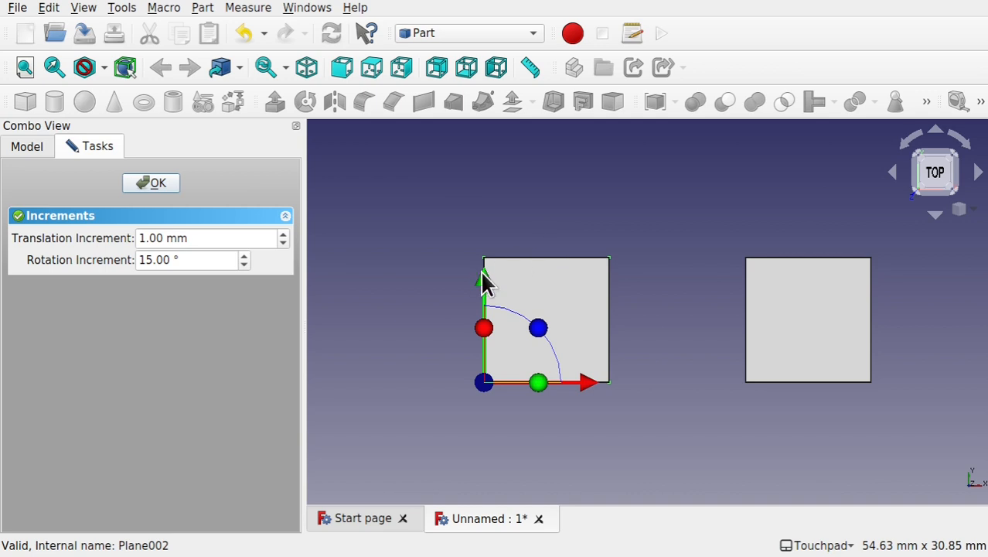
left_click_drag(485, 280, 499, 461)
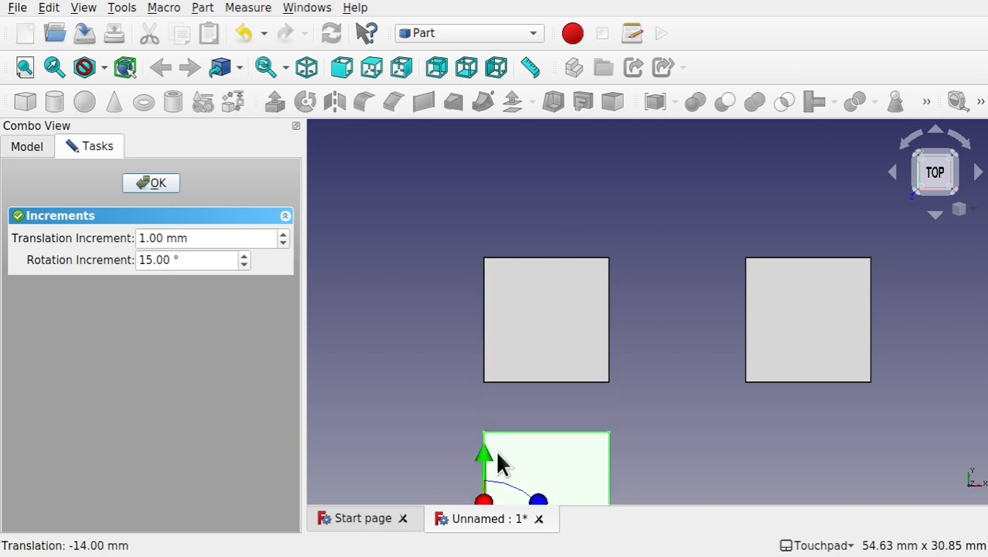
left_click(151, 183)
Step: Transform Plane003 along Y by -15 mm and a further -4 mm
left_click(89, 260)
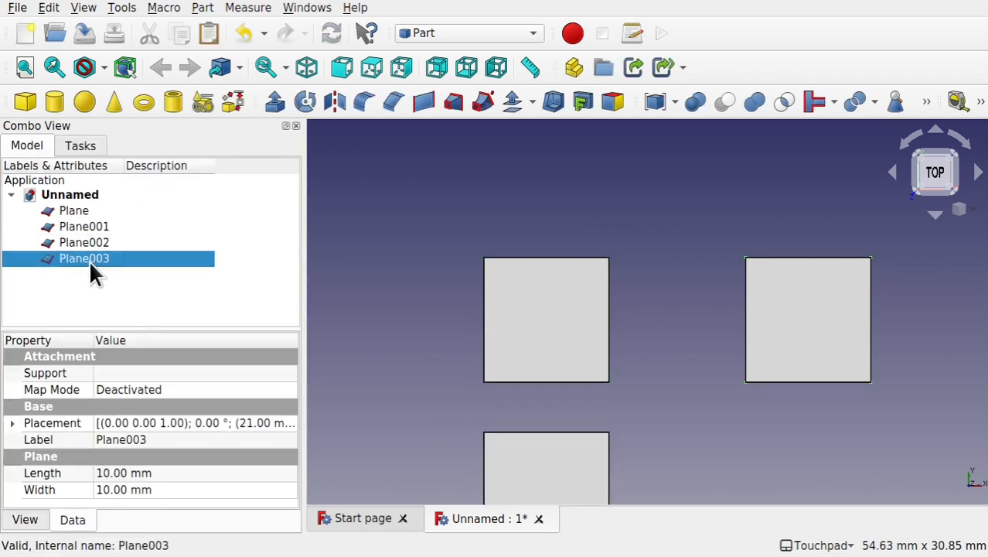
right_click(89, 259)
left_click(208, 55)
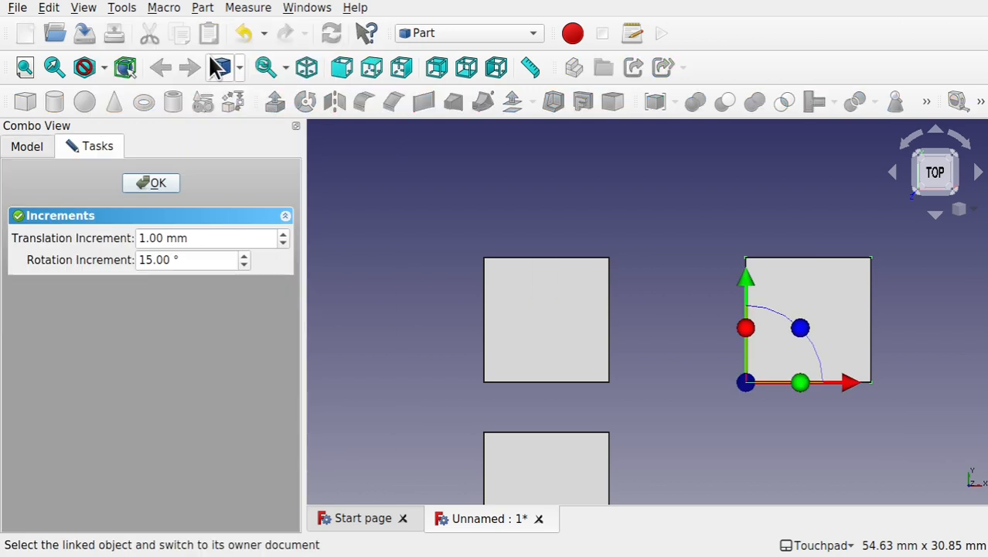
left_click_drag(748, 287, 786, 476)
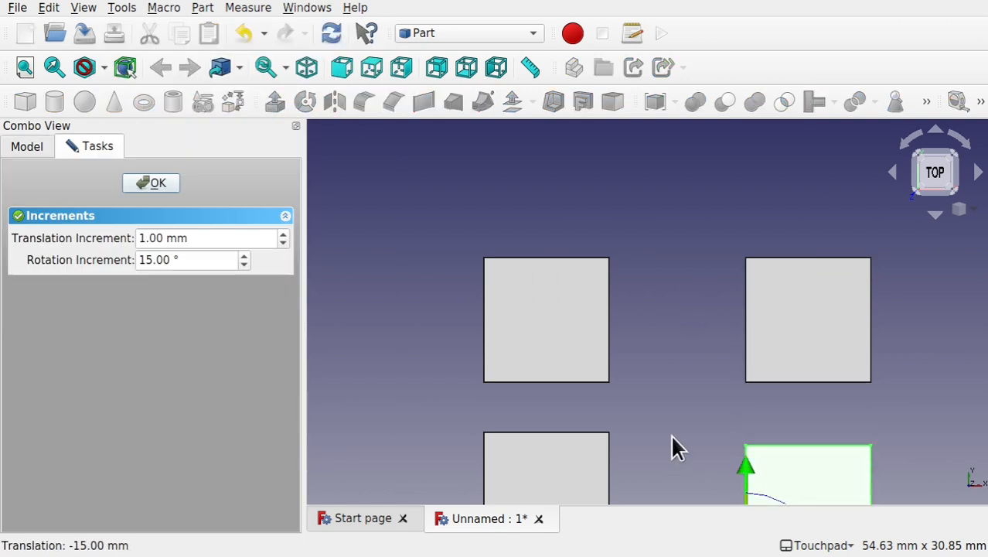
middle_click_drag(671, 435, 660, 303, "shift")
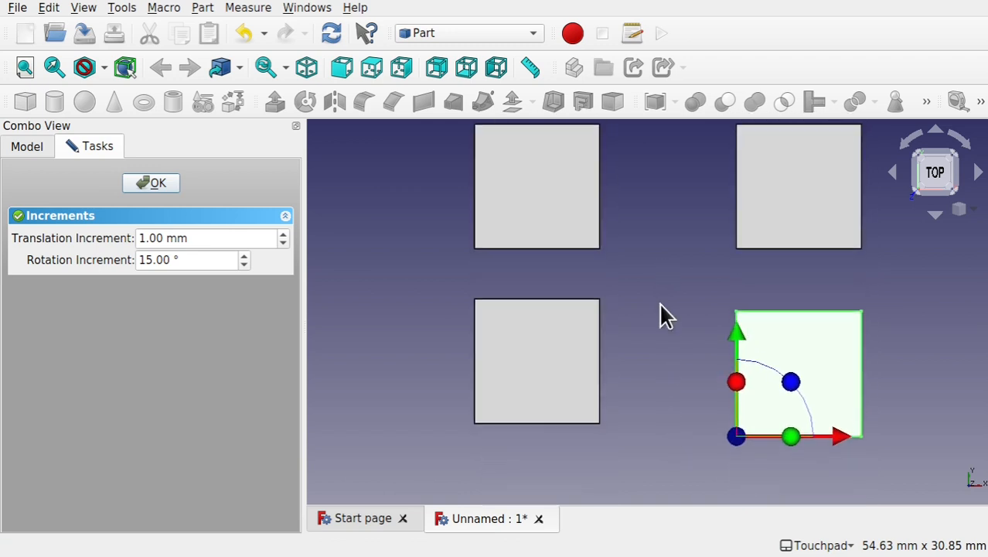
middle_click_drag(673, 389, 712, 335, "alt")
left_click_drag(738, 359, 737, 393)
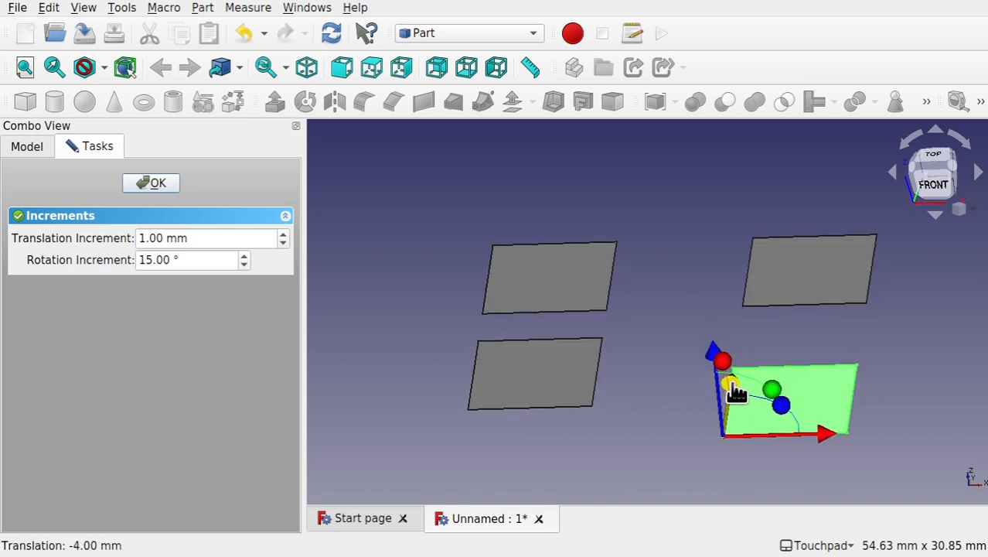
Step: Rotate Plane003 by 45° about its X axis, and move it -5 mm along its own Y and -12 mm along its own Z
middle_click_drag(761, 366, 711, 360, "alt")
left_click_drag(718, 350, 673, 359)
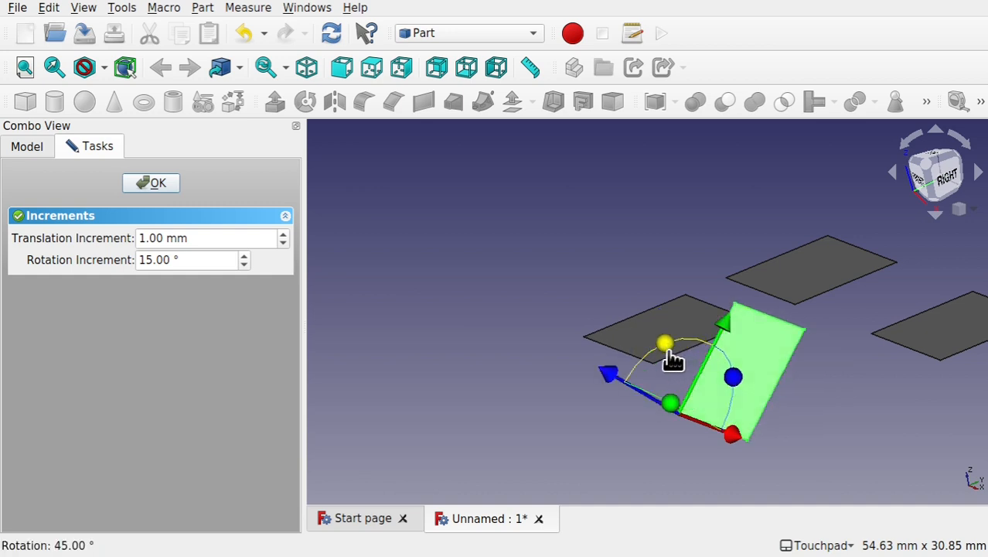
left_click_drag(726, 334, 708, 404)
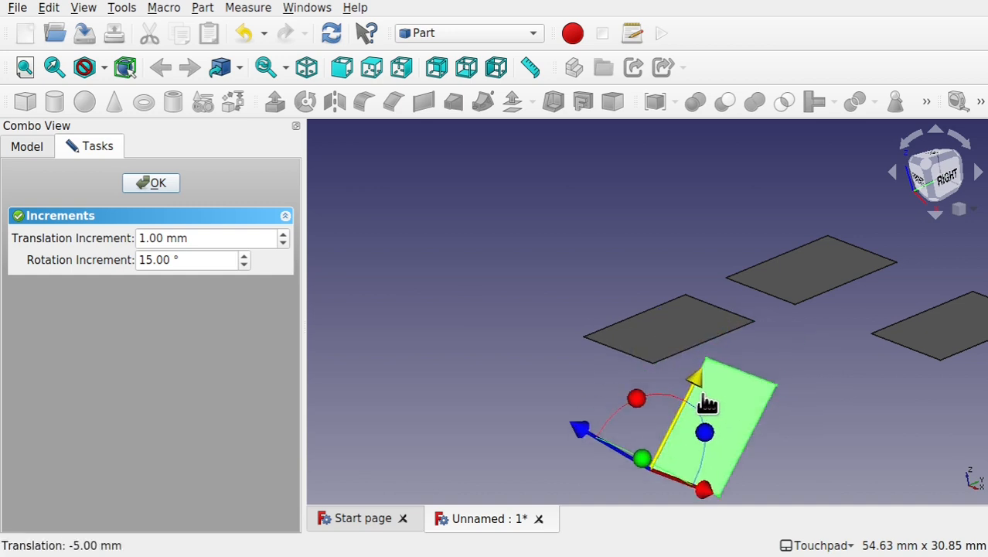
left_click_drag(593, 447, 687, 499)
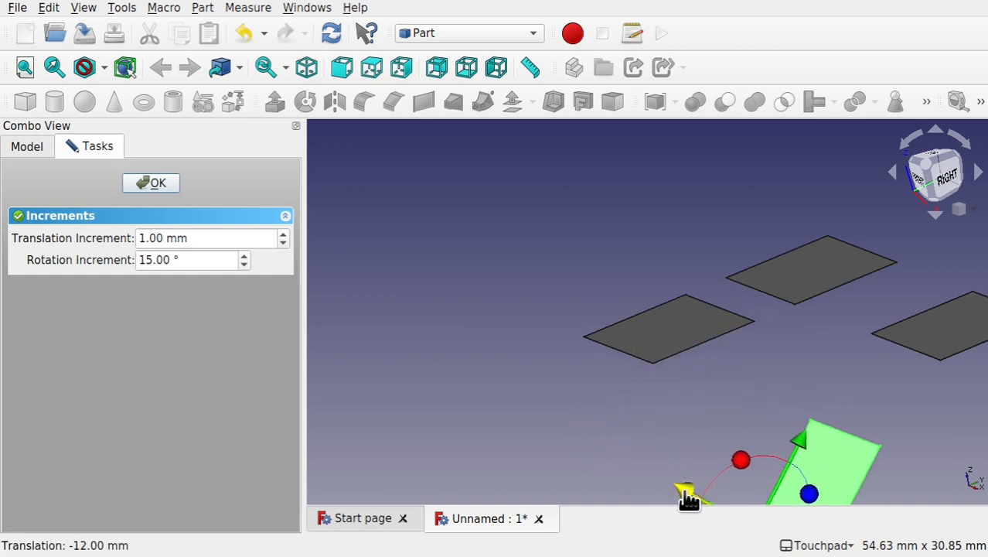
left_click(664, 335)
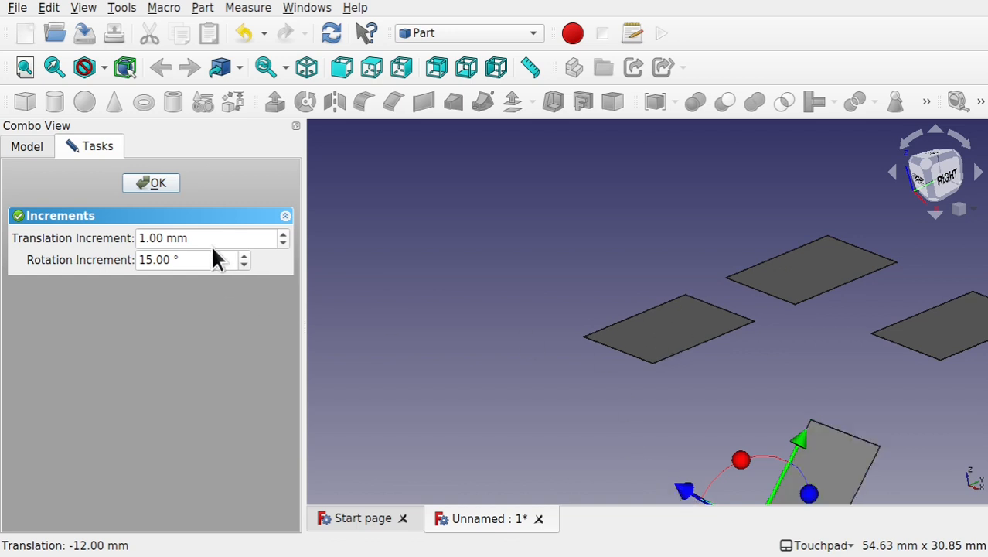
left_click(153, 186)
Step: Rotate Plane002 by -30° about its X axis and move it in the negative direction along its own Y
left_click(659, 336)
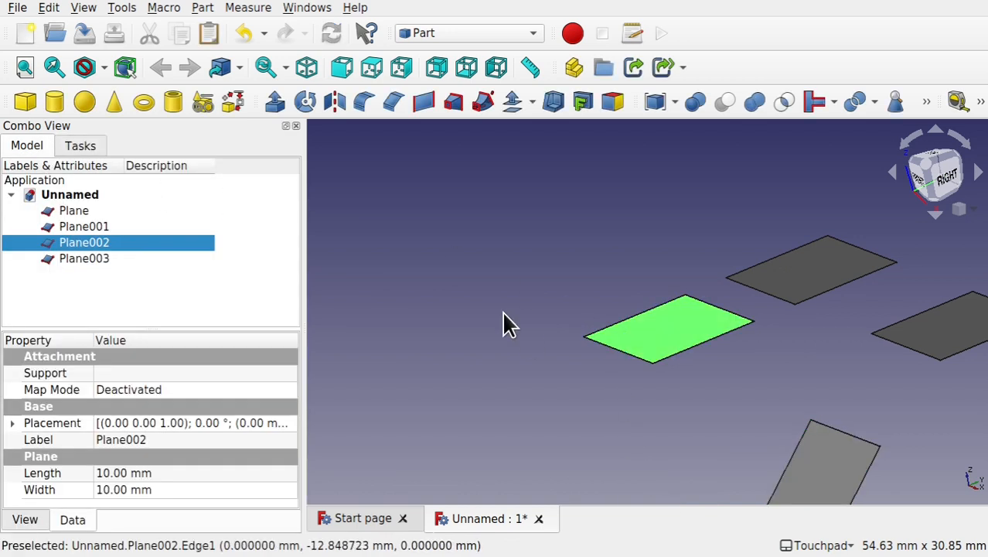
right_click(136, 241)
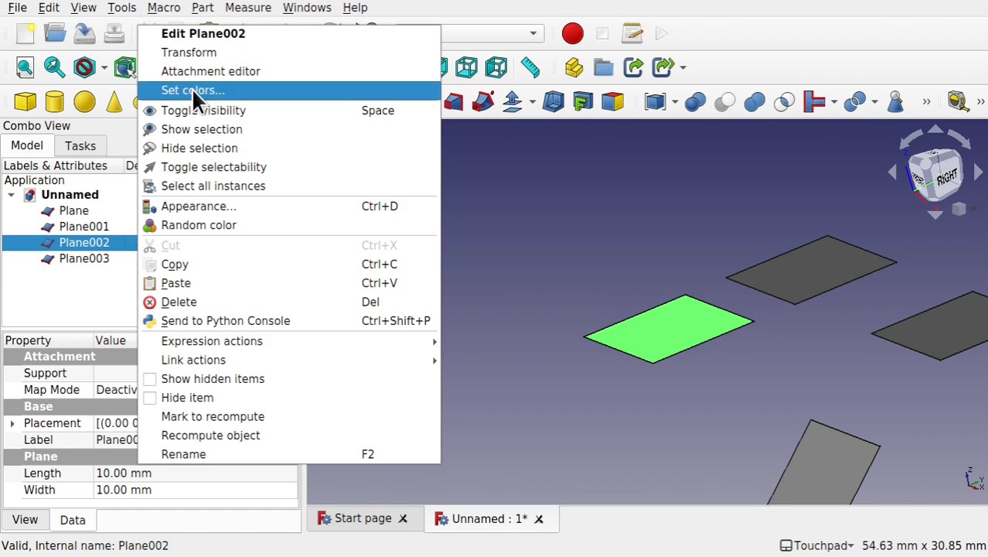
left_click(233, 52)
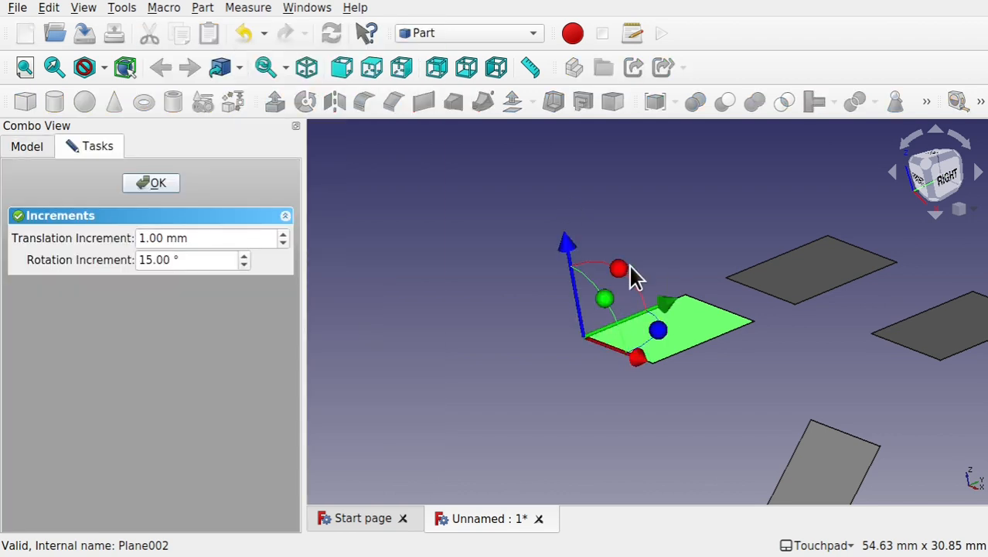
left_click_drag(619, 268, 696, 314)
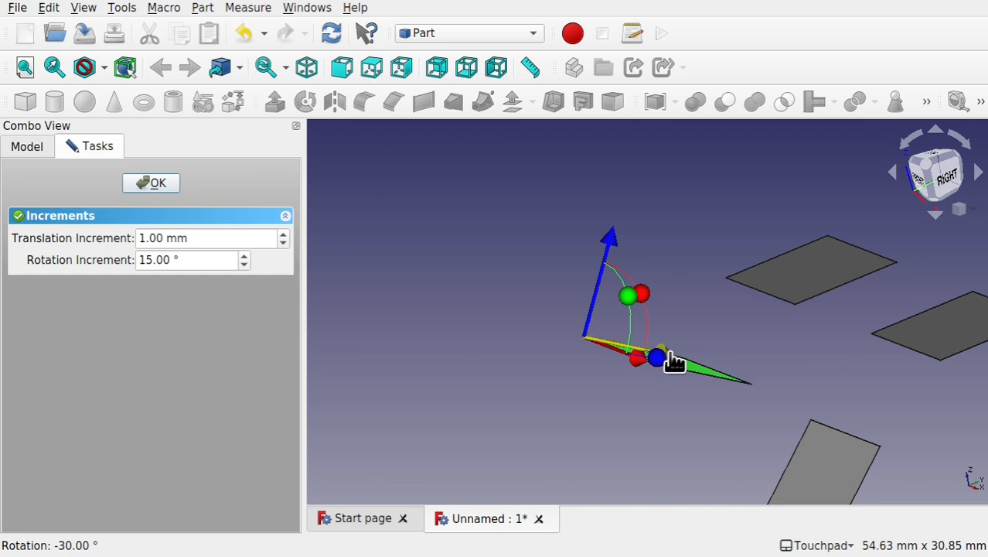
left_click_drag(675, 361, 550, 337)
left_click(149, 186)
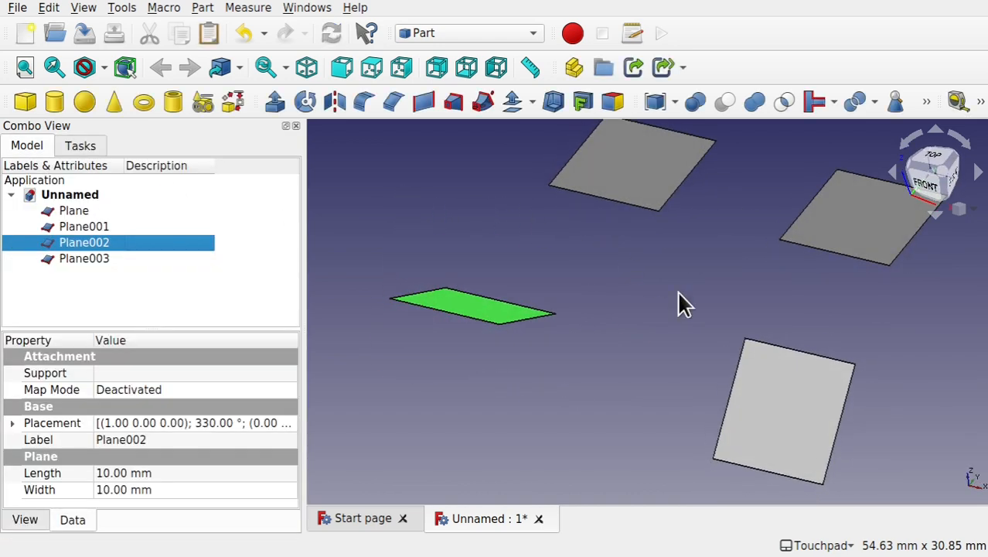
Step: Switch to the Curves workbench with all four planes in view and nothing selected
left_click_drag(677, 290, 588, 269, "shift")
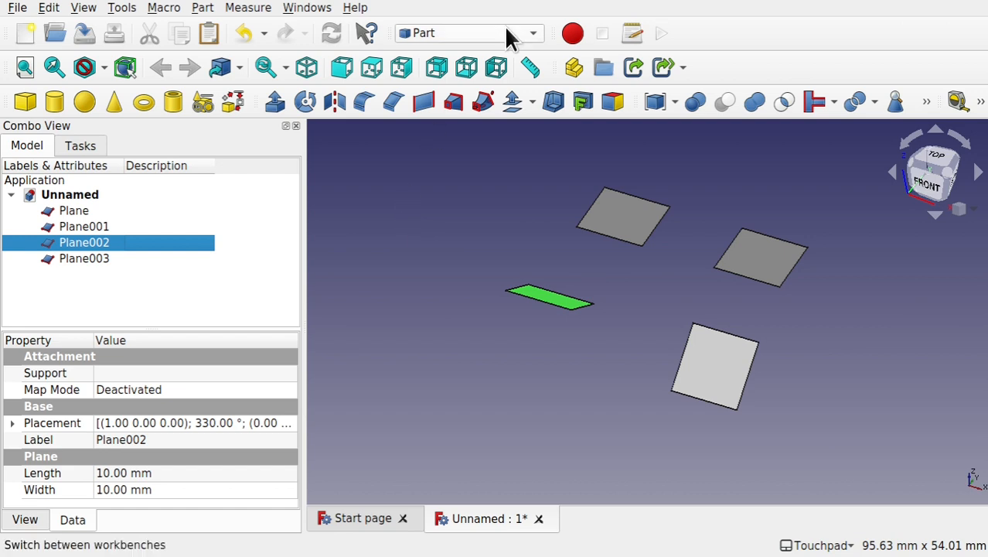
left_click(479, 33)
left_click(468, 51)
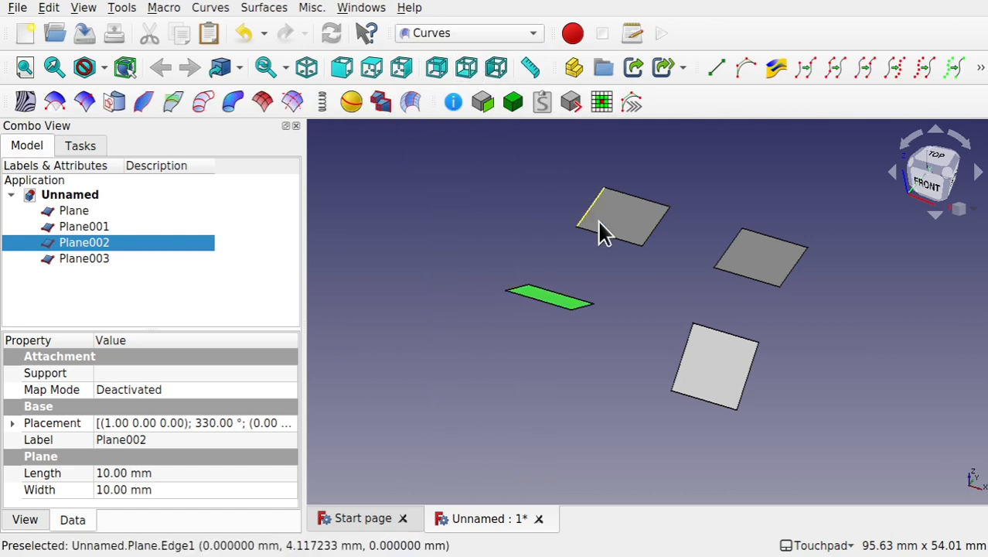
left_click(607, 287)
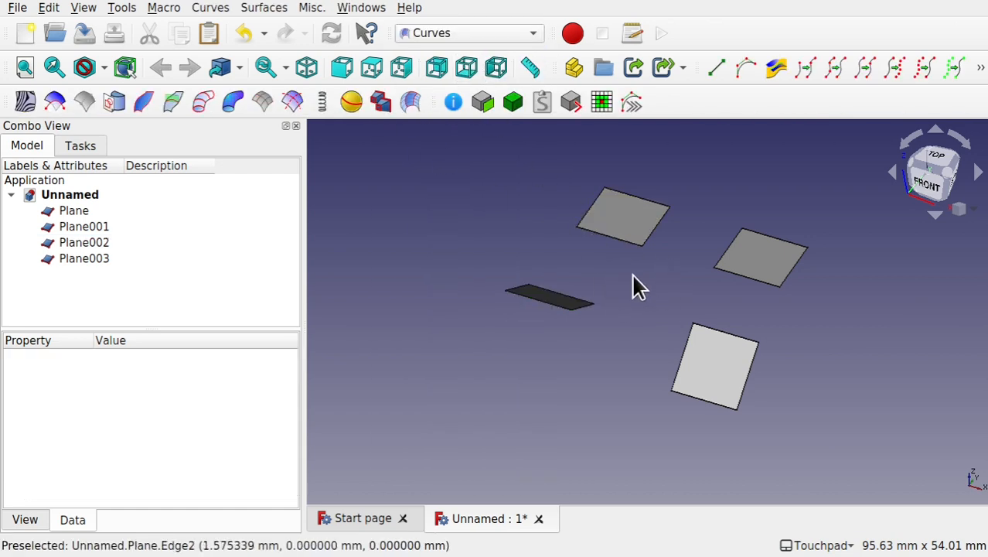
Step: Narrow the Combo View to give the 3D view of the four planes more room
mouse_move(675, 241)
left_mouse_down("shift")
mouse_move(656, 288)
mouse_move(667, 255)
left_mouse_up("shift")
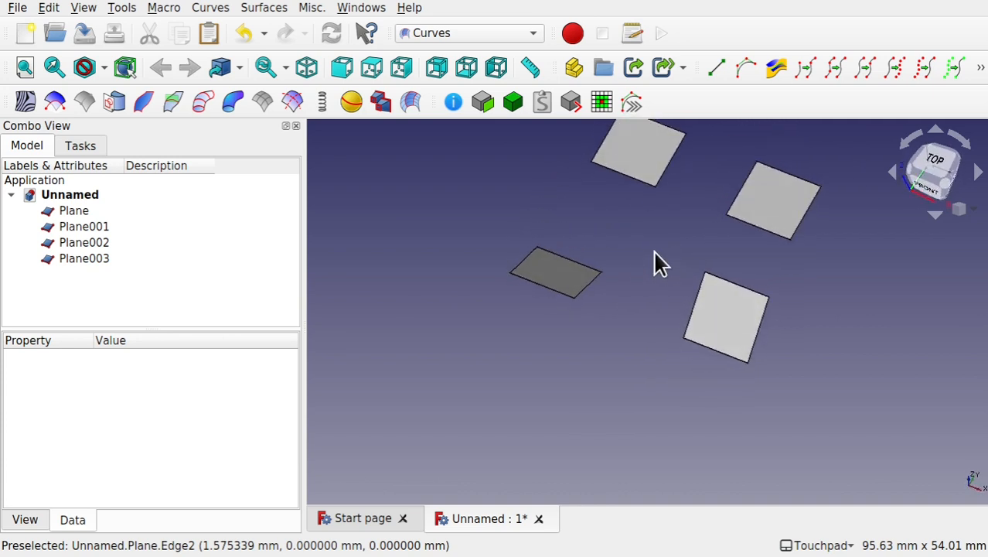
left_click_drag(305, 238, 166, 240)
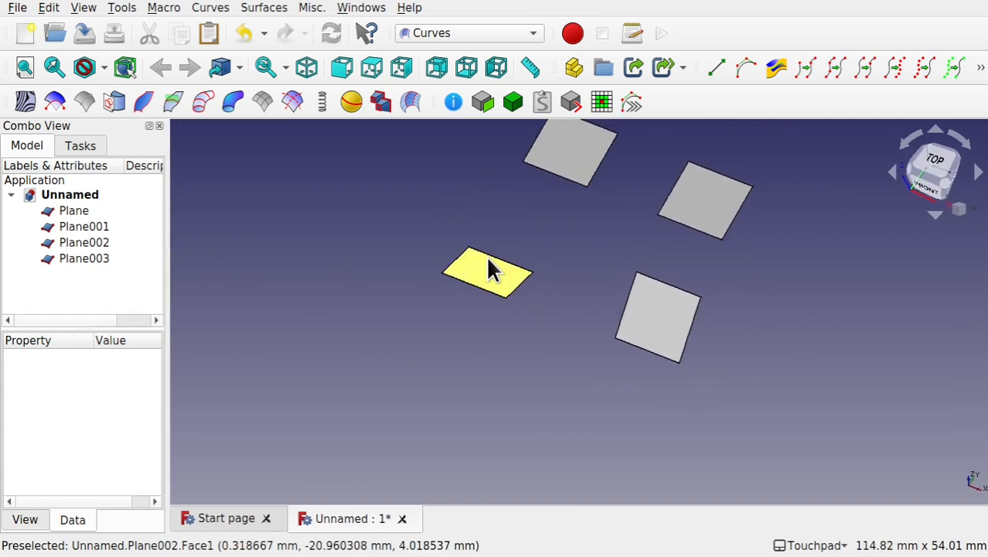
left_click_drag(598, 223, 578, 329, "shift")
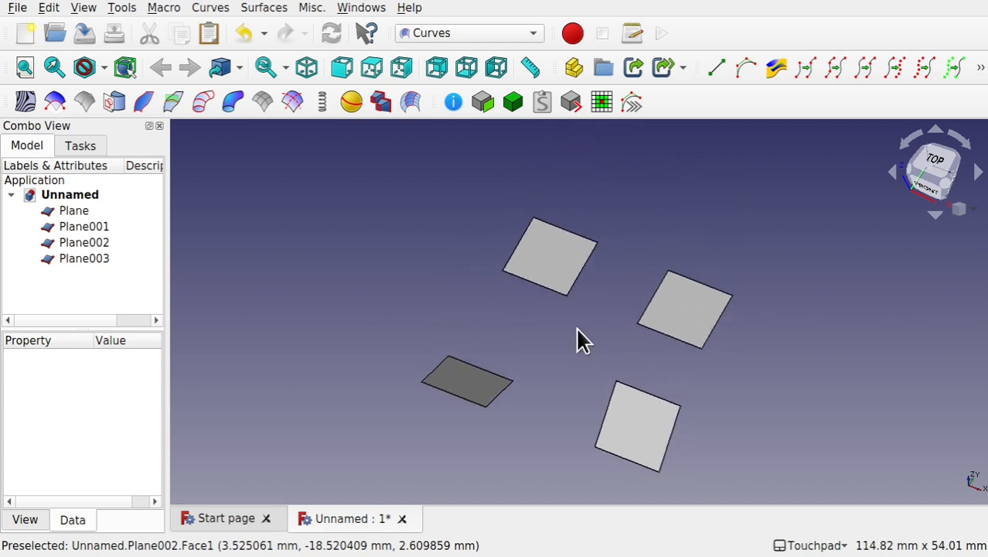
scroll(578, 341, "down", 1)
scroll(578, 341, "up", 4)
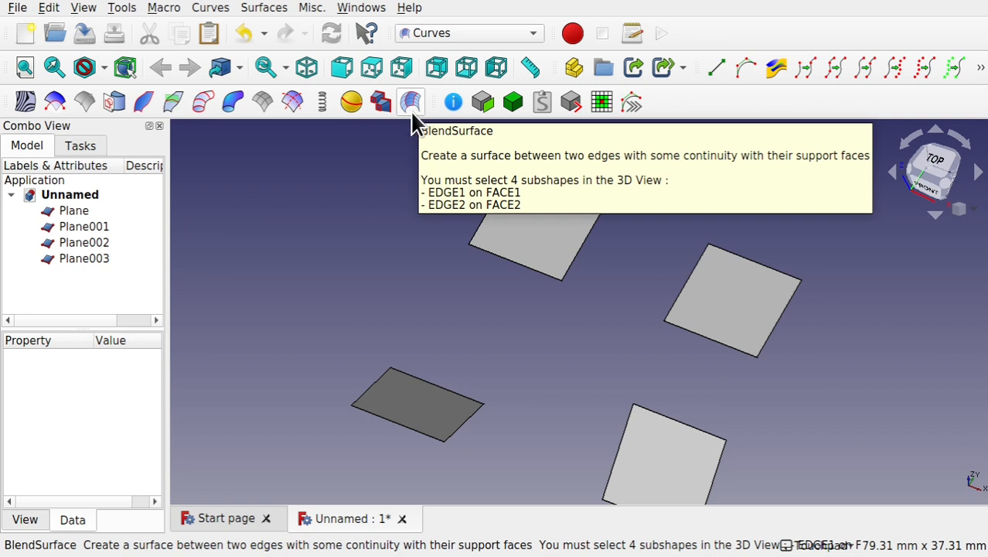
left_click(263, 8)
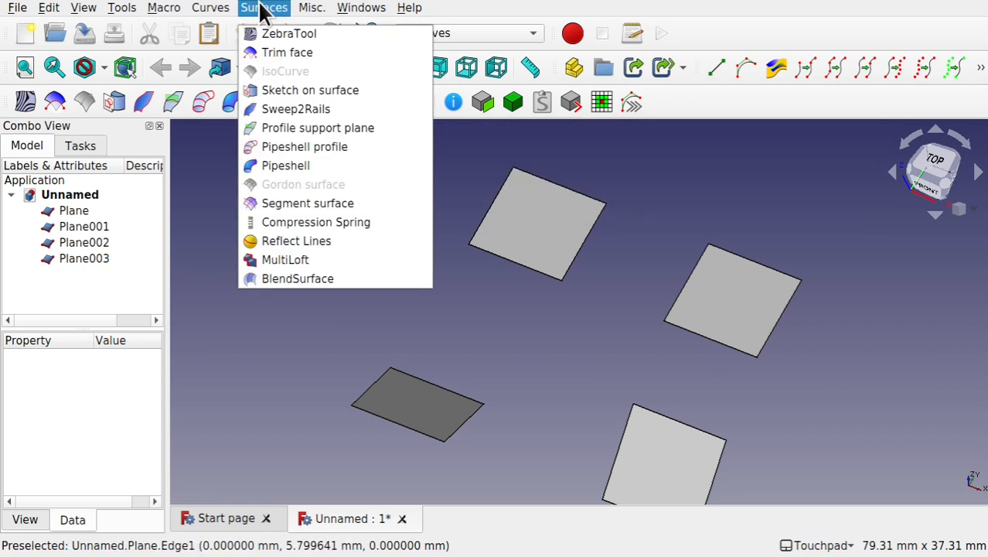
left_click(594, 318)
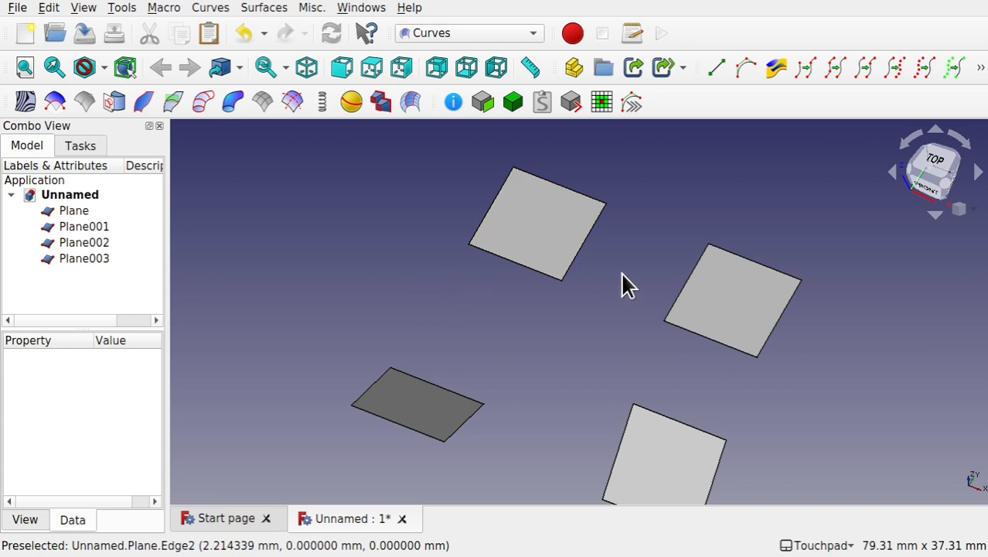
left_click(536, 247)
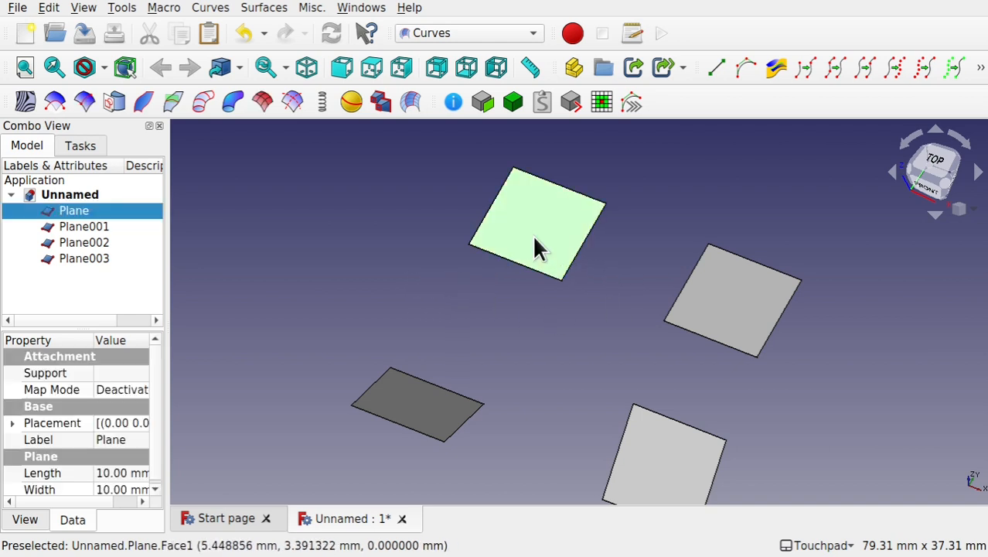
left_click(588, 237, "ctrl")
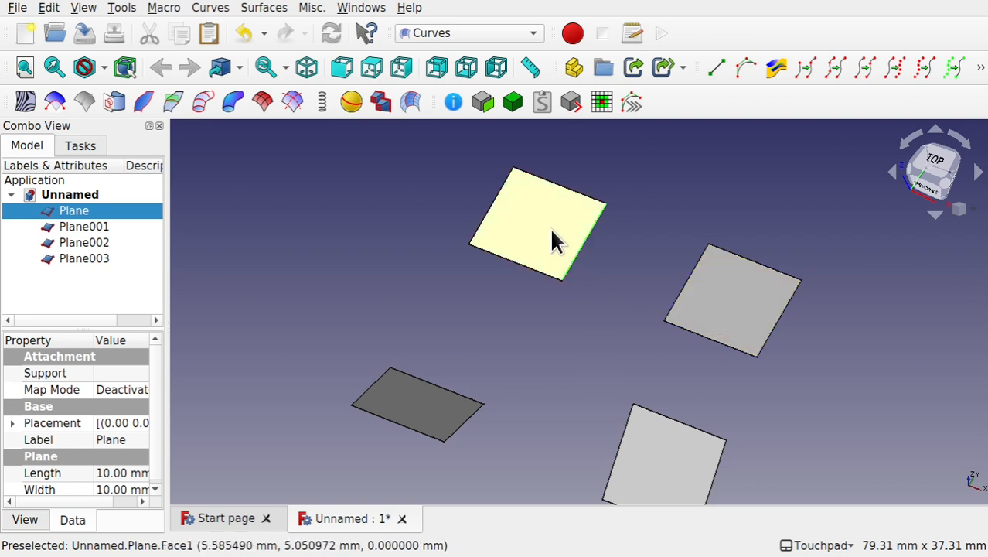
left_click(626, 266)
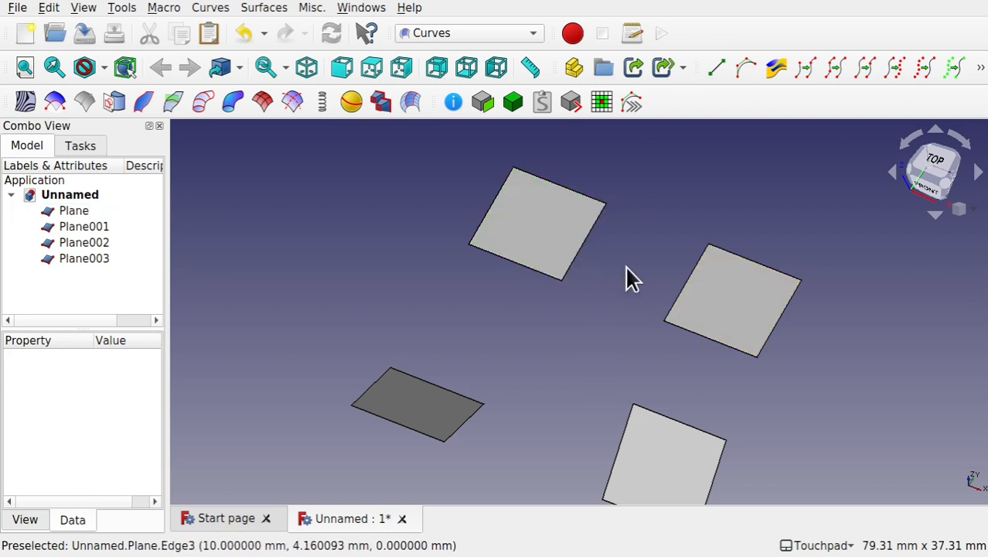
Step: Create a BlendSurface between the facing edges of Plane and Plane001, using both plane faces as supports
left_click(547, 243)
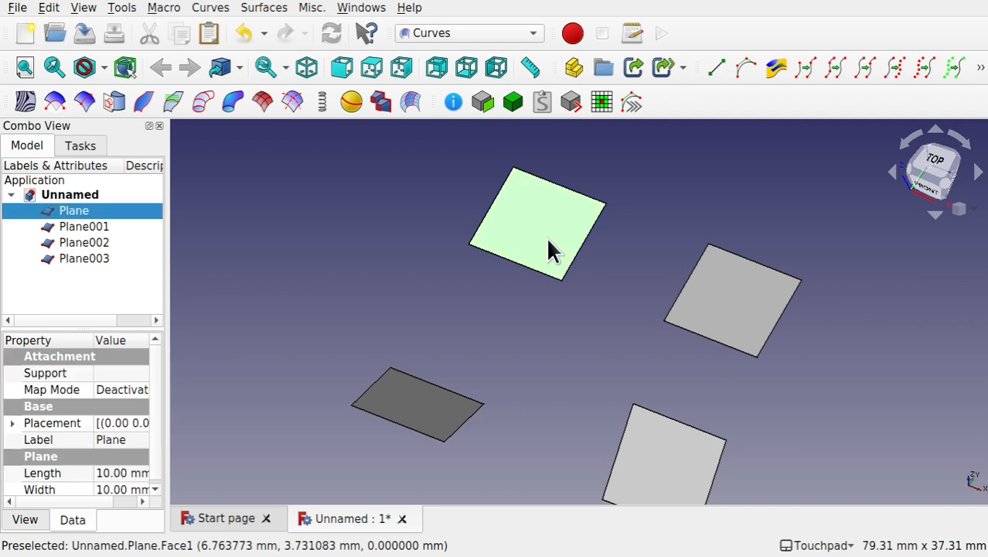
left_click(590, 249, "ctrl")
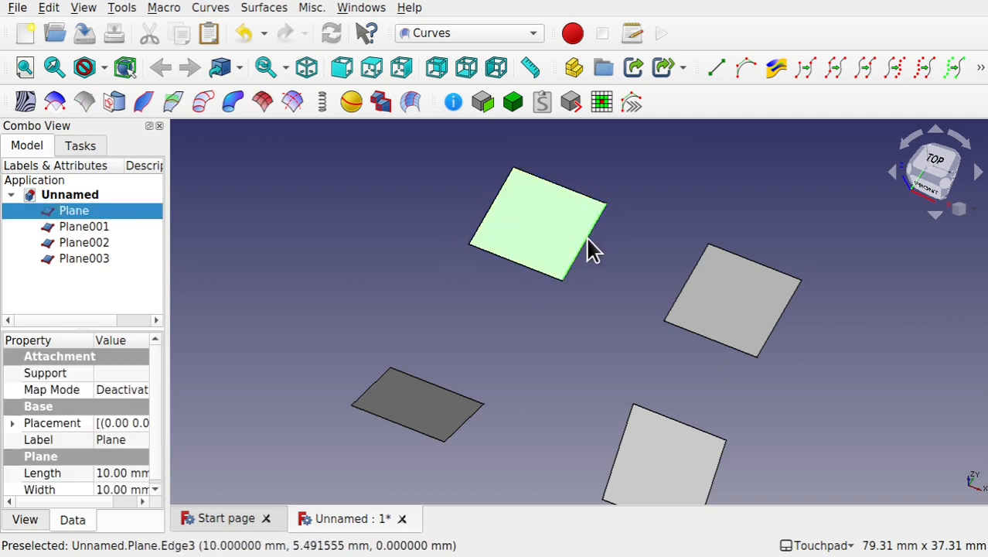
left_click(717, 292, "ctrl")
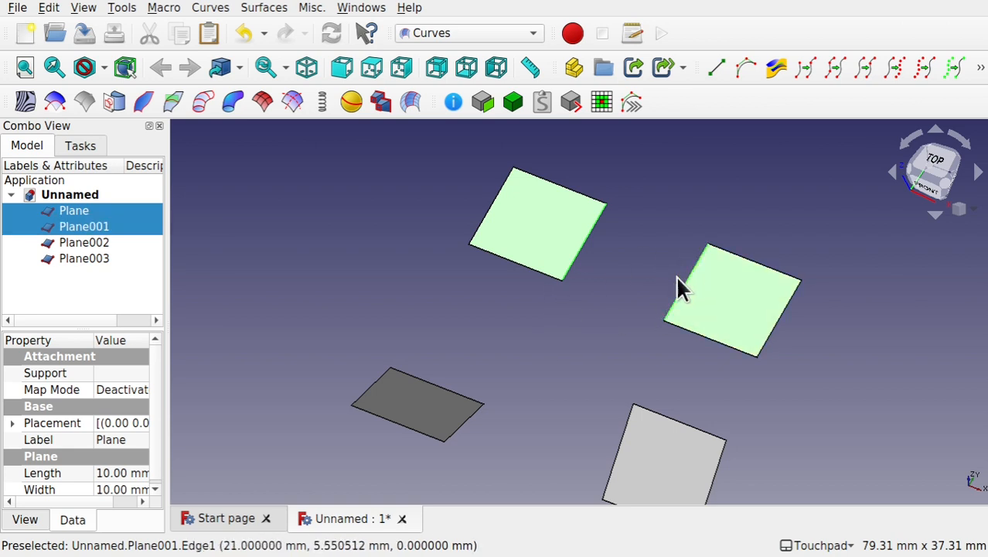
left_click(410, 103)
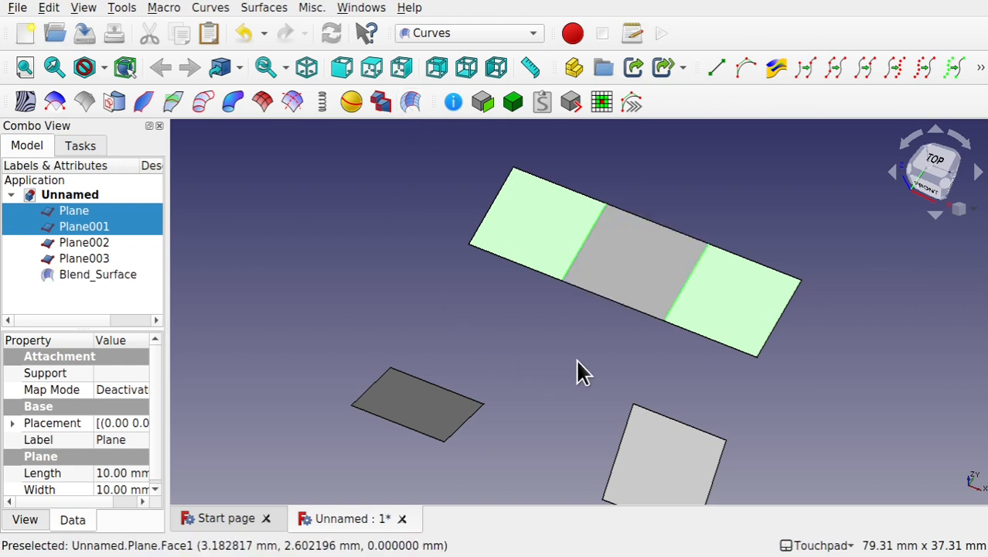
Step: Transform the blend surface between Plane and Plane001 by -14 mm along Y, and delete it
left_click_drag(567, 360, 591, 361, "shift")
left_click(99, 276)
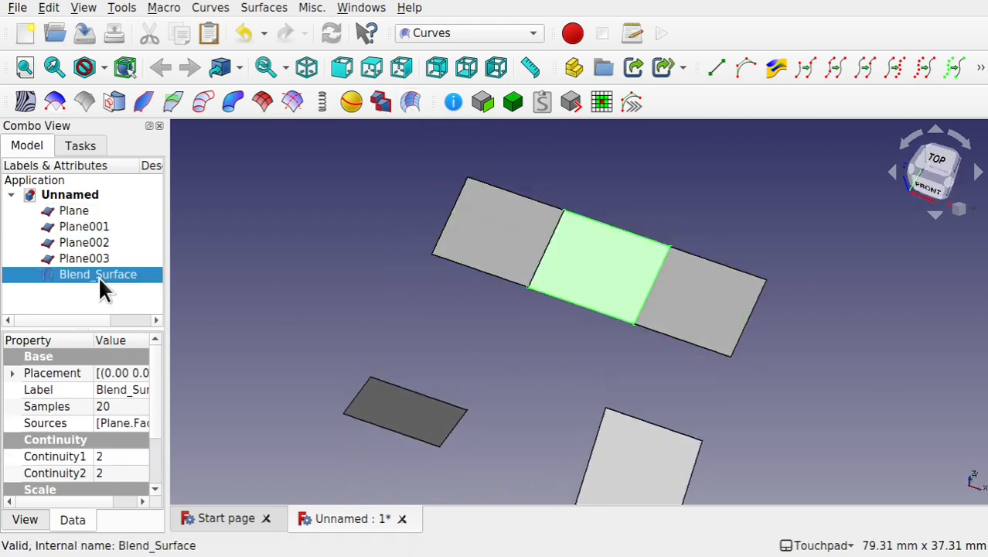
right_click(98, 275)
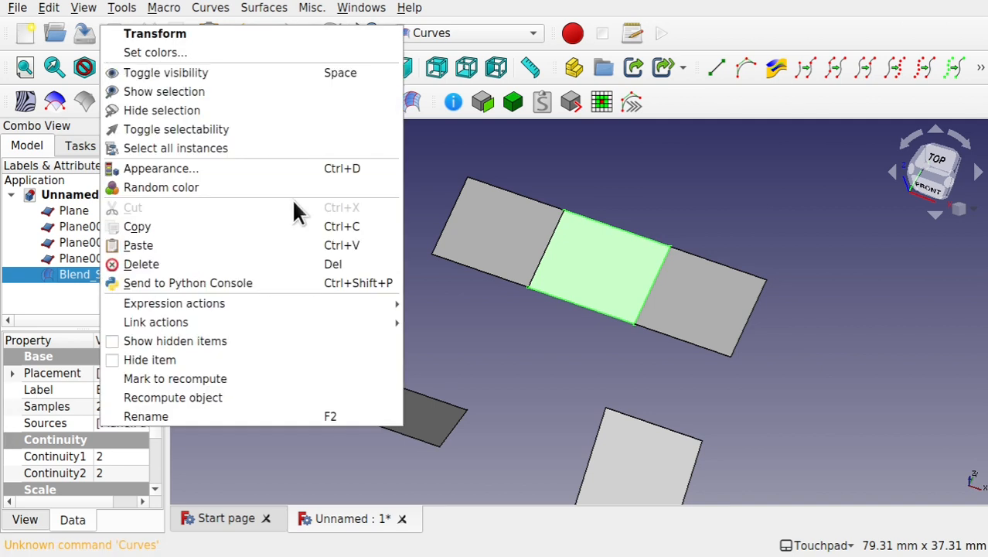
left_click(200, 37)
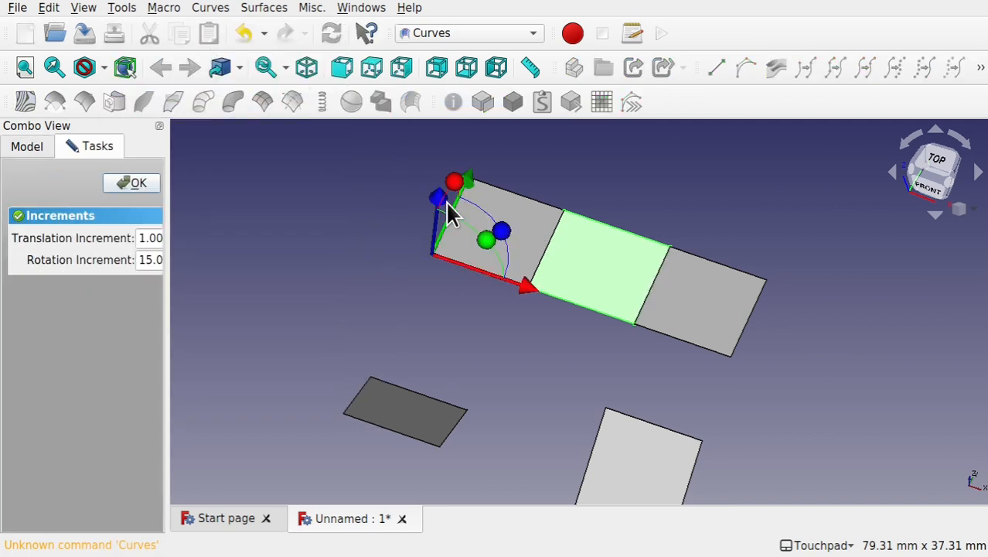
left_click_drag(439, 207, 447, 276)
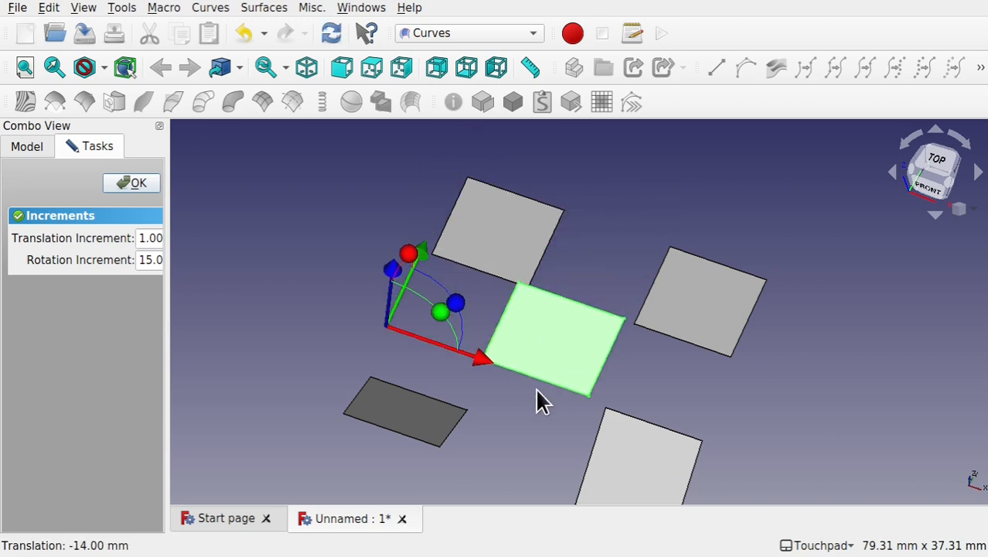
mouse_move(535, 387)
left_mouse_down("shift")
mouse_move(608, 326)
mouse_move(549, 406)
mouse_move(539, 386)
left_mouse_up("shift")
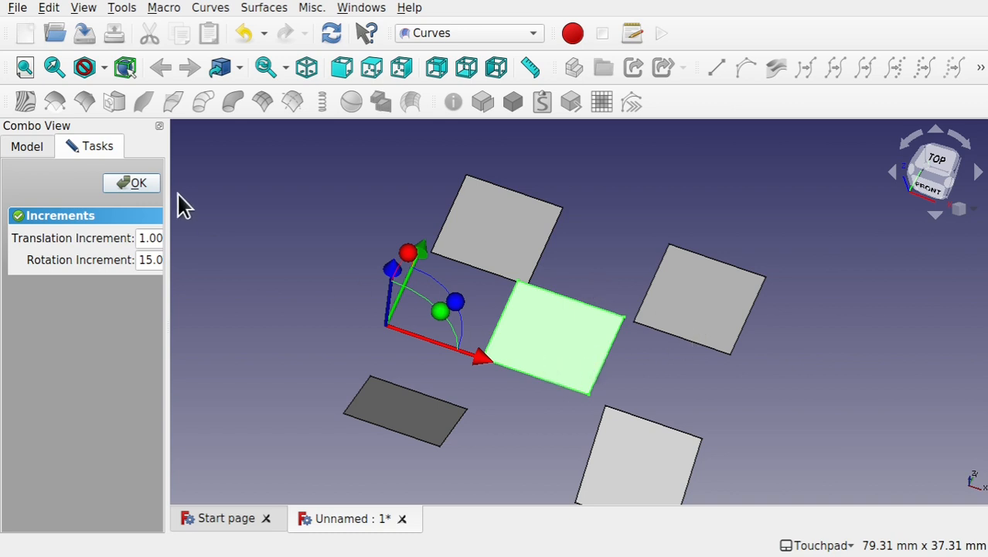
left_click(143, 182)
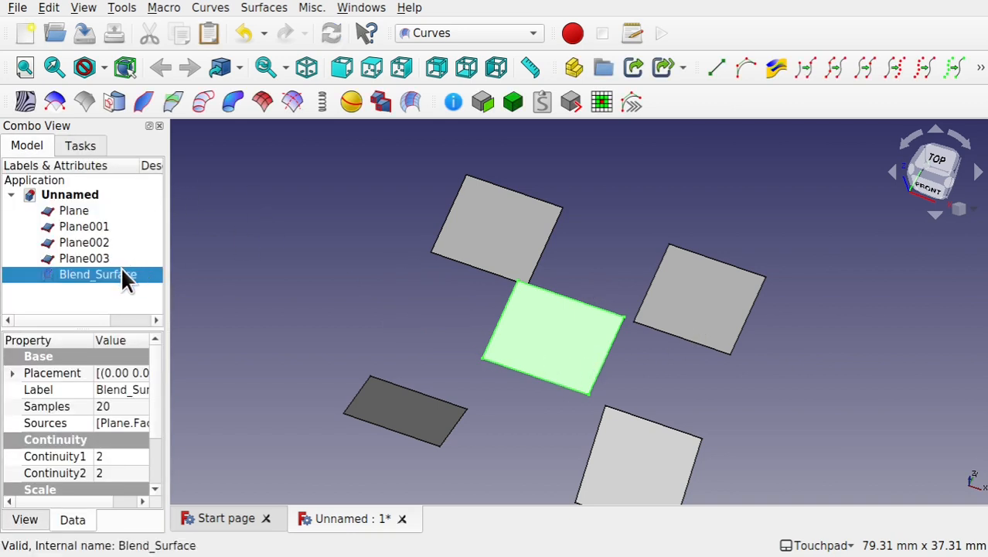
key("Delete")
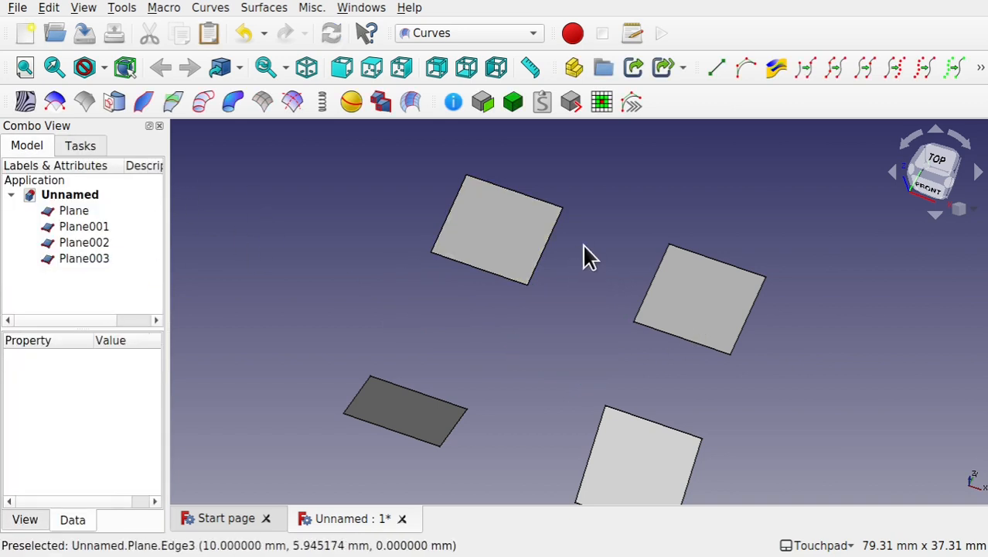
Step: Create a BlendSurface between the outer, far-apart edges of Plane and Plane001, using both plane faces as supports
left_click(519, 262)
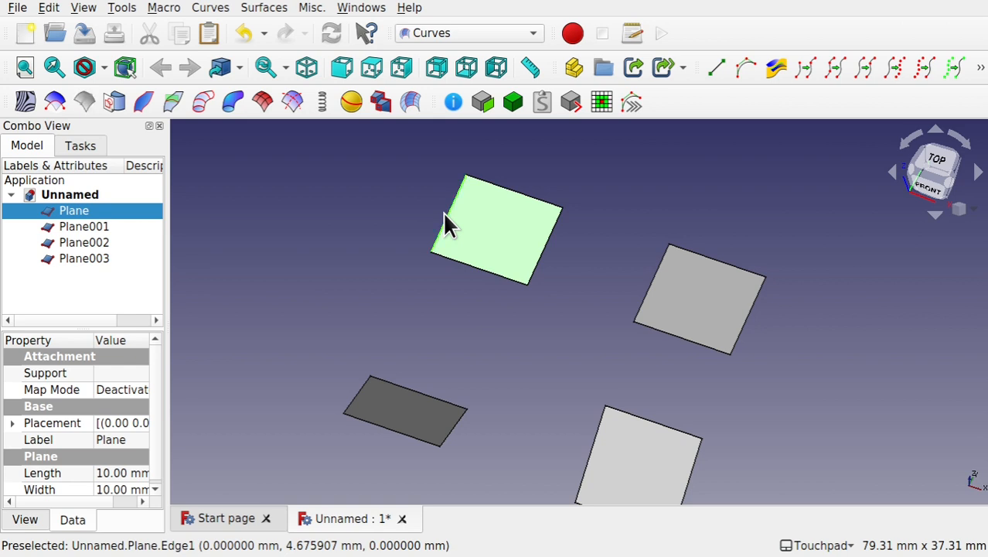
left_click(677, 308, "ctrl")
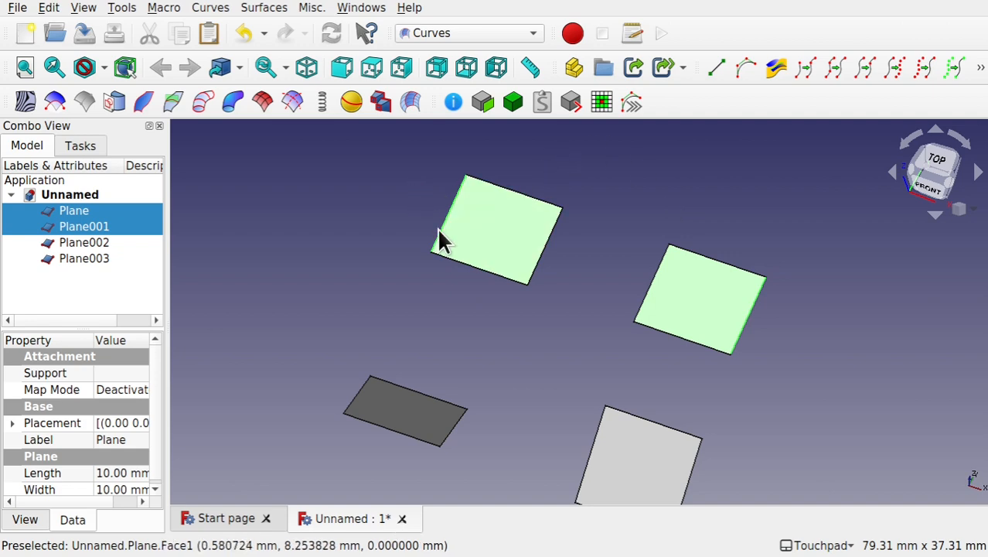
left_click_drag(490, 310, 469, 297, "alt")
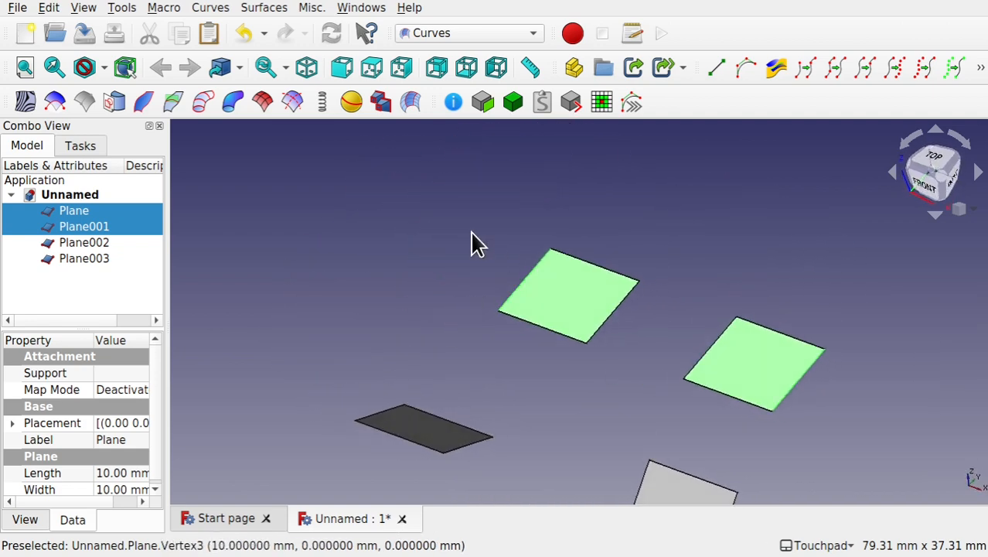
left_click(411, 101)
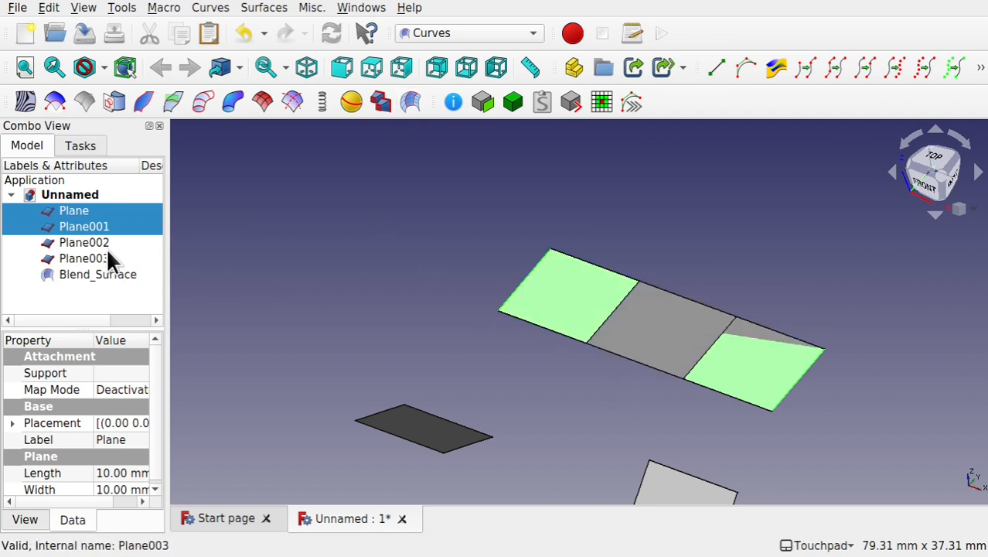
Step: Transform the blend surface between the outer edges of Plane and Plane001 upward along Z, and delete it
left_click(102, 274)
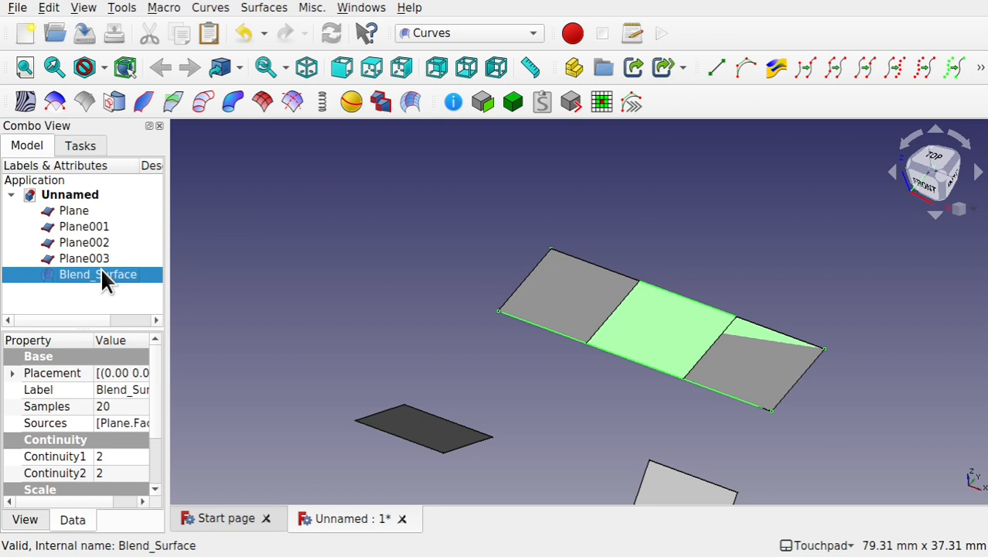
right_click(101, 274)
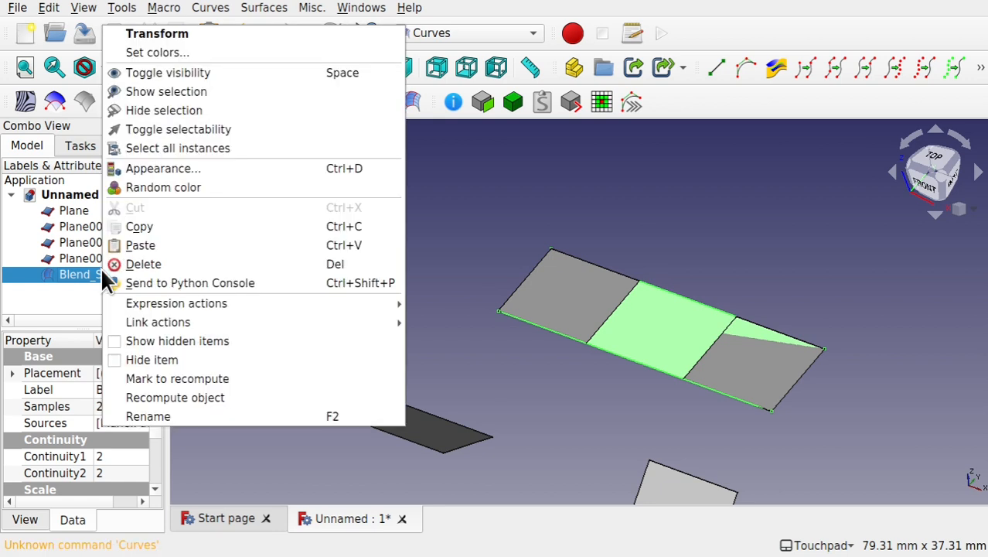
left_click(195, 40)
left_click_drag(494, 249, 499, 193)
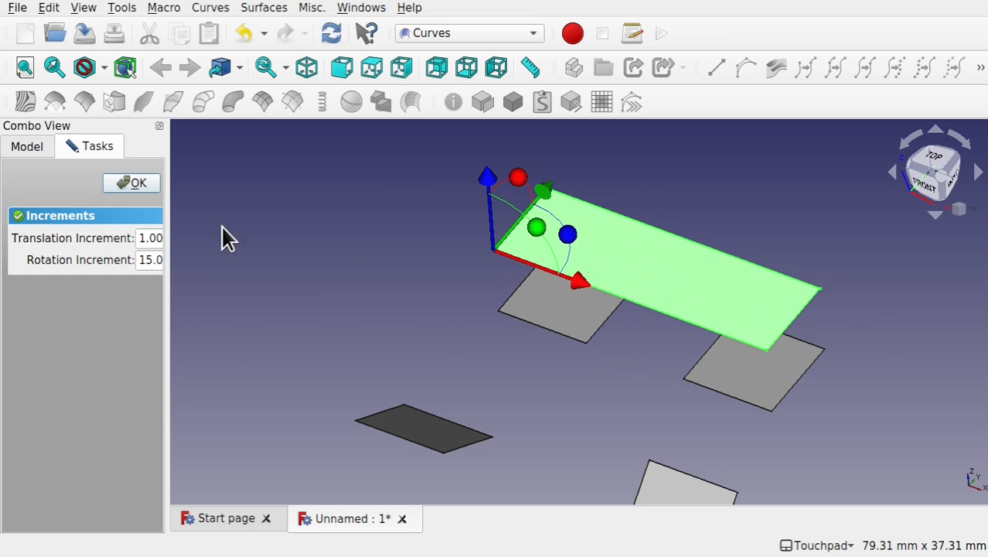
left_click(137, 186)
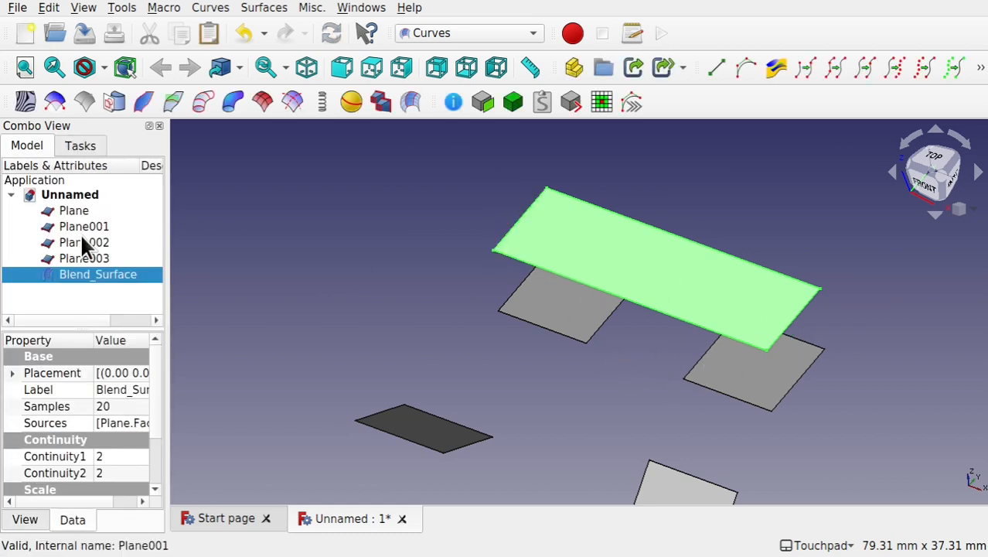
key("Delete")
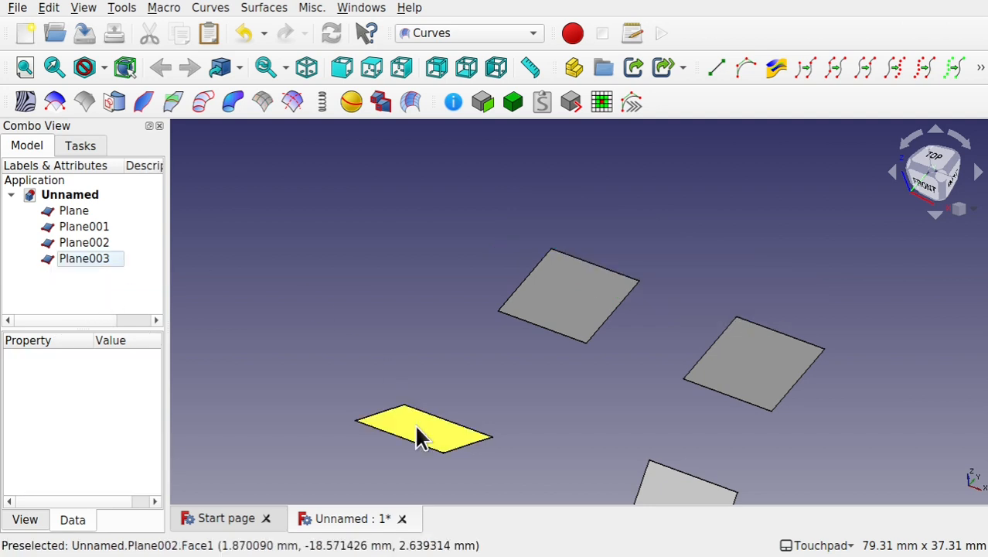
Step: Create a BlendSurface between the facing edges of Plane and Plane002, using both plane faces as supports
left_click_drag(476, 437, 413, 411, "alt")
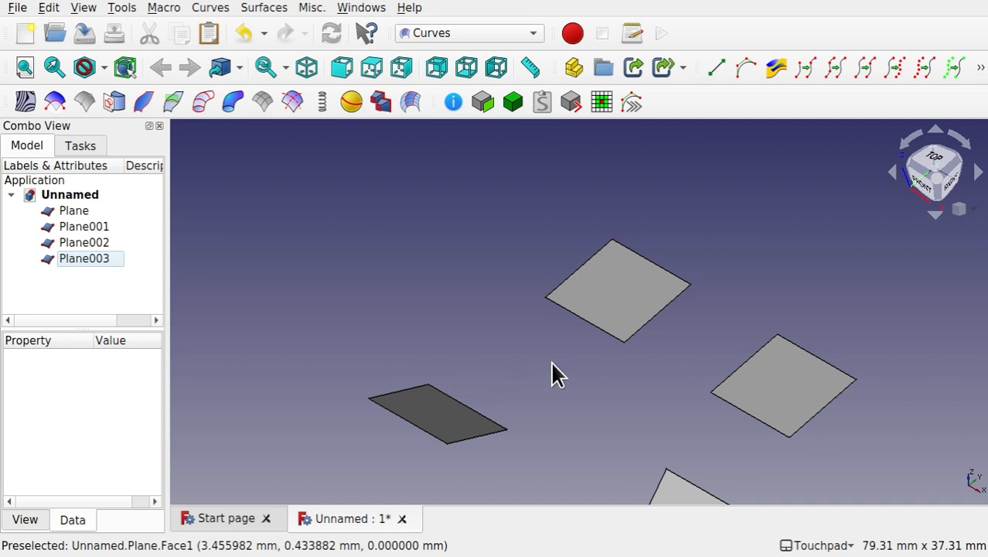
left_click(611, 312)
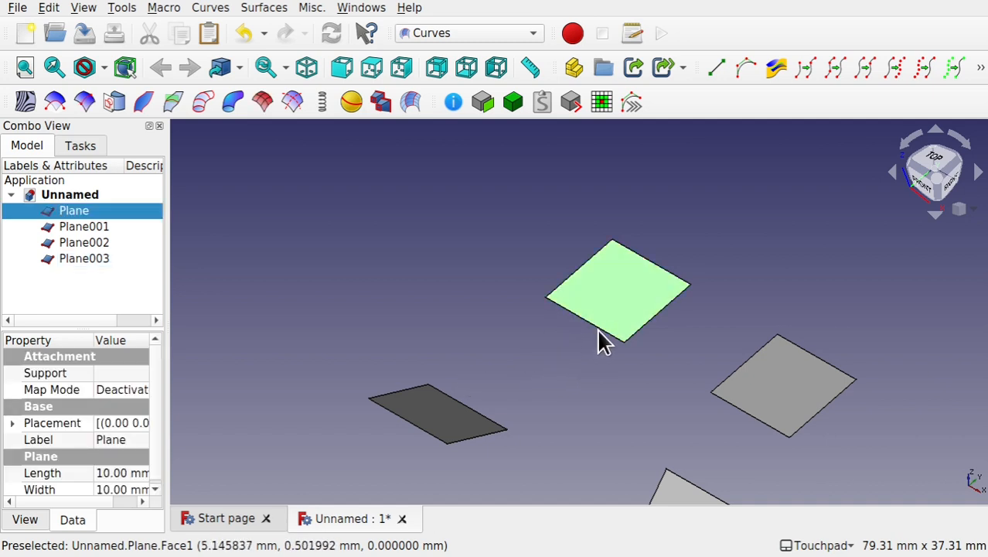
left_click(438, 427, "ctrl")
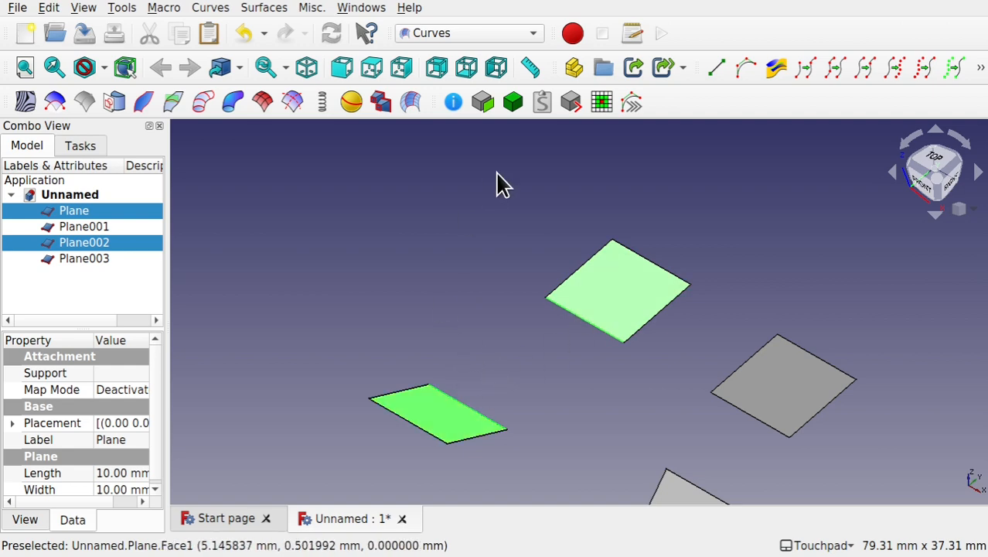
left_click(412, 102)
left_click_drag(555, 382, 471, 455, "alt")
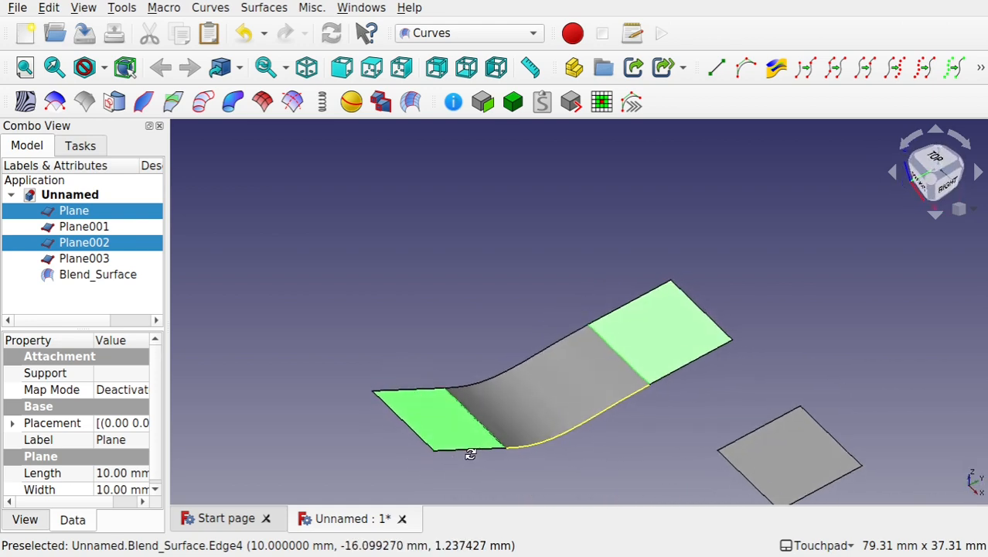
Step: Hide Plane and Plane002 to view their blend surface on its own, and delete the blend surface
key("space")
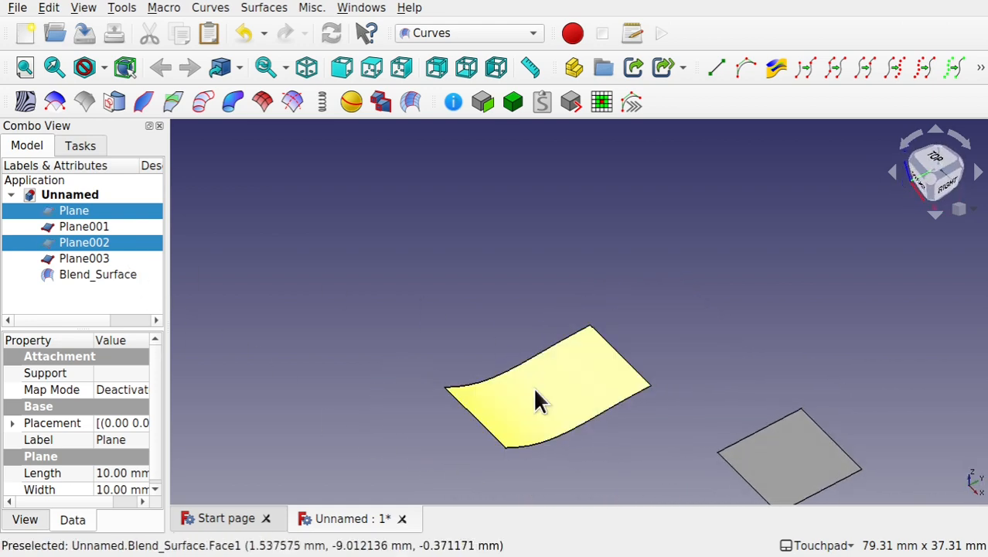
left_click_drag(598, 442, 638, 446, "alt")
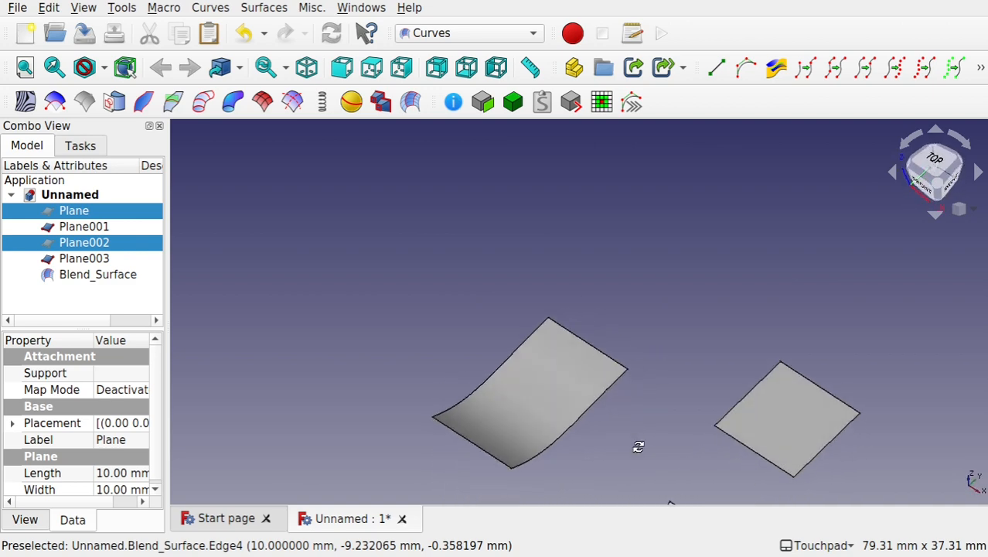
left_click(99, 268)
key("Delete")
Step: Make the hidden planes Plane002 and Plane visible again
left_click(87, 242)
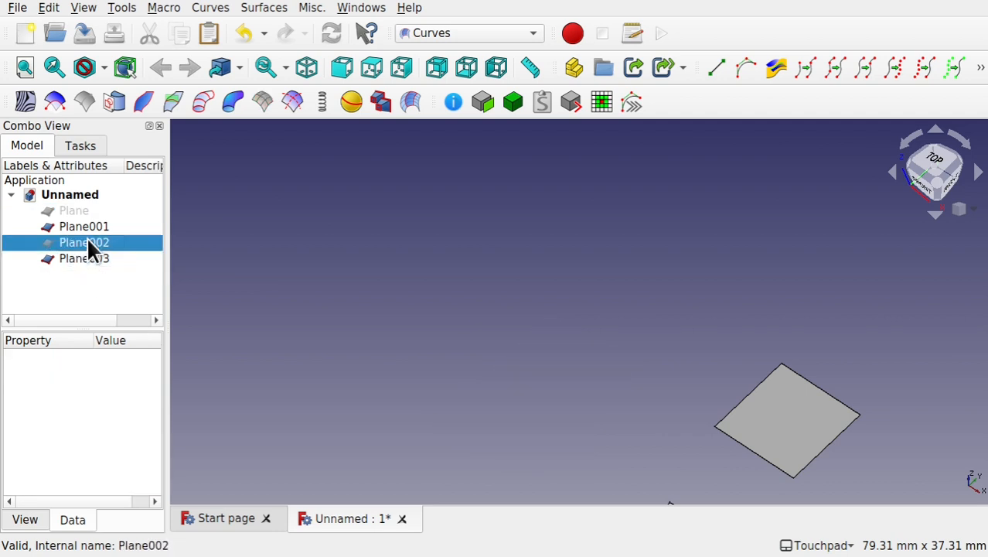
key("space")
left_click(90, 212)
key("space")
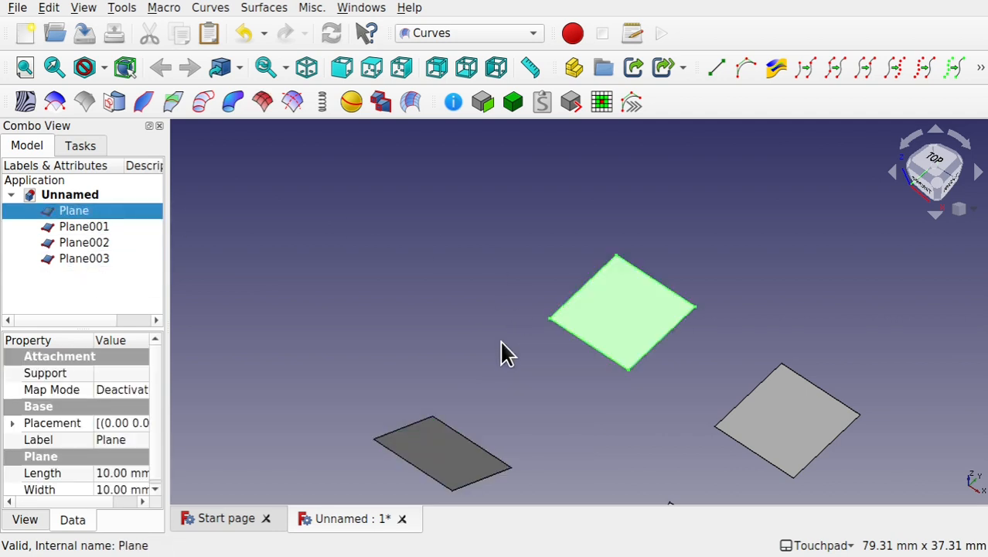
Step: Create a BlendSurface between the facing edges of Plane and Plane003, using both plane faces as supports
left_click_drag(489, 357, 495, 360, "alt")
scroll(491, 352, "down", 1)
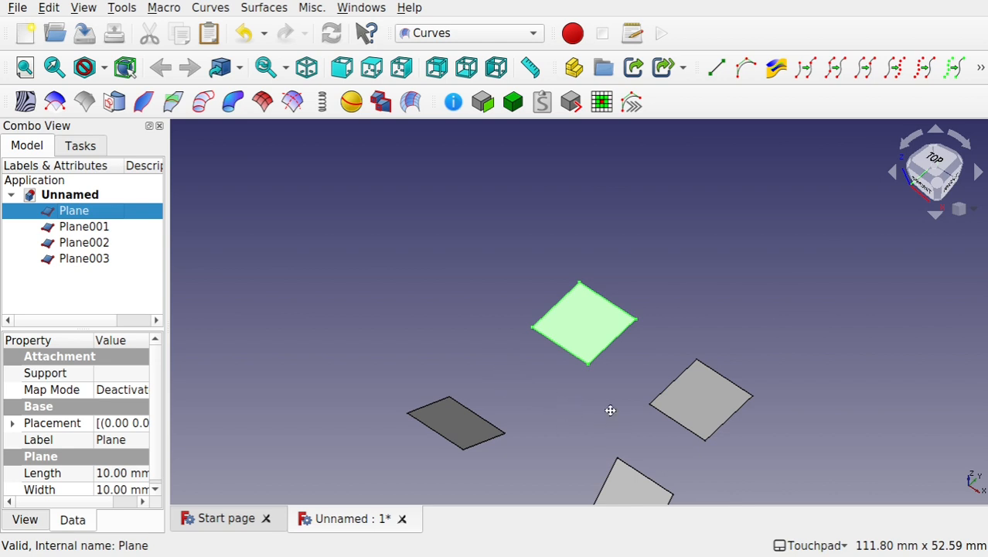
left_click_drag(611, 410, 552, 337, "shift")
scroll(552, 337, "up", 4)
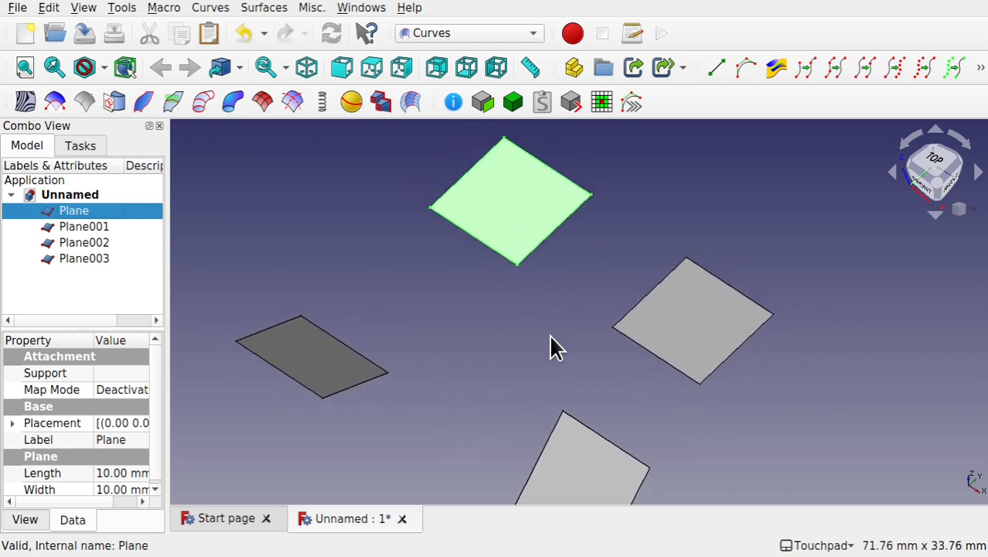
left_click(533, 300)
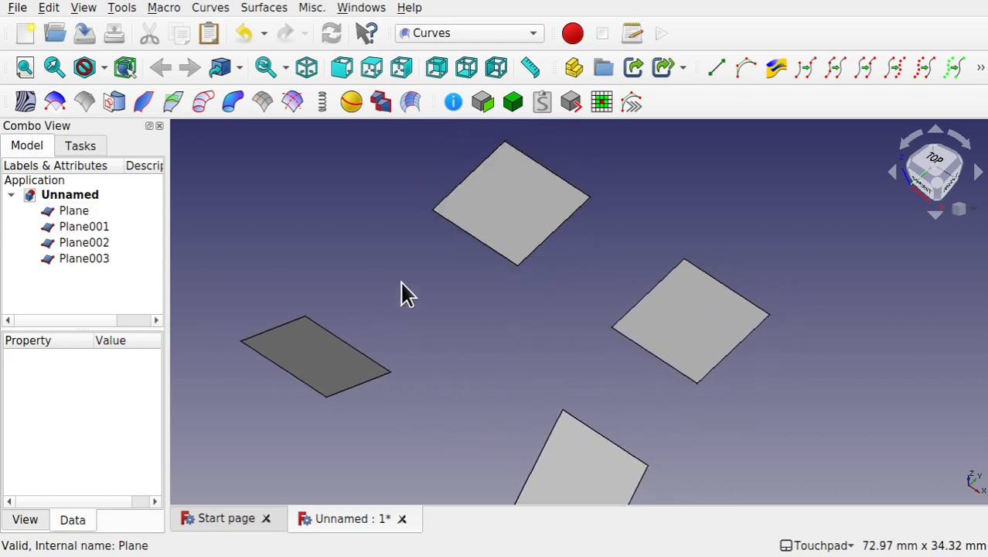
left_click(499, 207)
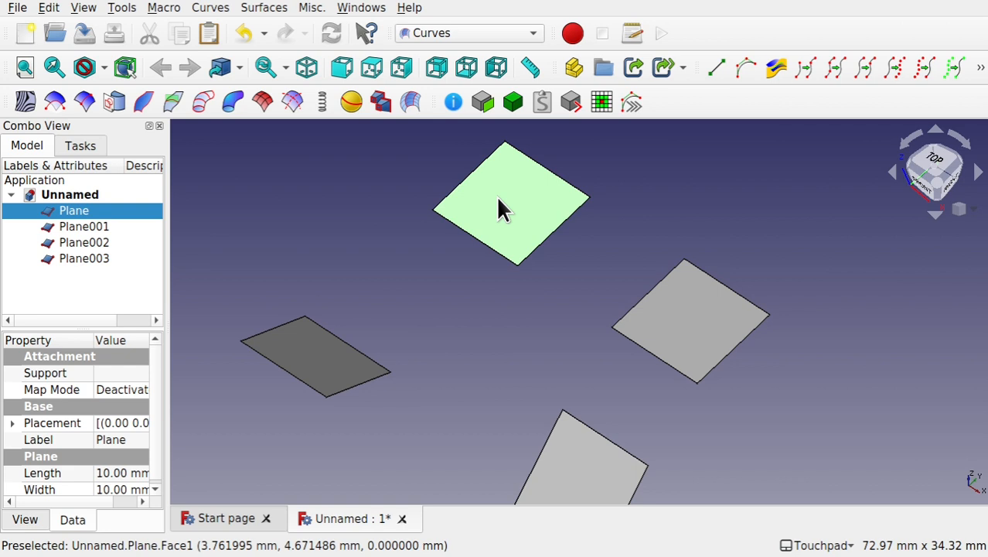
left_click(478, 240, "ctrl")
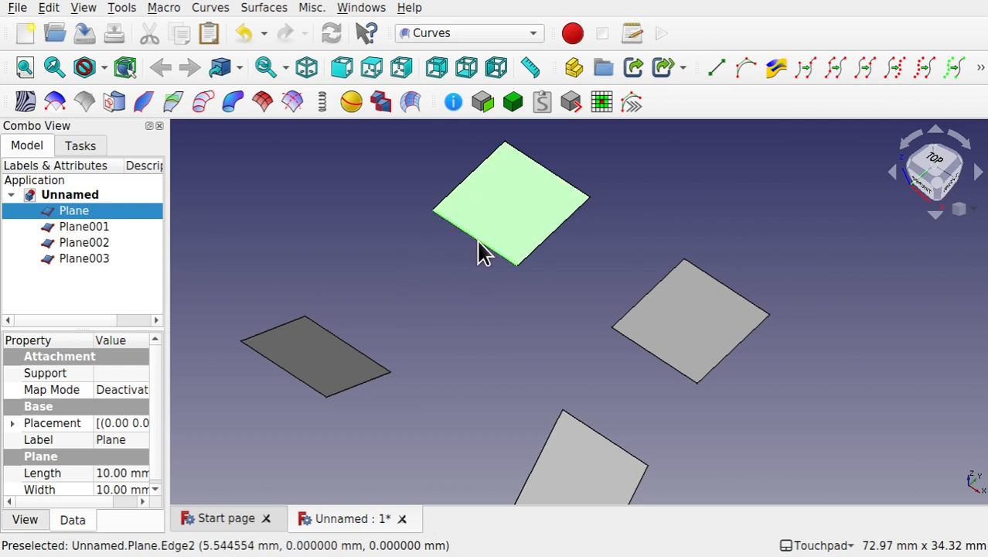
left_click(577, 476, "ctrl")
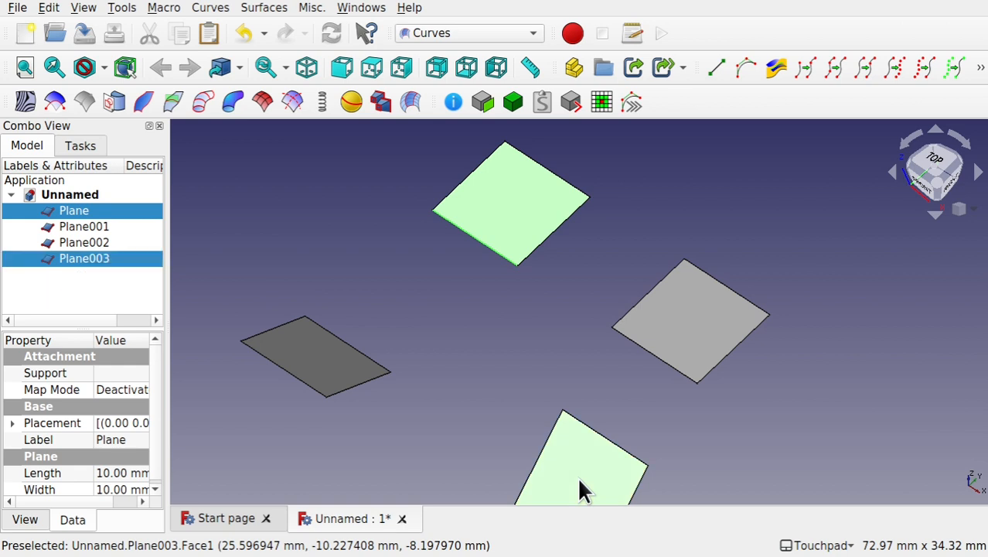
left_click(615, 453, "ctrl")
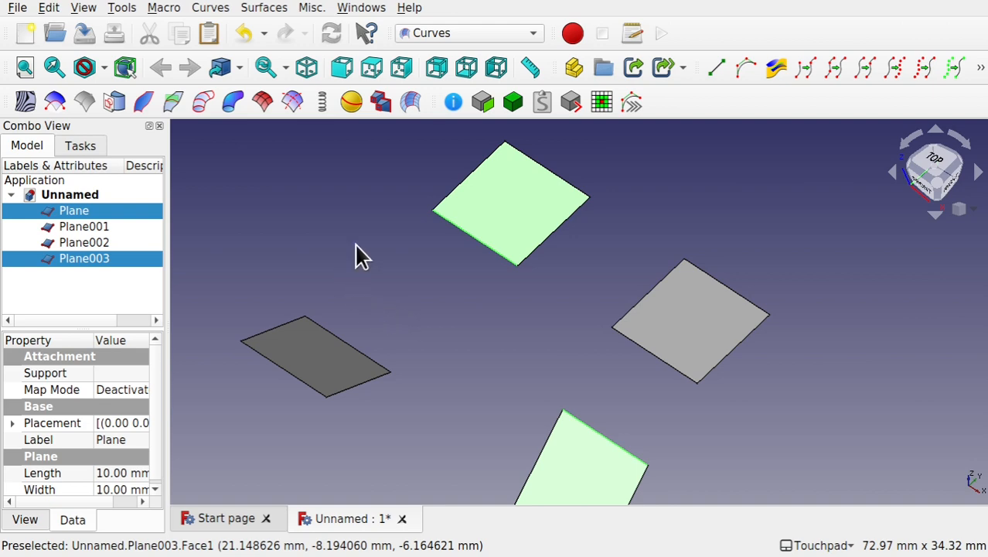
left_click(410, 105)
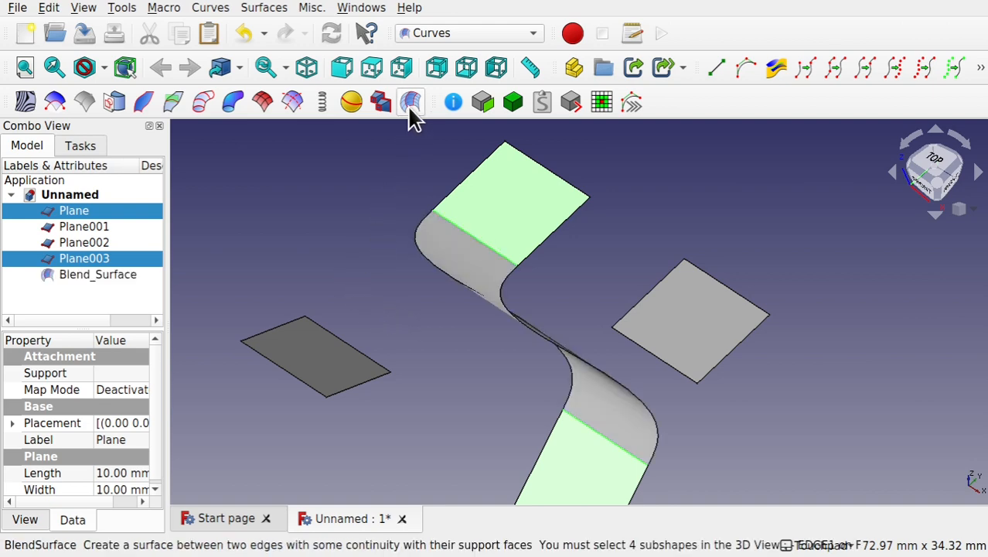
Step: Inspect the curved blend surface between Plane and Plane003 from a lower angle, and delete it
middle_click_drag(506, 385, 595, 463)
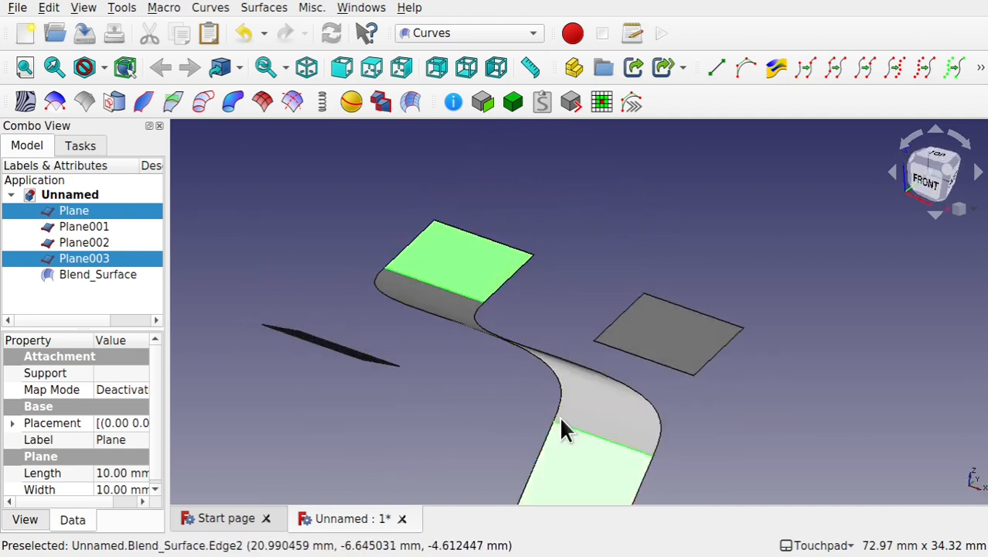
mouse_move(539, 480)
middle_mouse_down()
mouse_move(602, 386)
mouse_move(550, 473)
mouse_move(533, 480)
mouse_move(553, 497)
middle_mouse_up()
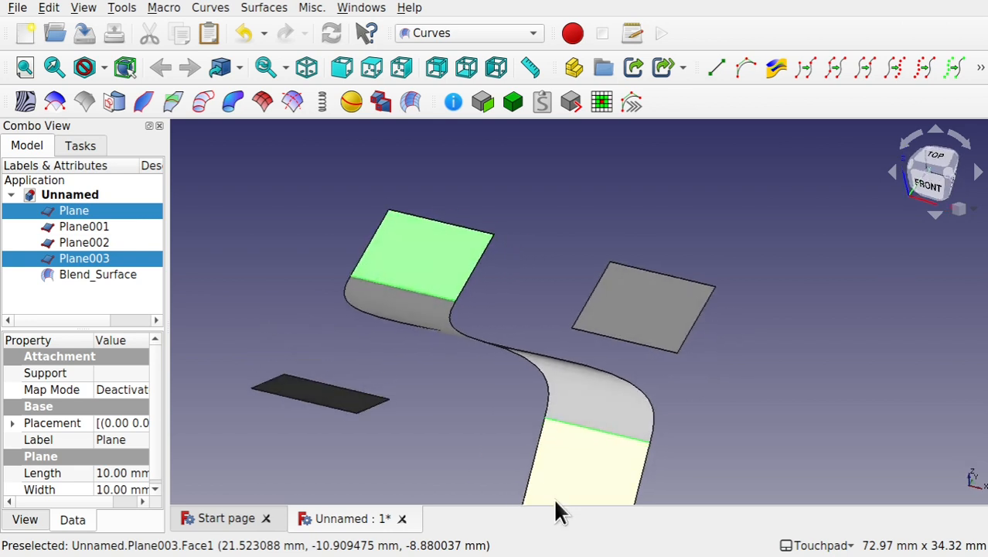
left_click(585, 414)
key("Delete")
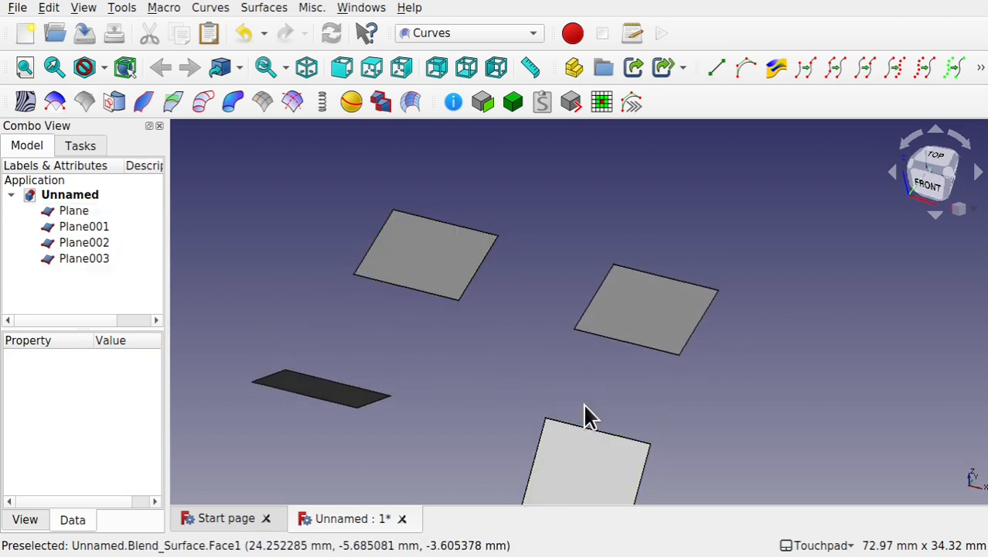
Step: Transform Plane003 by -7 mm along its Y axis and shift it along its X axis toward Plane002's side
left_click(595, 470)
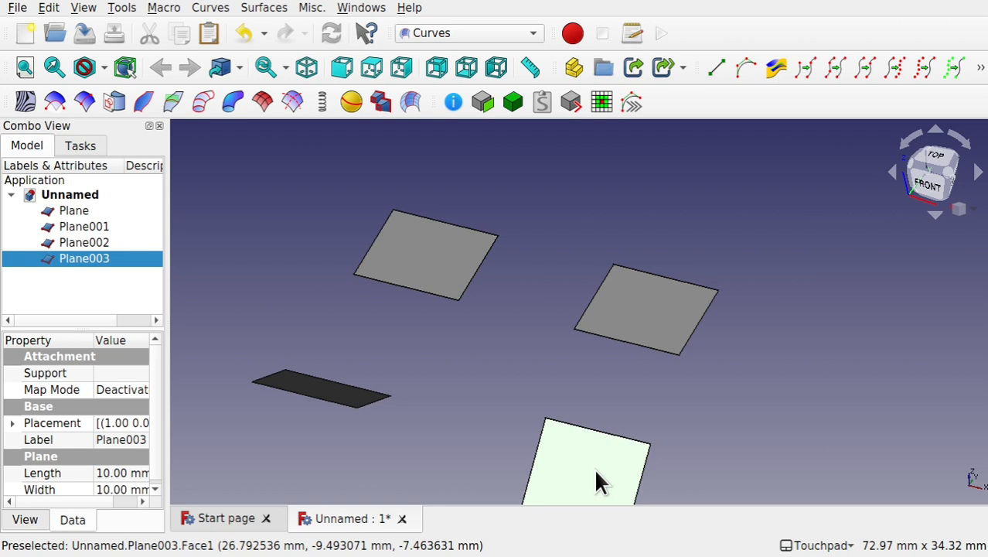
right_click(87, 259)
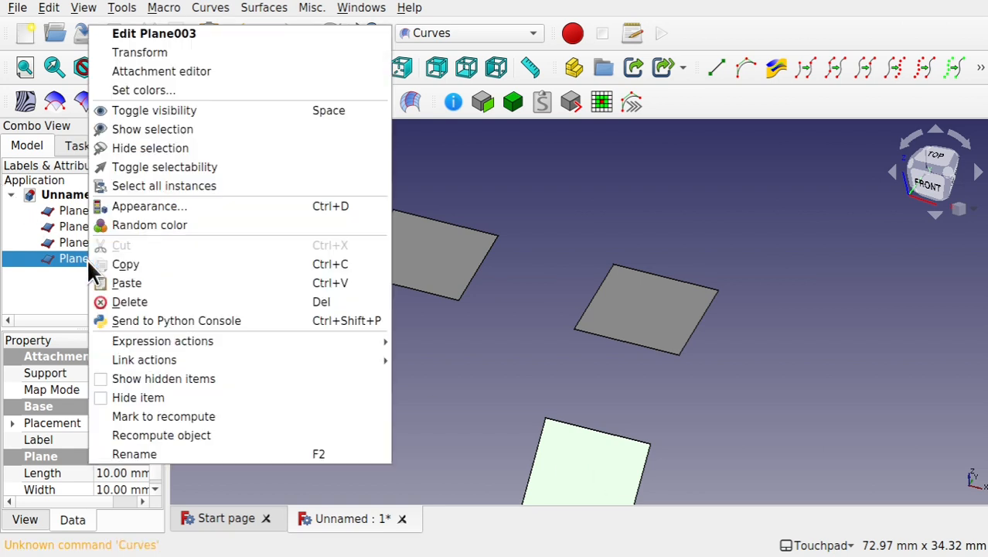
left_click(156, 52)
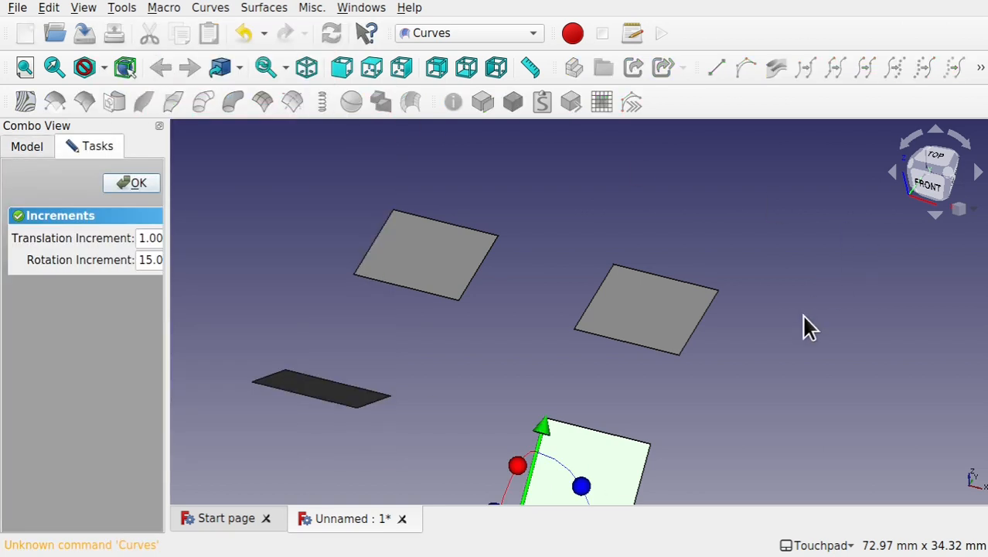
scroll(805, 327, "down", 3)
left_click_drag(693, 320, 685, 366)
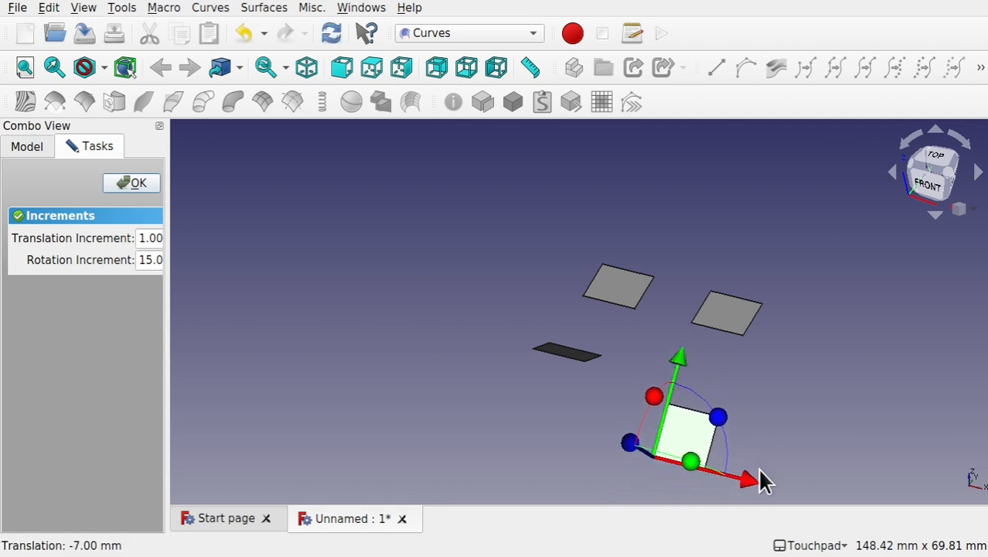
left_click_drag(750, 489, 716, 476)
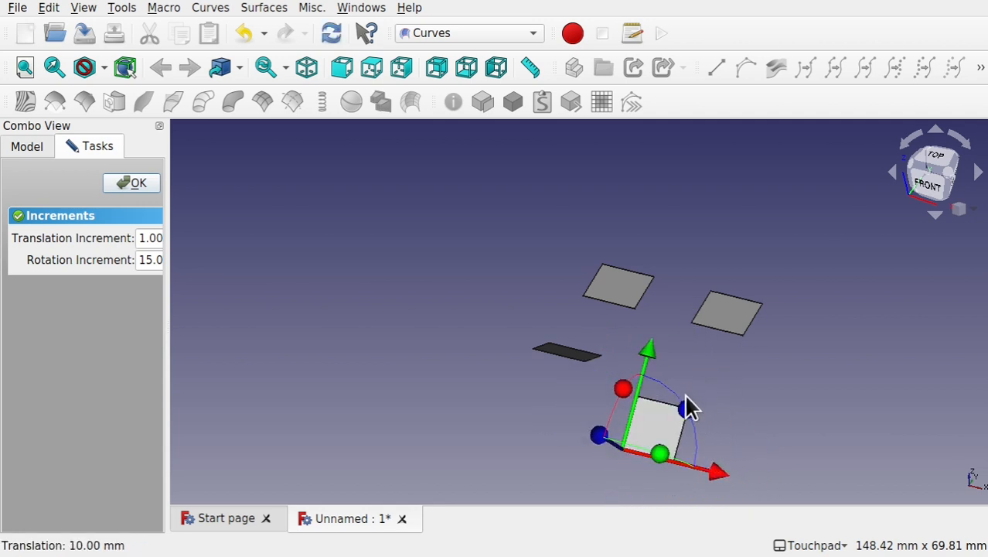
Step: Rotate Plane003 by 30° about its Z axis, move it 3 mm along X and backward along Y, and accept the transform
left_click_drag(688, 410, 673, 382)
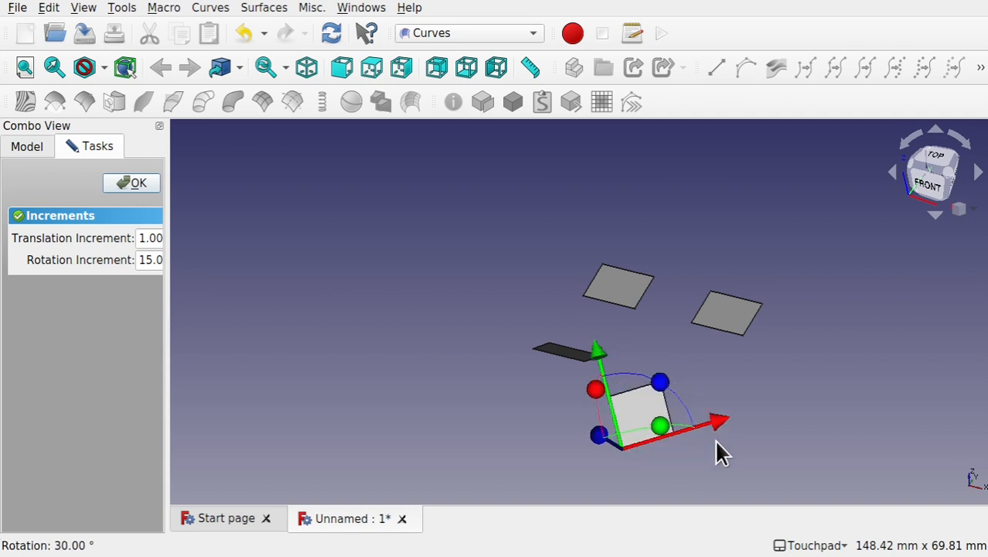
left_click_drag(718, 424, 737, 426)
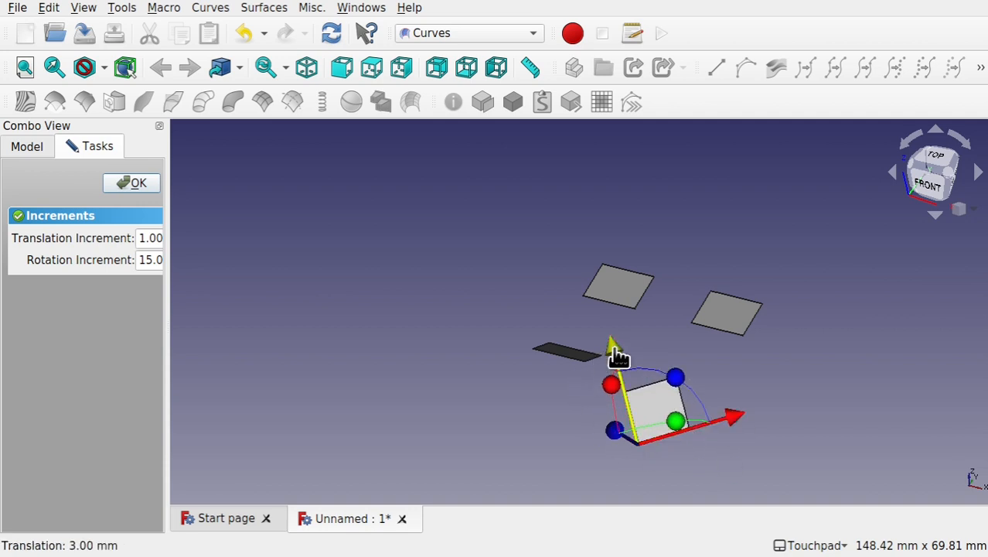
left_click_drag(614, 353, 629, 386)
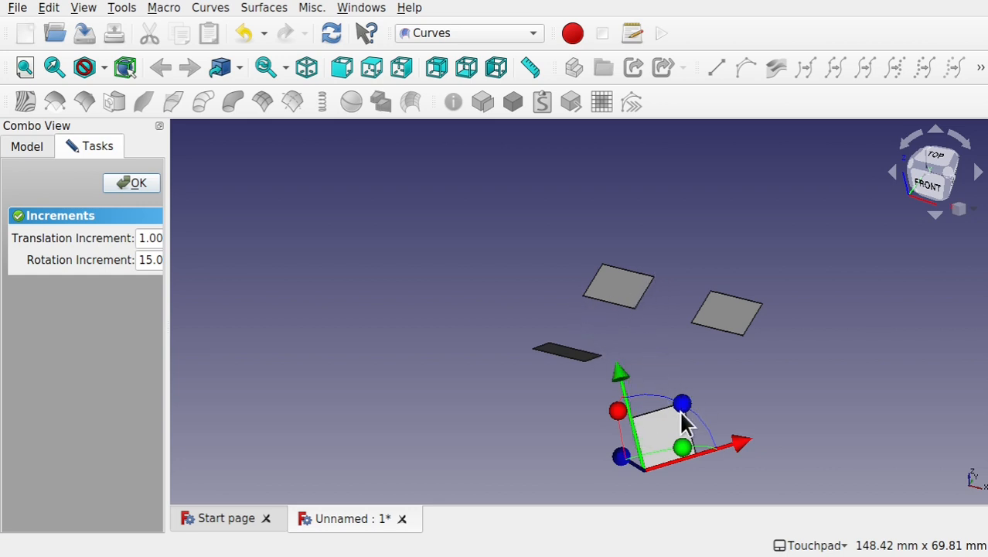
left_click(138, 185)
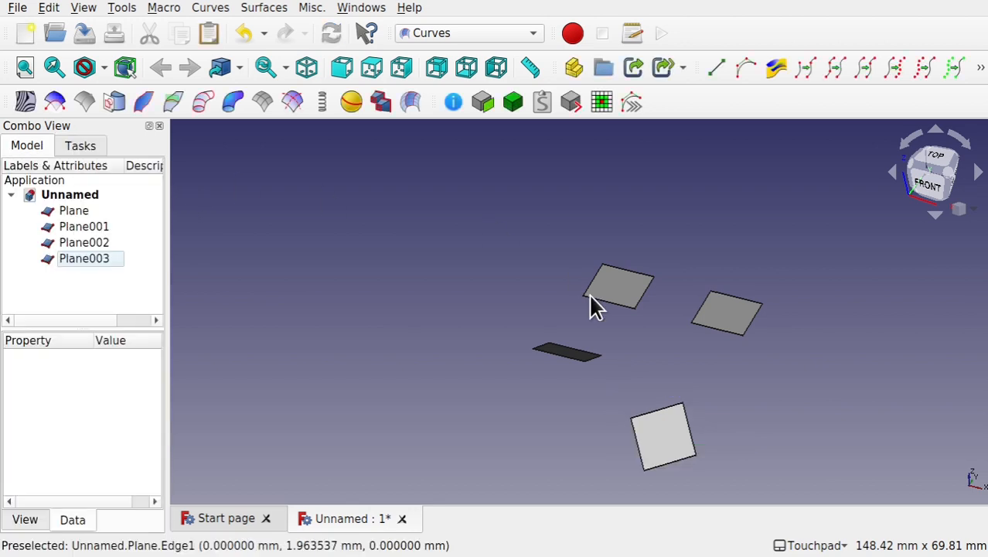
Step: Create a BlendSurface between the facing edges of Plane and the rotated Plane003, using both plane faces as supports
scroll(629, 338, "up", 2)
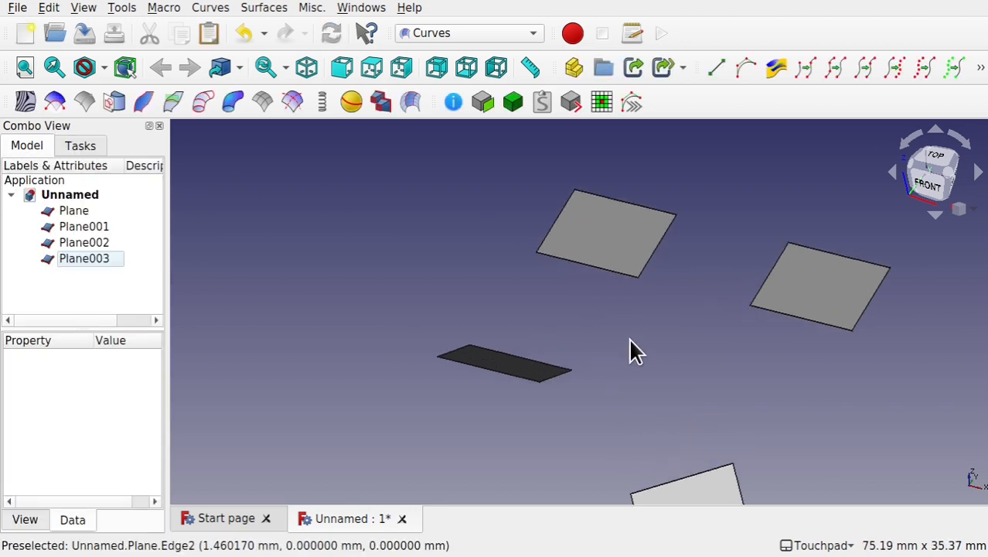
left_click(600, 247)
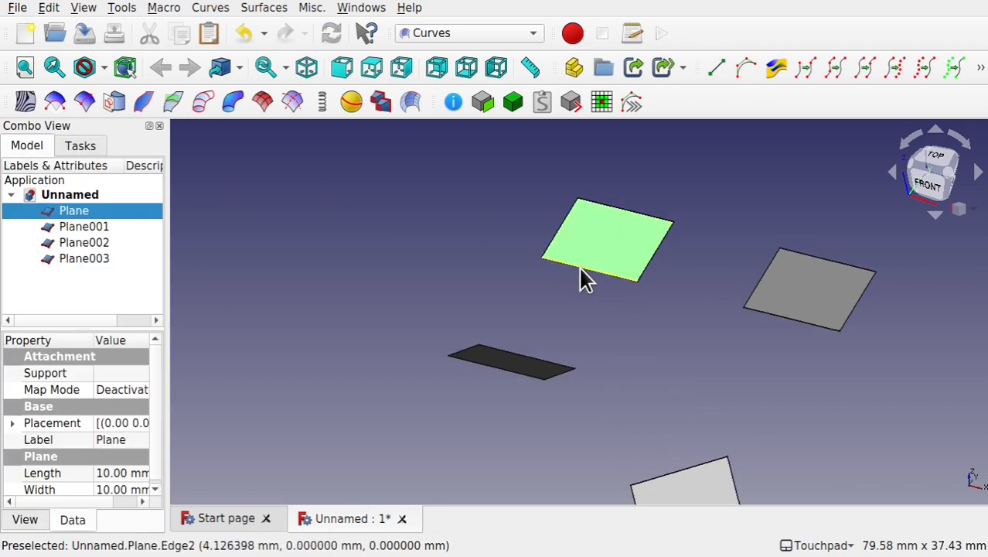
left_click(693, 489, "ctrl")
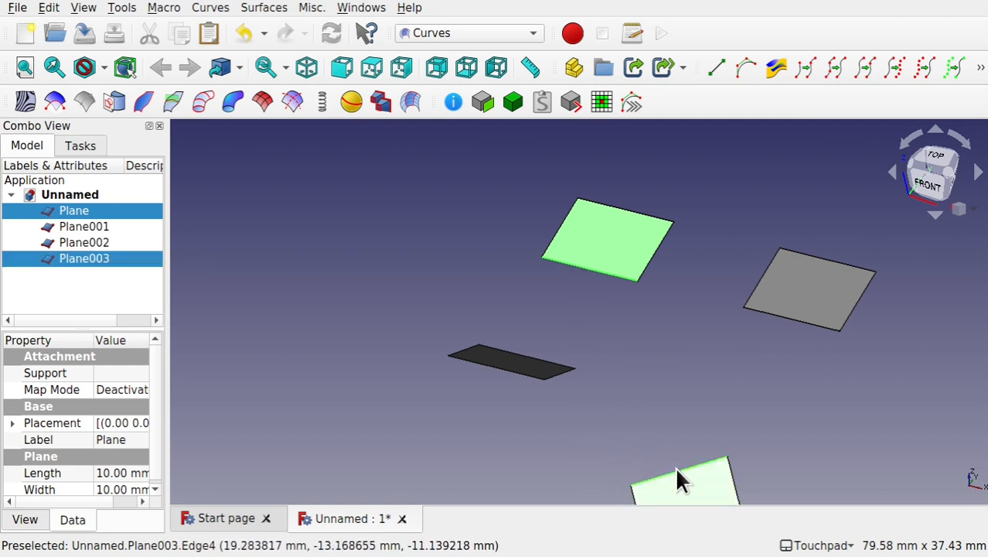
left_click(410, 107)
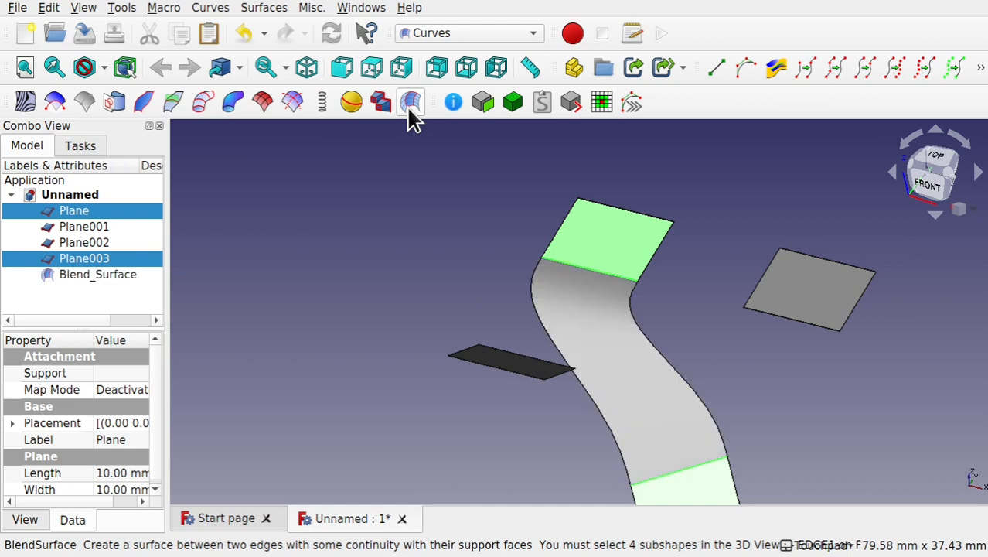
mouse_move(594, 391)
middle_mouse_down()
mouse_move(662, 342)
mouse_move(652, 243)
mouse_move(642, 278)
mouse_move(808, 311)
mouse_move(763, 355)
mouse_move(563, 326)
mouse_move(435, 322)
mouse_move(378, 366)
mouse_move(529, 318)
mouse_move(584, 397)
mouse_move(587, 388)
mouse_move(582, 397)
middle_mouse_up()
Step: Create a second BlendSurface between the blend's side edge nearest Plane001 and Plane001's front edge, using the blend face and Plane001's face as supports
left_click(599, 336)
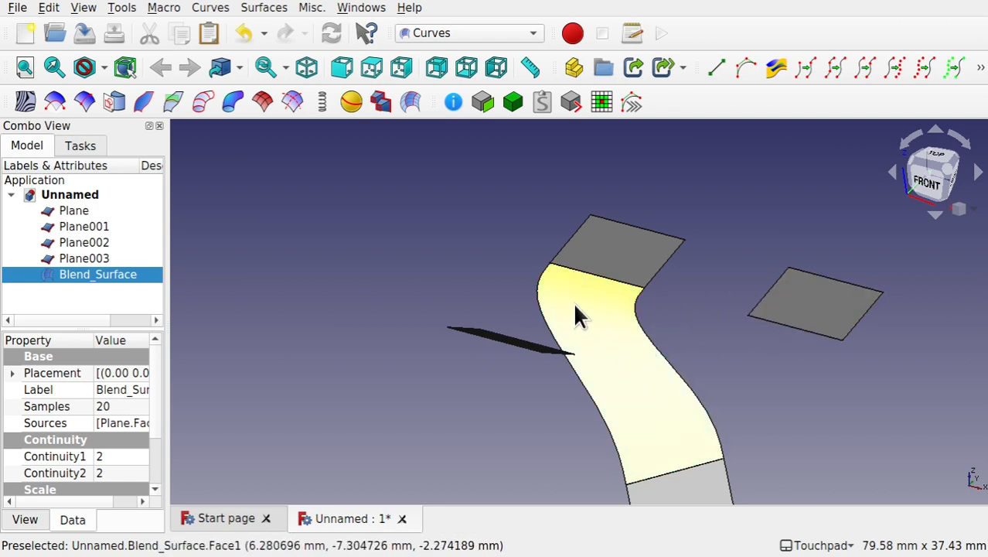
left_click(723, 340)
left_click(607, 375)
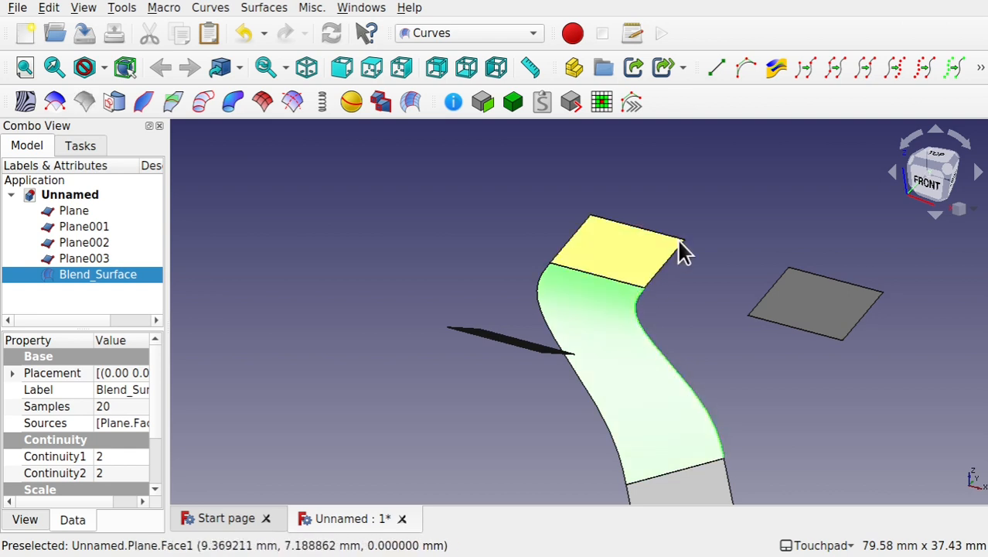
left_click(816, 318, "ctrl")
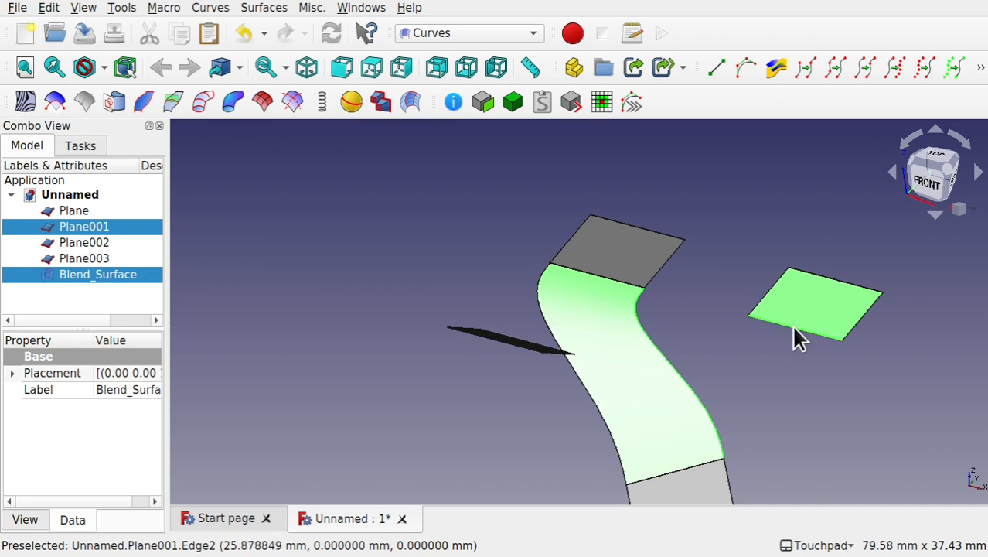
left_click(410, 103)
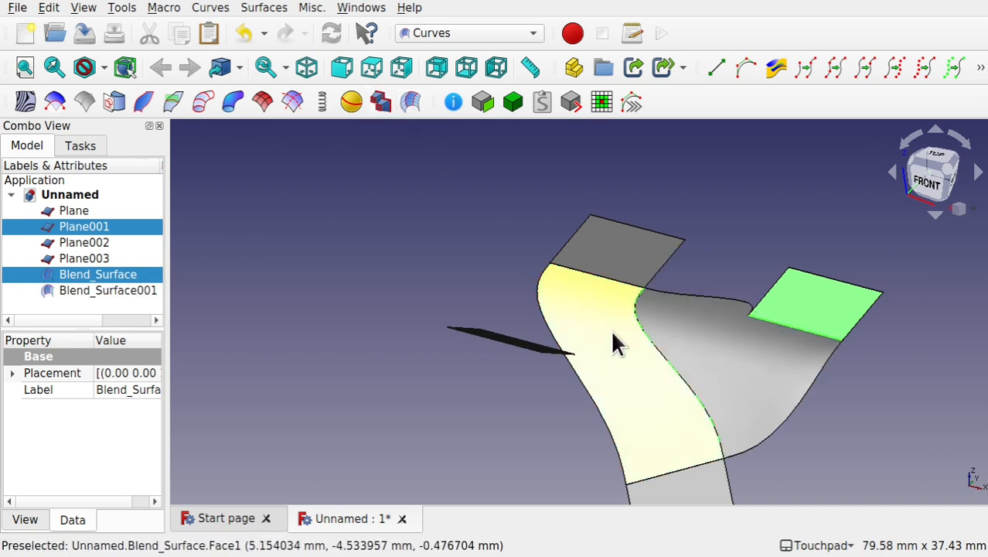
left_click_drag(751, 388, 756, 280, "alt")
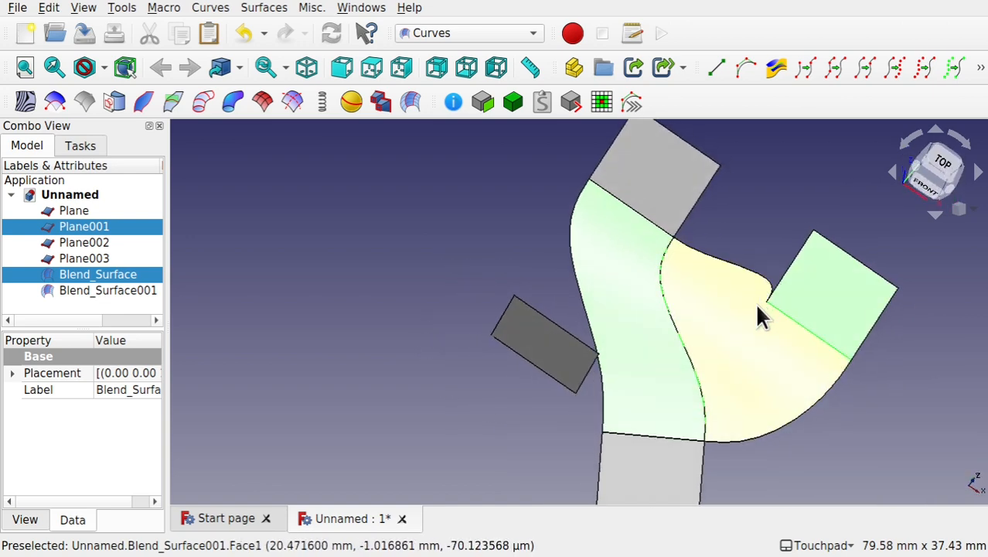
scroll(754, 302, "up", 4)
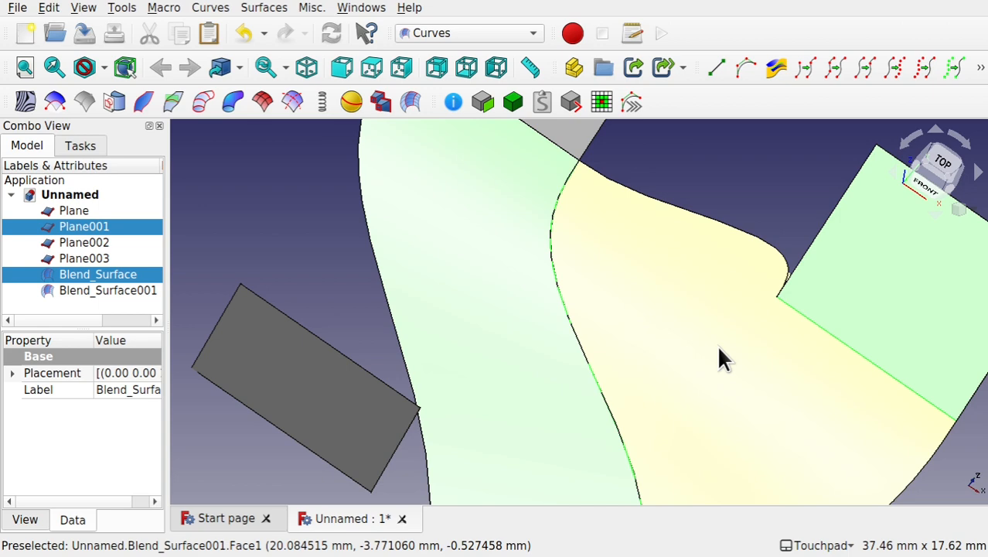
scroll(718, 348, "down", 5)
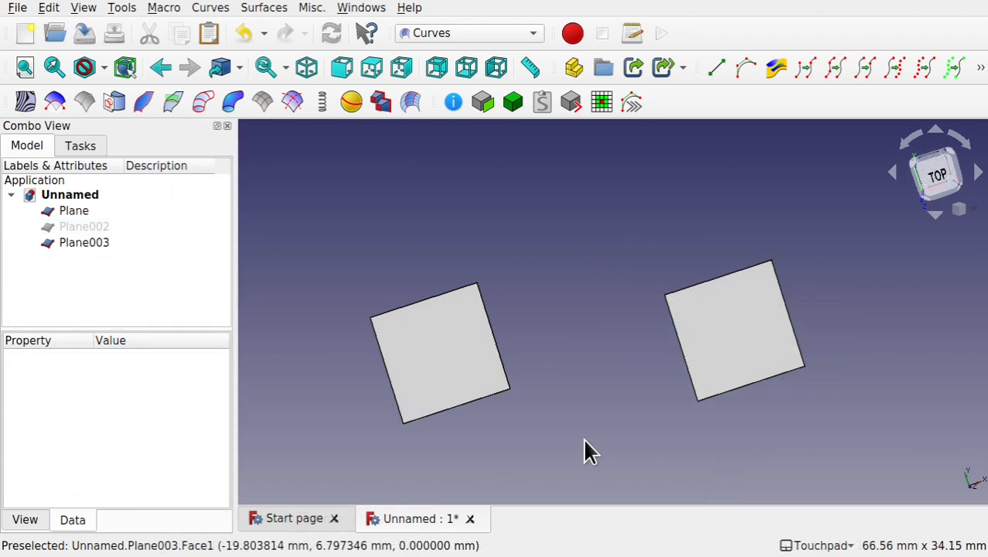
Step: Create a BlendSurface between the facing edges of the coplanar Plane003 and Plane, using both plane faces as supports, and clear the selection
left_click(427, 354)
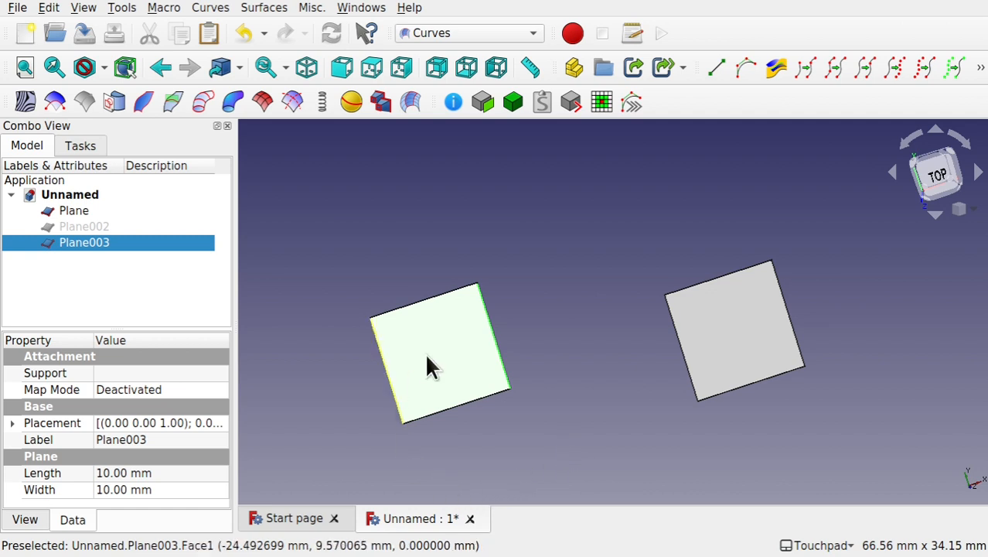
left_click(735, 348, "ctrl")
left_click(678, 344, "ctrl")
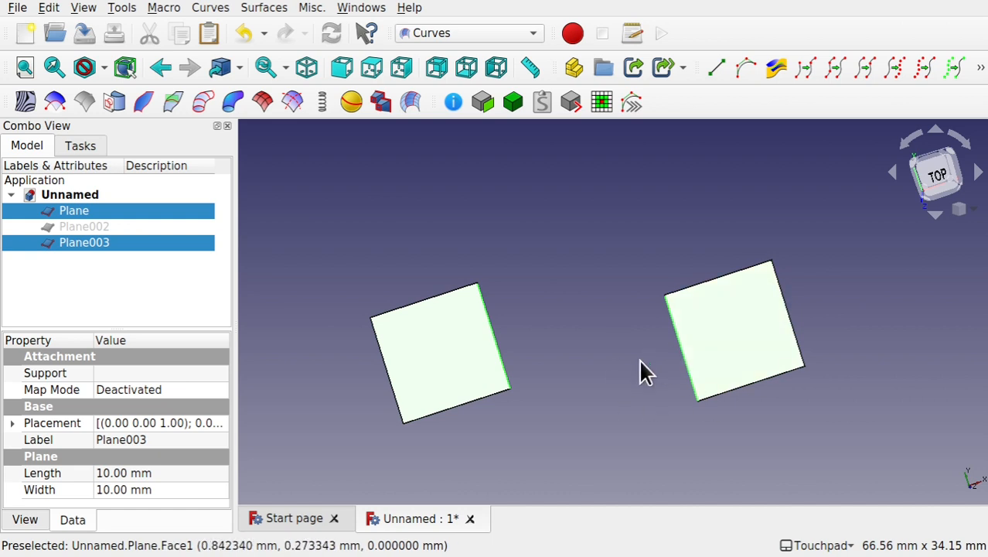
left_click(411, 104)
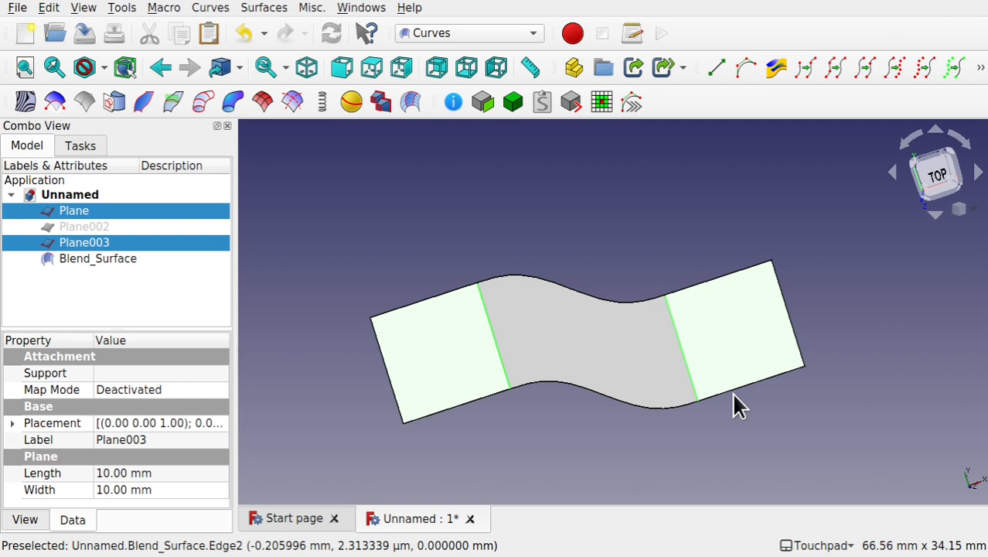
left_click(680, 444)
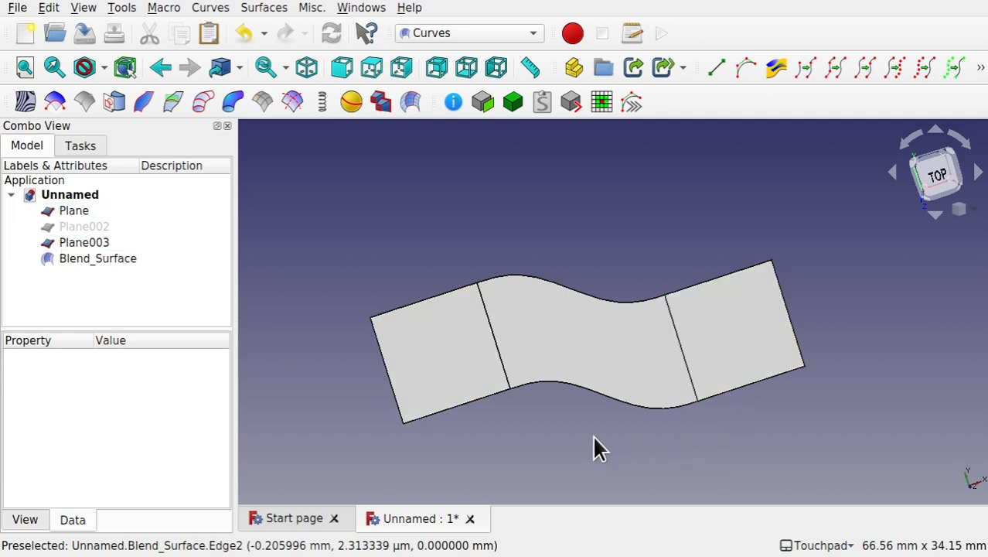
Step: Set both Continuity1 and Continuity2 of the blend surface to 0
left_click(590, 333)
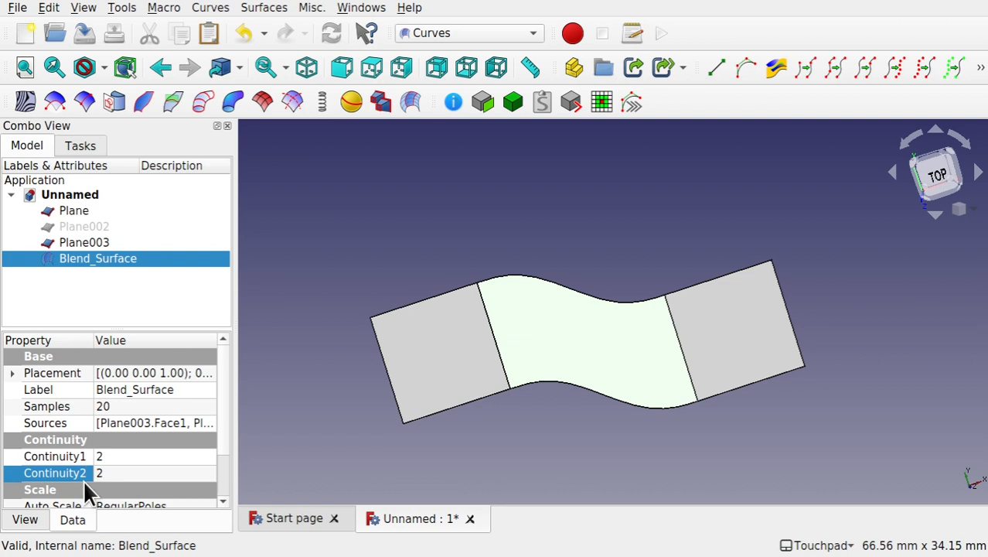
left_click(309, 456)
left_click(109, 255)
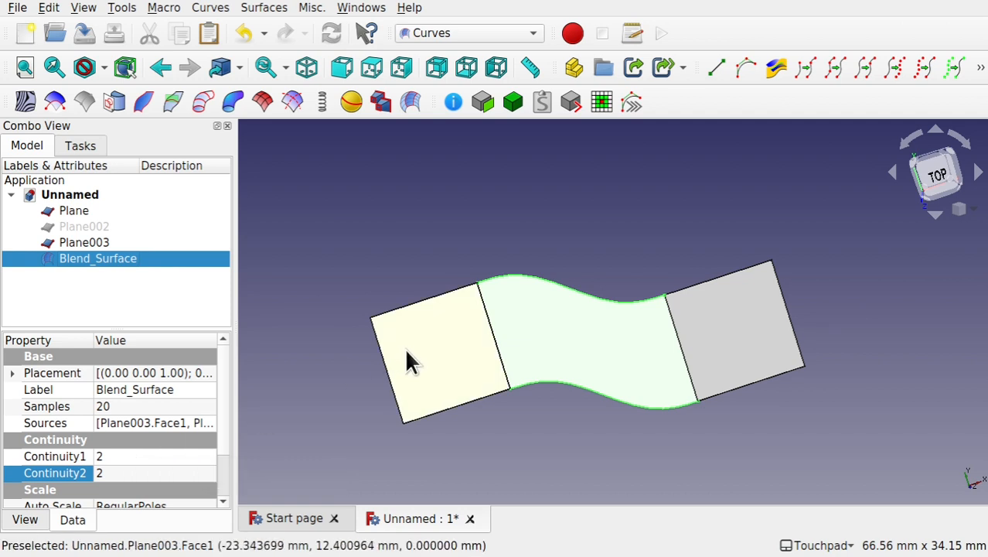
left_click(137, 456)
type("0")
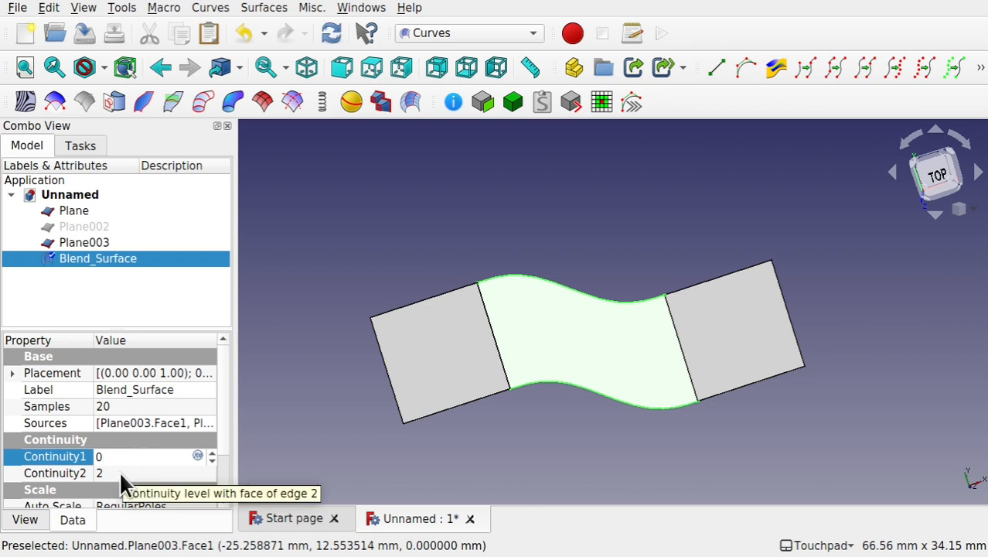
left_click(120, 473)
type("0")
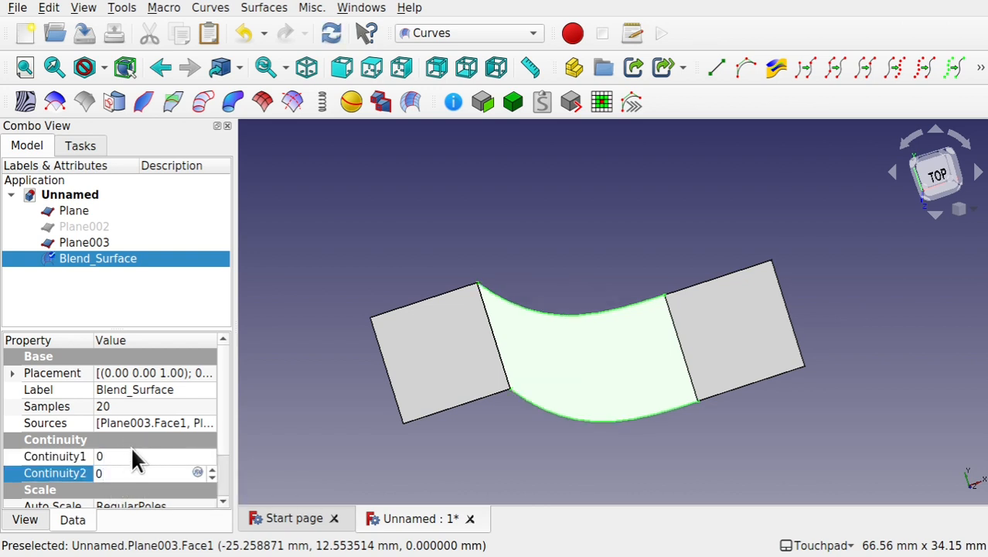
Step: Set the blend surface's Continuity1 to 1, followed by Continuity2 to 1
left_click(134, 456)
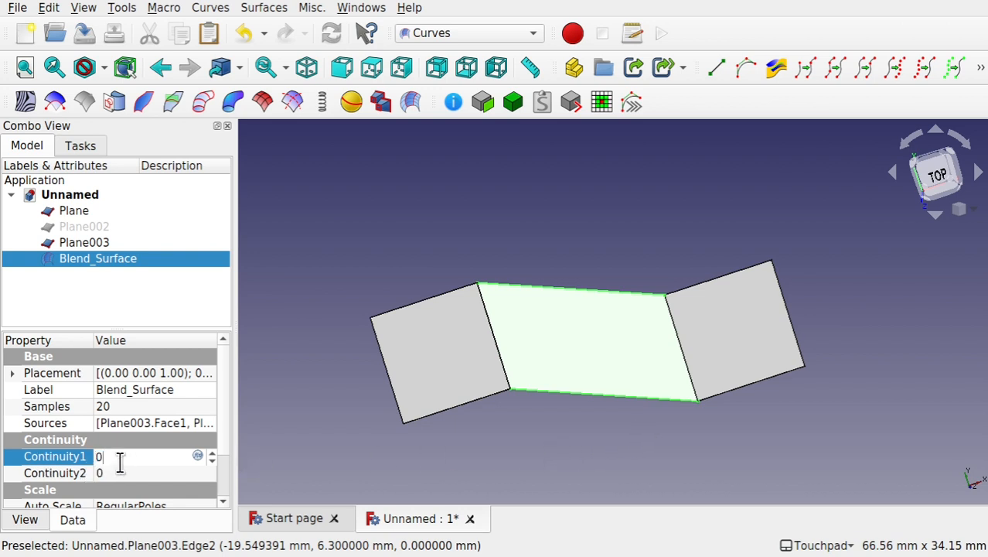
key("BackSpace")
type("1")
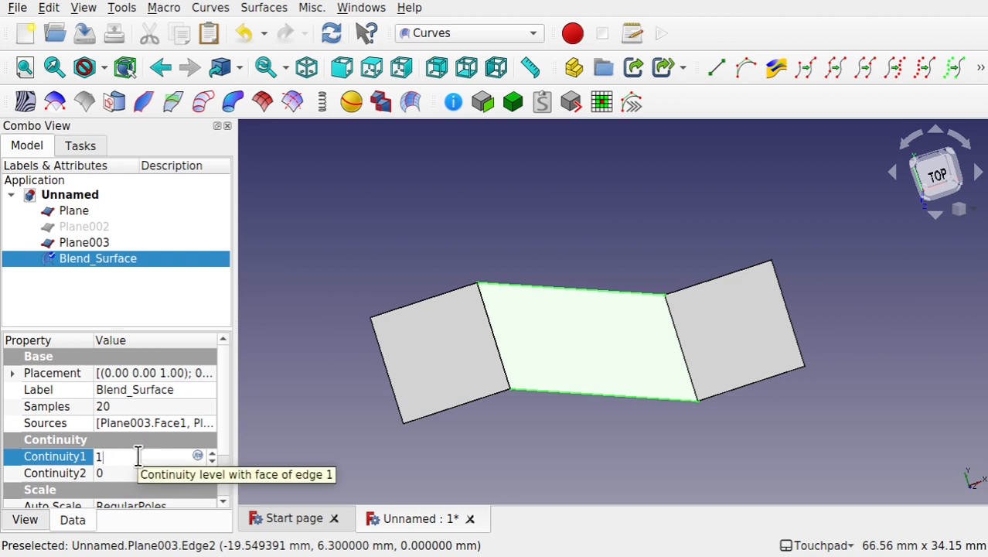
left_click(128, 471)
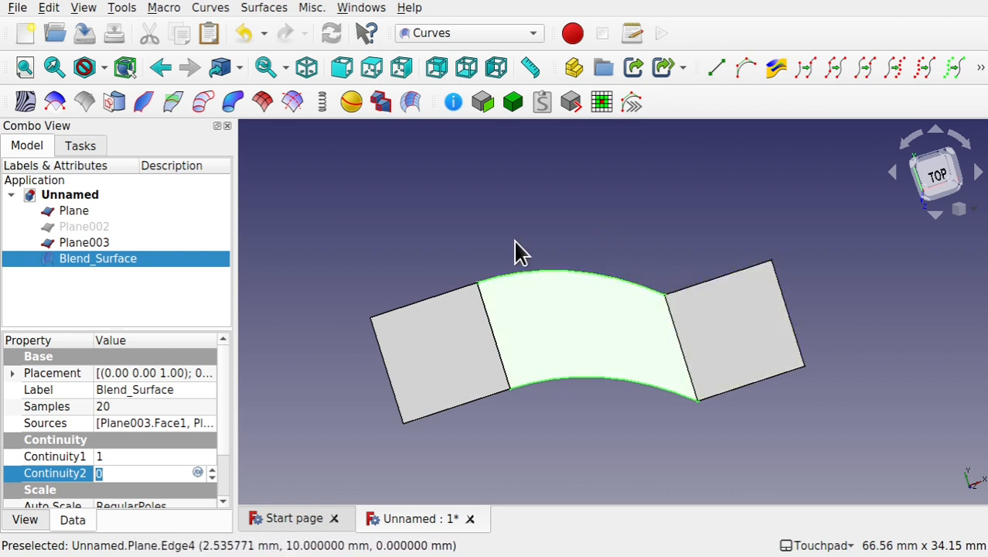
left_click(153, 474)
key("BackSpace")
type("1")
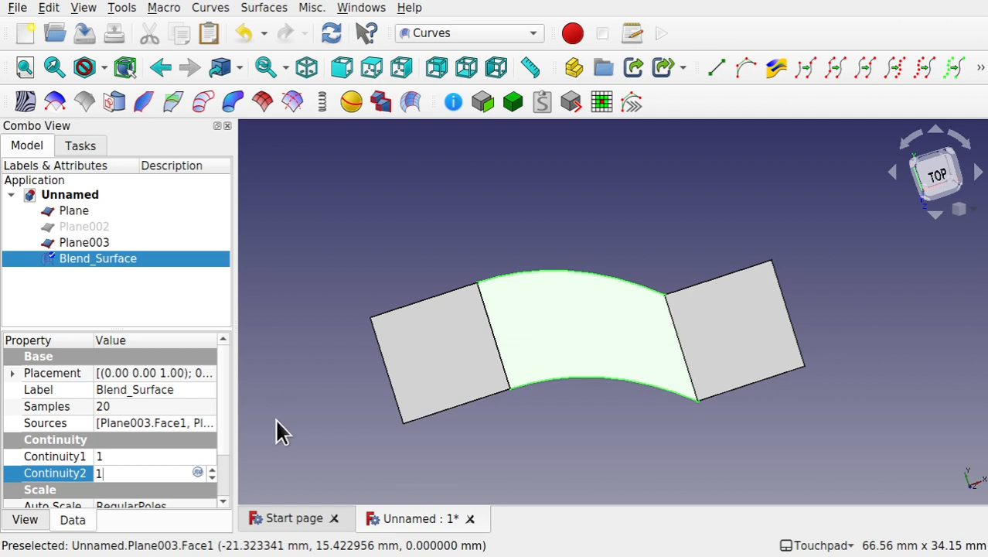
key("Return")
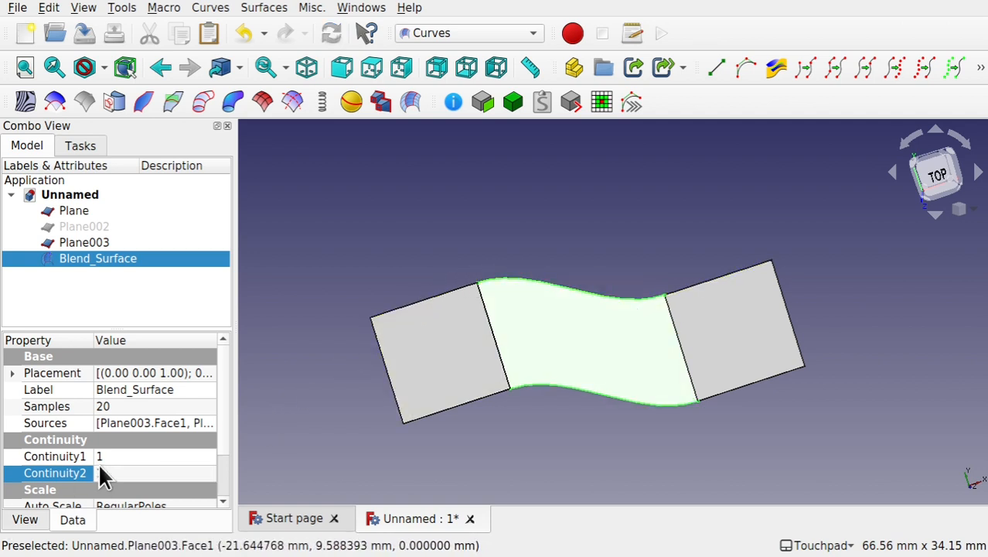
Step: Set the blend surface's Continuity1 to 2
left_click(120, 455)
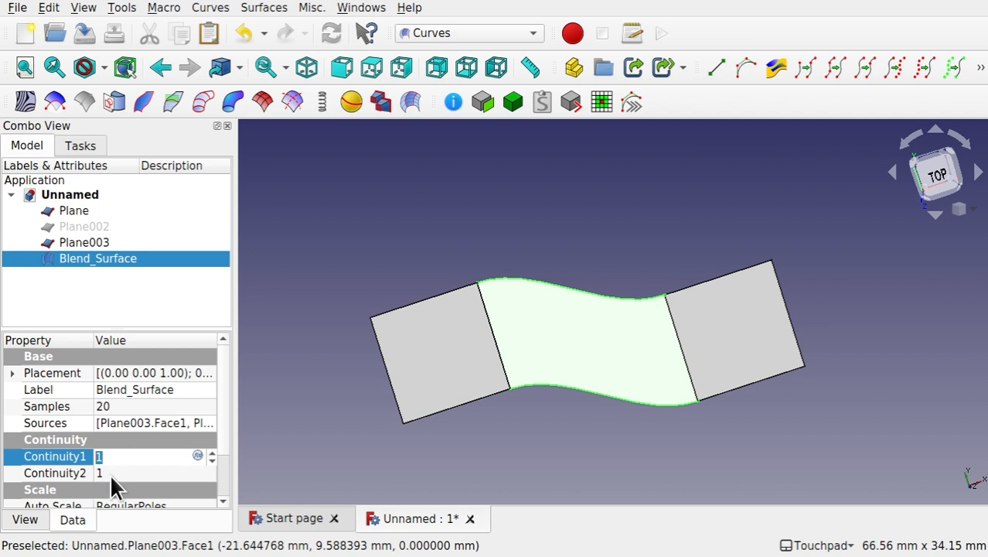
left_click(111, 473)
left_click(132, 457)
type("2")
left_click(137, 473)
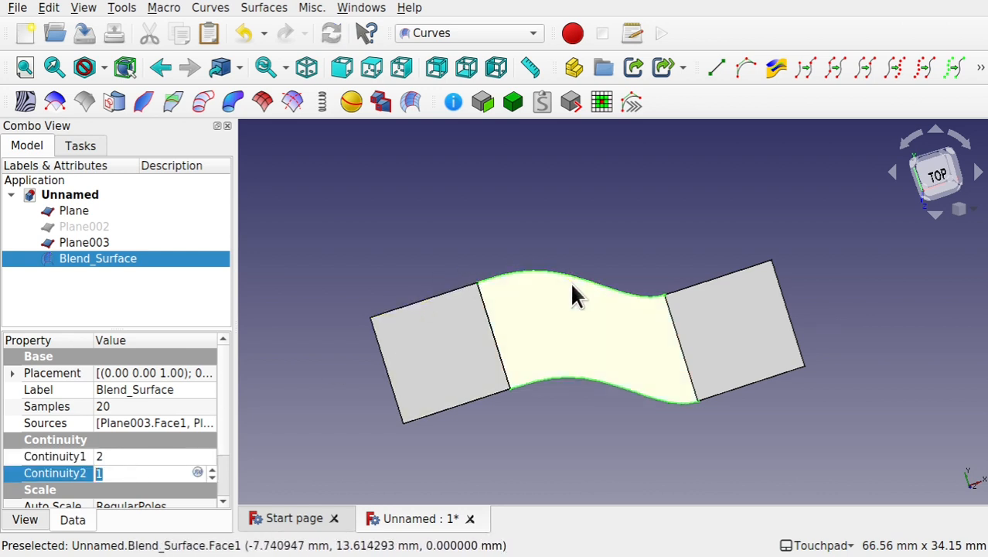
Step: Raise the blend surface's Continuity1 to 3 and then to 4
left_click(125, 456)
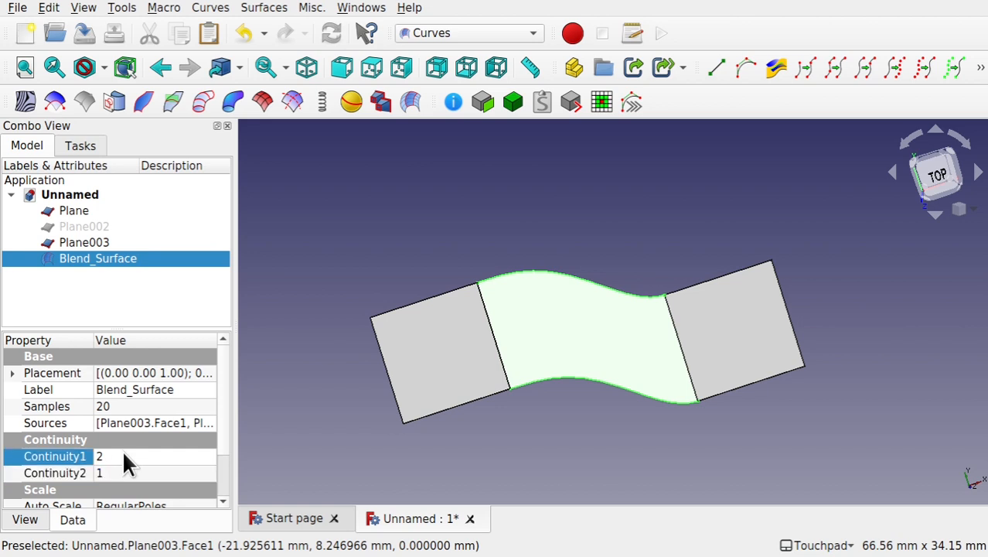
type("3")
left_click(452, 281)
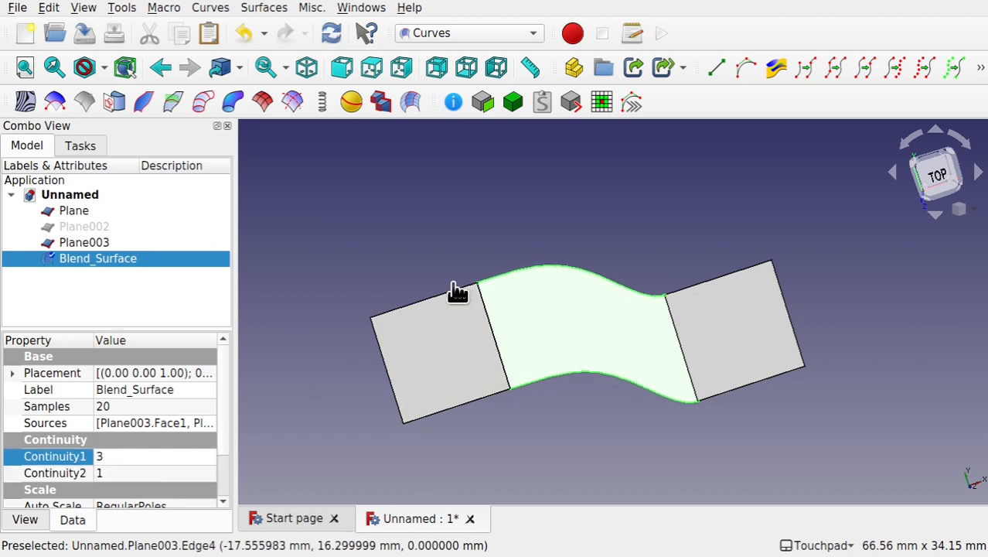
left_click(531, 321)
left_click(122, 457)
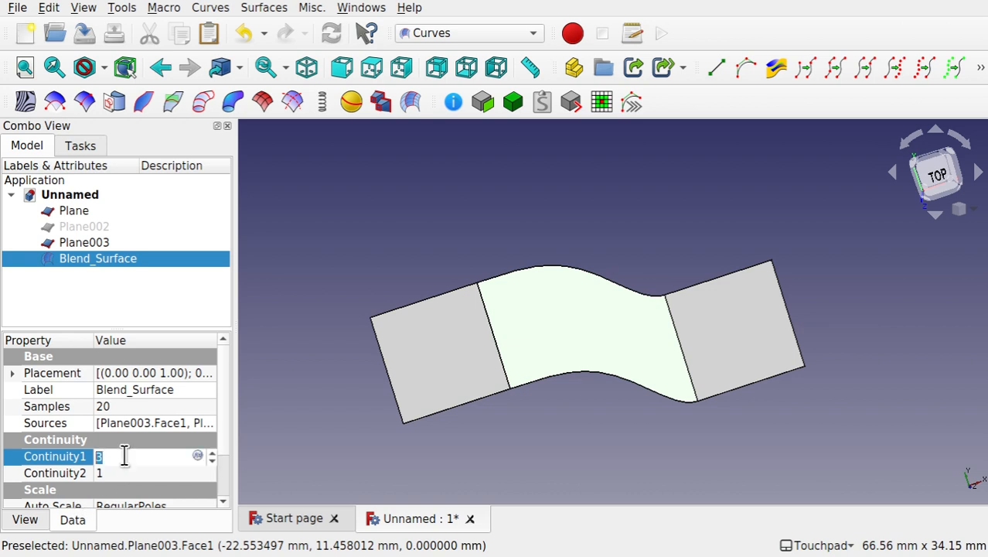
type("4")
key("Return")
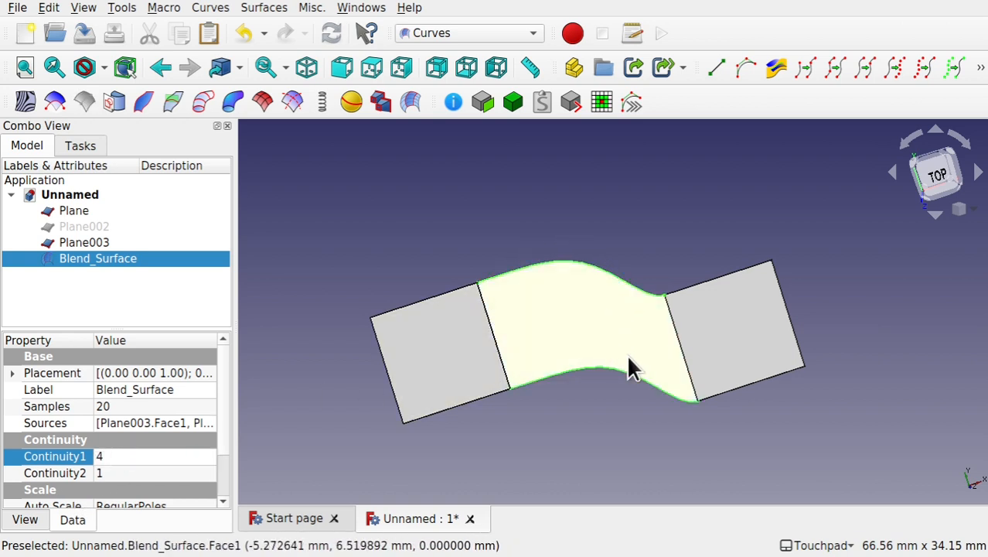
Step: Raise the blend surface's Continuity2 in single steps through 2 and 3 to 4
left_click(133, 471)
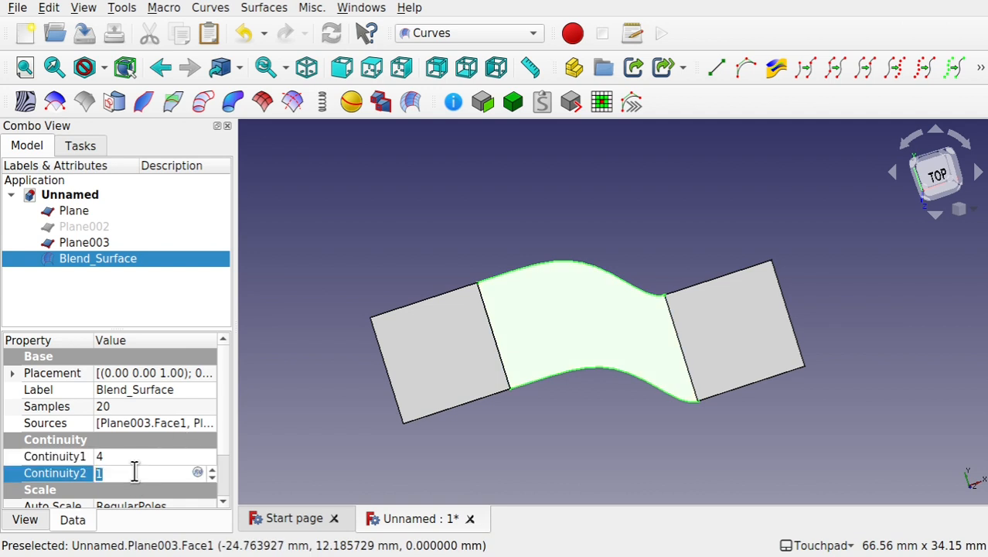
type("2")
key("Return")
left_click(127, 478)
type("3")
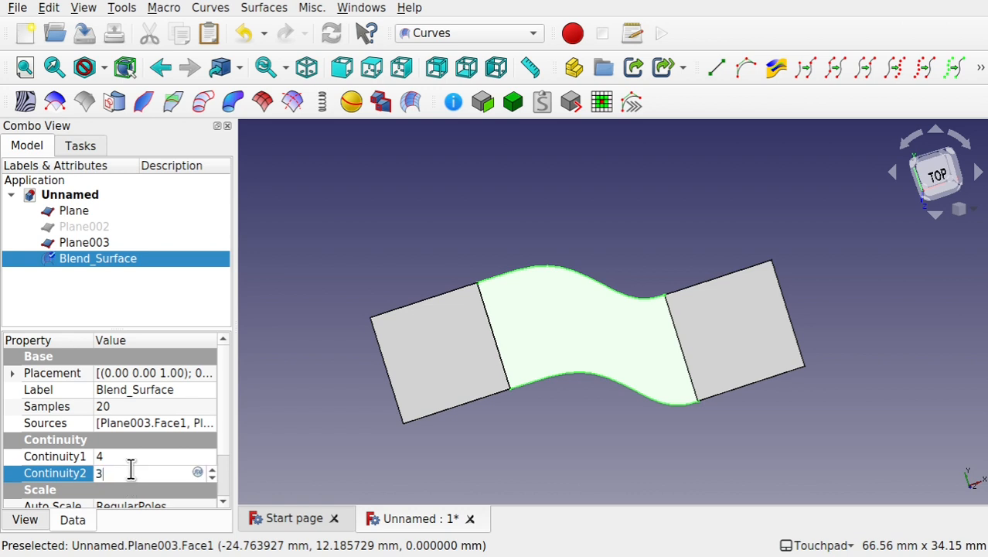
left_click(153, 455)
left_click(132, 472)
type("4")
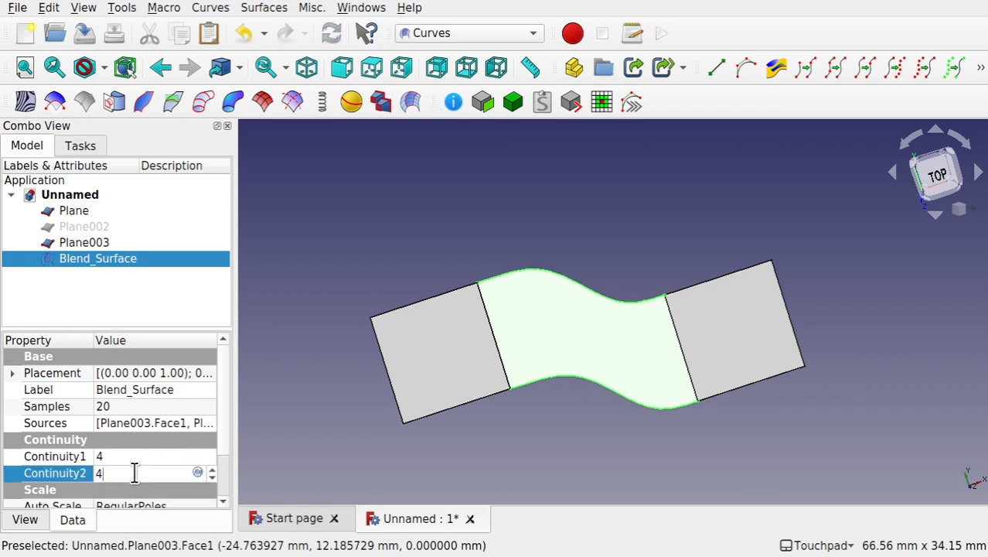
Step: Set the blend surface's Continuity1 to 0 and its Continuity2 to 0
left_click(155, 456)
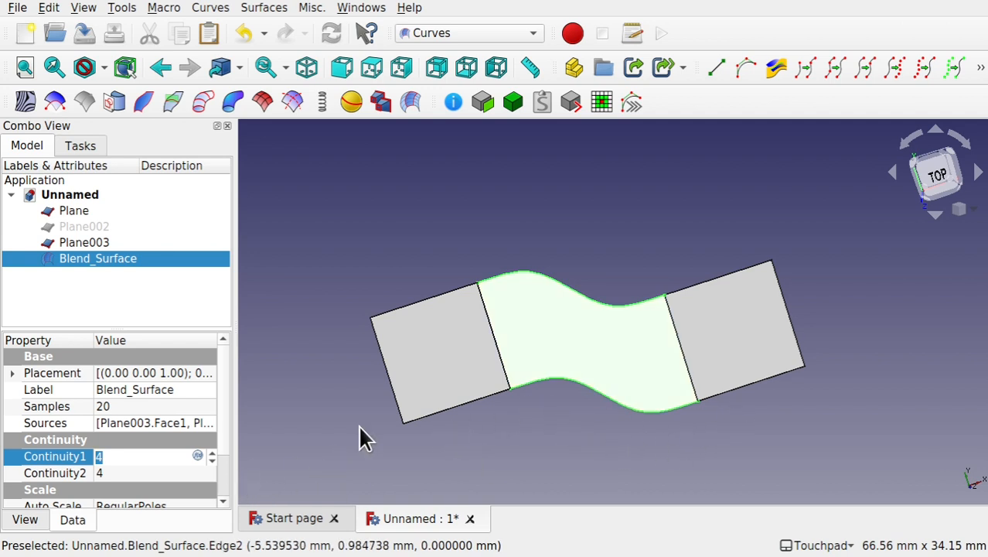
type("0")
left_click(114, 474)
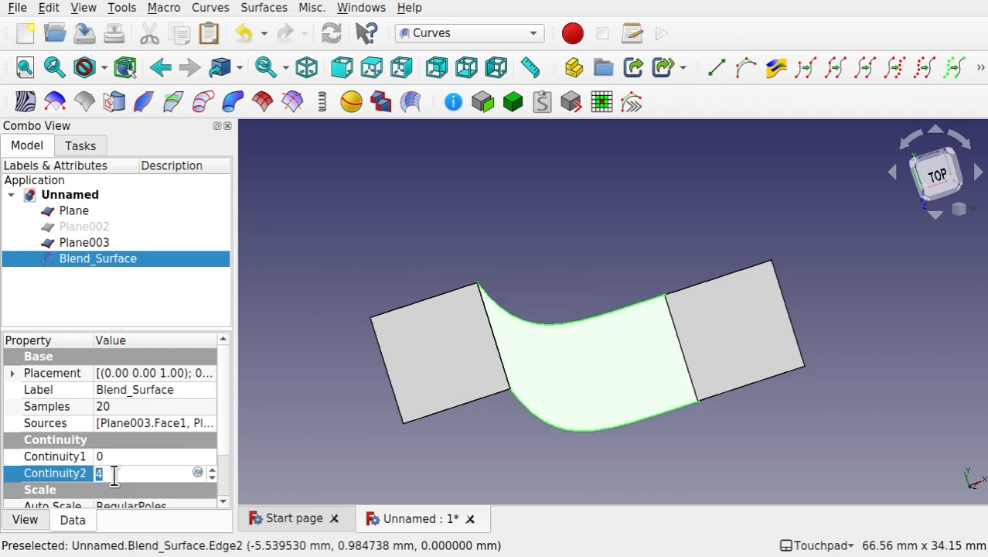
type("0")
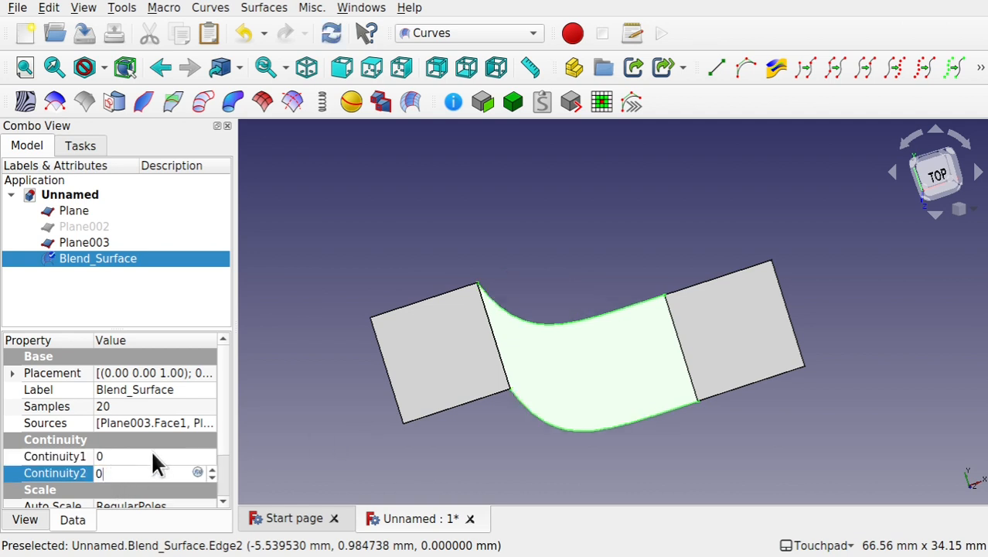
left_click(162, 454)
Step: Set the blend surface's Auto Scale mode to MinimizeCurvature
left_click_drag(222, 419, 222, 484)
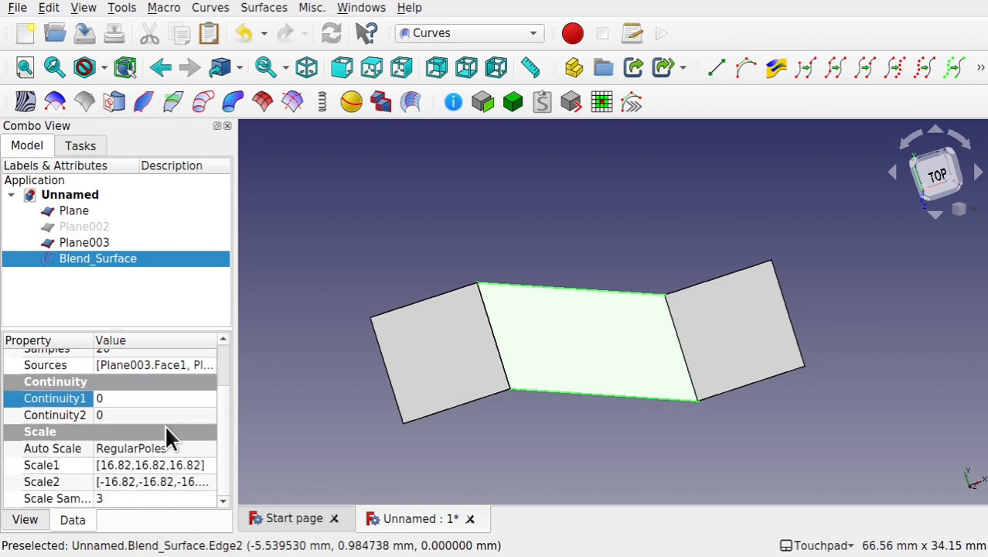
left_click(205, 456)
left_click(206, 455)
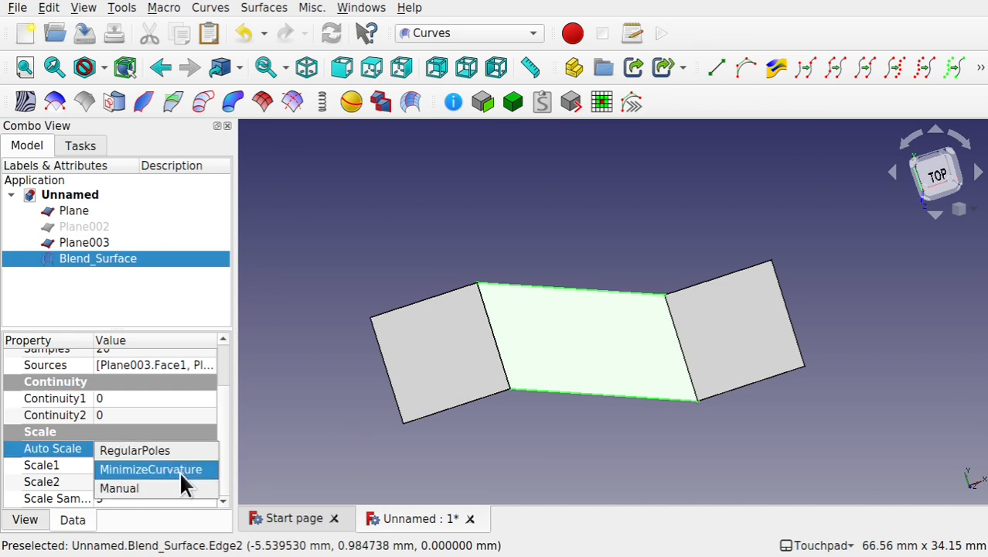
left_click(181, 470)
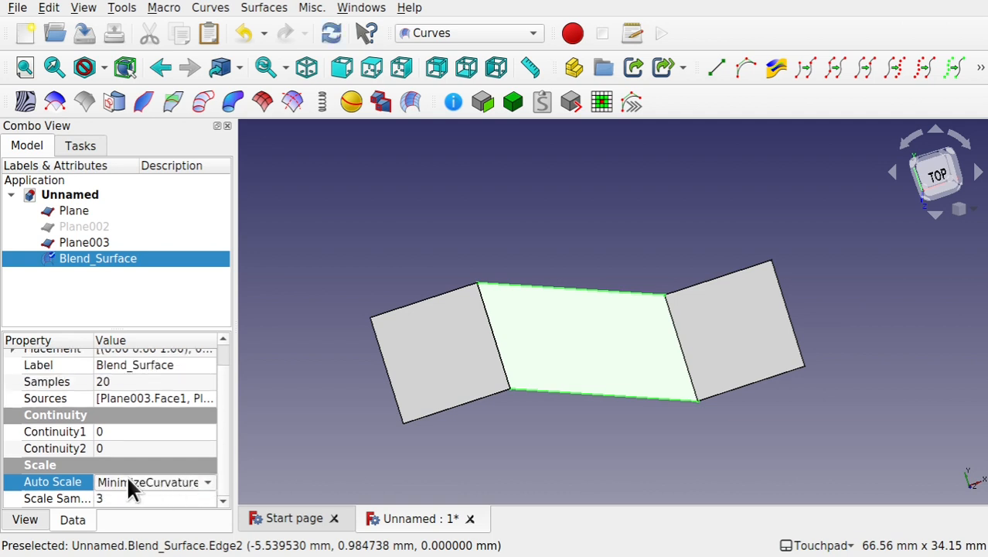
left_click(155, 447)
Step: Switch the blend surface's Auto Scale mode to Manual
left_click(152, 480)
left_click(153, 480)
left_click(148, 501)
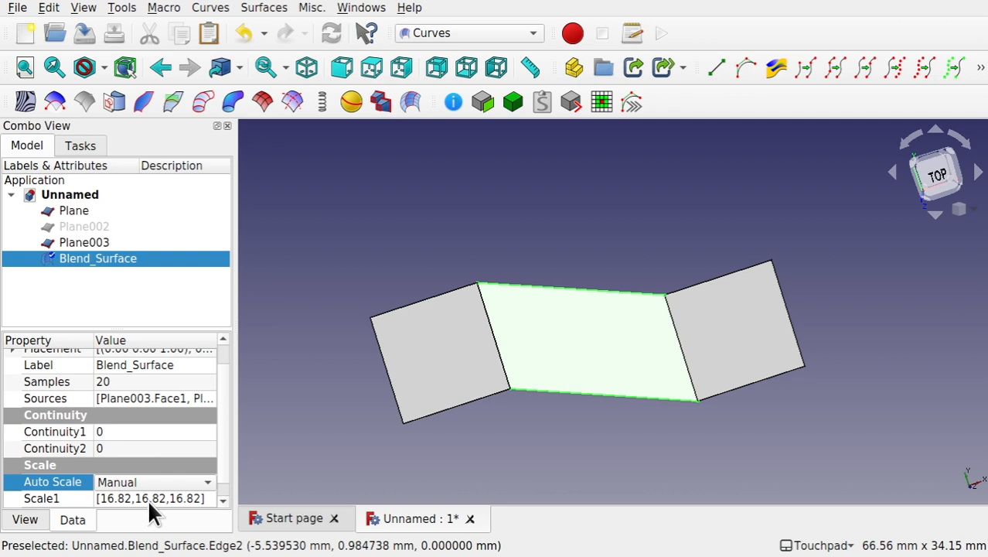
left_click(162, 448)
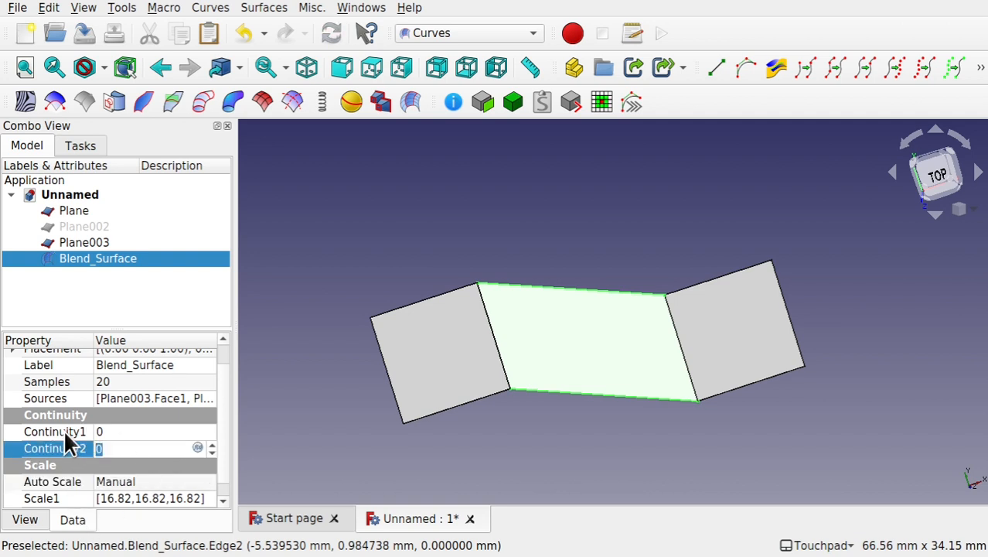
Step: Set the blend surface's Continuity1 to 1 and its Continuity2 to 1
left_click(117, 433)
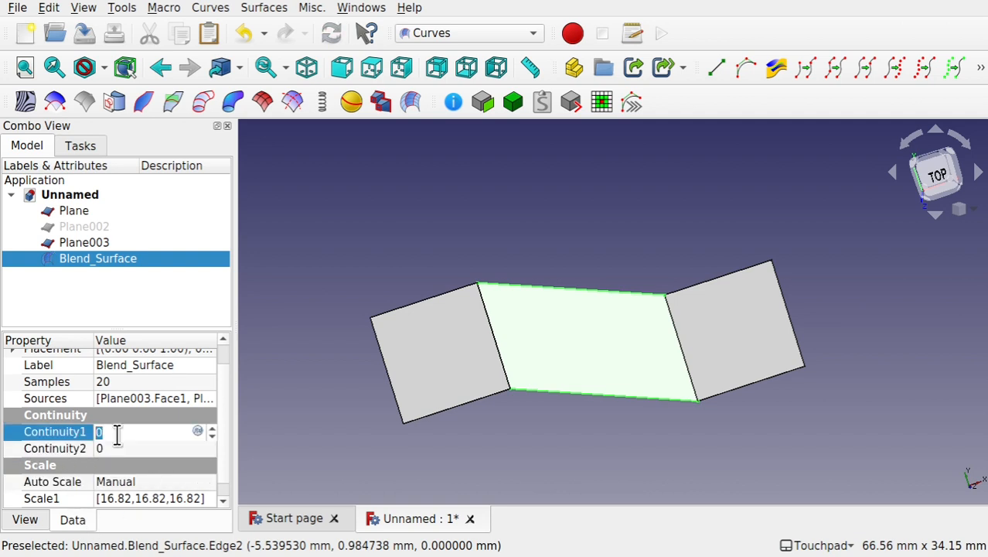
type("1")
left_click(134, 447)
type("1")
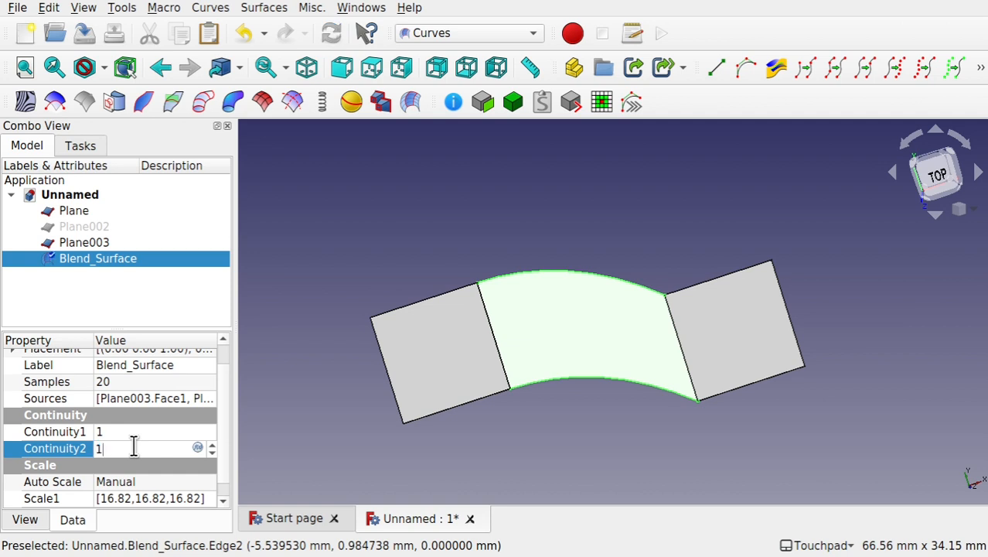
Step: Switch the blend surface's Auto Scale mode to RegularPoles
left_click(174, 480)
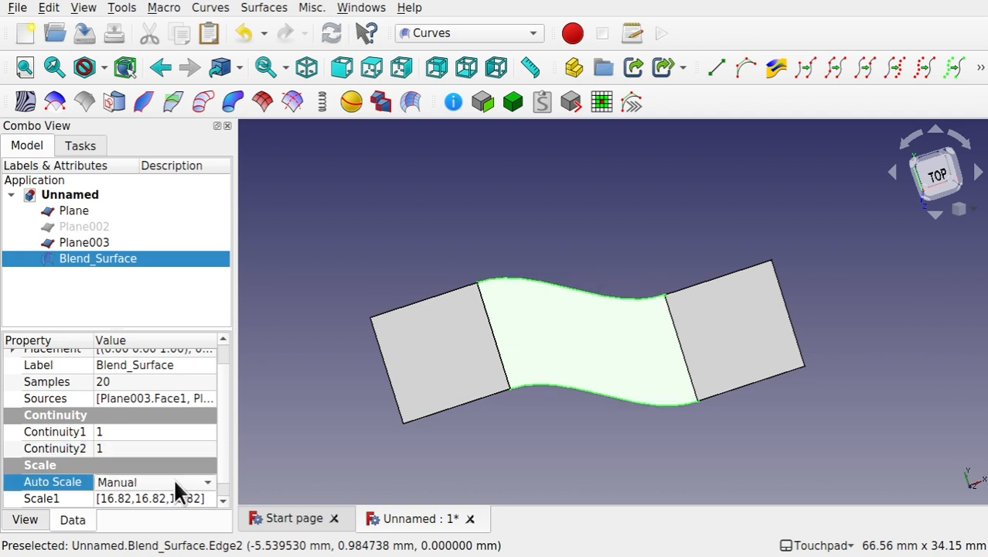
left_click(174, 482)
left_click(156, 446)
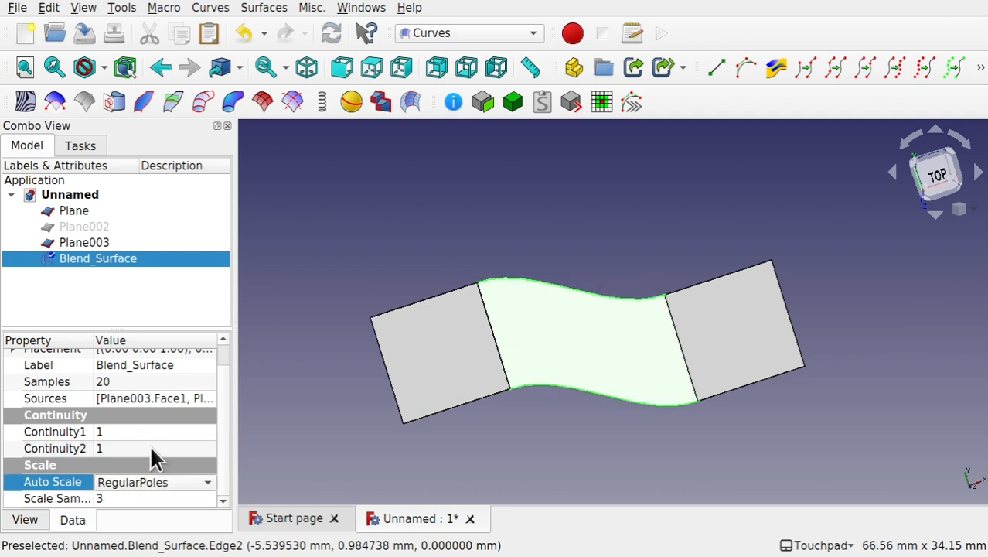
left_click(155, 449)
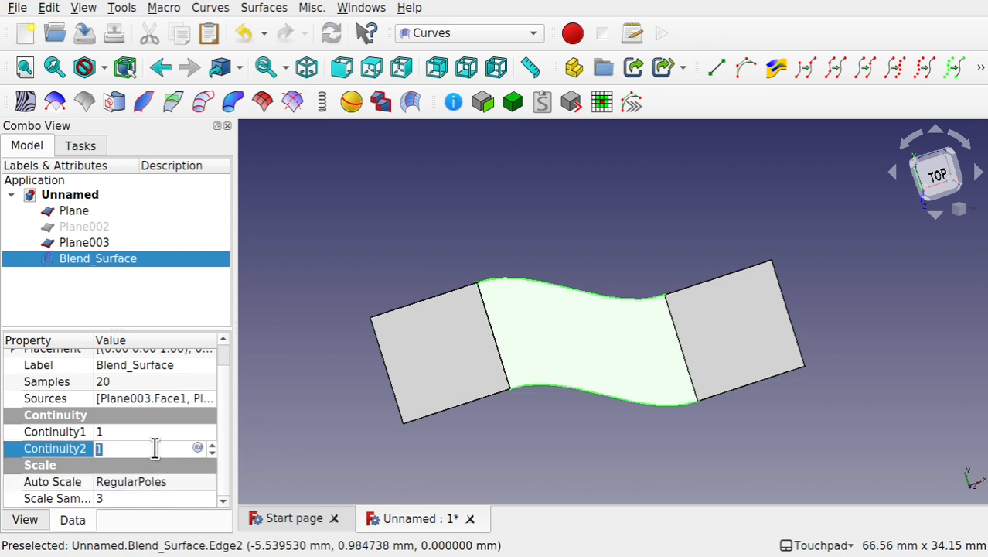
Step: Change the blend surface's Auto Scale mode to MinimizeCurvature with both continuities at 1
left_click(136, 485)
left_click(145, 478)
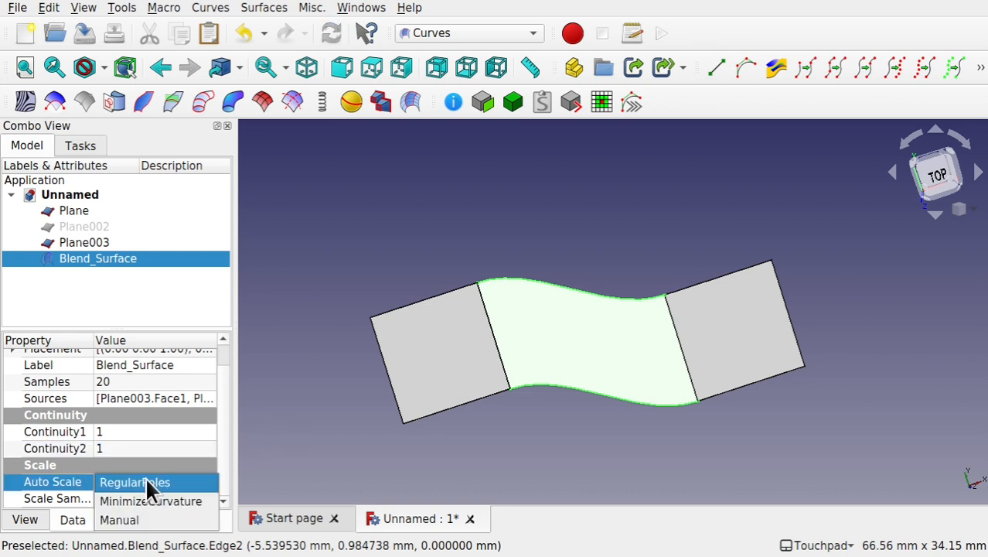
left_click(140, 499)
left_click(161, 447)
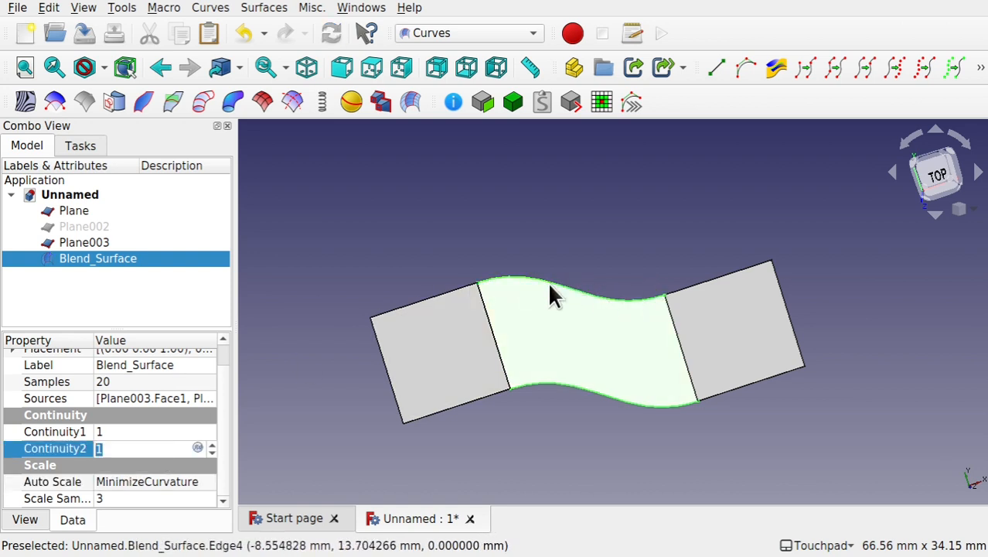
Step: Set the blend surface's Auto Scale mode to Manual for editing its scale values by hand
left_click(180, 481)
left_click(179, 481)
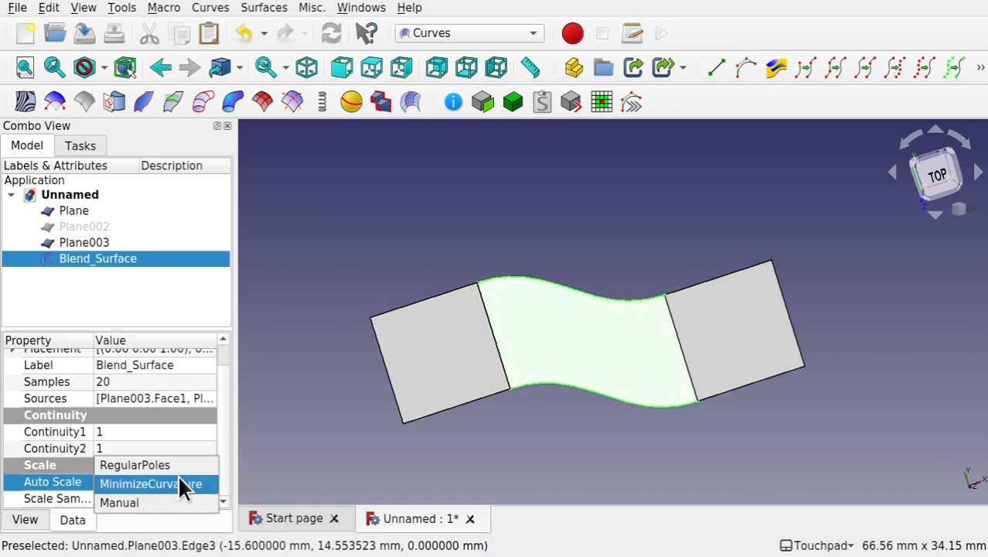
left_click(151, 505)
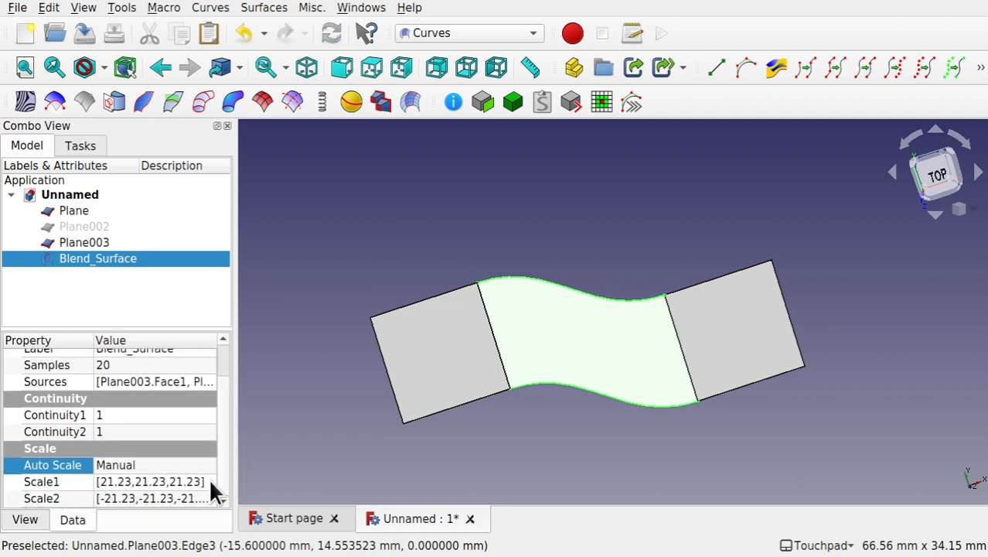
Step: Set all three entries of the blend surface's Scale1 list to 0 and apply them
left_click(210, 481)
left_click(209, 481)
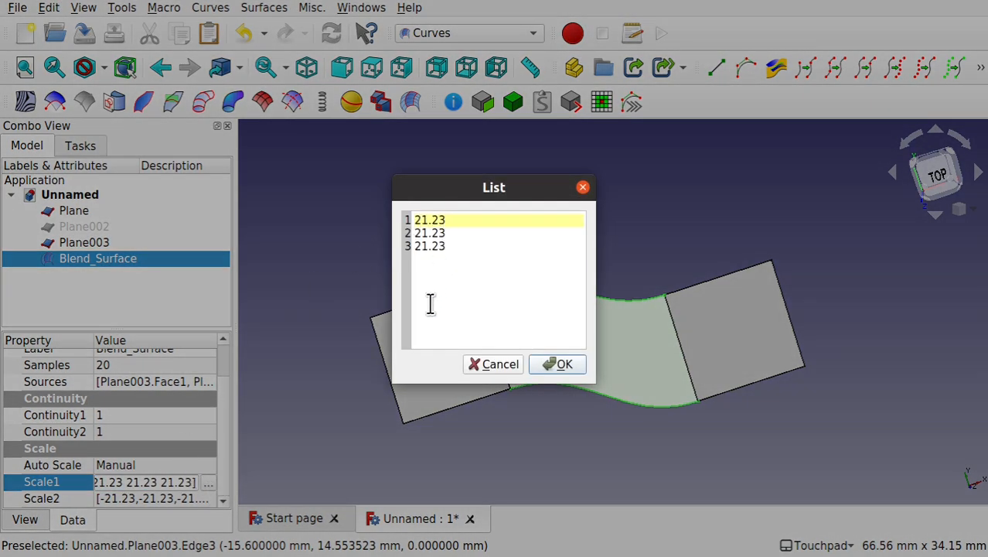
left_click_drag(457, 224, 390, 220)
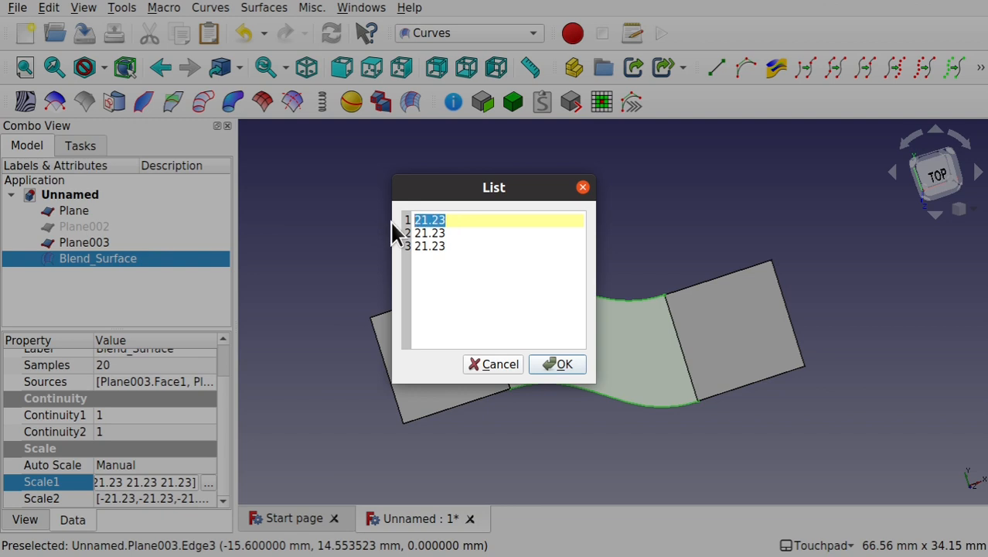
type("0")
left_click_drag(461, 234, 400, 232)
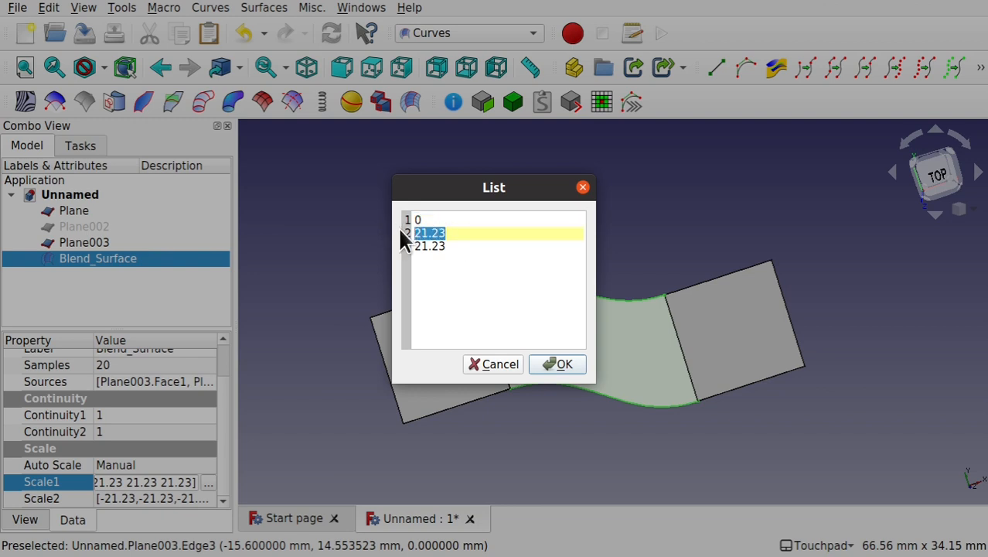
type("0")
left_click_drag(416, 246, 463, 246)
type("0")
left_click(555, 367)
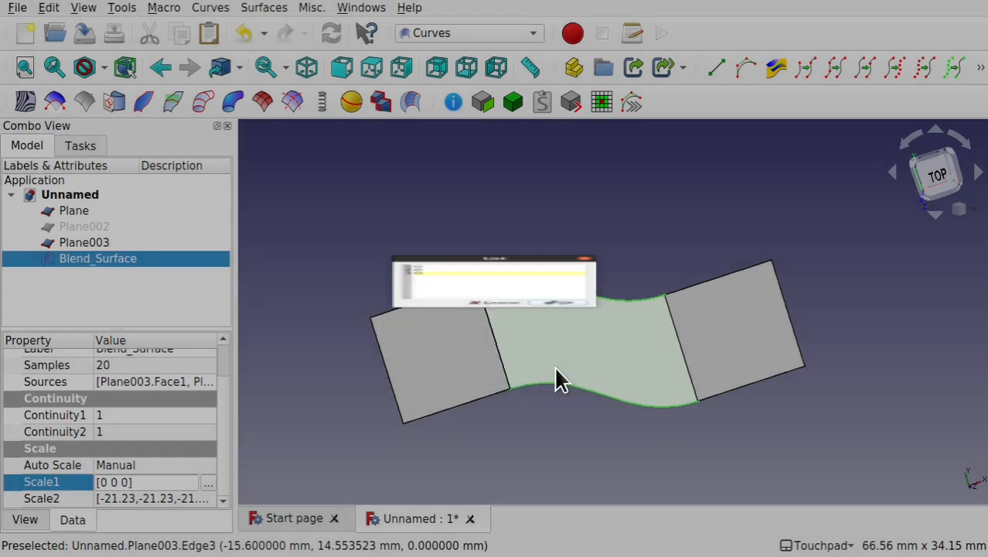
left_click(162, 464)
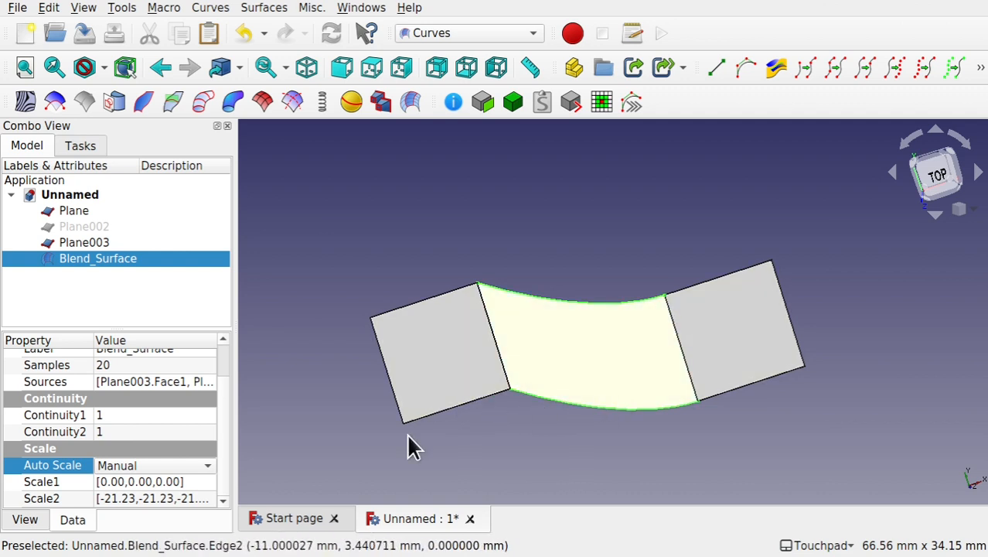
Step: Set all three values of the blend surface's Scale2 to 0.00
left_click(204, 482)
left_click(193, 499)
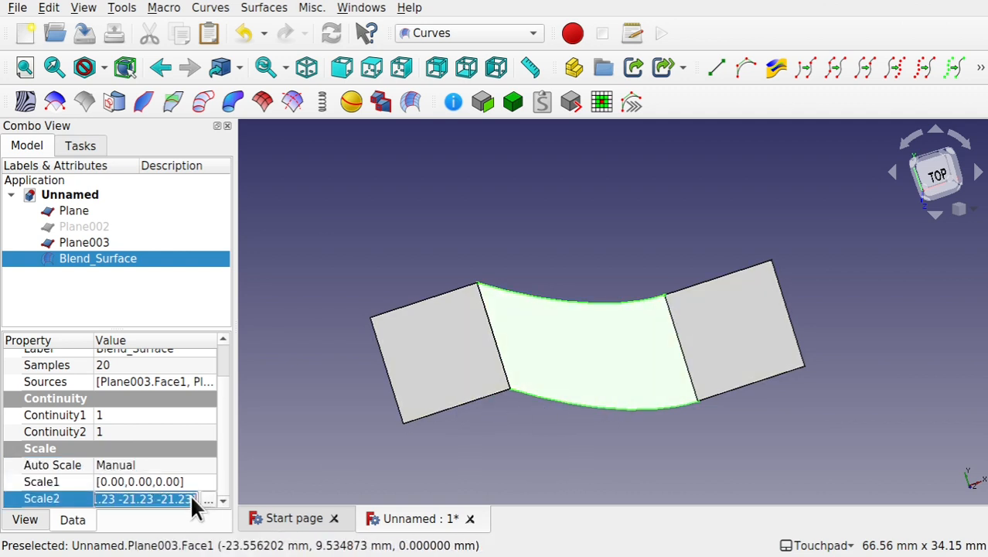
left_click_drag(186, 499, 220, 510)
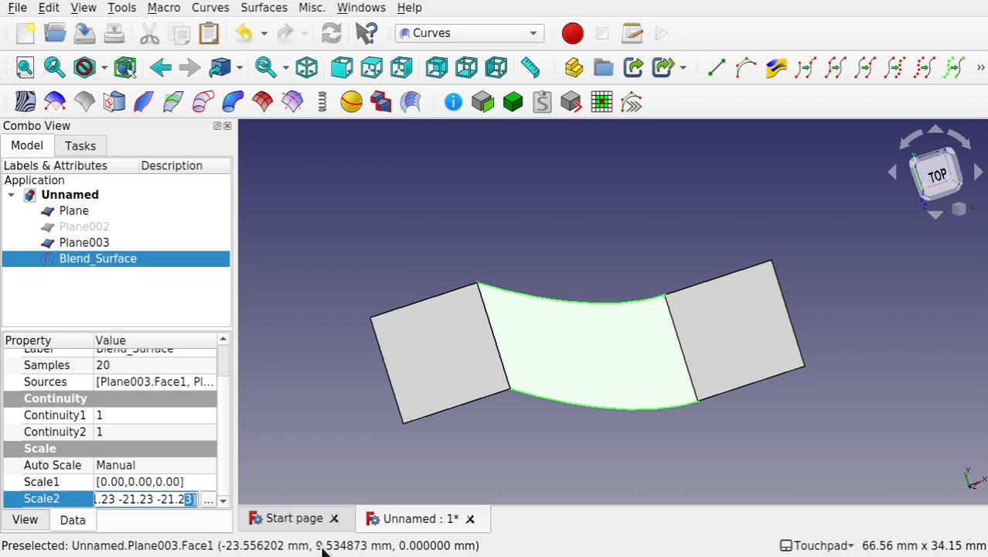
key("BackSpace")
key("BackSpace")
key("BackSpace")
key("BackSpace")
key("BackSpace")
key("BackSpace")
key("BackSpace")
key("BackSpace")
key("BackSpace")
key("BackSpace")
key("BackSpace")
key("BackSpace")
key("BackSpace")
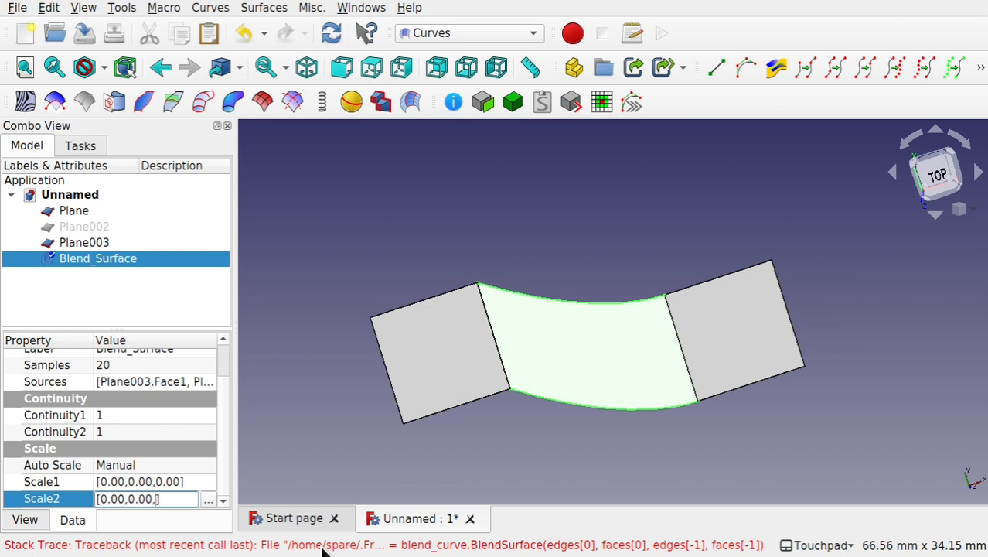
key("Return")
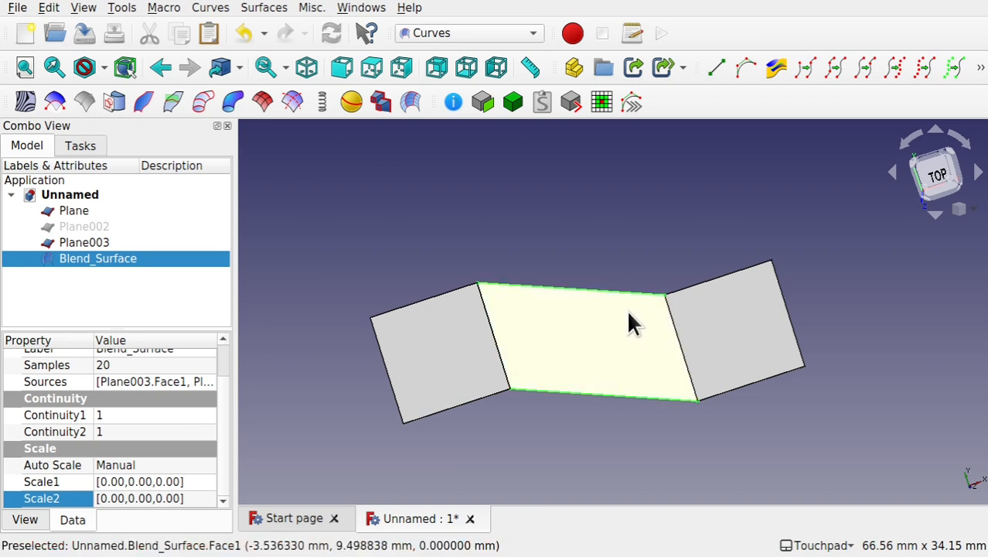
Step: Set all three entries of the blend surface's Scale1 list to -5.00 and apply them
left_click(209, 478)
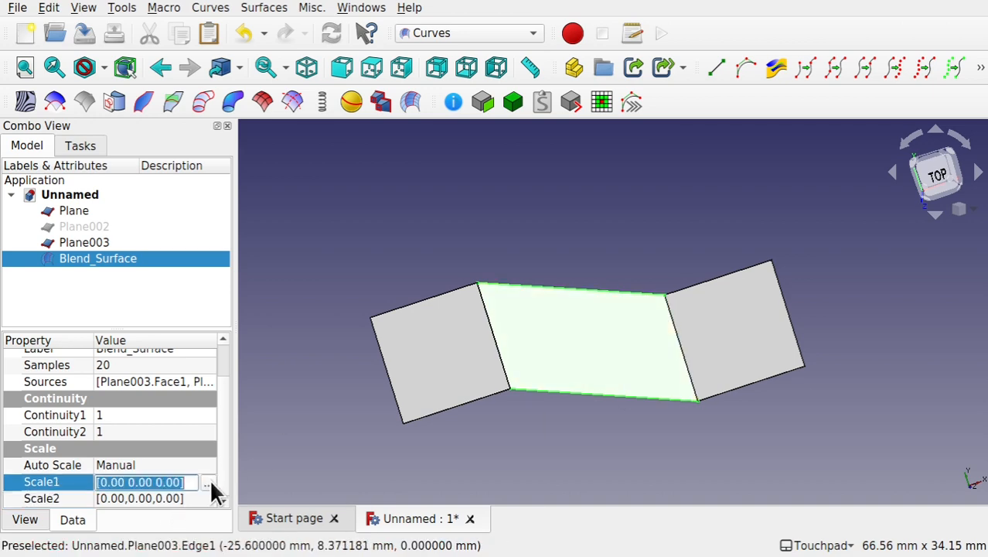
left_click(210, 479)
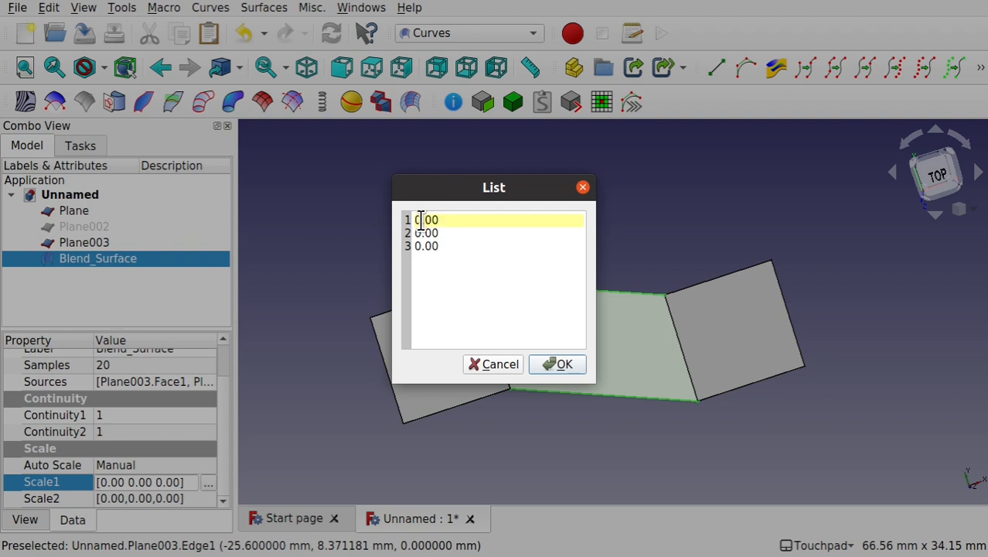
left_click(421, 219)
key("BackSpace")
type("-5")
left_click(419, 232)
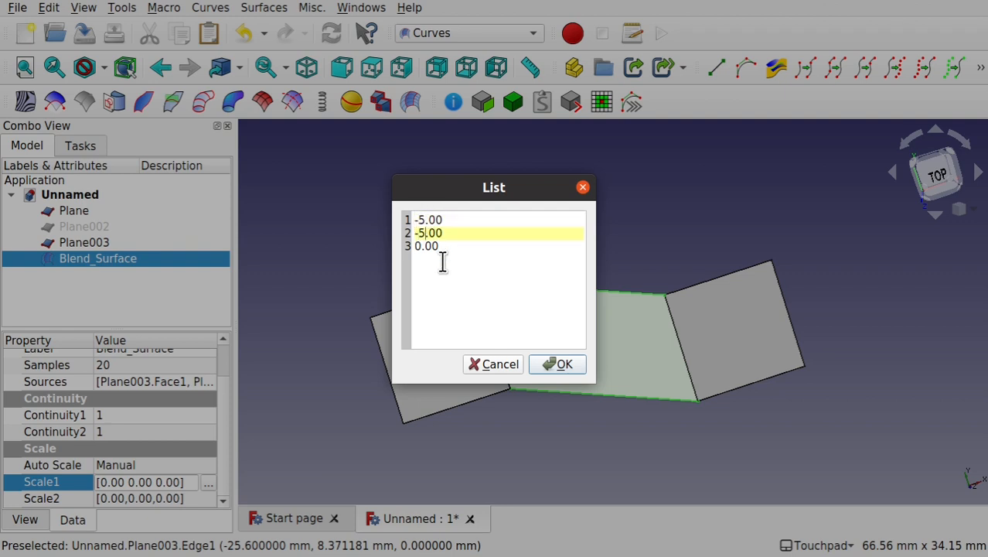
left_click(421, 246)
type("-5")
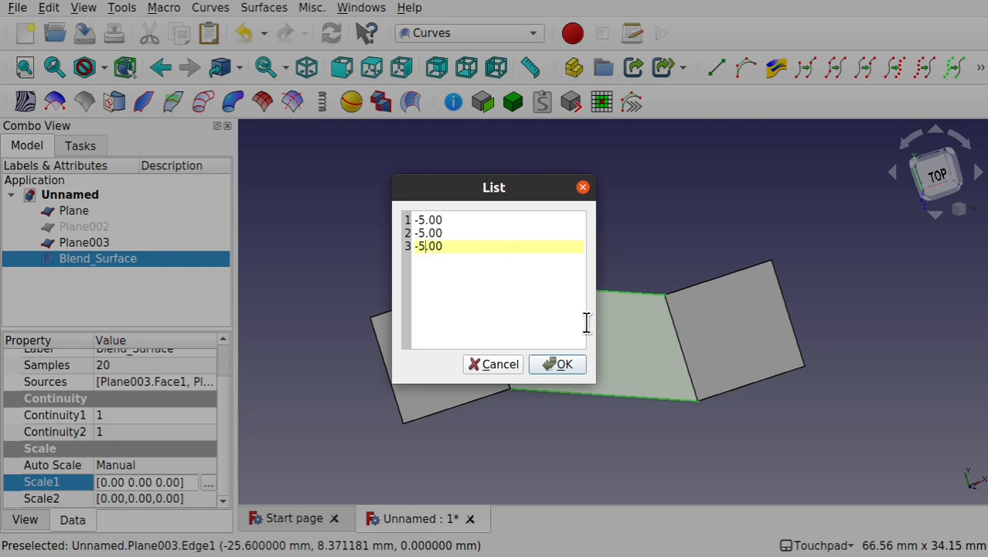
left_click(556, 363)
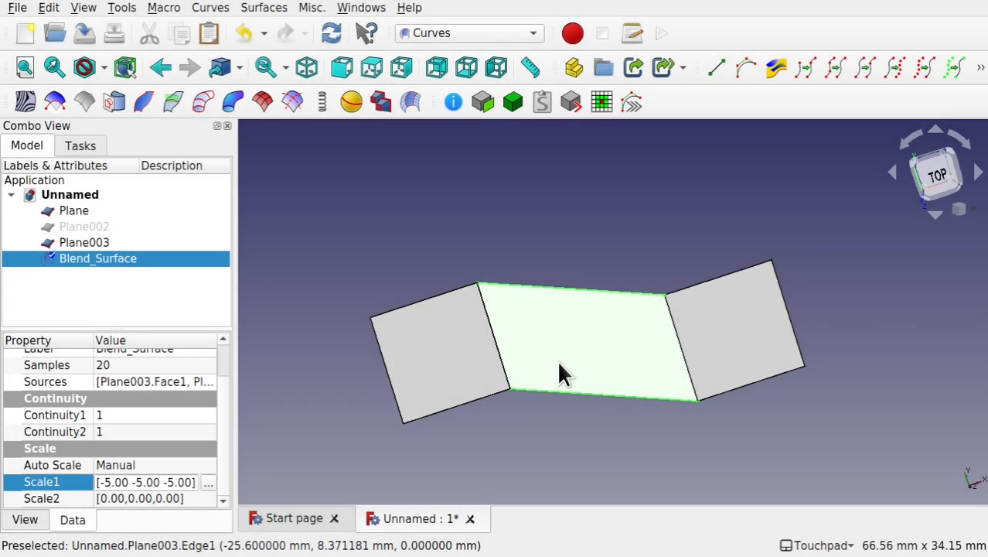
left_click(193, 498)
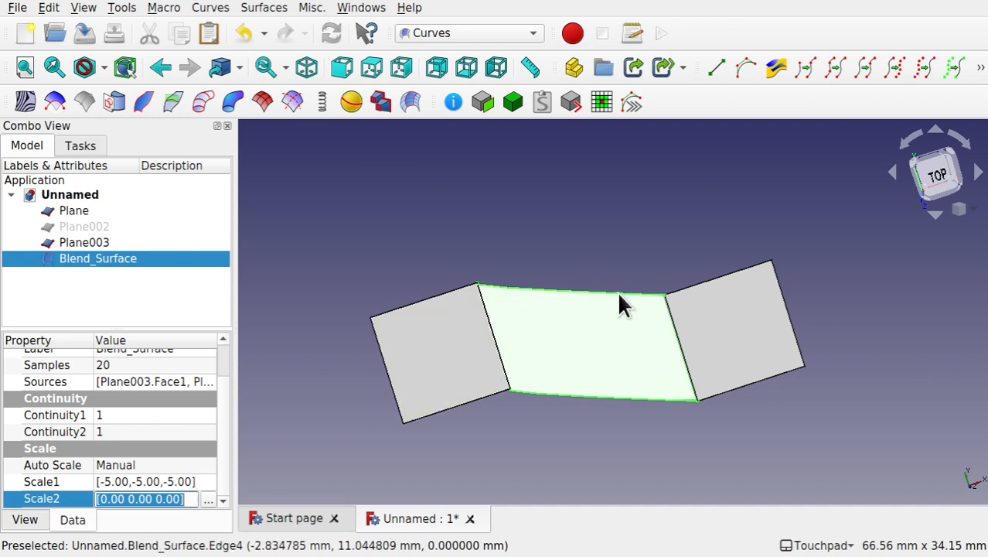
Step: Set all three entries of the blend surface's Scale1 list to -50.00 and apply them
left_click(207, 480)
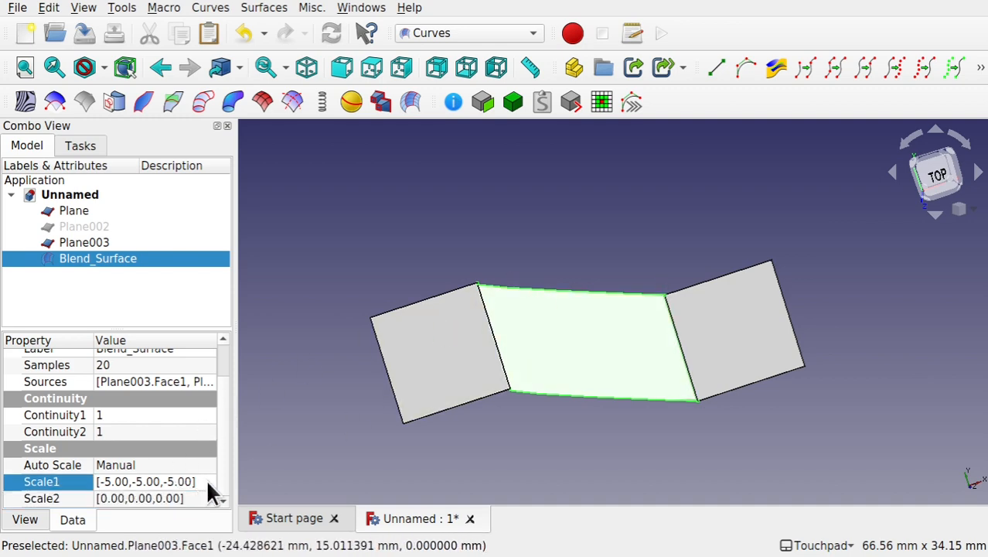
left_click(207, 480)
left_click(207, 481)
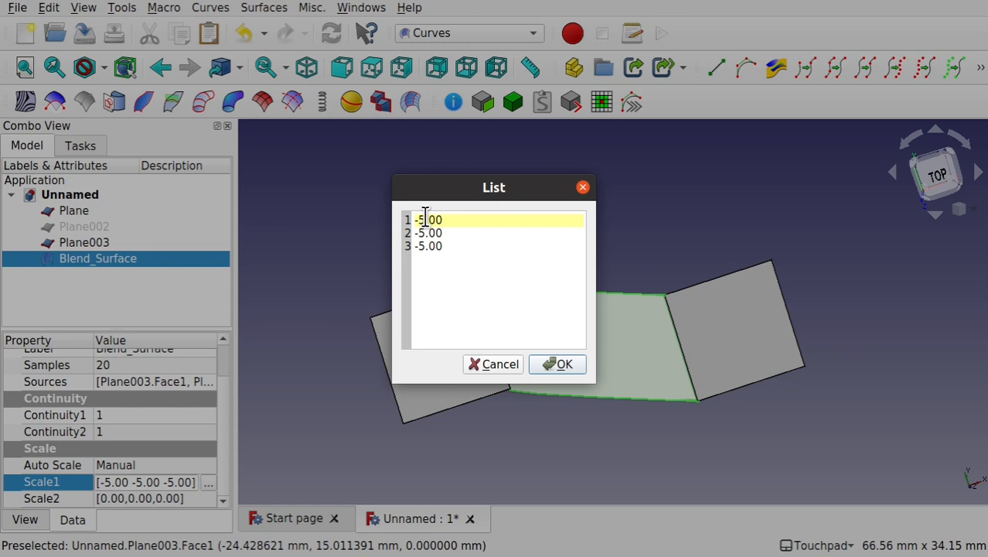
left_click(425, 220)
type("0")
key("Down")
key("Left")
type("0")
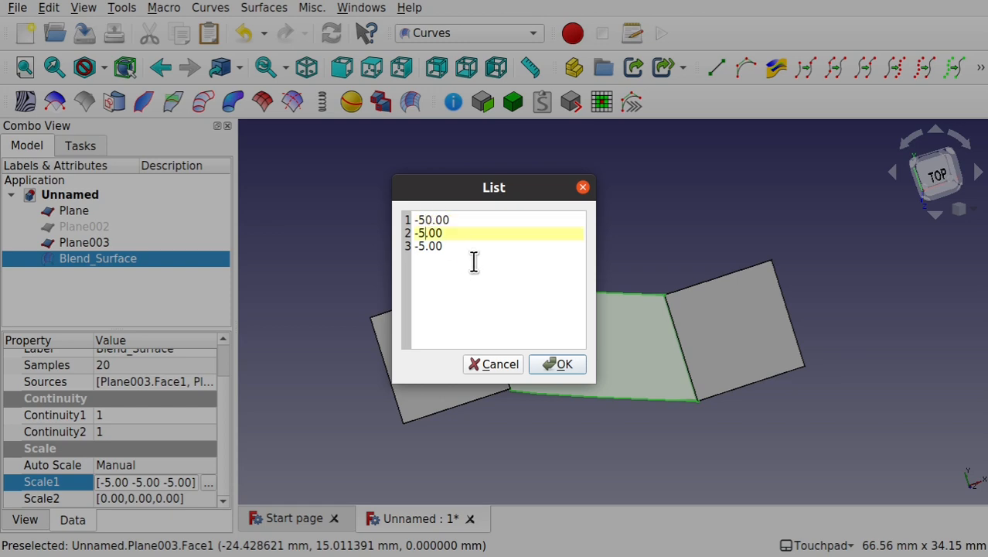
key("Down")
key("Left")
type("0")
left_click(562, 364)
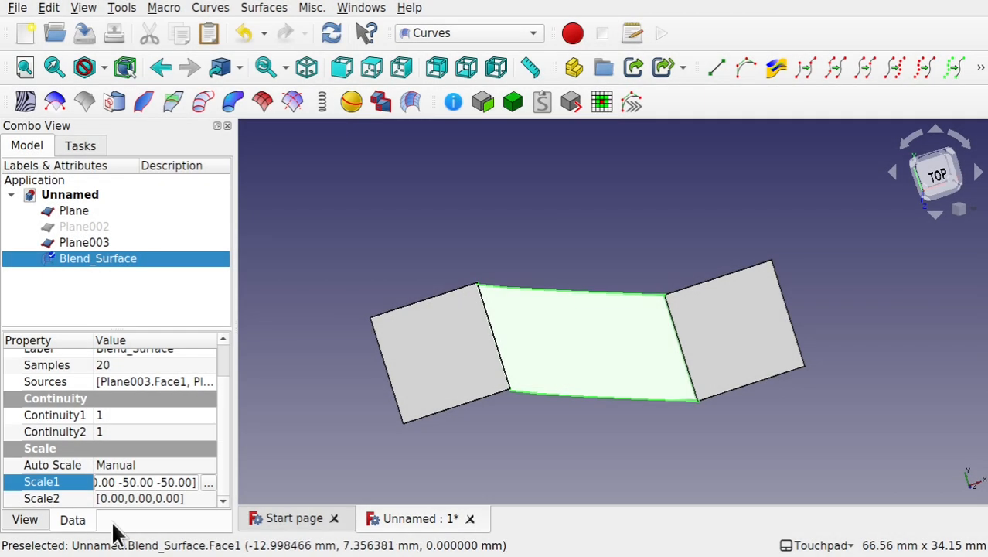
left_click(193, 498)
left_click(193, 498)
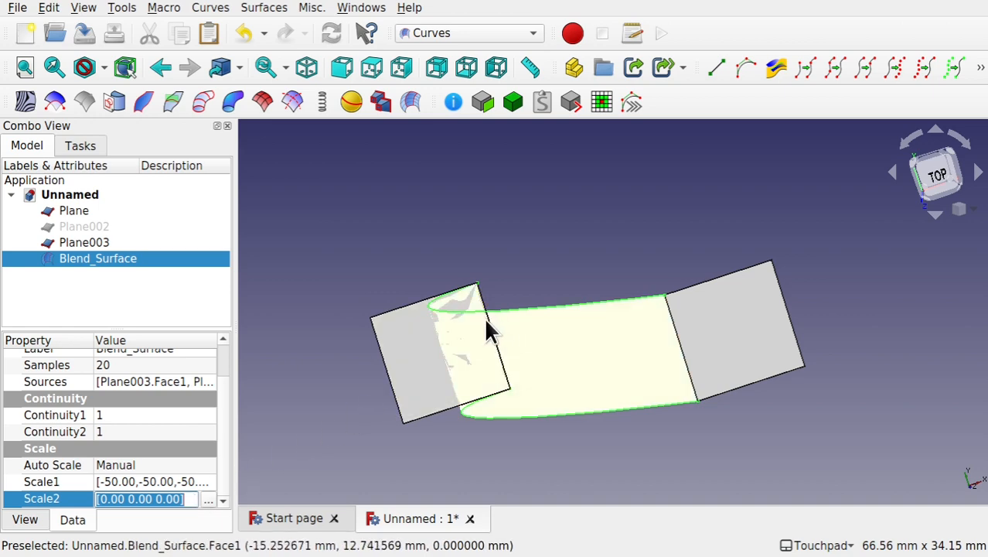
Step: Set all three entries of the blend surface's Scale1 list to 50.00, apply them and inspect the surface's shape
left_click_drag(506, 308, 505, 287, "shift")
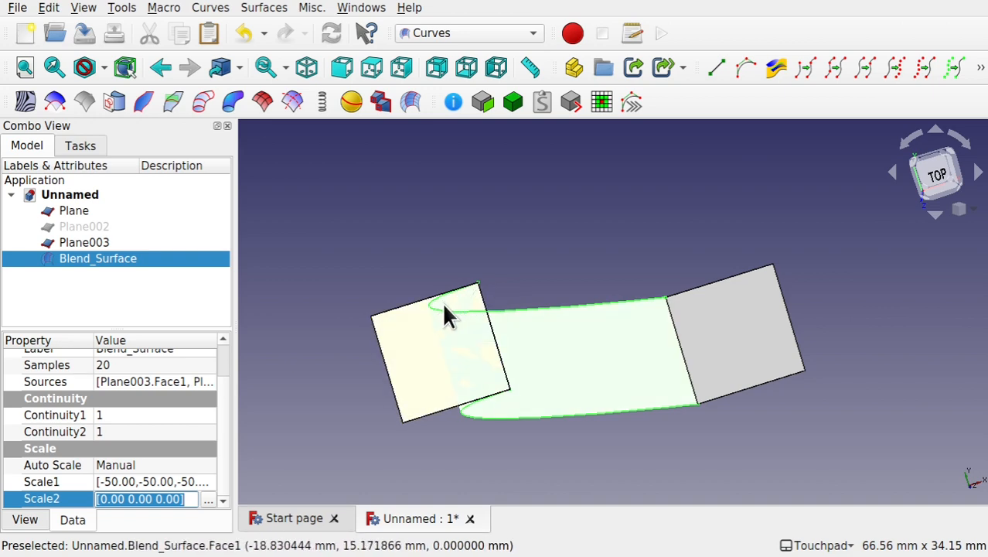
left_click(199, 482)
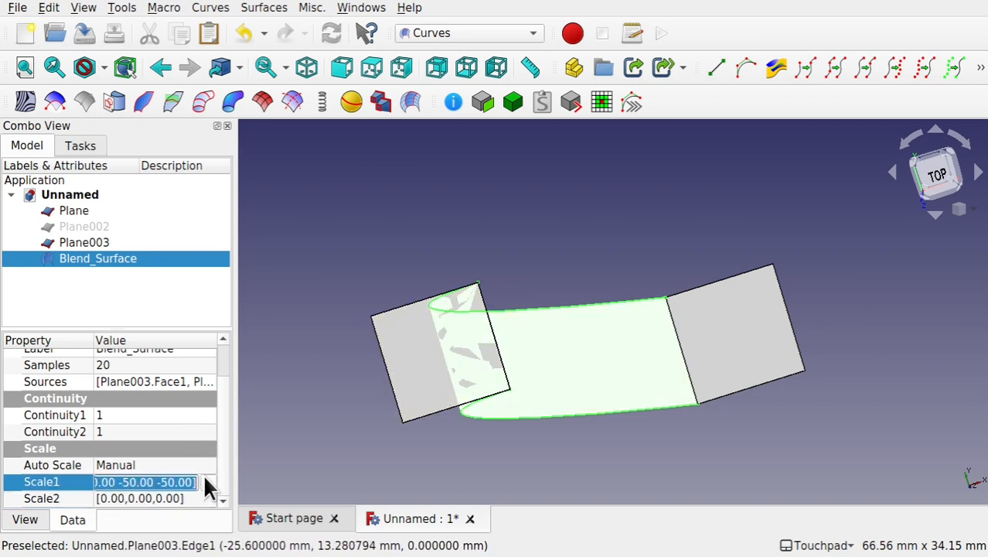
left_click(206, 481)
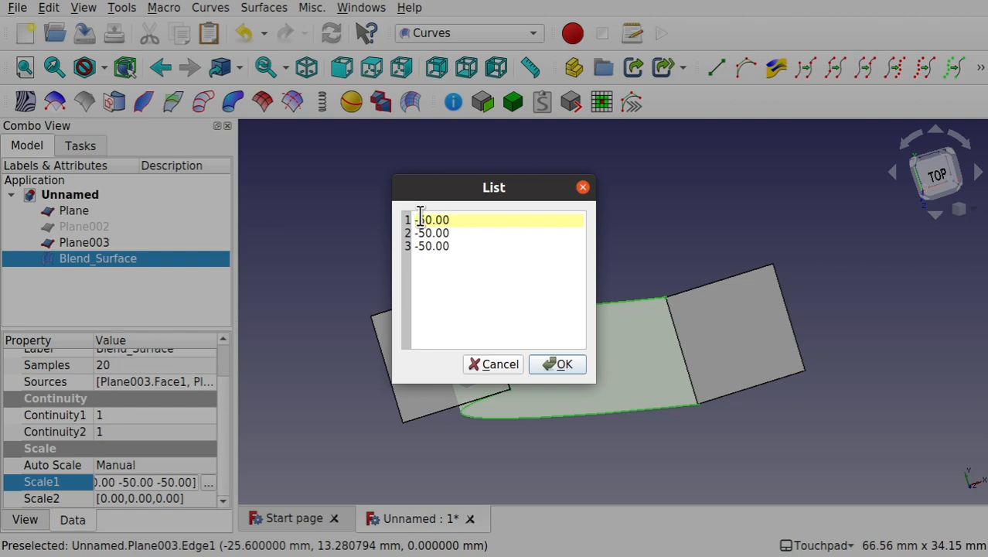
key("Delete")
key("Down")
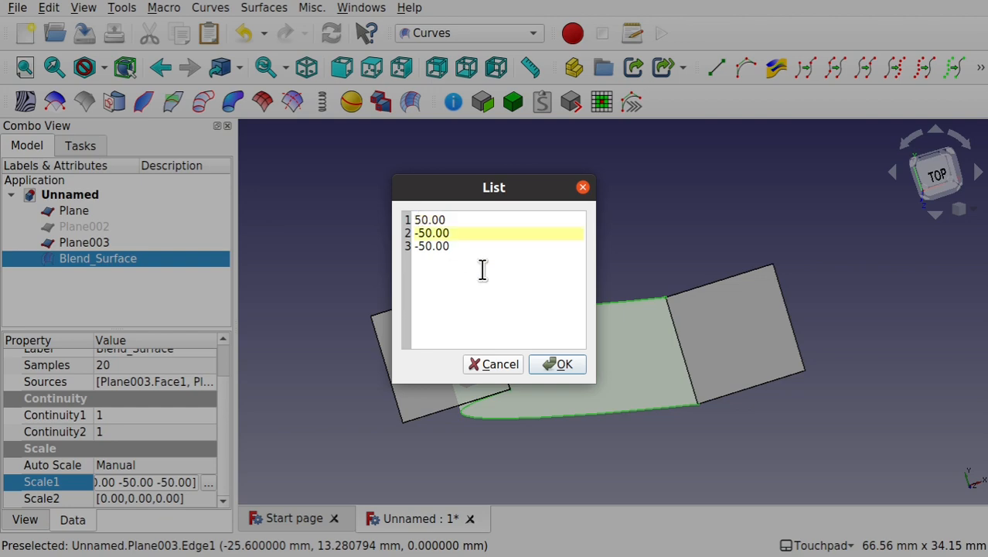
key("Delete")
key("Down")
key("Delete")
left_click(561, 364)
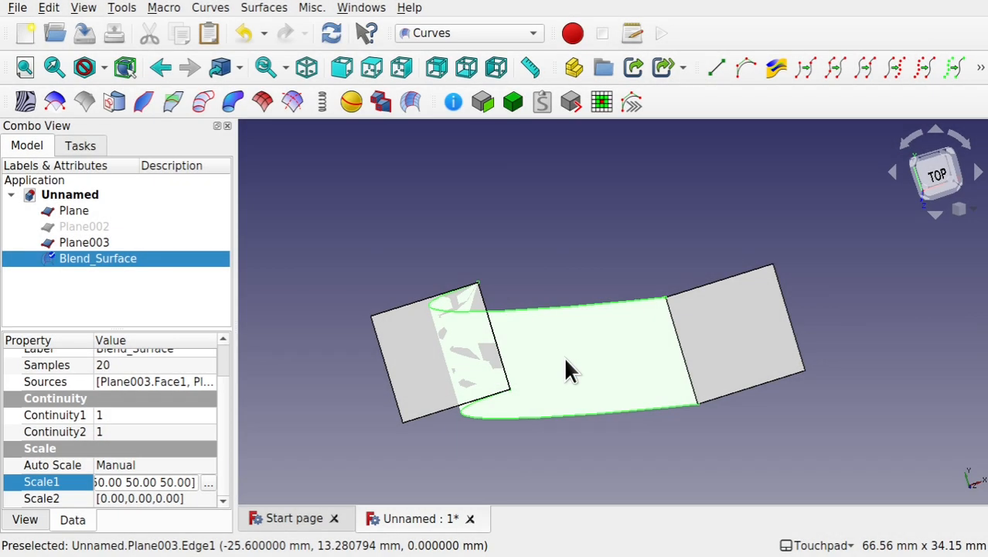
left_click(195, 495)
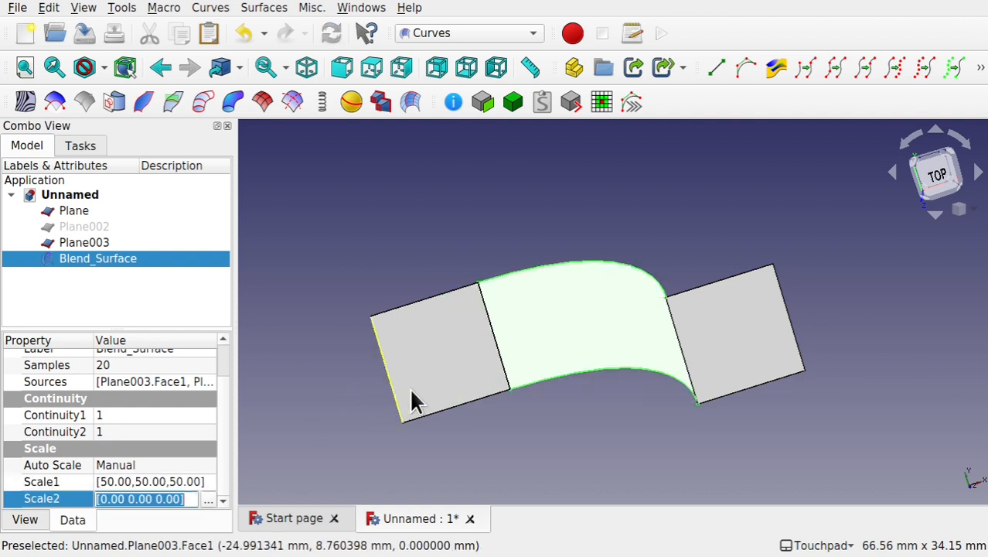
left_click_drag(449, 321, 582, 395, "alt")
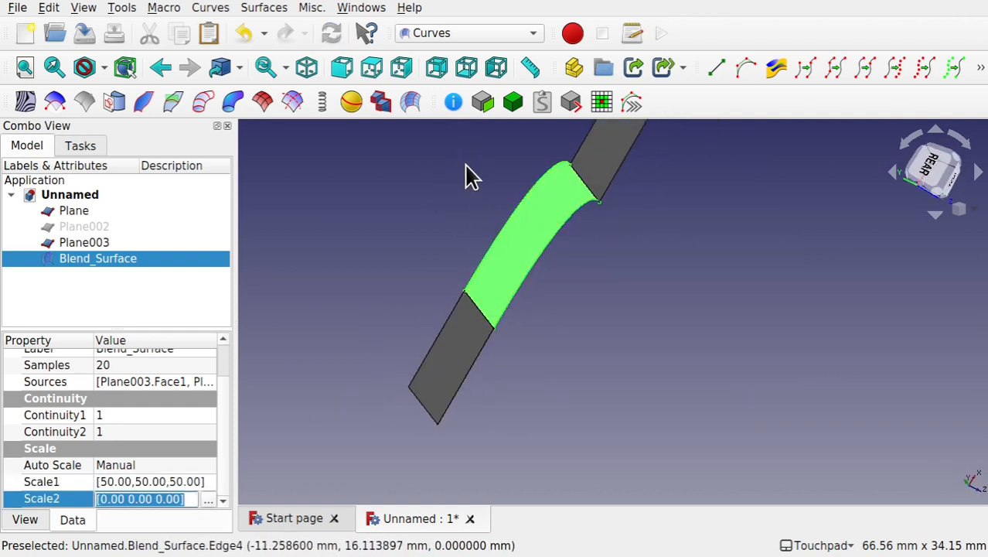
left_click_drag(536, 276, 387, 214, "alt")
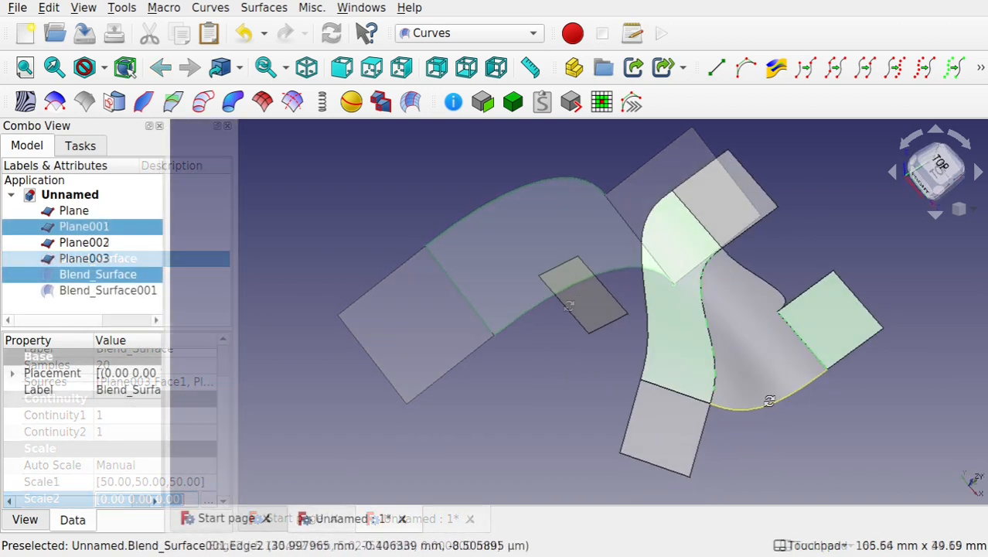
Step: Delete both blend surfaces and all the planes to empty the document
left_click_drag(773, 348, 786, 398, "alt")
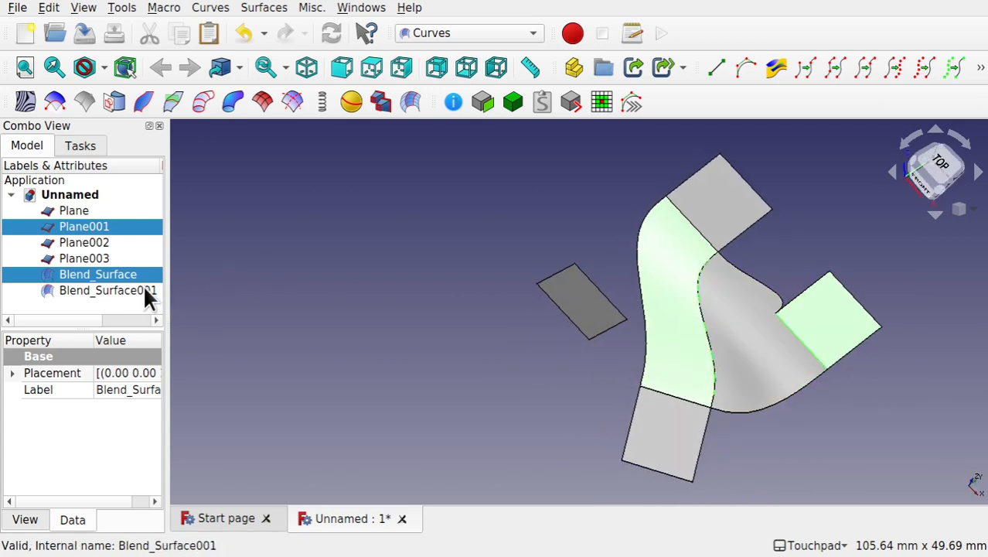
left_click(70, 257, "ctrl")
left_click(114, 288, "ctrl")
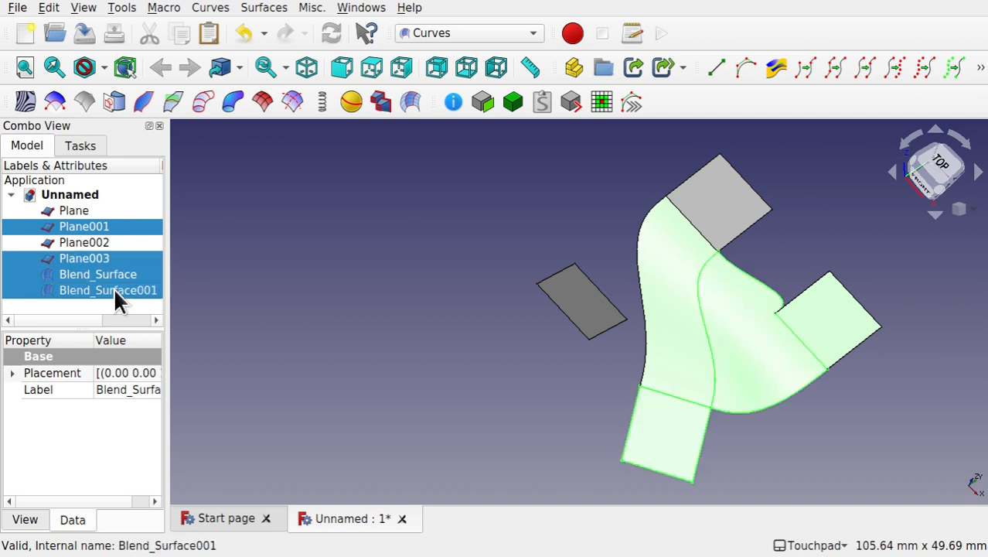
key("Delete")
left_click(71, 210)
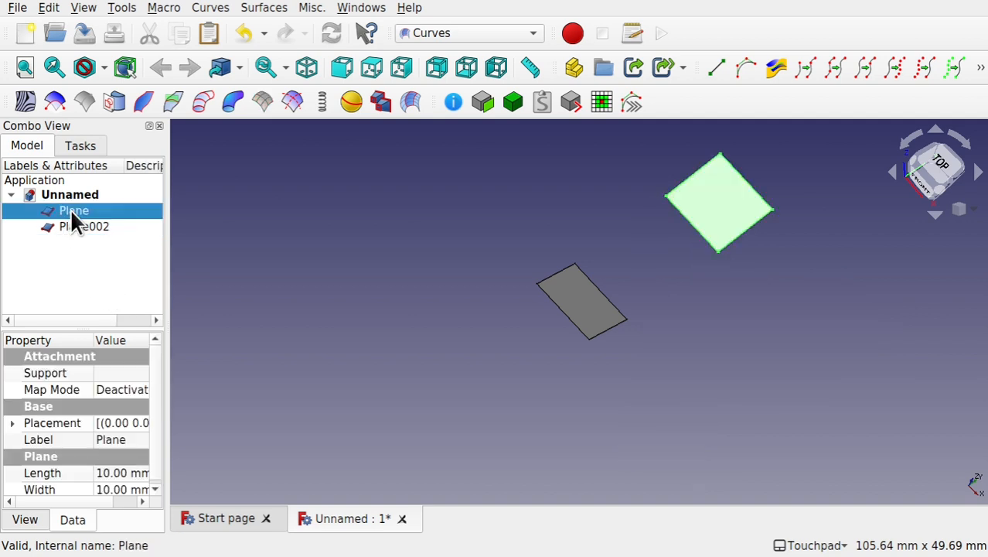
left_click(82, 228, "ctrl")
key("Delete")
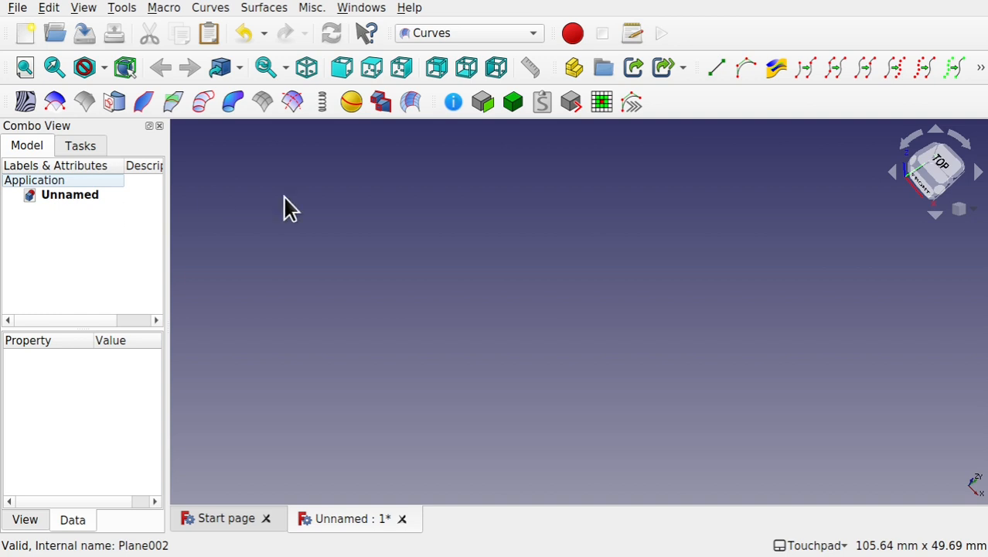
Step: Switch to the Part workbench and create an ellipsoid primitive with radii of 6, 3 and 4 mm
left_click(473, 32)
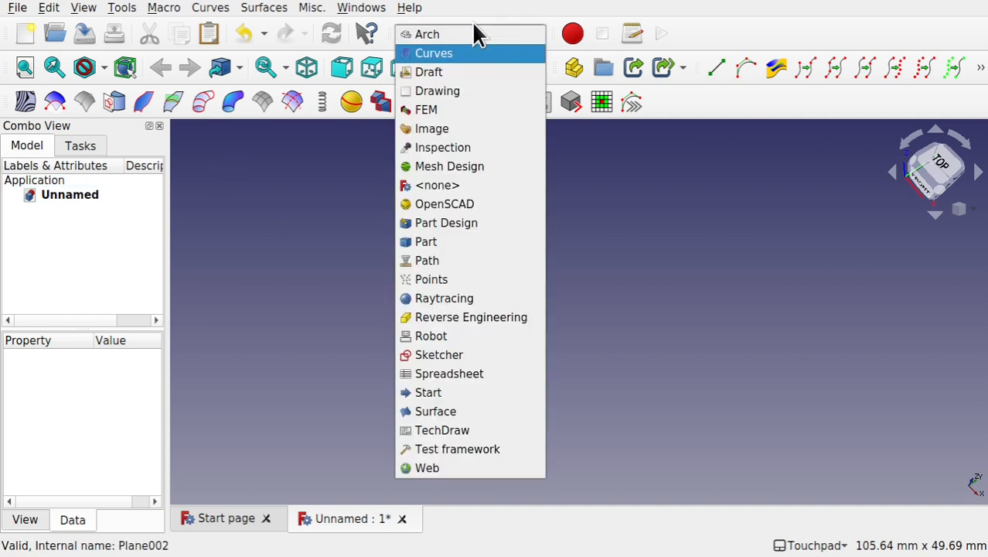
left_click(441, 240)
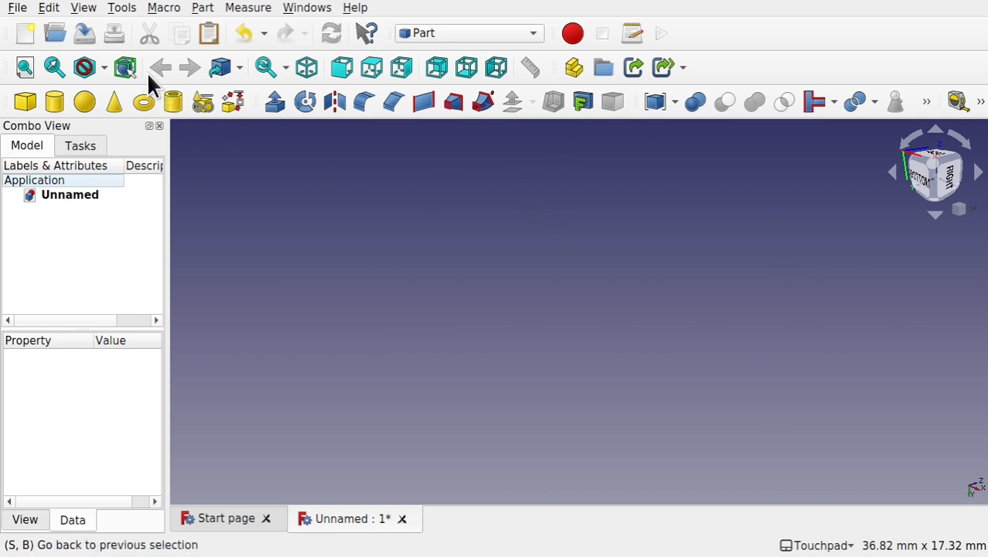
left_click(204, 102)
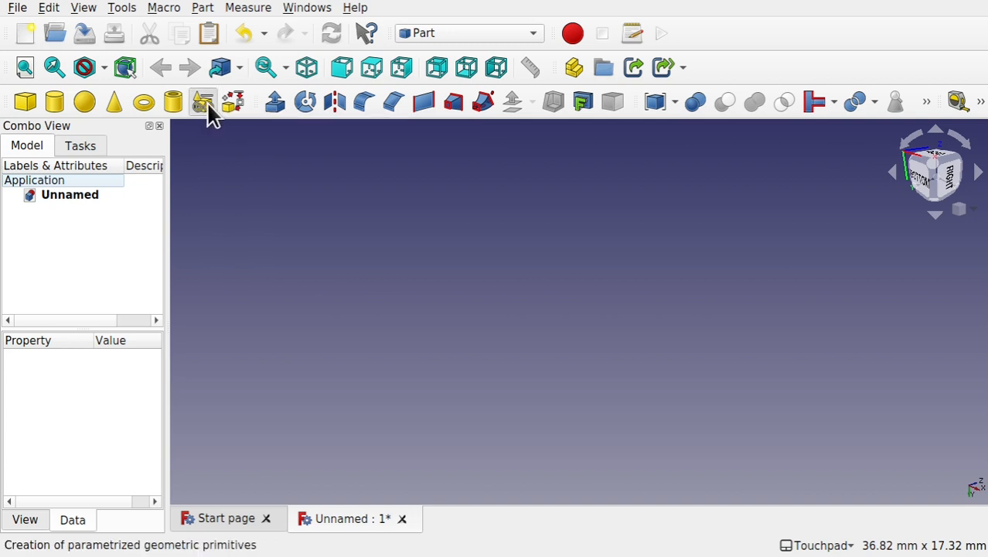
left_click_drag(167, 208, 349, 219)
left_click(226, 240)
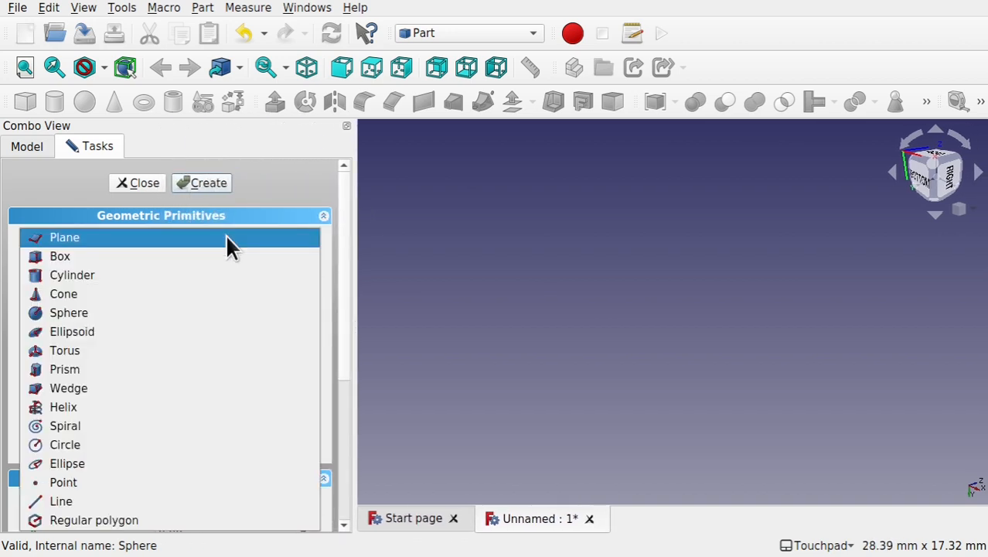
left_click(190, 331)
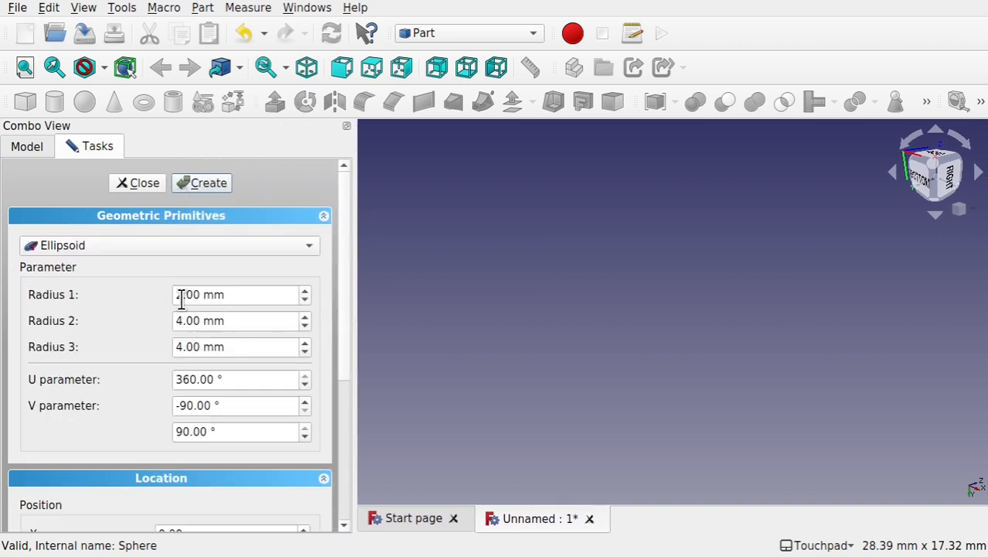
left_click_drag(193, 295, 155, 292)
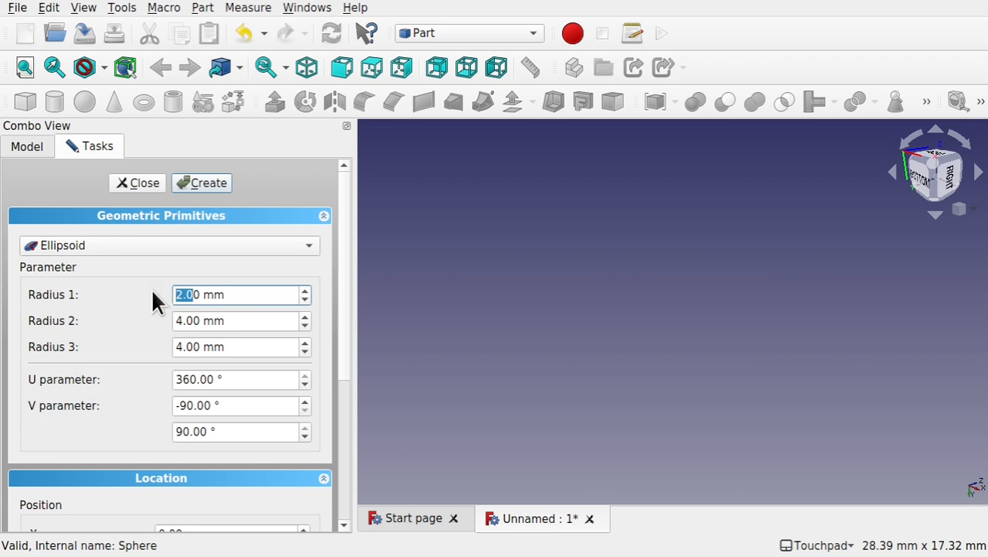
type("6.")
left_click(182, 325)
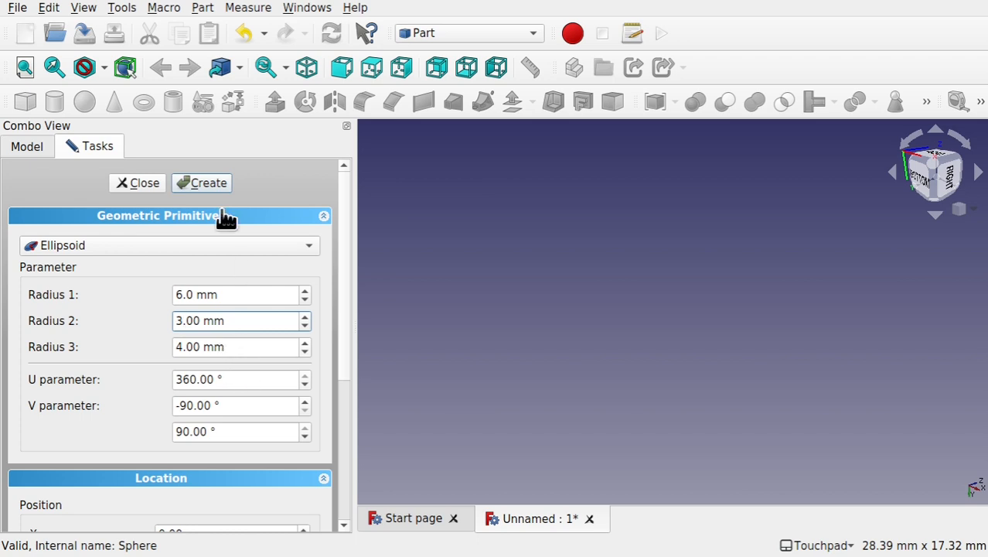
left_click(199, 184)
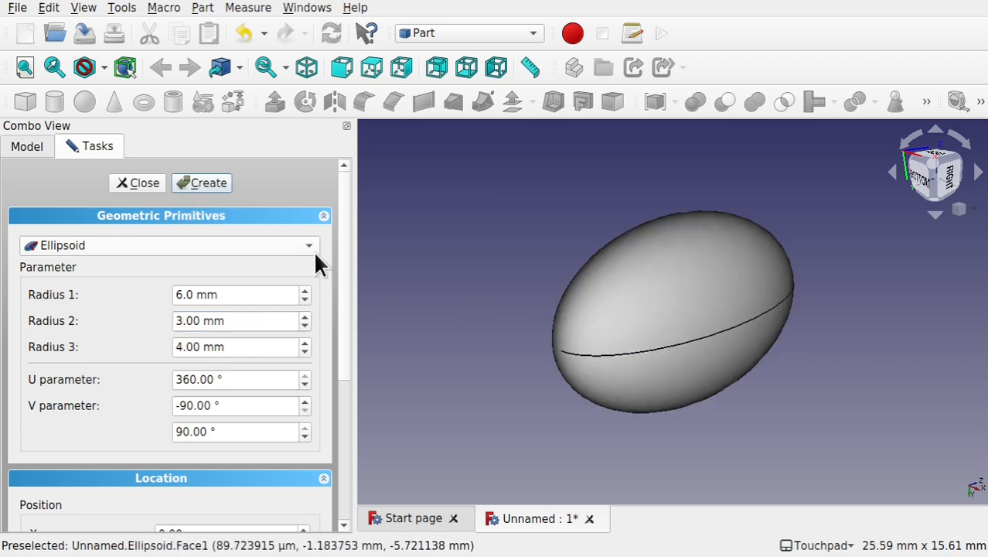
left_click(130, 182)
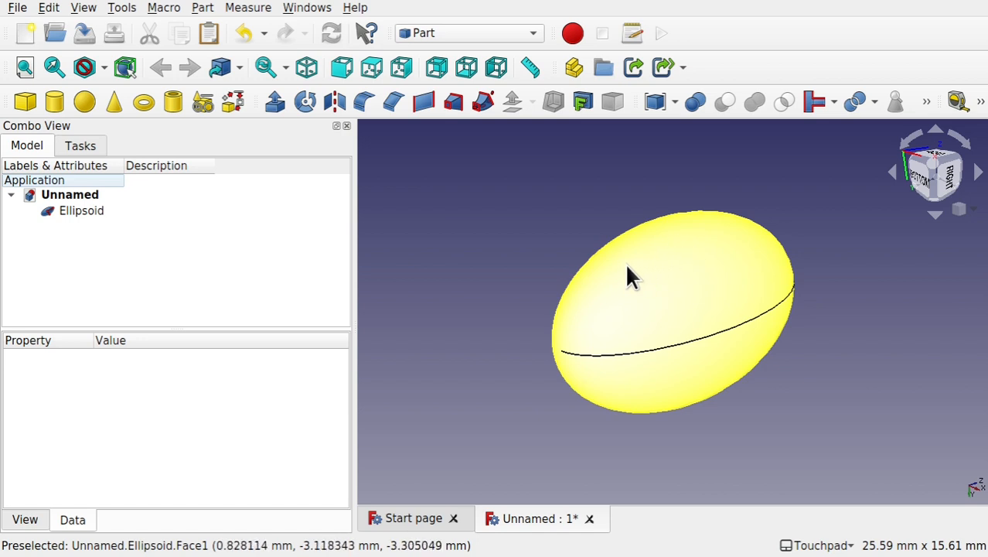
Step: Examine the ellipsoid's shape and its seam edge from several directions
left_click_drag(741, 232, 603, 253, "shift")
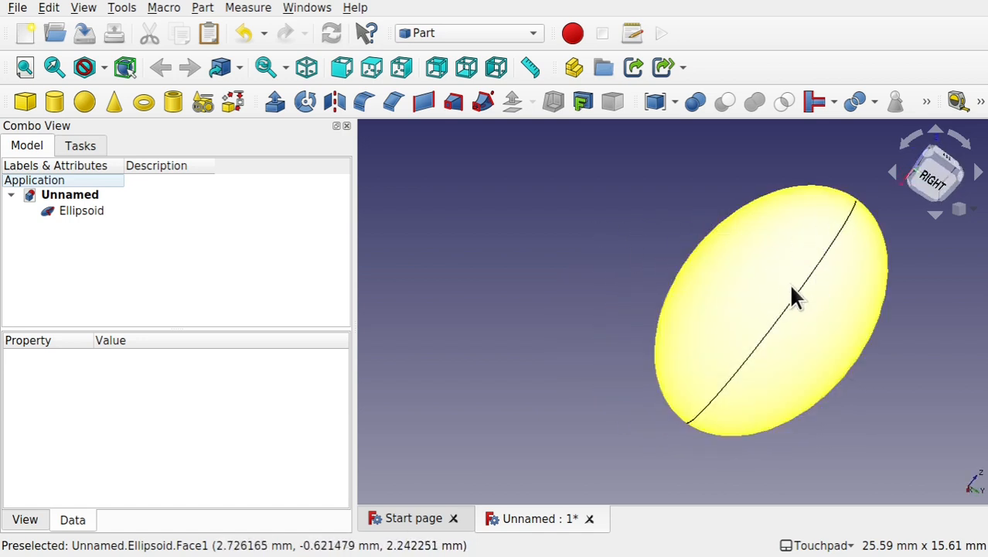
left_click_drag(821, 287, 714, 294, "shift")
left_click_drag(353, 293, 177, 294)
left_click_drag(645, 251, 588, 426, "shift")
left_click_drag(475, 370, 523, 367, "shift")
left_click_drag(724, 351, 588, 303, "shift")
left_click_drag(578, 371, 527, 283, "shift")
left_click_drag(697, 293, 628, 277, "shift")
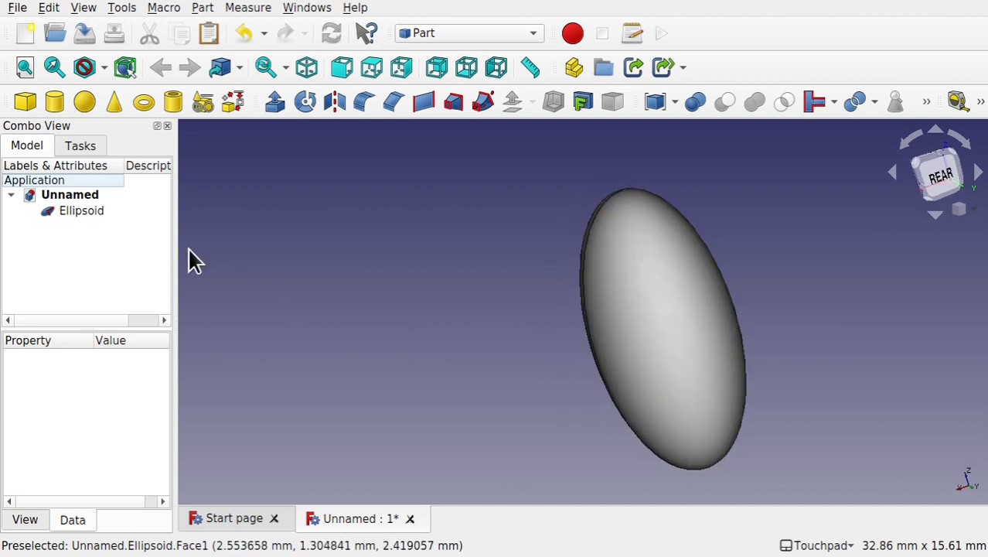
Step: Create a plane primitive with a length of 3 mm and a width of 3 mm
left_click(200, 105)
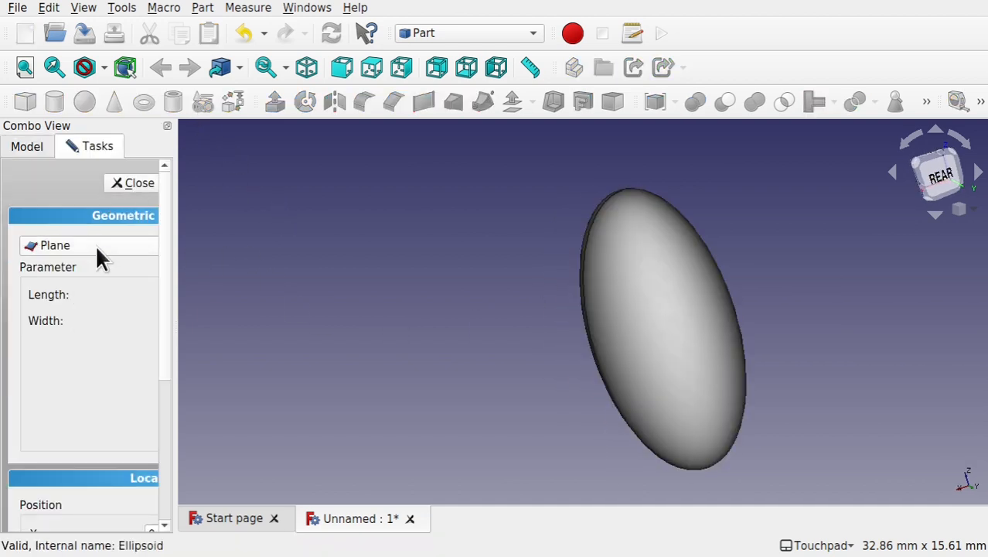
left_click_drag(174, 260, 236, 258)
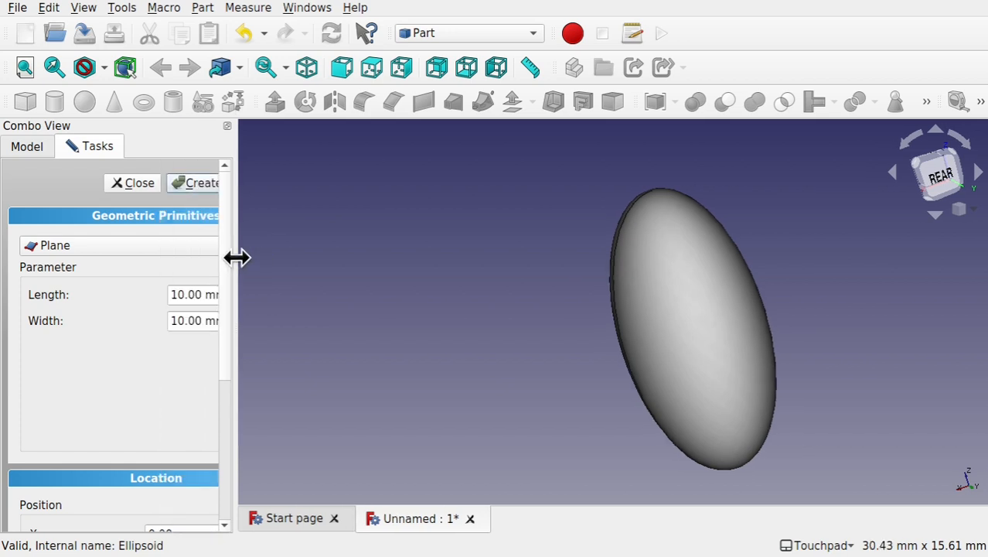
left_click(166, 248)
left_click(147, 240)
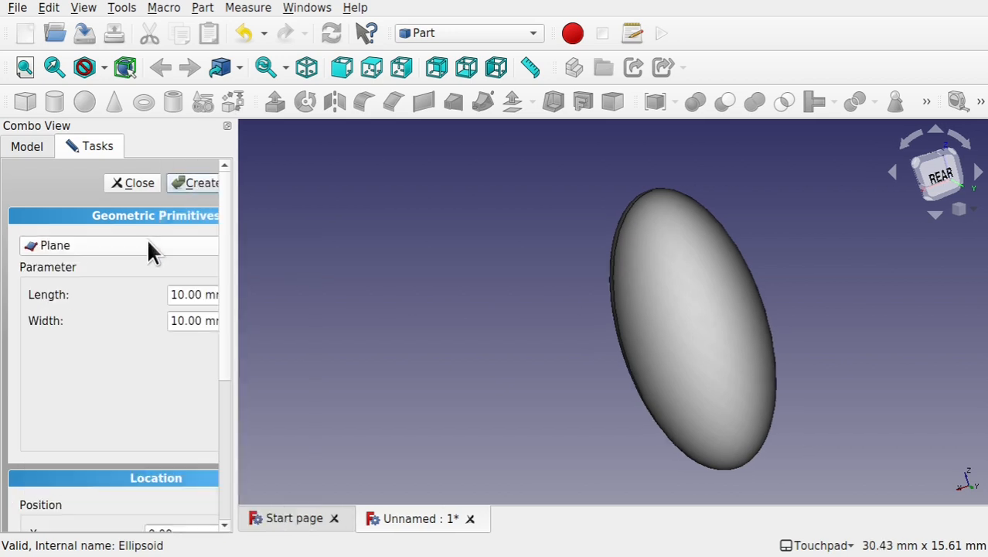
left_click(172, 295)
key("Delete")
key("Delete")
type("3")
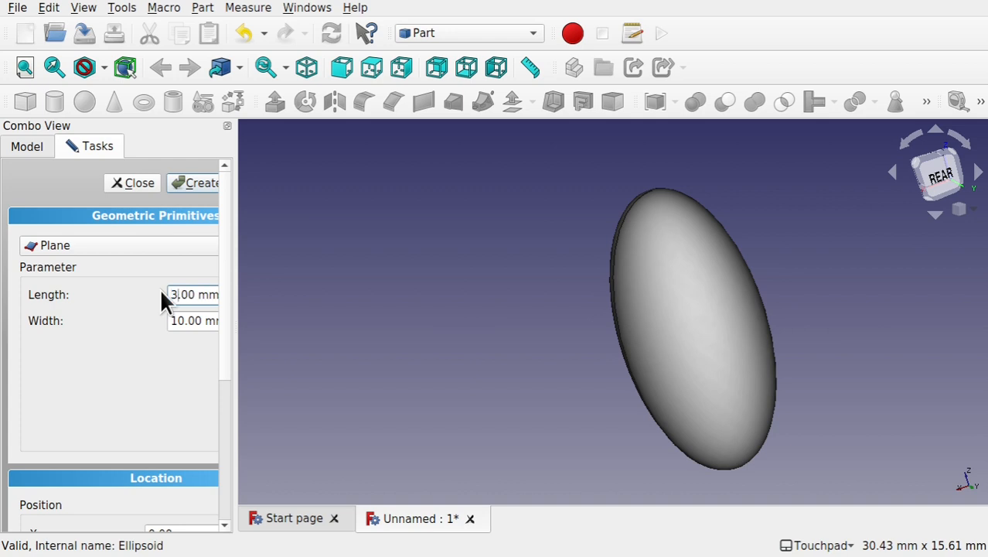
left_click(178, 320)
key("Delete")
key("Delete")
type("3")
left_click(194, 182)
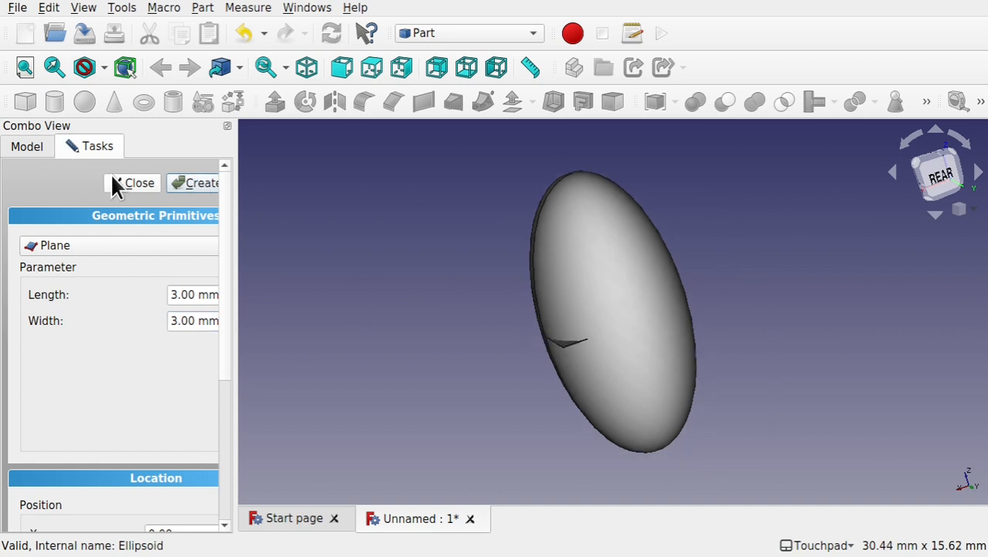
left_click(139, 185)
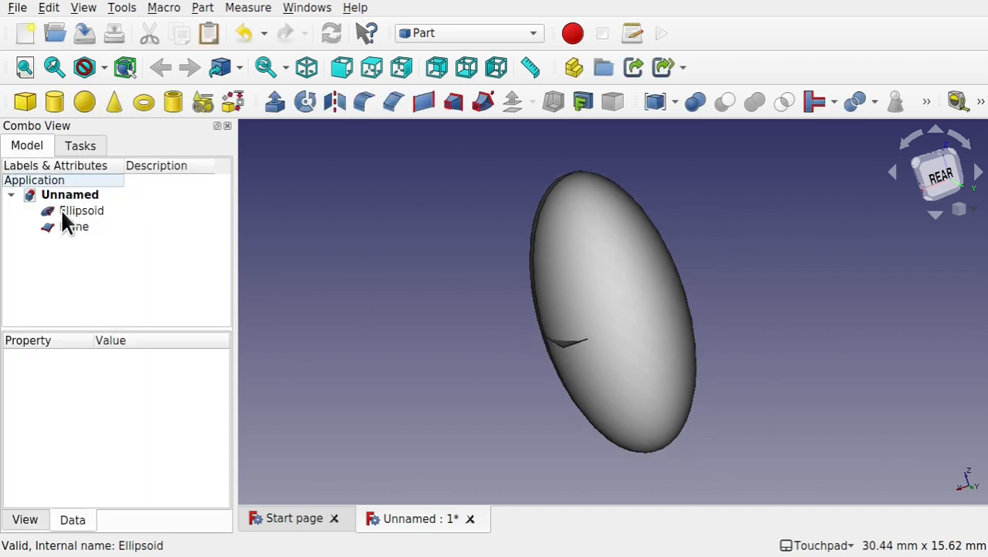
Step: Transform the plane: shift it 3 mm along its X axis, rotate it upright about Y, and move it up against the ellipsoid's seam side
left_click(75, 227)
right_click(76, 225)
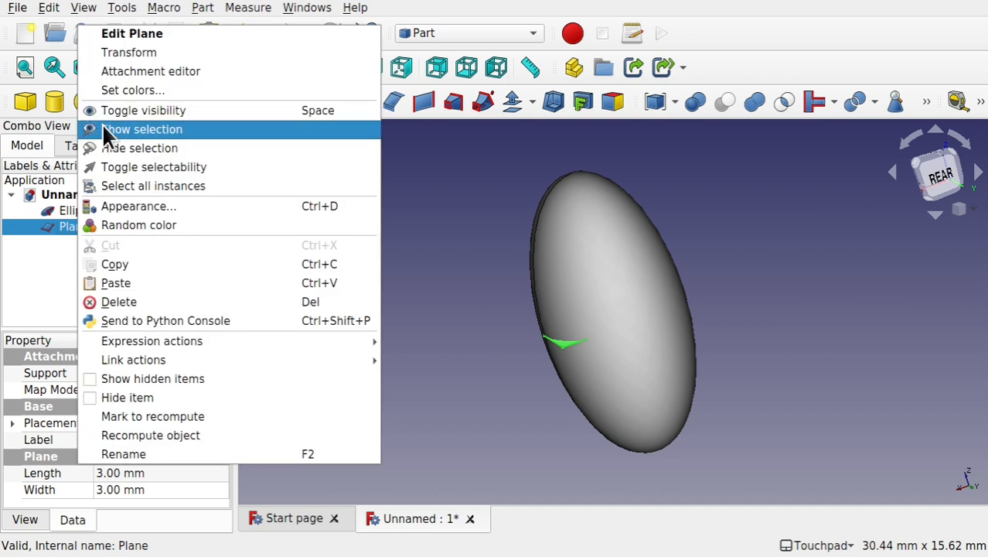
left_click(143, 52)
left_click_drag(517, 341, 467, 381)
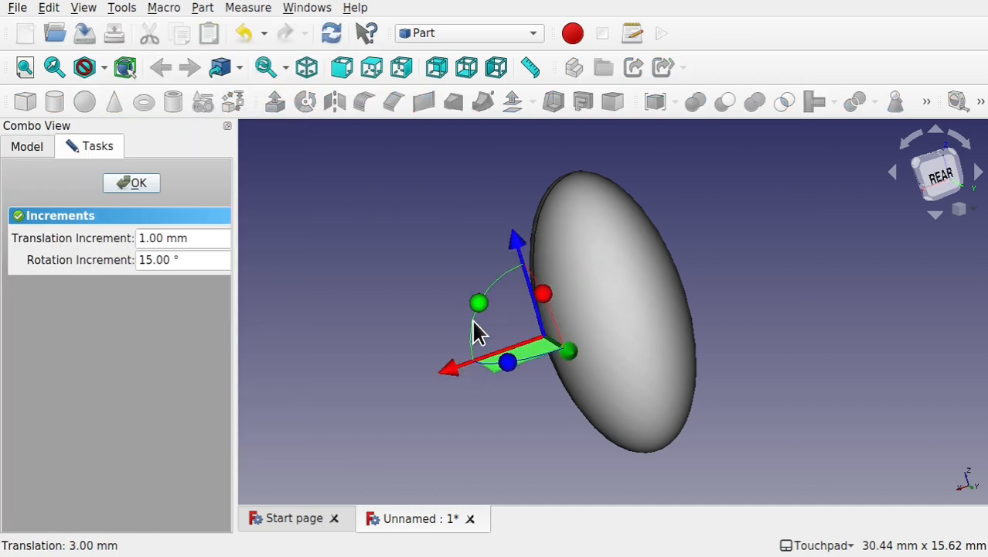
left_click_drag(481, 312, 643, 244)
left_click_drag(537, 240, 545, 205)
left_click_drag(566, 301, 557, 302)
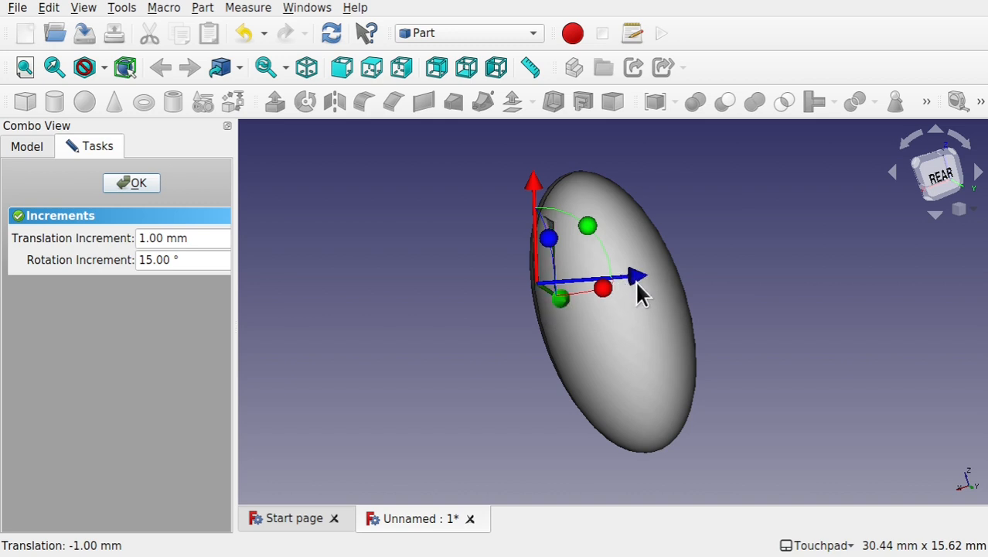
left_click_drag(636, 281, 596, 287)
Step: Set the translation increment to 0.1 mm and nudge the plane along its normal until it slightly cuts the ellipsoid's upper seam area
left_click_drag(165, 239, 138, 238)
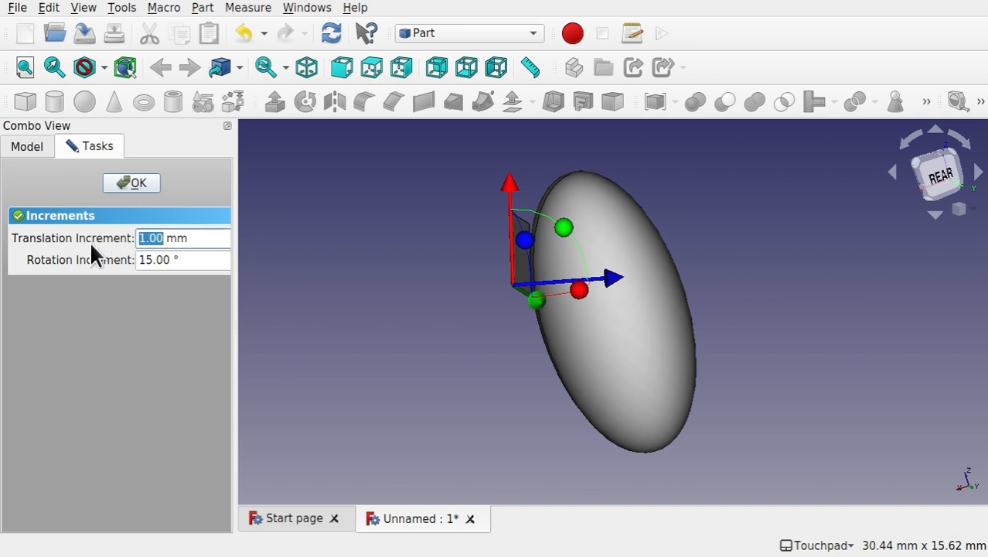
type("0.1")
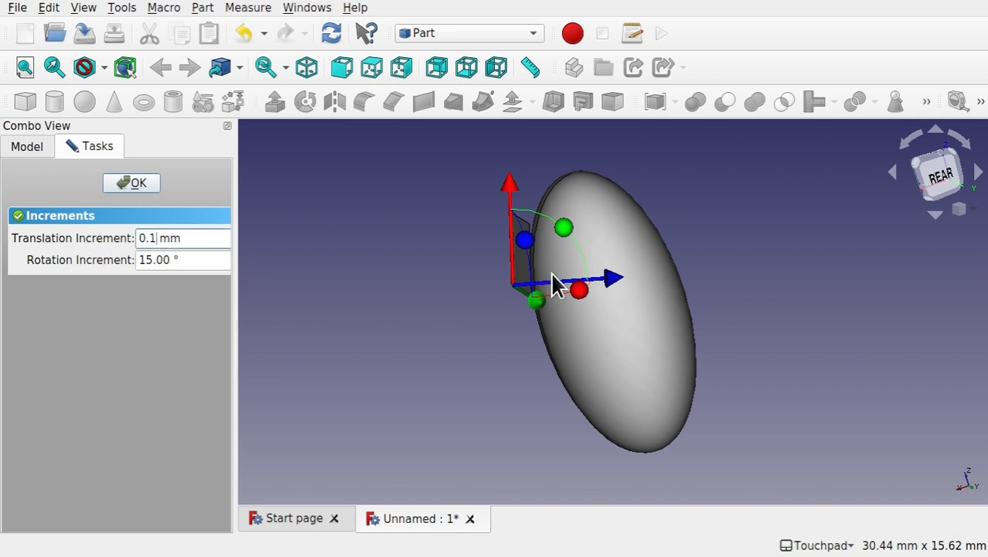
mouse_move(609, 273)
left_mouse_down()
mouse_move(632, 271)
mouse_move(613, 276)
left_mouse_up()
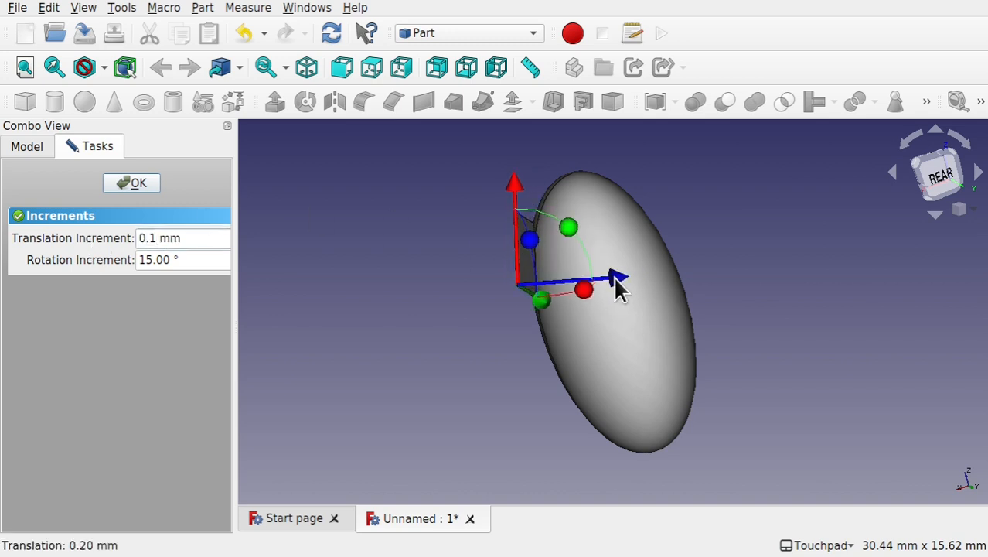
left_click_drag(450, 263, 443, 232, "alt")
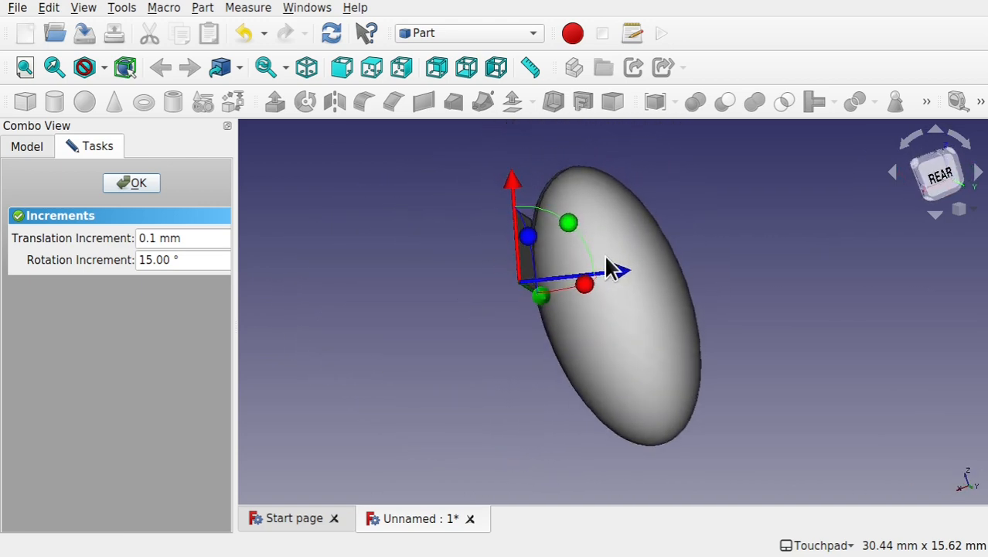
left_click_drag(625, 279, 636, 279)
left_click_drag(483, 256, 511, 322, "alt")
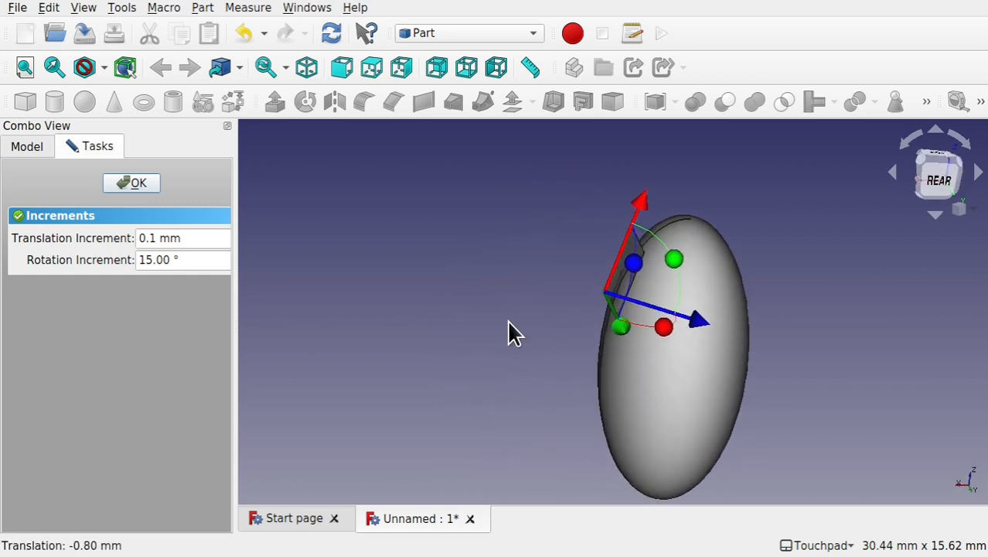
left_click(137, 185)
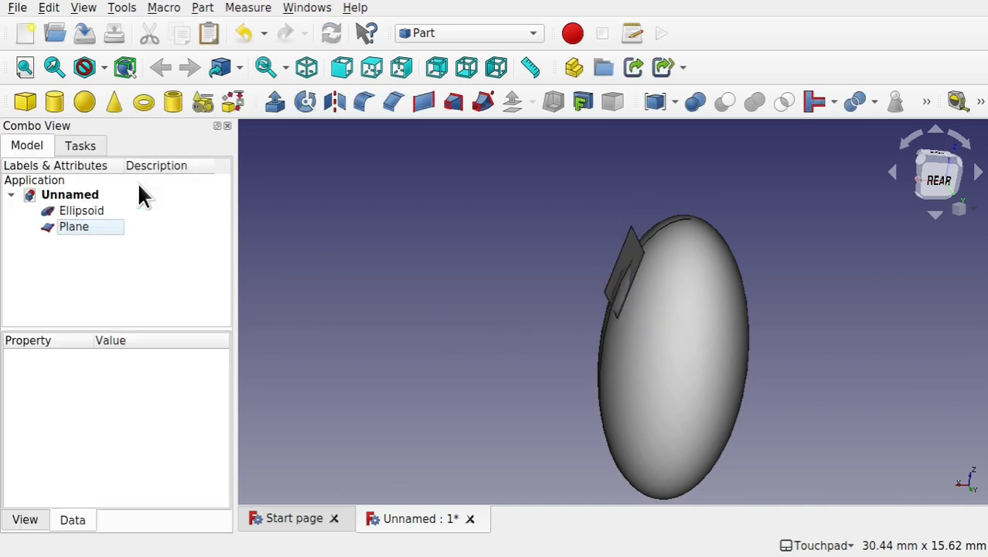
Step: Duplicate the plane that cuts the ellipsoid's upper seam area
left_click(78, 227)
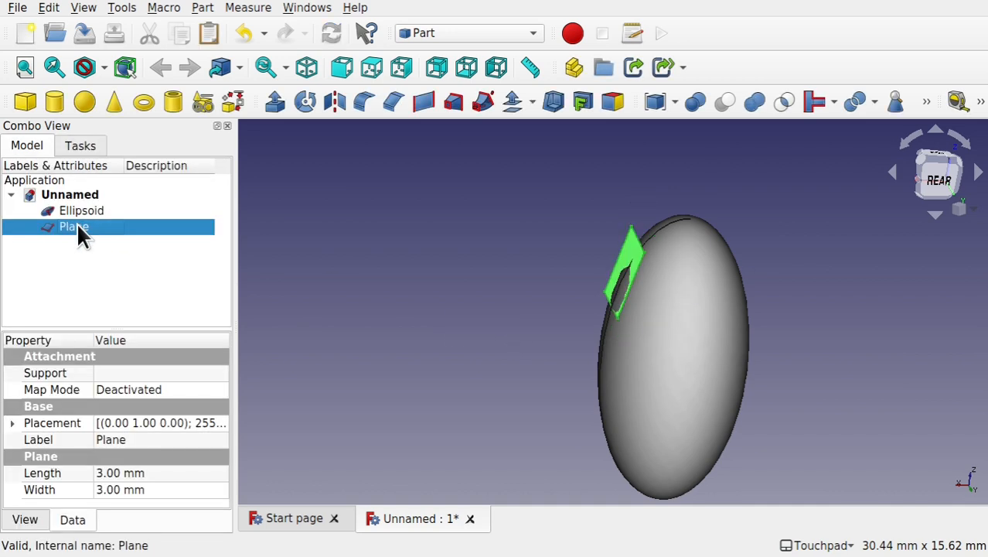
key("ctrl+c")
key("ctrl+v")
Step: Move the copied plane down to the ellipsoid's lower end, rotating it 30° about Y and shifting it 1.6 mm toward the surface
left_click(93, 242)
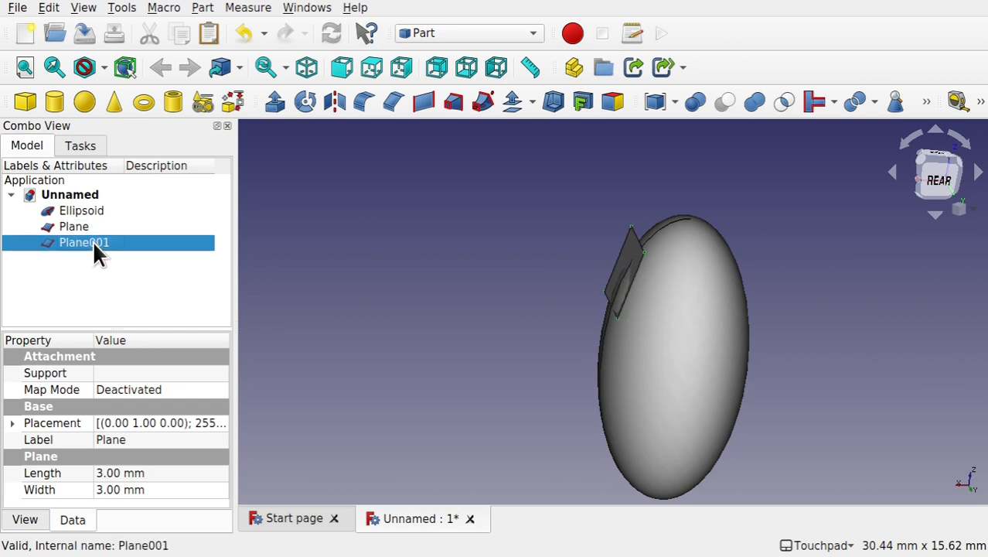
right_click(93, 242)
left_click(175, 53)
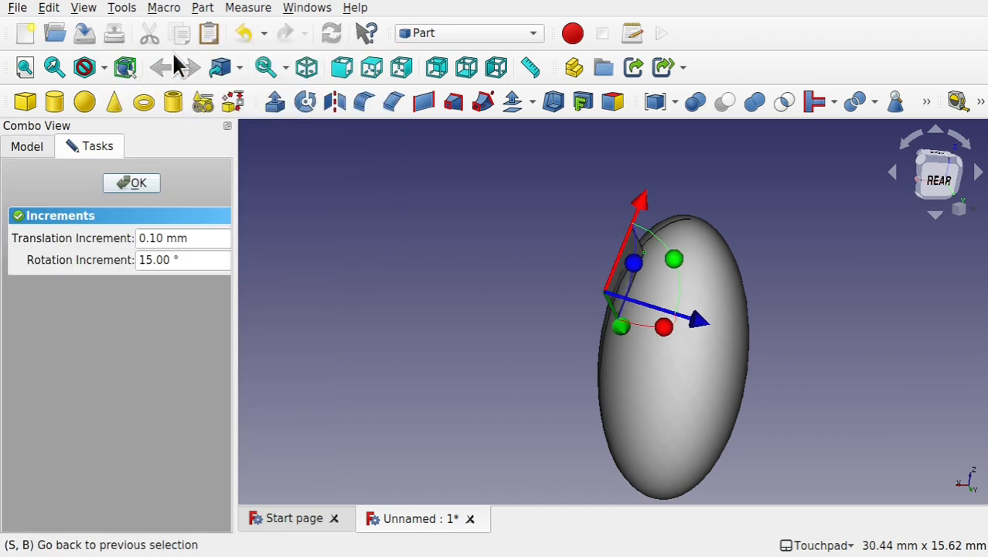
left_click_drag(648, 211, 608, 425)
left_click_drag(626, 376, 597, 341)
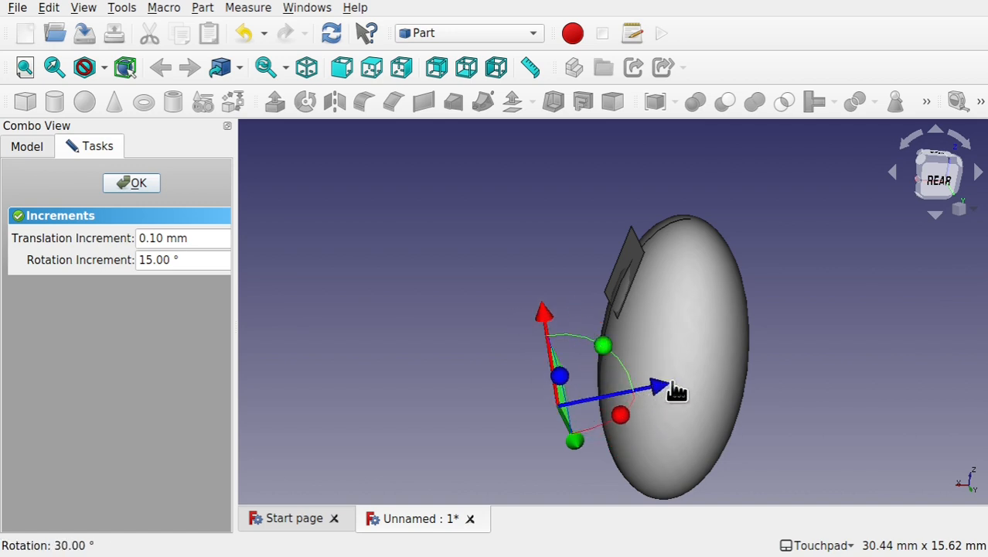
left_click_drag(664, 387, 700, 382)
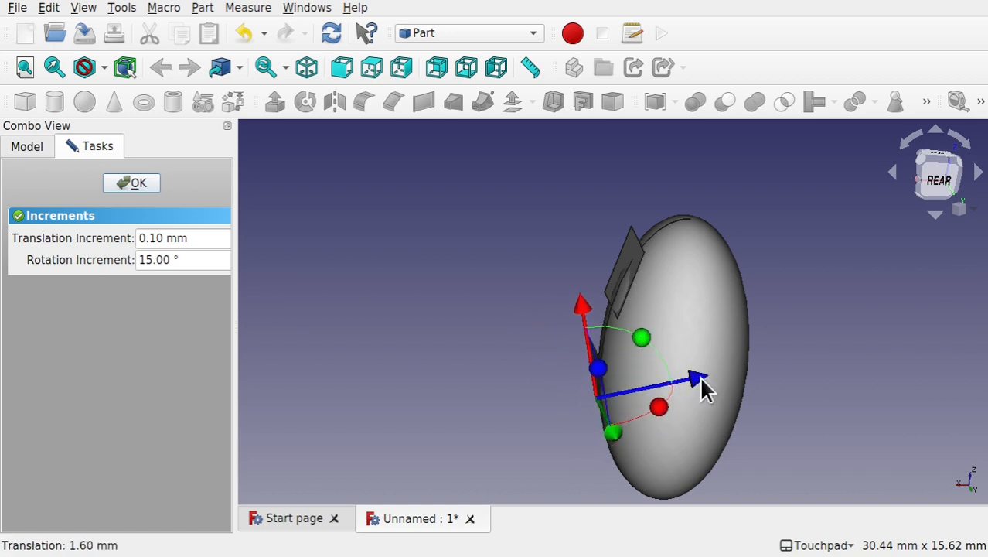
left_click_drag(579, 313, 602, 373)
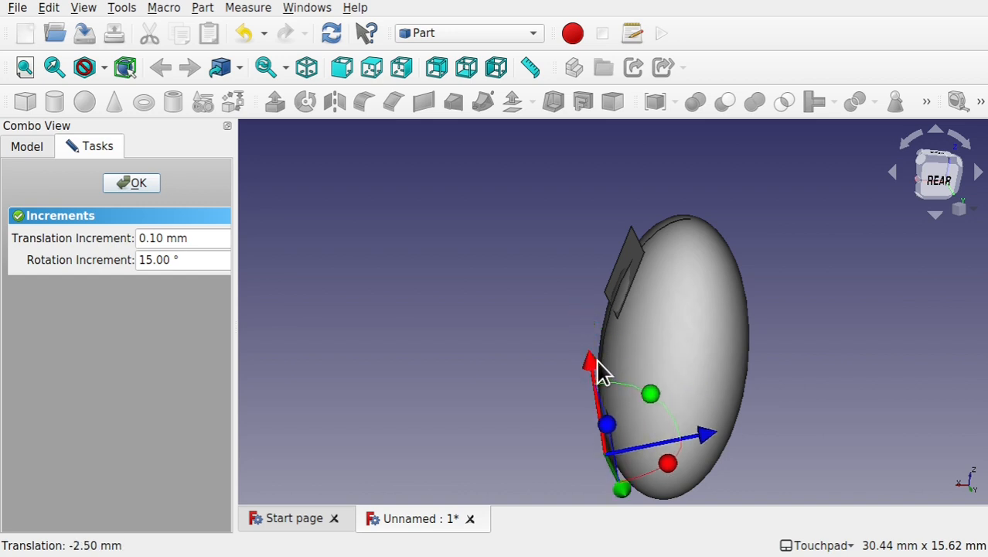
Step: Set the rotation increment to 1° and fine-tune the lower plane's tilt about Y so it slightly cuts the ellipsoid
left_click_drag(516, 412, 633, 424, "shift")
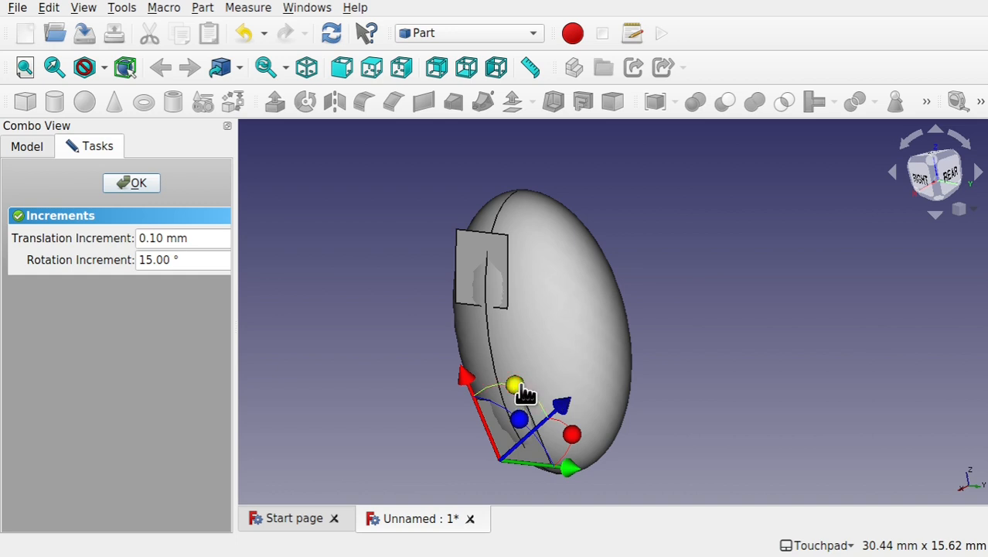
mouse_move(526, 394)
left_mouse_down()
mouse_move(507, 390)
mouse_move(523, 391)
mouse_move(516, 396)
left_mouse_up()
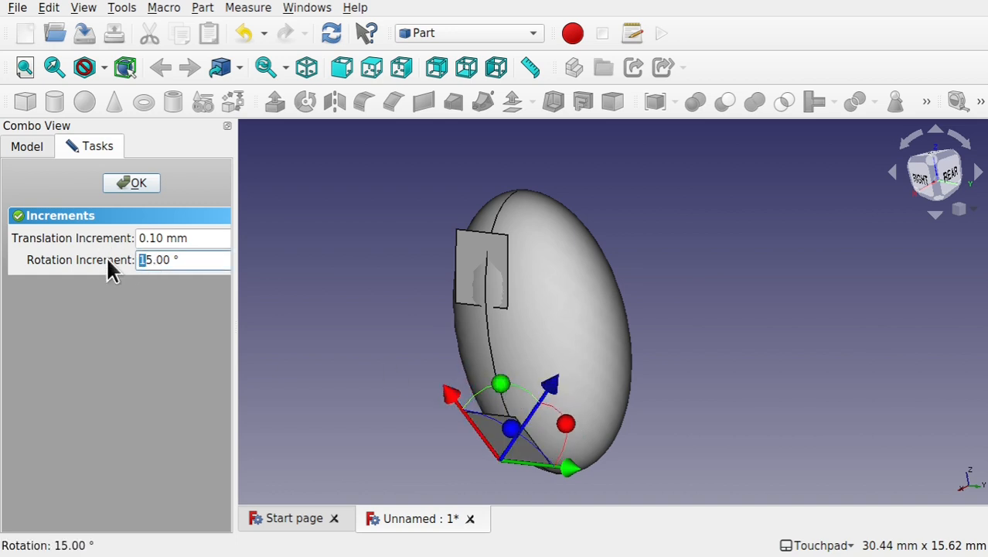
key("Delete")
key("Delete")
type("1")
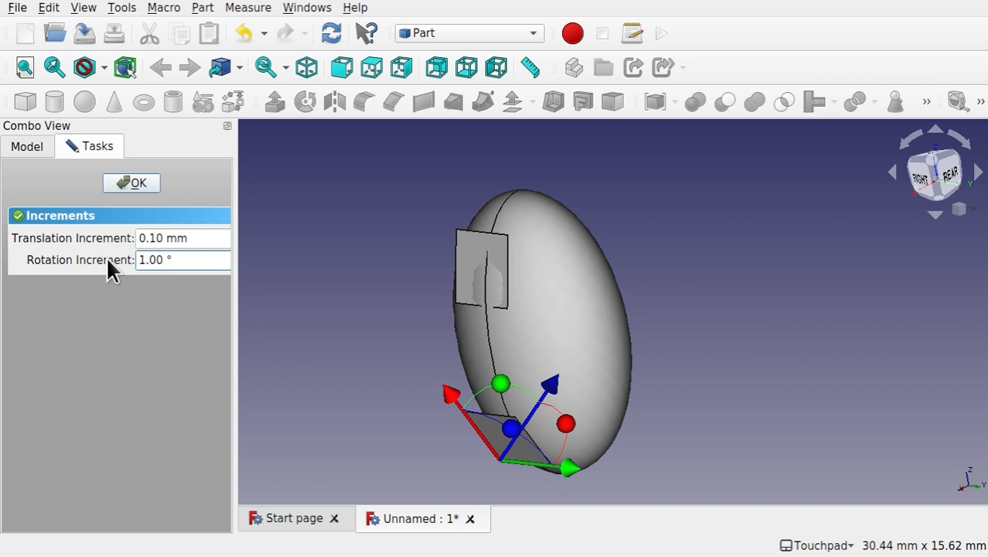
left_click_drag(509, 382, 513, 383)
mouse_move(618, 355)
left_mouse_down("alt")
mouse_move(519, 353)
mouse_move(681, 350)
left_mouse_up("alt")
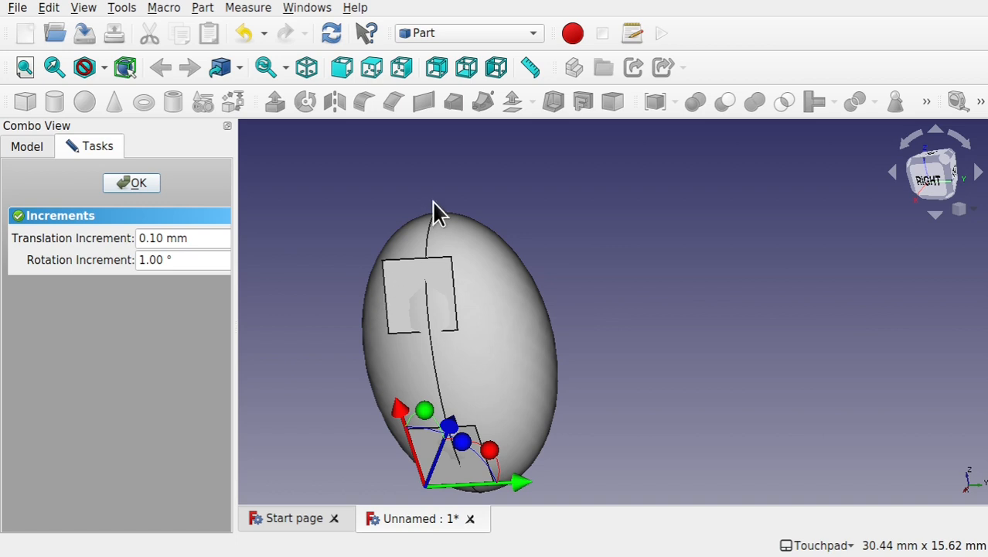
left_click_drag(585, 421, 584, 263, "alt")
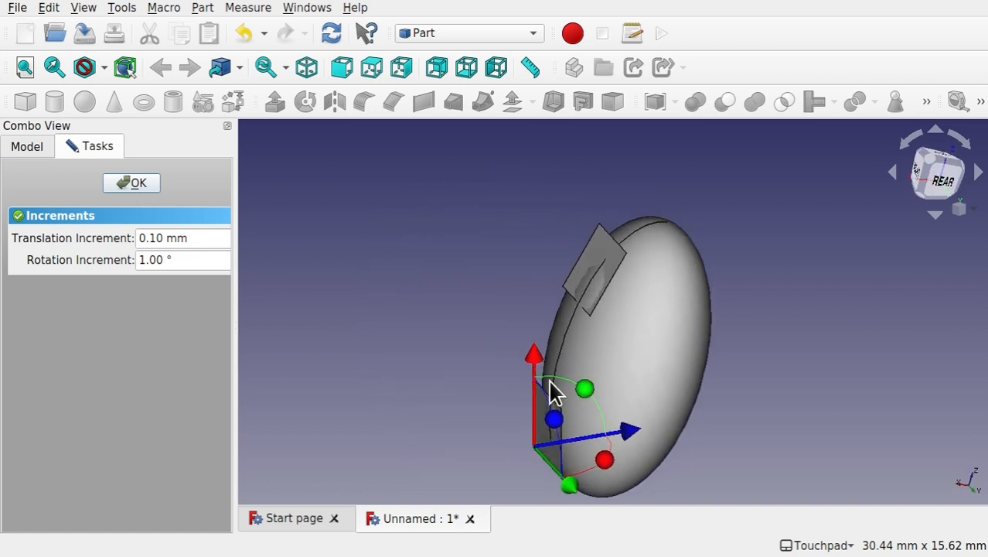
left_click_drag(605, 330, 625, 367, "alt")
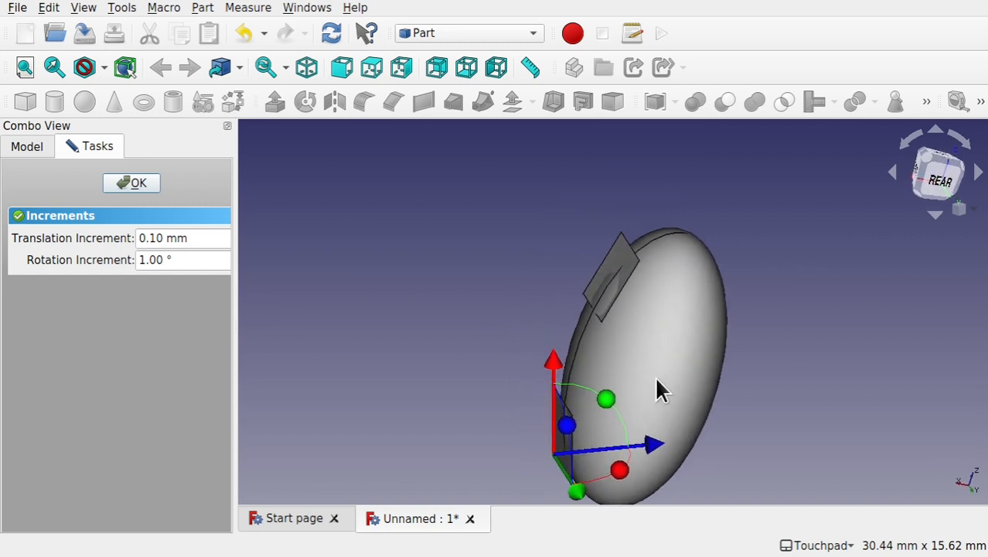
mouse_move(588, 324)
left_mouse_down("alt")
mouse_move(636, 371)
mouse_move(601, 364)
mouse_move(615, 367)
mouse_move(525, 424)
left_mouse_up("alt")
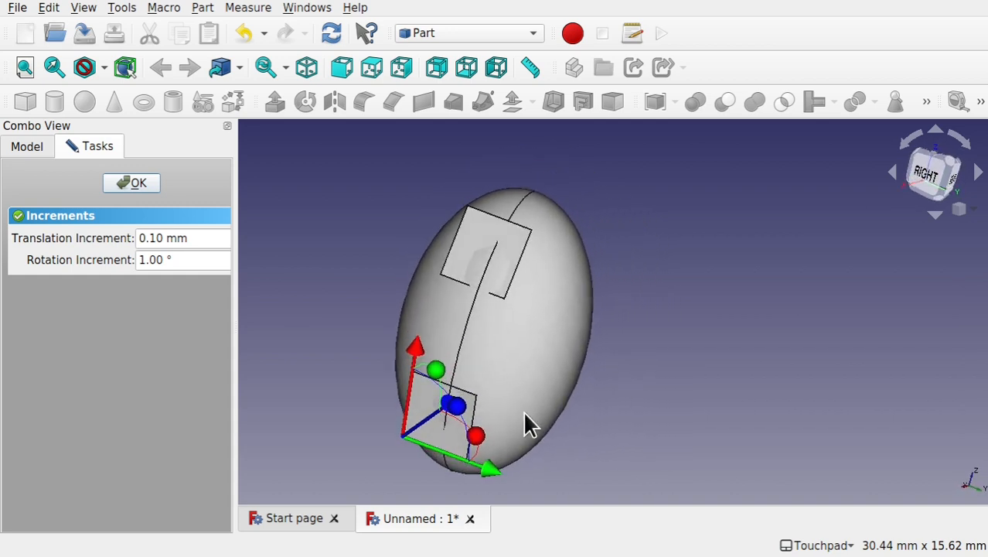
left_click(134, 184)
Step: Set the lower plane's width to 4.5 mm
left_click(72, 244)
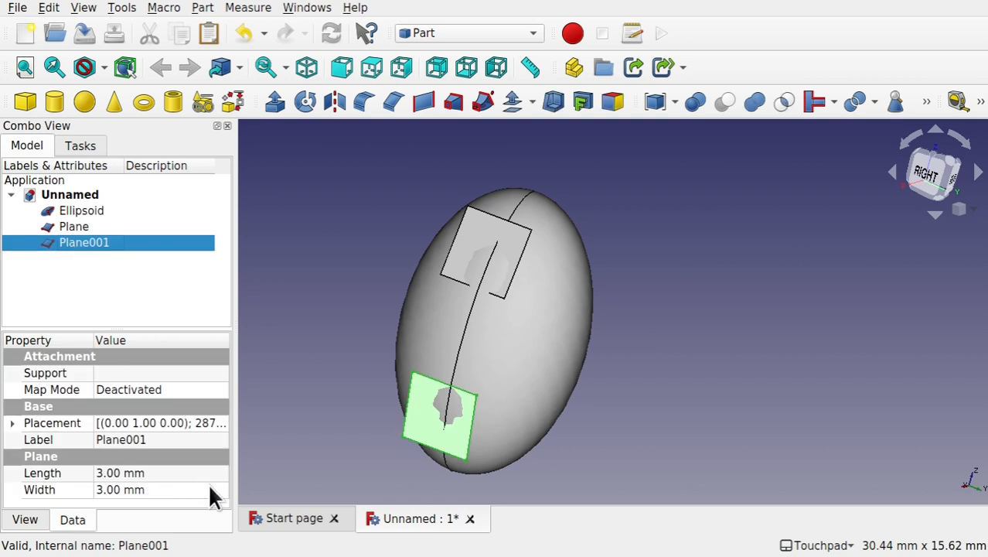
left_click(155, 490)
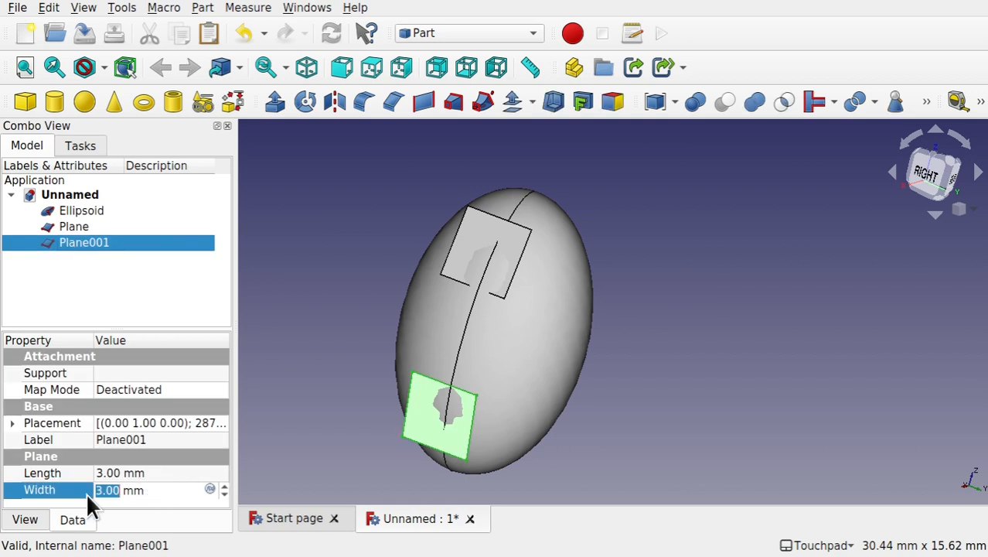
left_click(103, 490)
key("BackSpace")
type("4.")
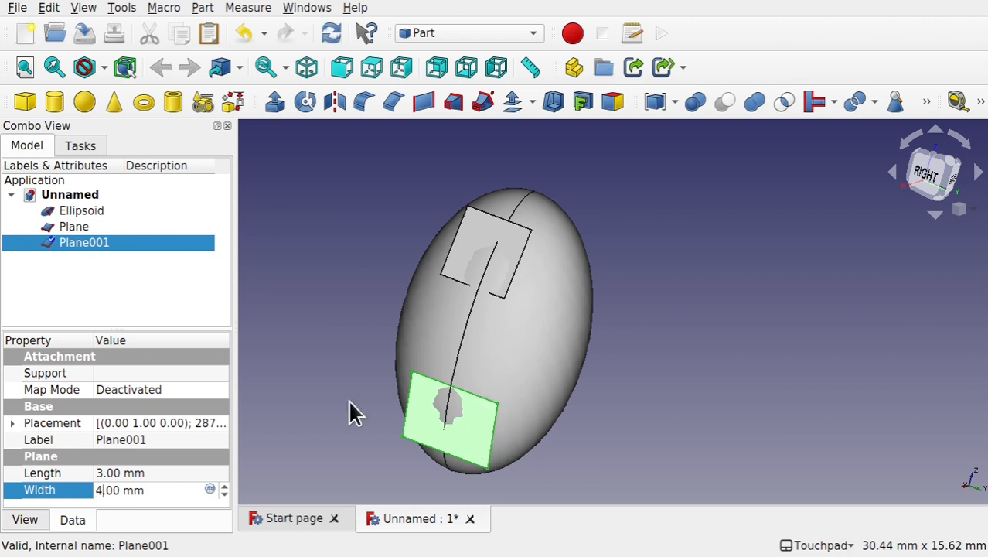
type("5")
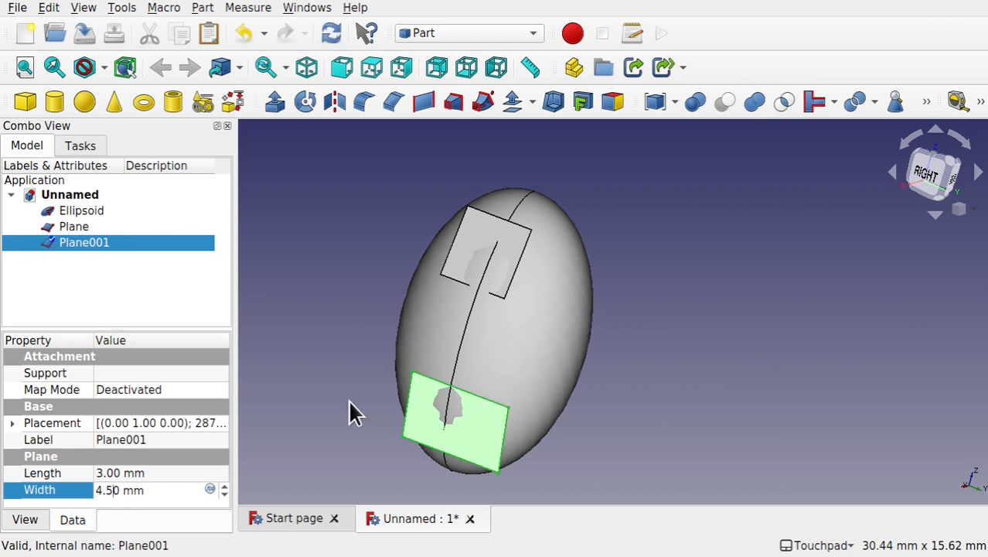
Step: Shift the lower plane along its width to centre it better on the ellipsoid's seam, and duplicate it
right_click(145, 243)
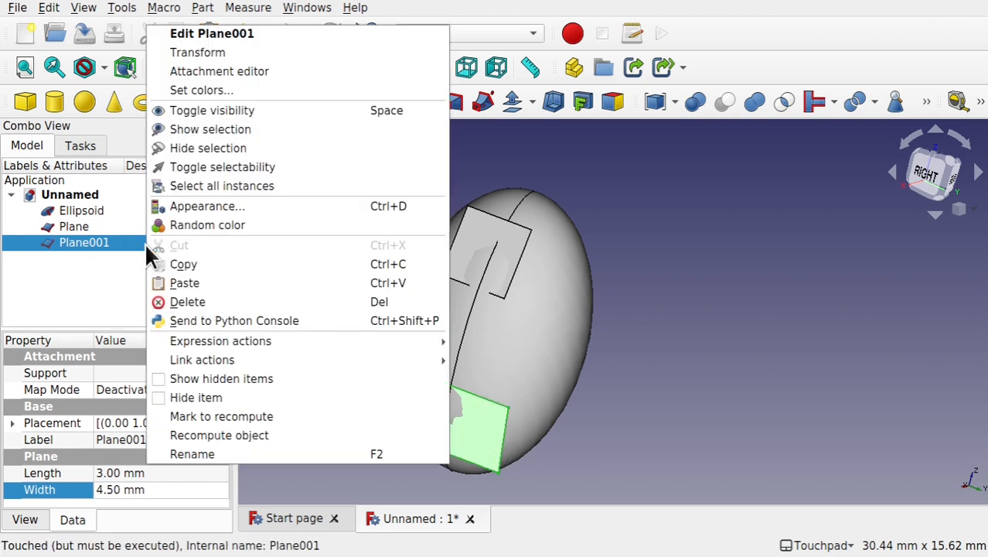
left_click(264, 53)
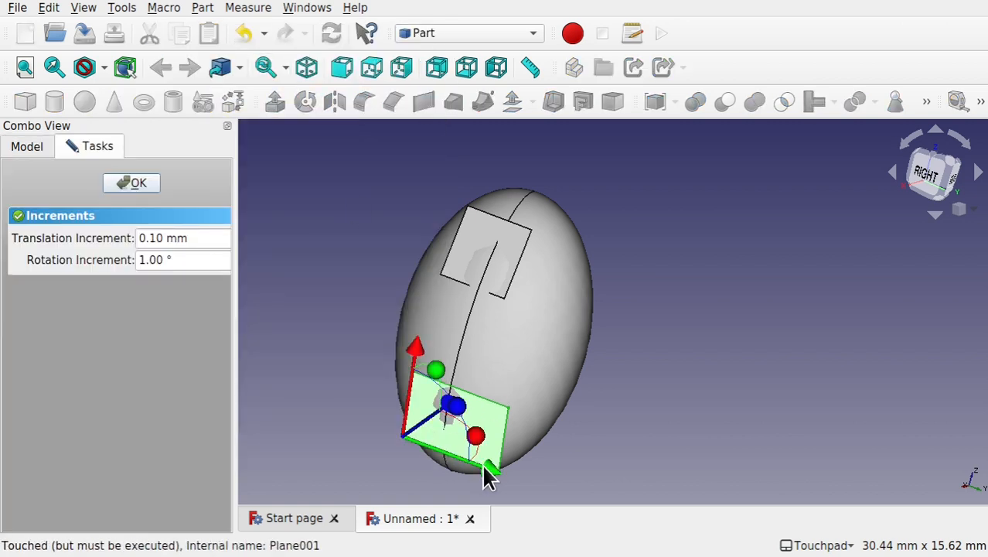
mouse_move(485, 469)
left_mouse_down()
mouse_move(467, 464)
mouse_move(477, 465)
left_mouse_up()
left_click(140, 184)
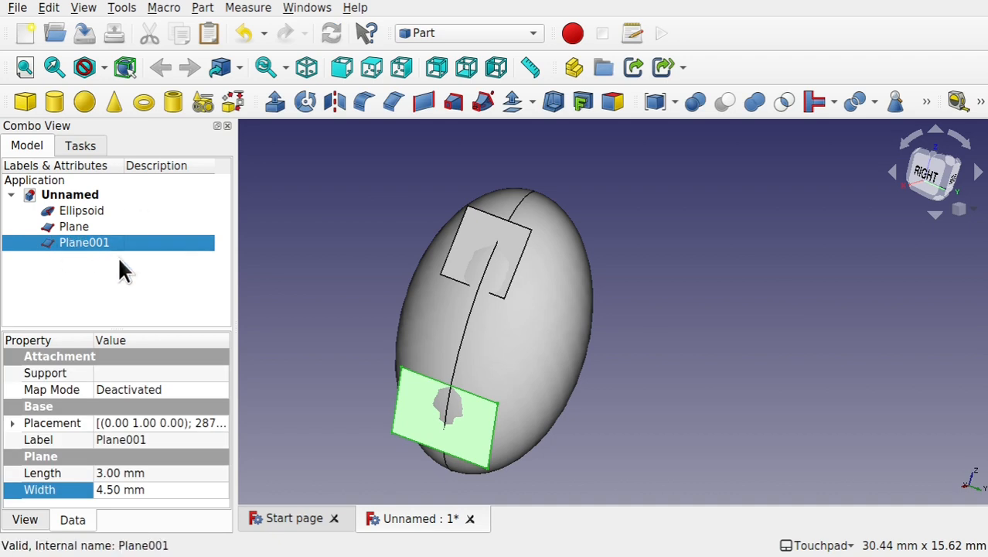
right_click(118, 258)
left_click(183, 440)
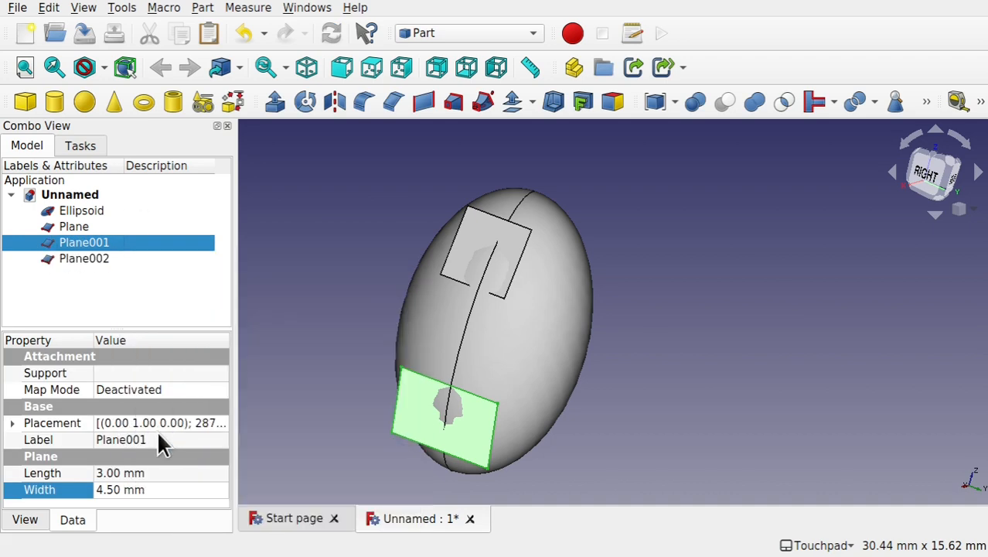
Step: Start transforming the newest plane copy and move it to the ellipsoid's side, shifting it 4 mm back along its width
left_click(88, 256)
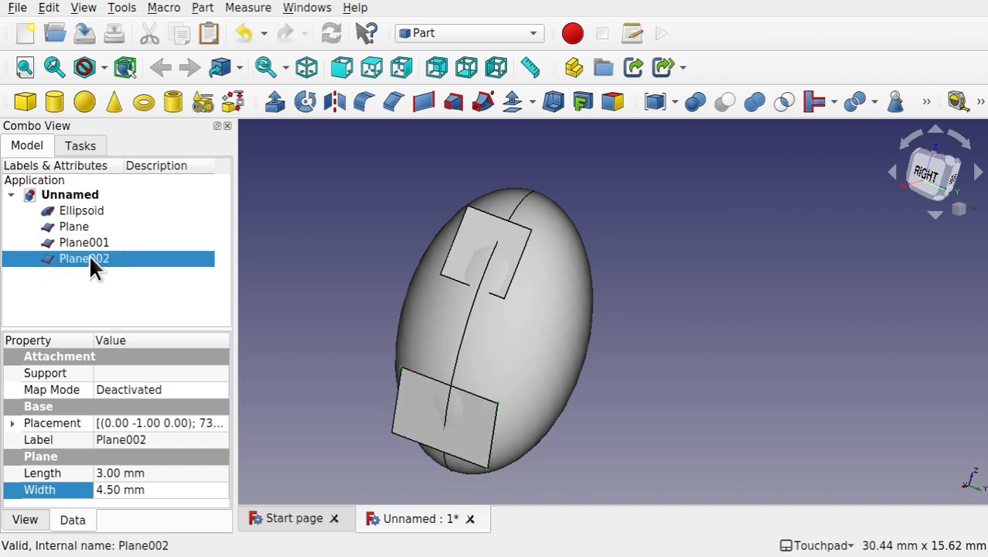
right_click(75, 258)
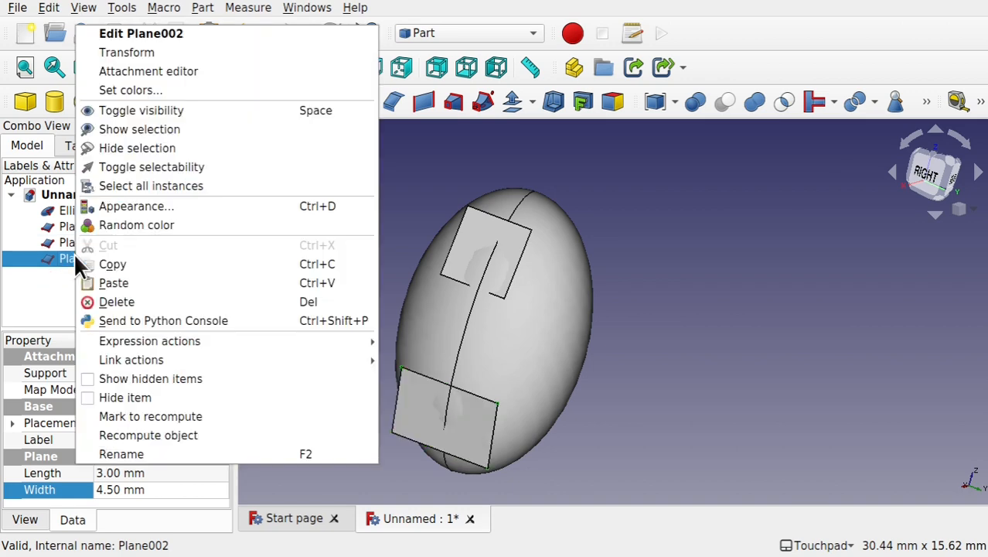
left_click(159, 38)
mouse_move(464, 381)
left_mouse_down("alt")
mouse_move(455, 398)
mouse_move(481, 380)
left_mouse_up("alt")
left_click_drag(534, 333, 751, 276)
left_click_drag(653, 230, 660, 293)
left_click_drag(661, 294, 663, 267, "alt")
left_click_drag(656, 361, 646, 292)
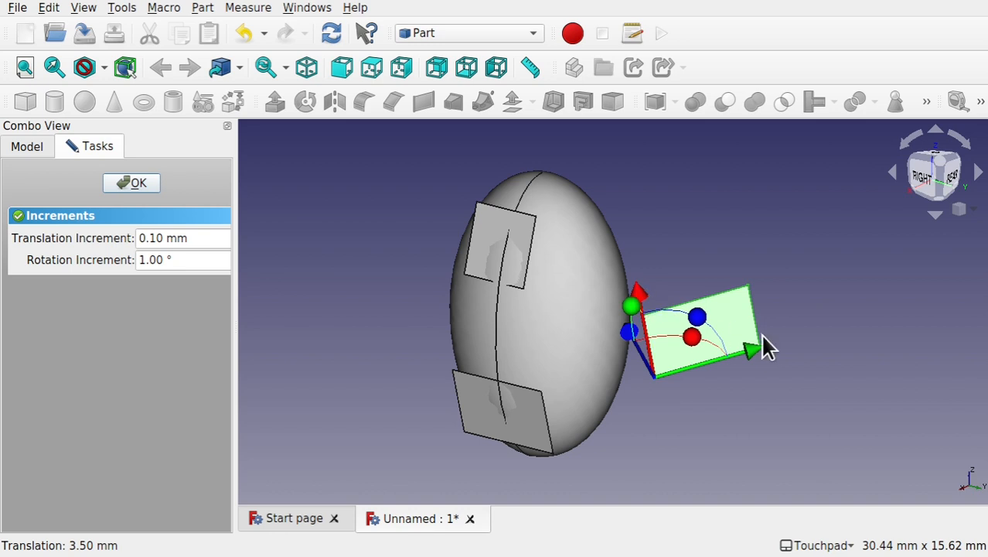
left_click_drag(758, 350, 667, 384)
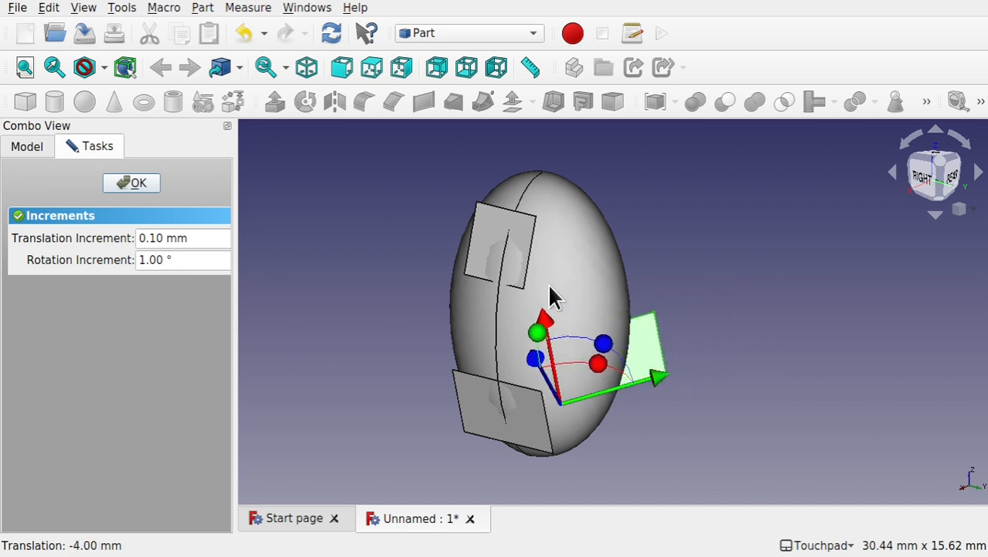
Step: Rotate the side plane by -87° about its Z axis, raise it 4.1 mm and slide it along X toward the ellipsoid's side
left_click_drag(550, 287, 563, 320, "alt")
left_click_drag(502, 225, 546, 268)
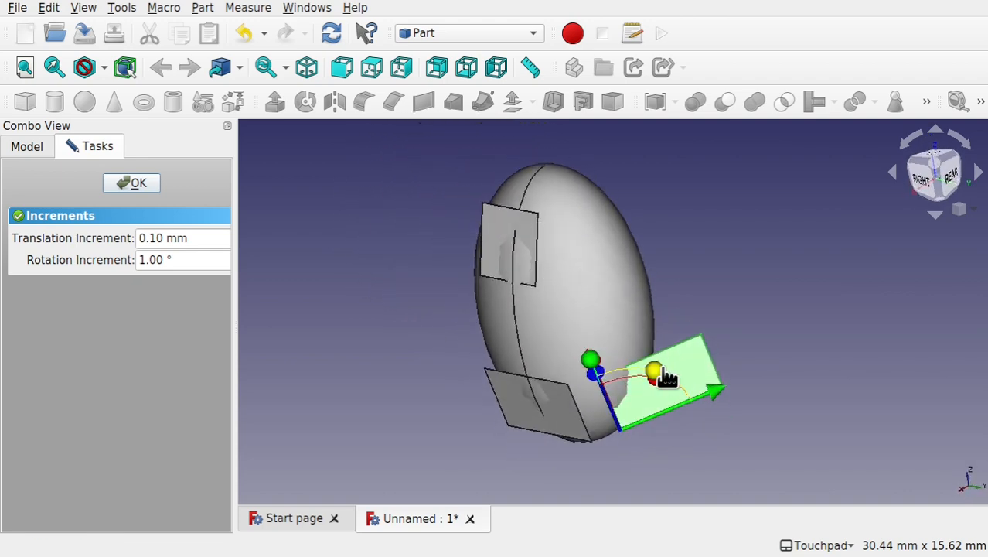
left_click_drag(657, 380, 542, 406)
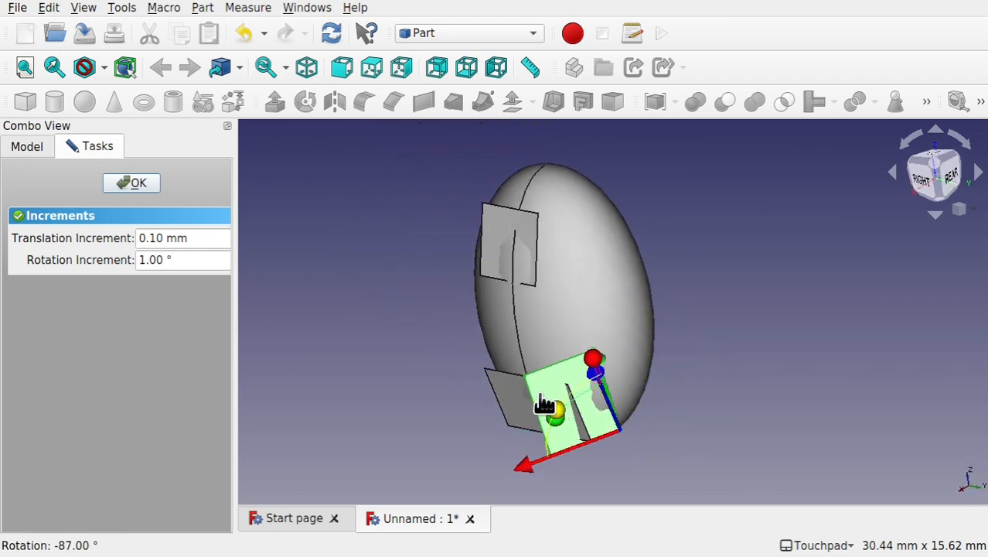
left_click_drag(592, 364, 568, 294)
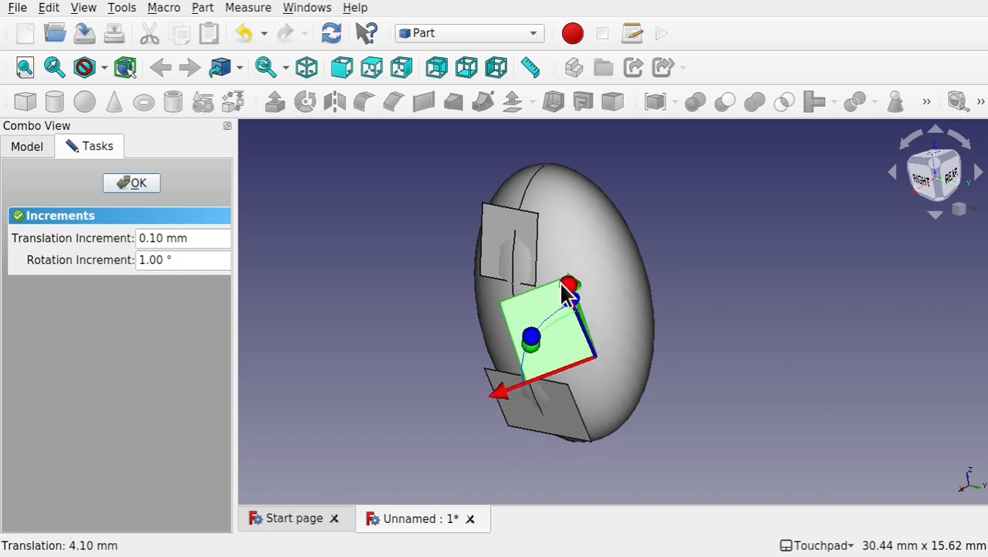
left_click_drag(497, 390, 558, 374)
Step: Fine-tune the side plane's offset and its rotation about Y so it lies close against the ellipsoid, and finish the transform
left_click_drag(535, 315, 551, 331, "alt")
left_click_drag(488, 304, 578, 292)
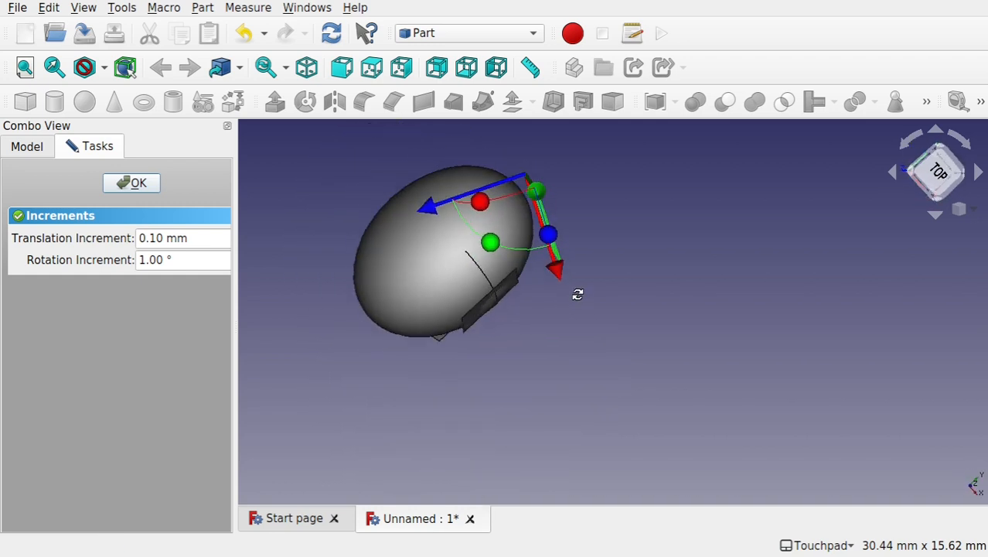
left_click_drag(433, 206, 425, 210)
mouse_move(554, 275)
left_mouse_down()
mouse_move(535, 245)
mouse_move(543, 265)
left_mouse_up()
left_click_drag(475, 242, 446, 263)
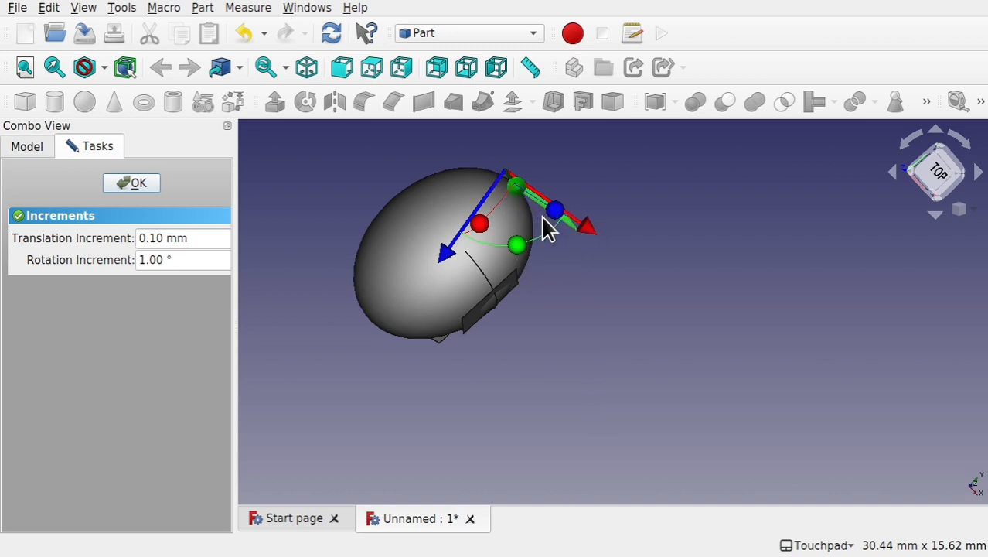
left_click_drag(548, 223, 532, 205, "shift")
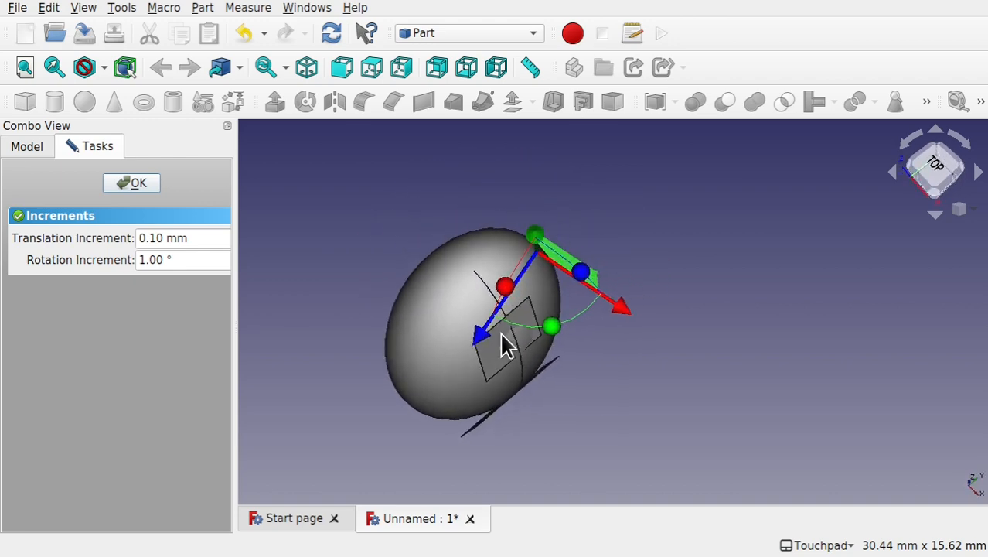
left_click_drag(503, 337, 543, 329, "shift")
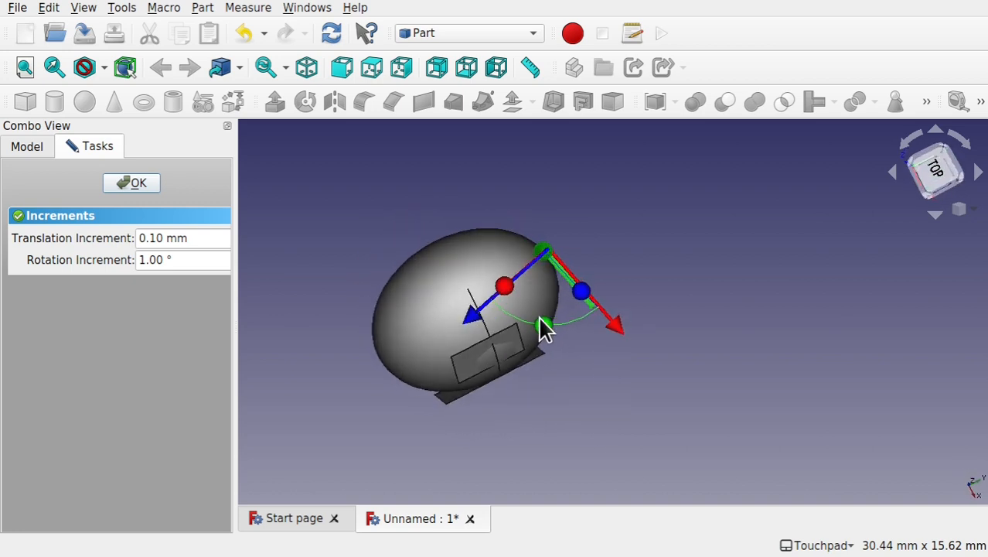
left_click_drag(551, 296, 586, 309, "shift")
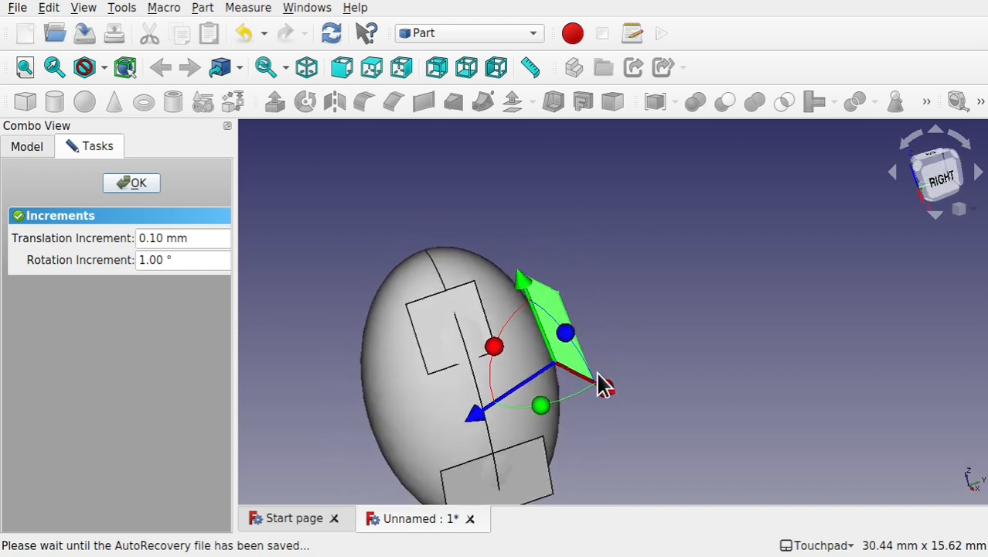
left_click(132, 183)
left_click_drag(574, 269, 547, 329, "shift")
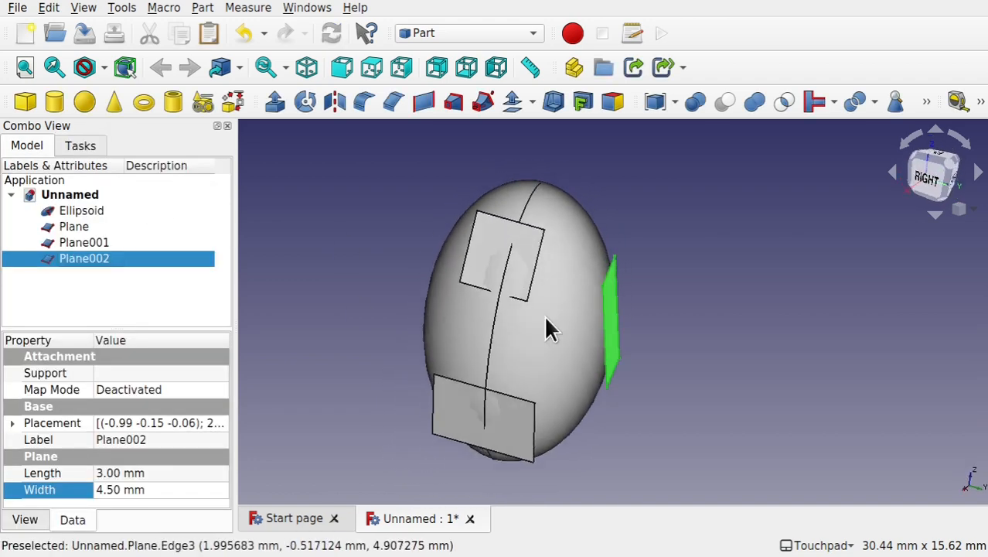
Step: Switch to the Curves workbench and create a blend surface between the facing edges of the upper and lower planes
left_click(461, 31)
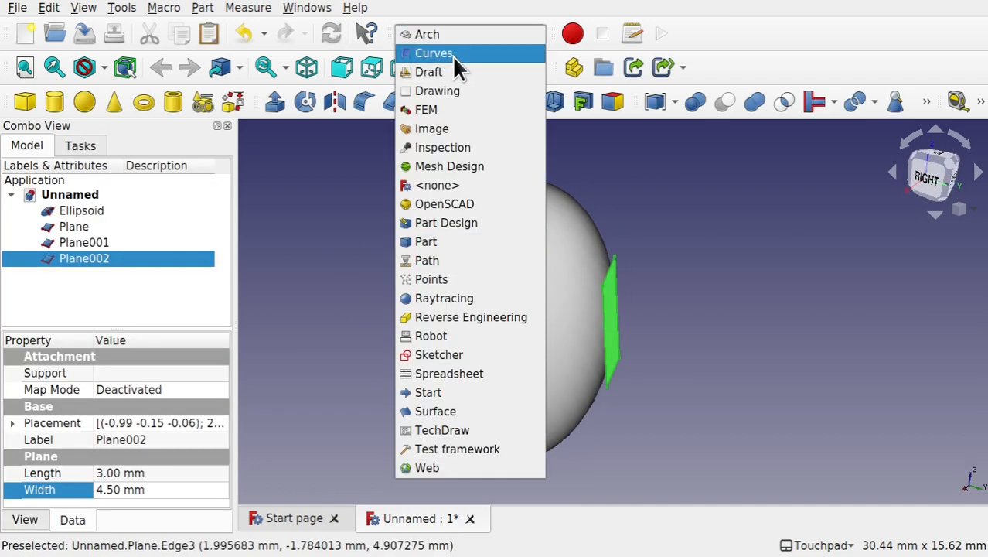
left_click(453, 53)
left_click(728, 250)
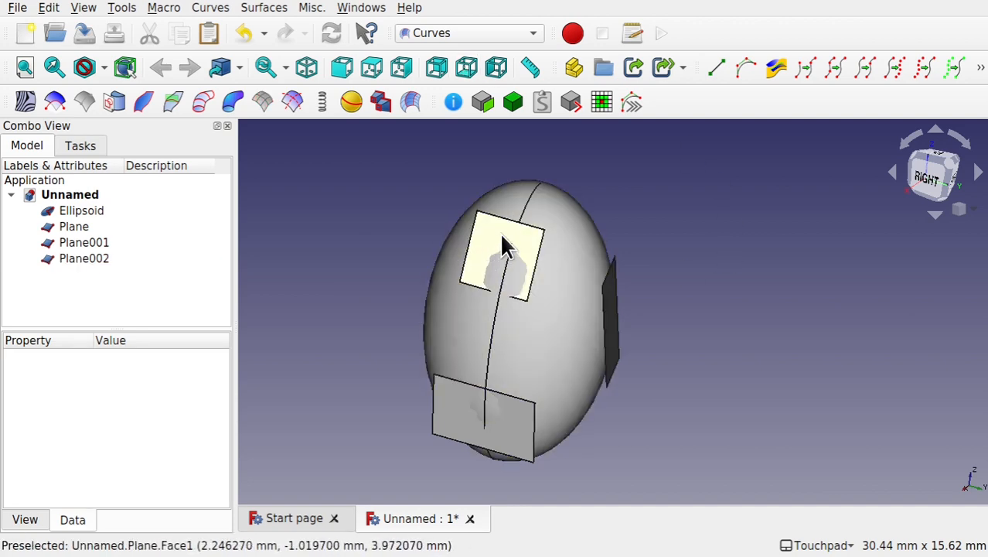
left_click(507, 240)
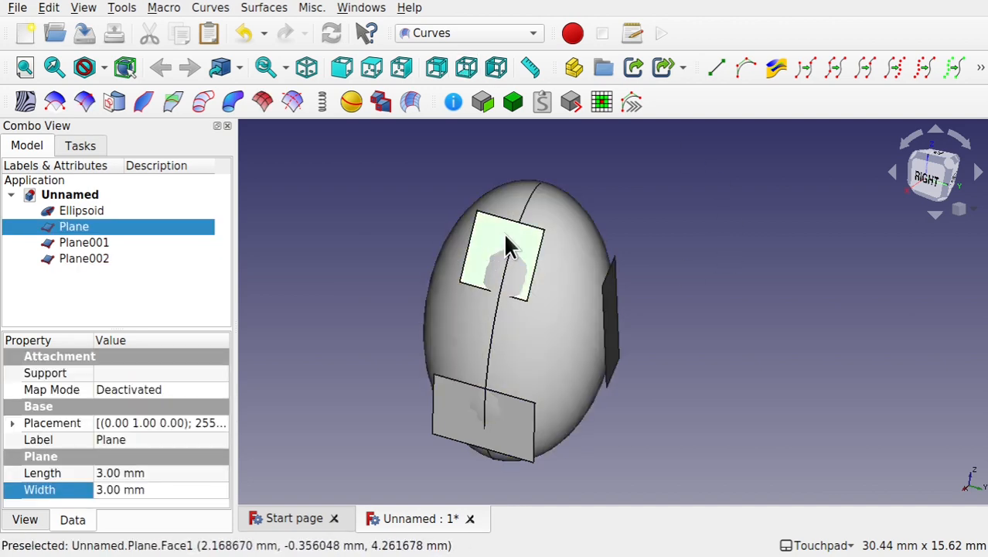
left_click(475, 287)
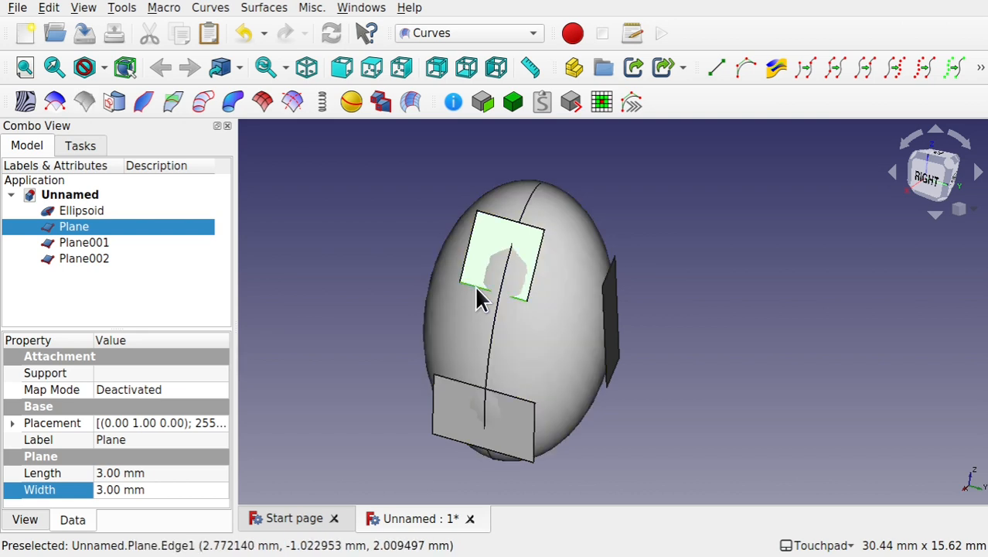
left_click(455, 414, "ctrl")
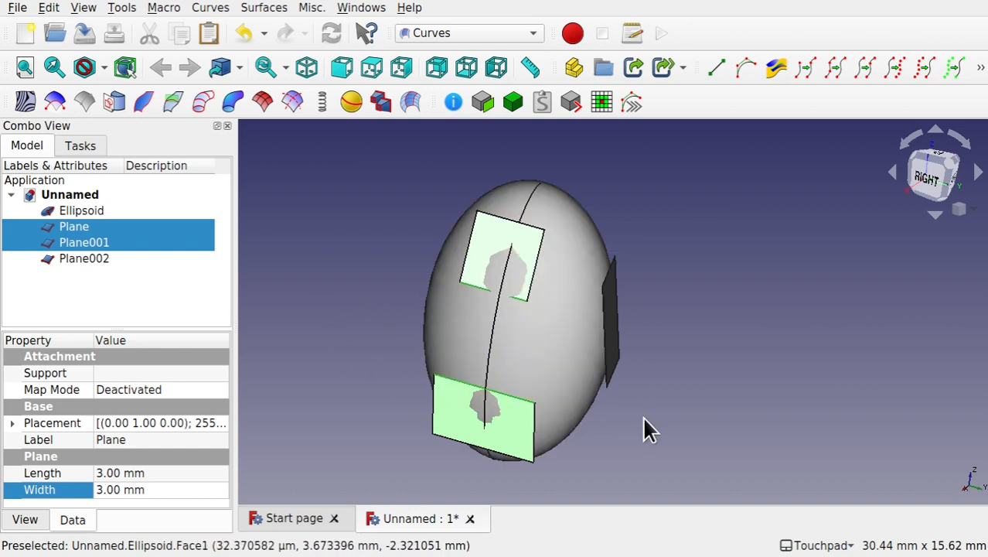
mouse_move(627, 416)
middle_mouse_down("alt")
mouse_move(496, 387)
mouse_move(611, 420)
middle_mouse_up("alt")
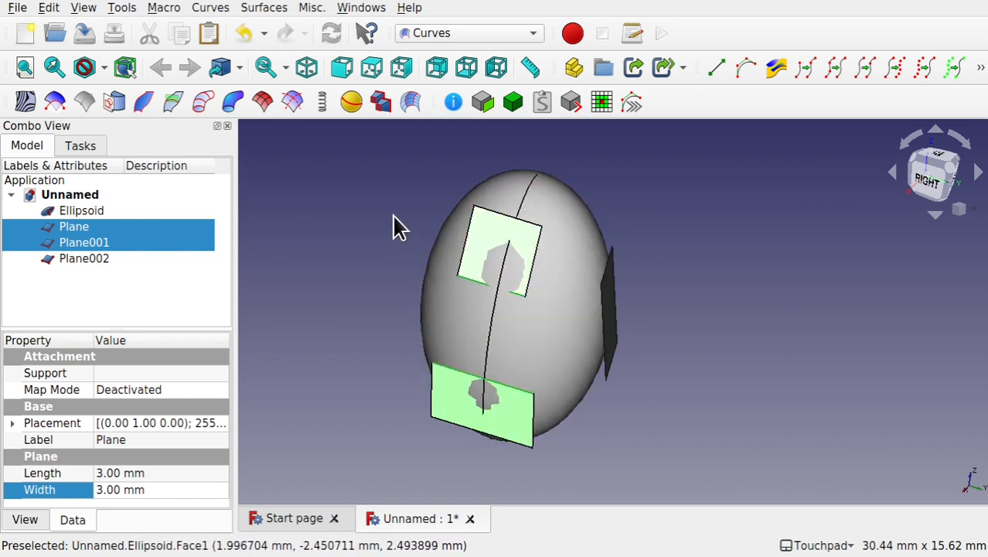
left_click(411, 104)
left_click_drag(521, 383, 523, 362, "shift")
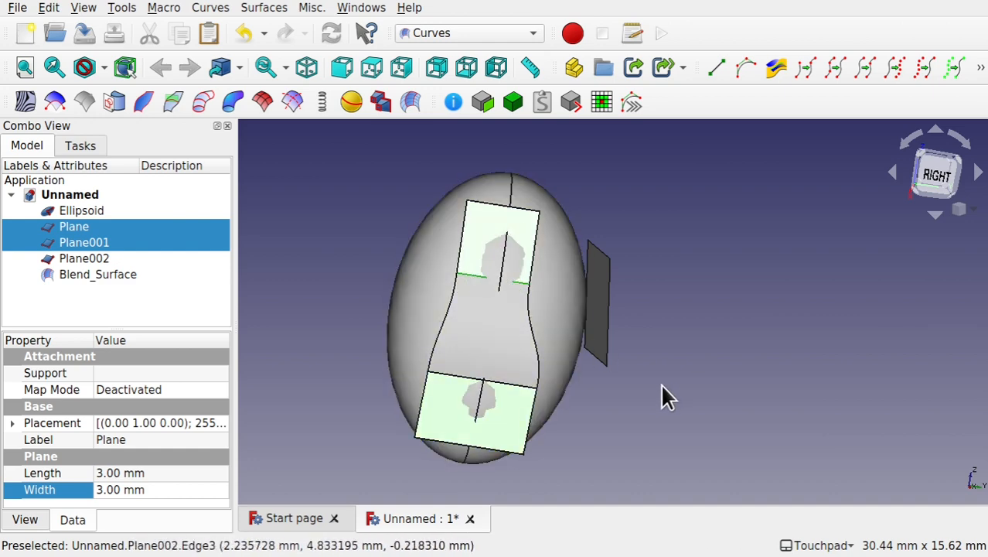
left_click_drag(654, 378, 551, 299, "alt")
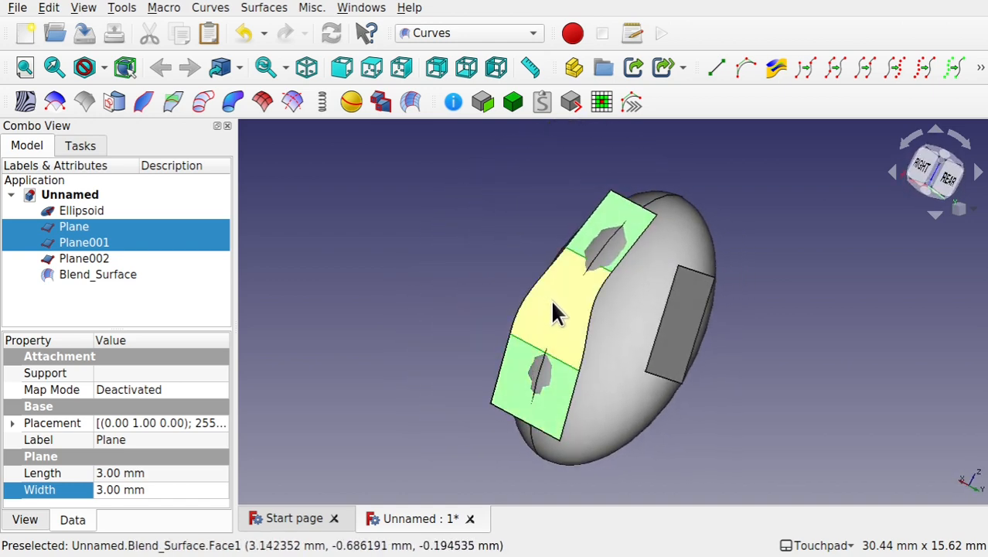
Step: Create a second blend surface from the first blend's side edge to the far vertical edge of the side plane
left_click(553, 301)
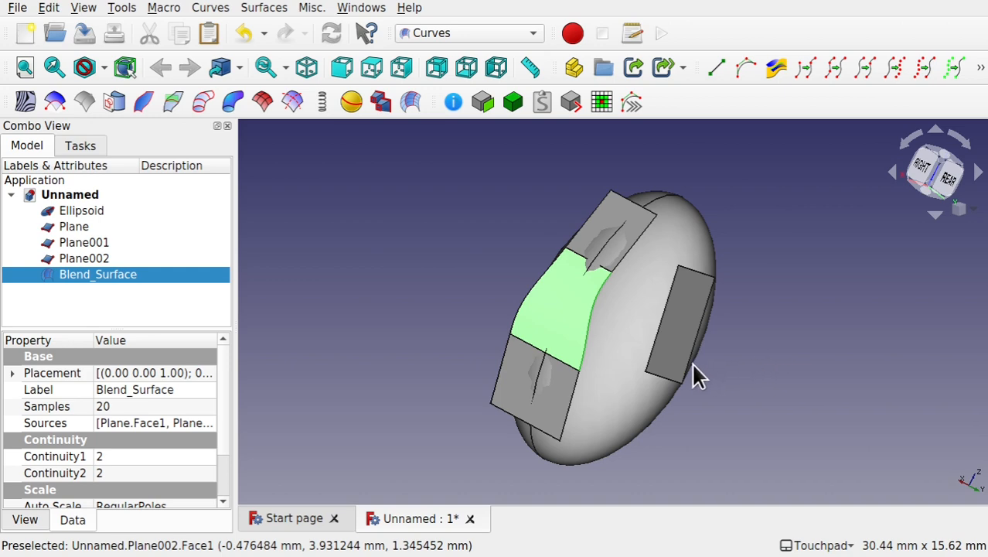
mouse_move(645, 332)
left_mouse_down("shift")
mouse_move(564, 361)
mouse_move(551, 352)
mouse_move(646, 344)
left_mouse_up("shift")
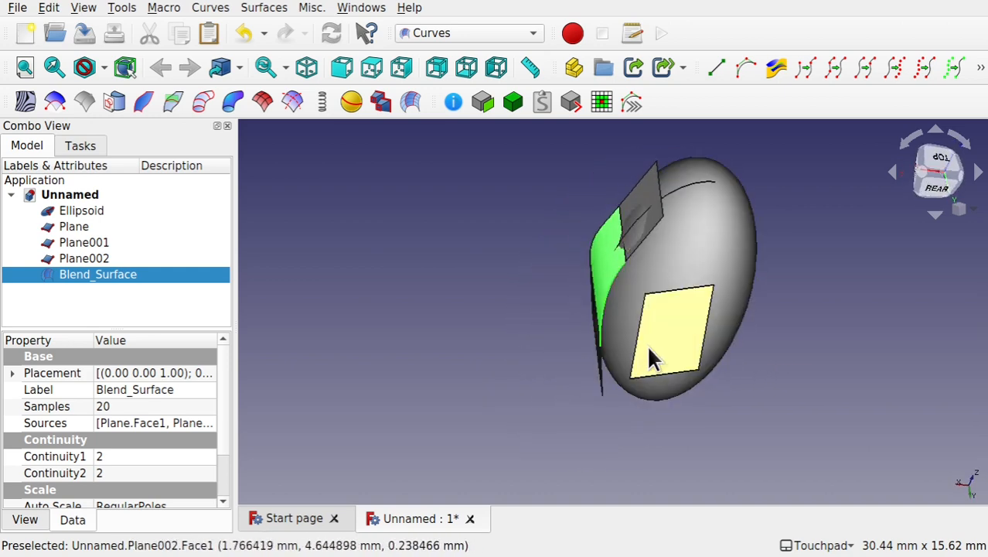
left_click(663, 336, "ctrl")
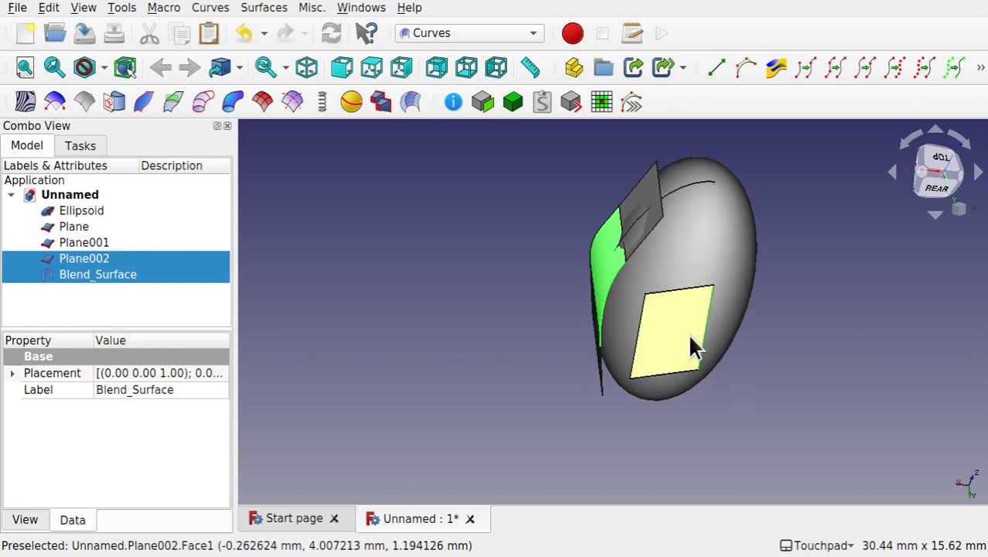
left_click_drag(691, 347, 599, 338, "shift")
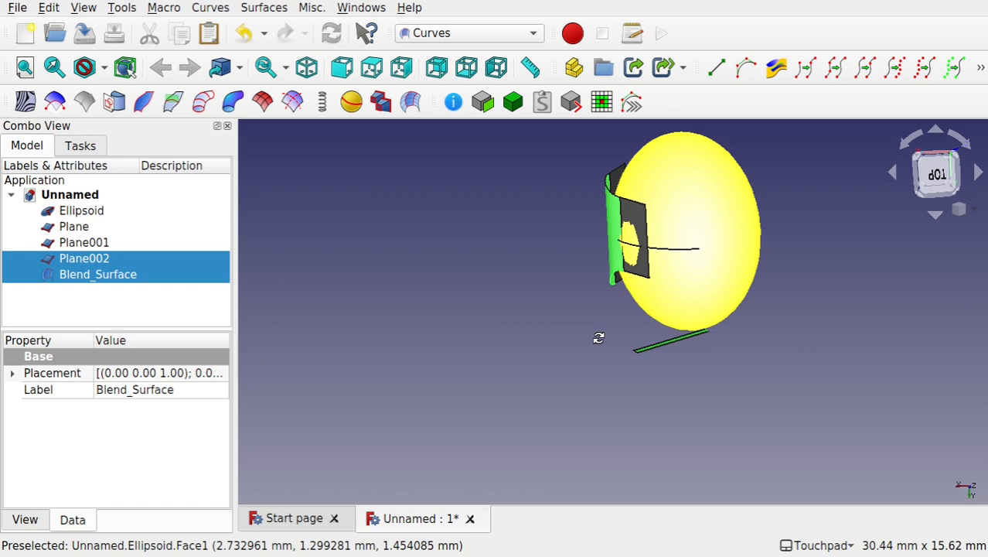
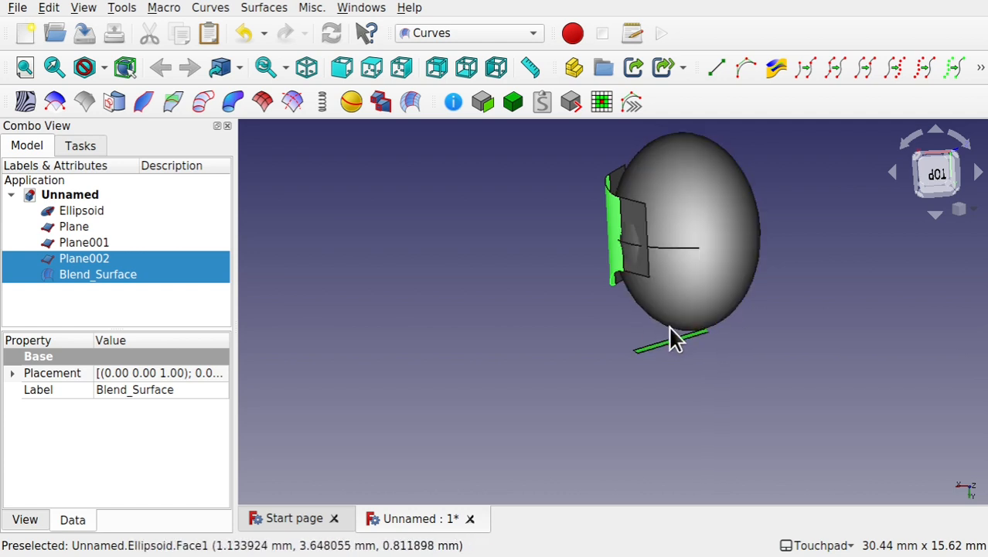
left_click(412, 107)
left_click_drag(596, 291, 596, 220, "alt")
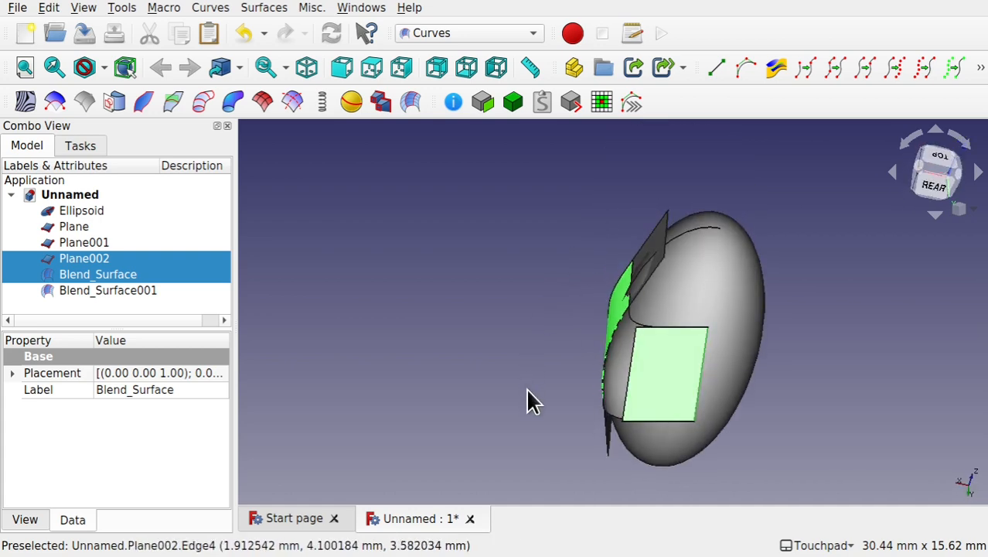
left_click_drag(532, 399, 556, 406, "alt")
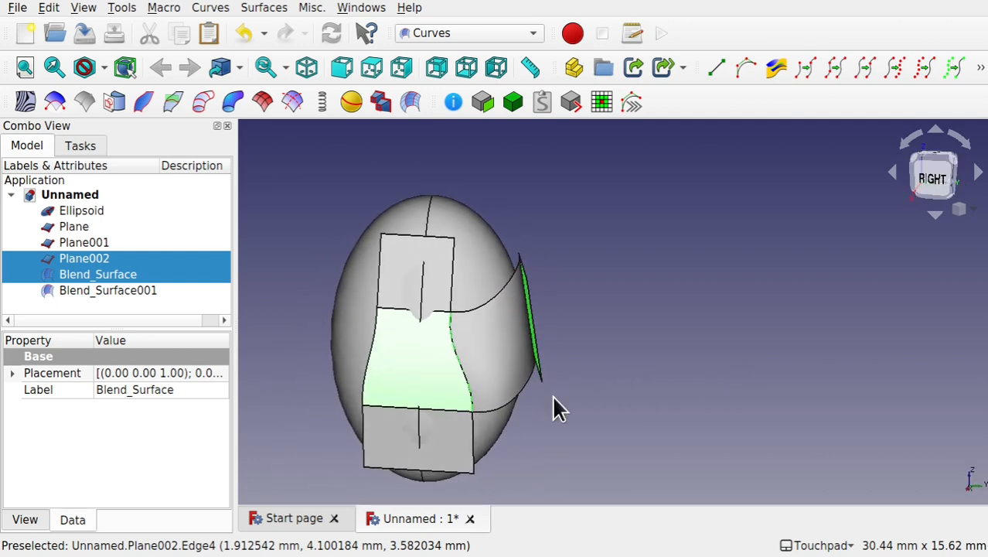
Step: Hide the three planes so that only the ellipsoid and the two blend surfaces are displayed
left_click(84, 258)
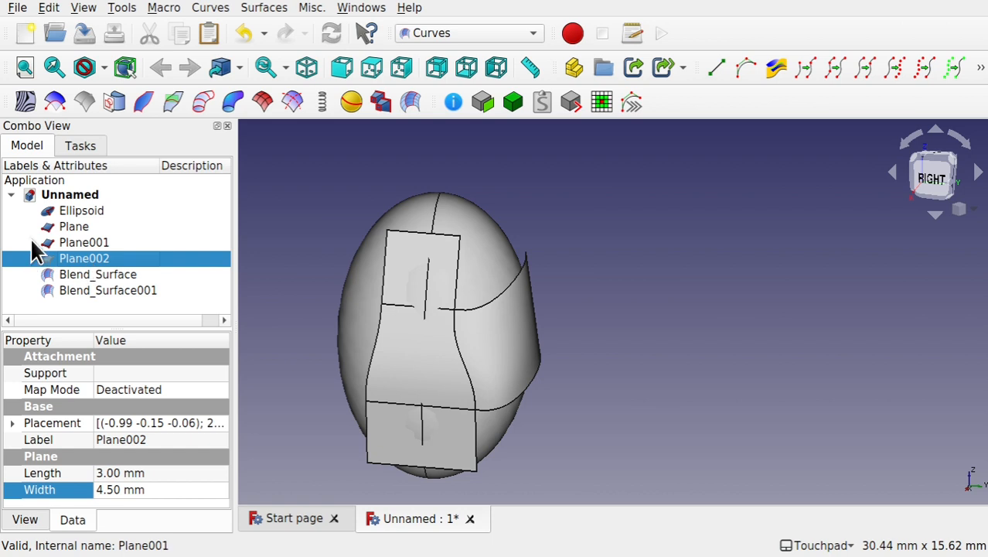
left_click(76, 246)
key("space")
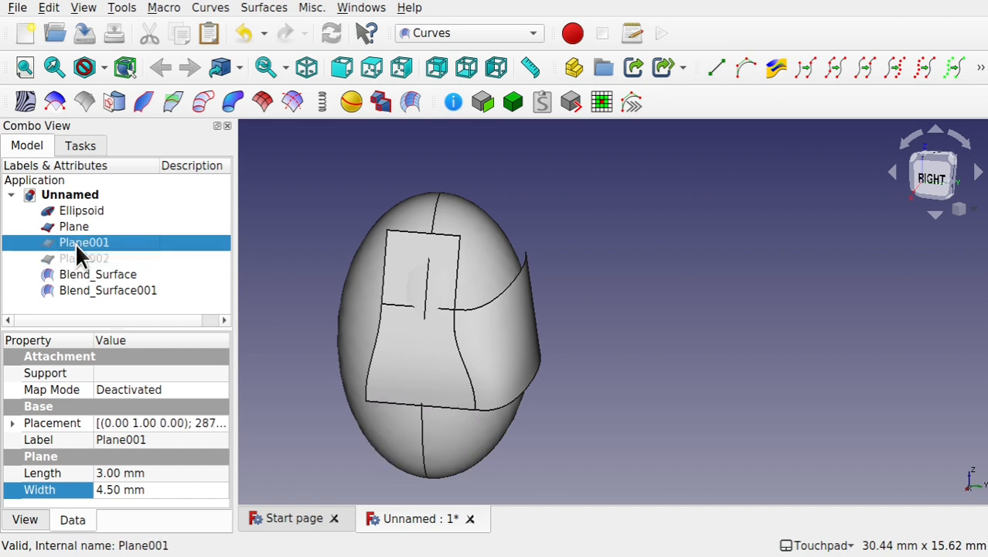
left_click(81, 222)
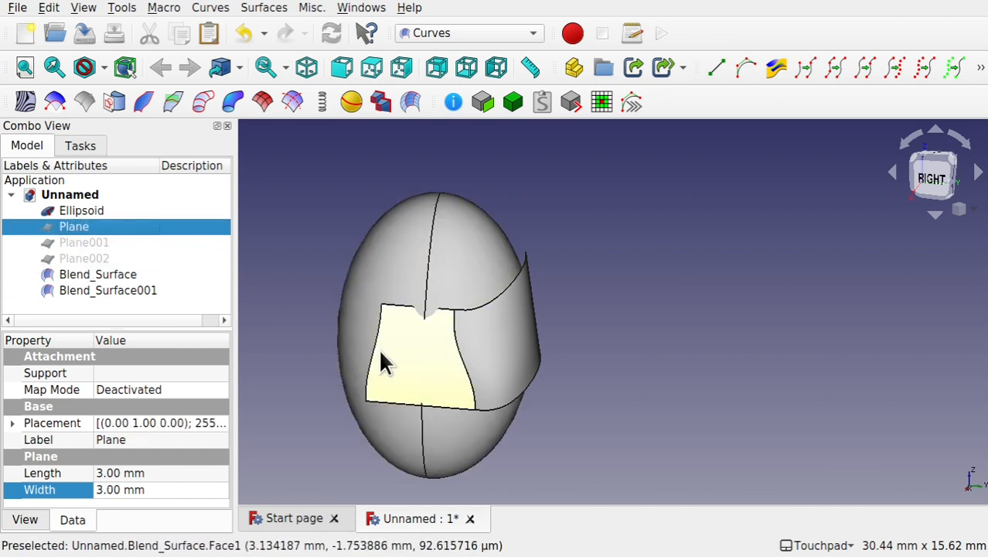
left_click_drag(451, 291, 507, 284, "alt")
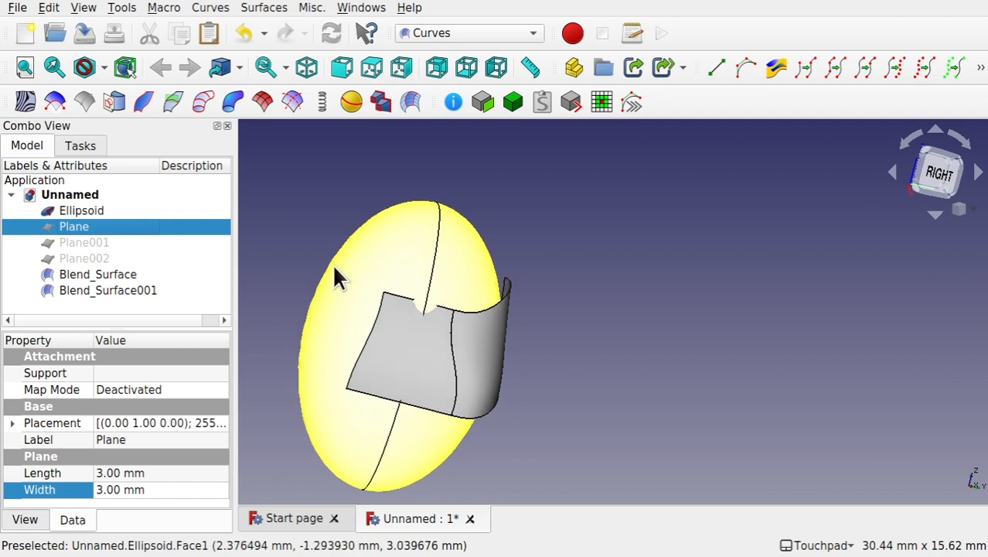
key("space")
Step: Delete both blend surfaces and the ellipsoid from the document
left_click(106, 292)
key("Delete")
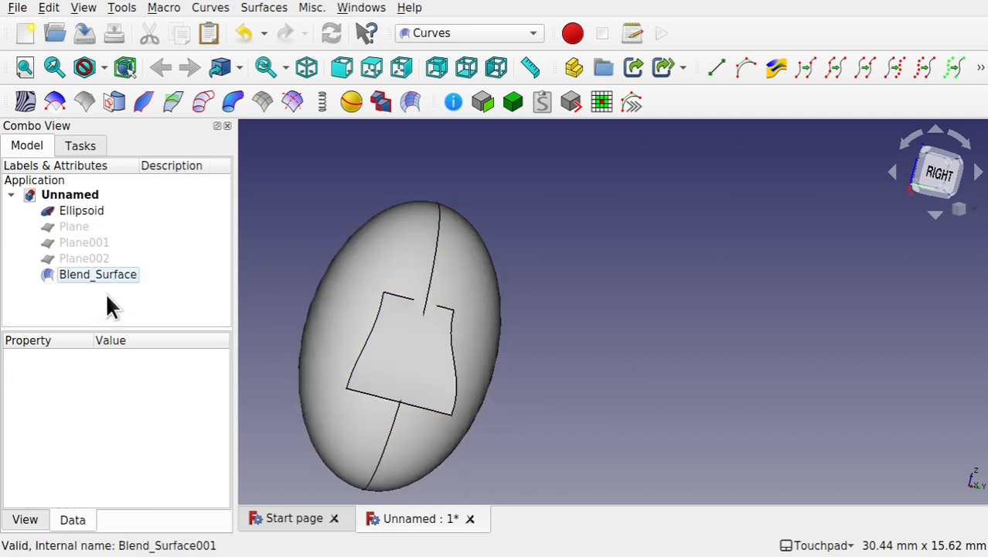
left_click(98, 274)
key("Delete")
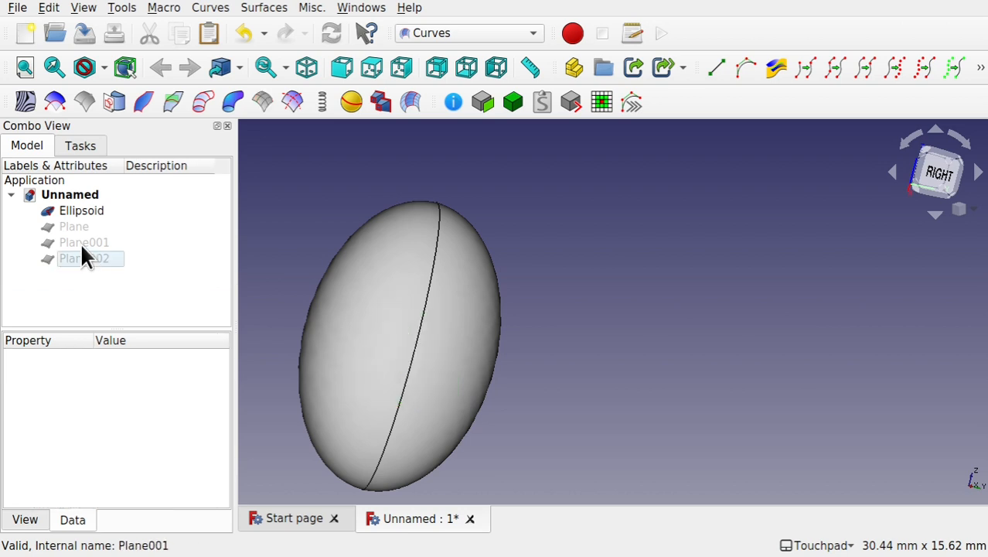
left_click(92, 209)
key("Delete")
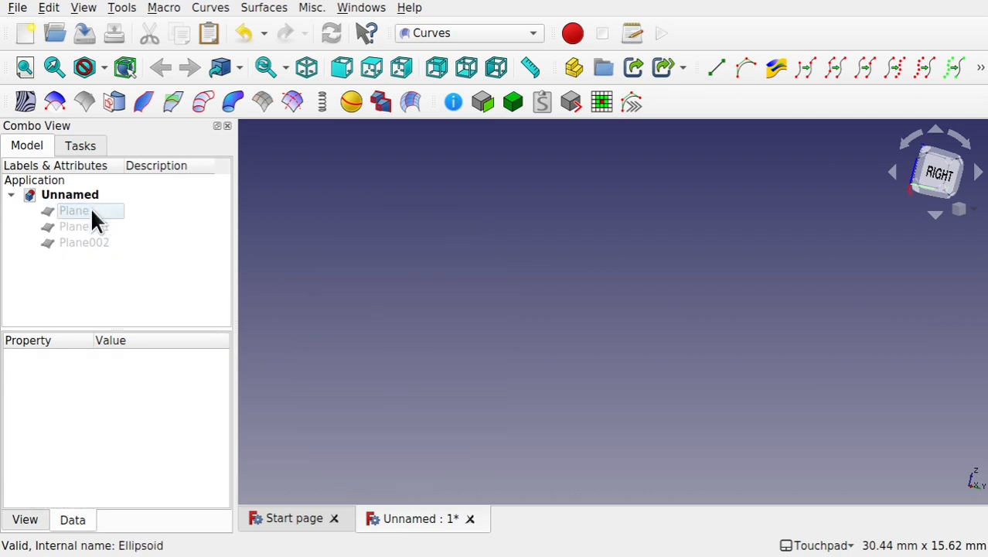
Step: Make the three hidden planes visible again, view them from different angles, and delete all three from the document
left_click(91, 208)
key("space")
left_click(89, 222)
key("space")
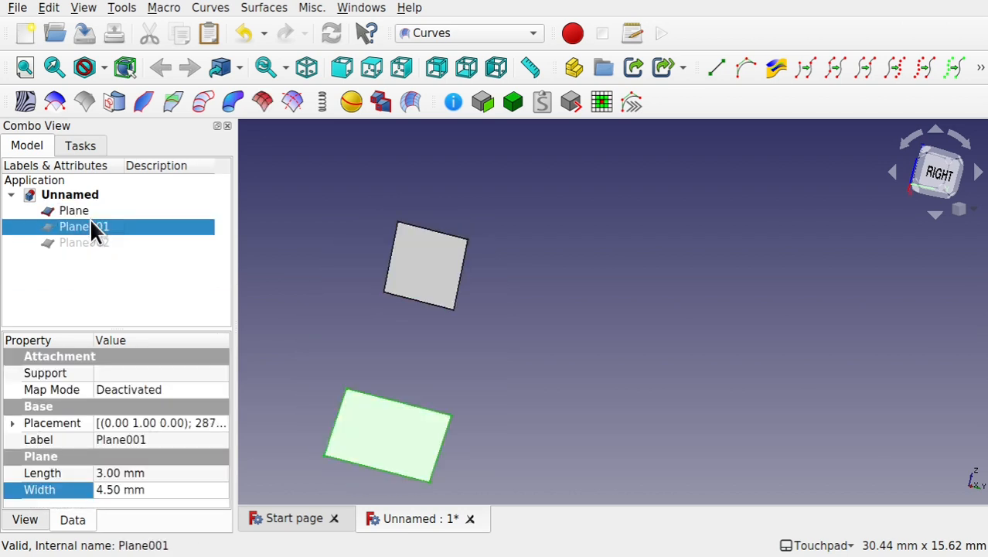
left_click(80, 241)
key("space")
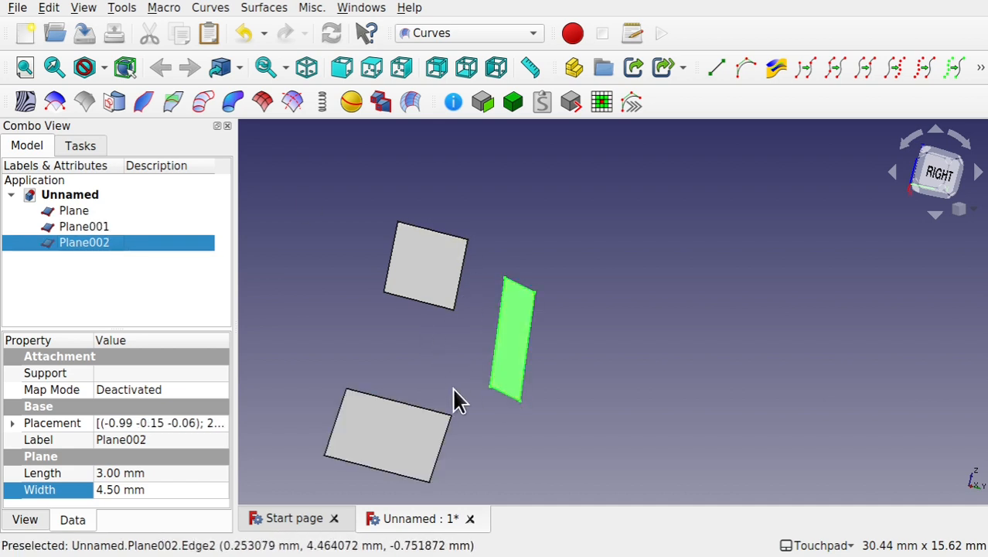
left_click_drag(409, 345, 369, 346, "shift")
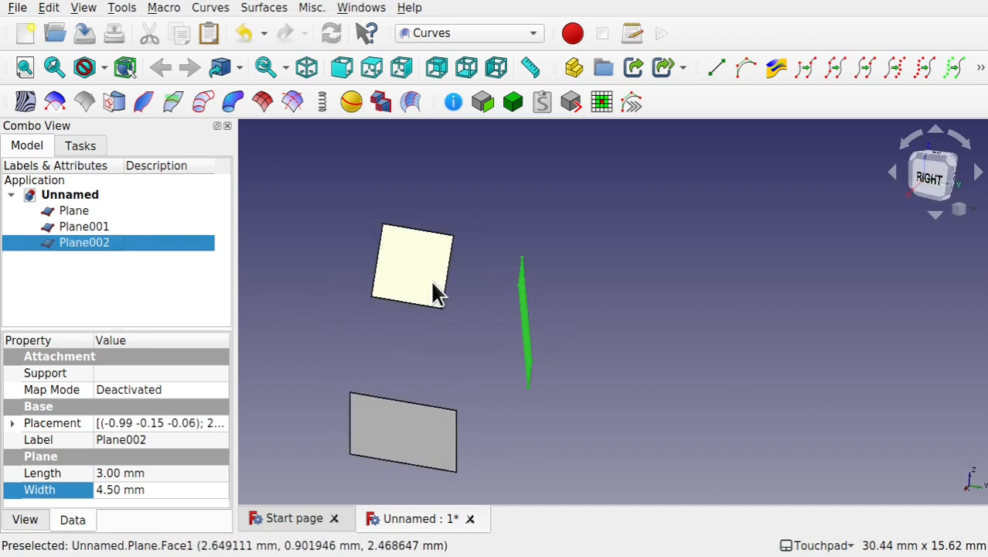
mouse_move(456, 349)
left_mouse_down("shift")
mouse_move(518, 353)
mouse_move(287, 316)
mouse_move(471, 333)
mouse_move(456, 342)
left_mouse_up("shift")
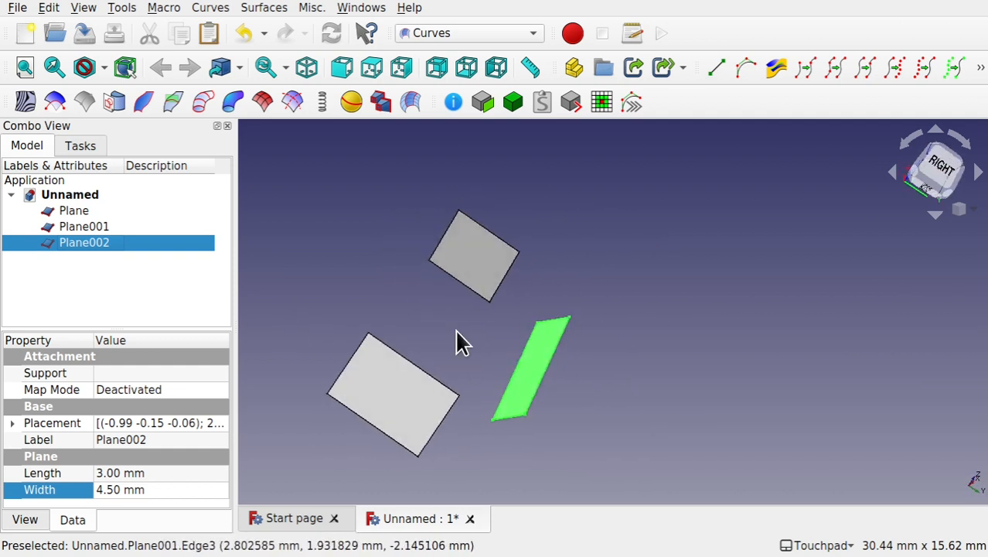
left_click(79, 215, "shift")
key("Delete")
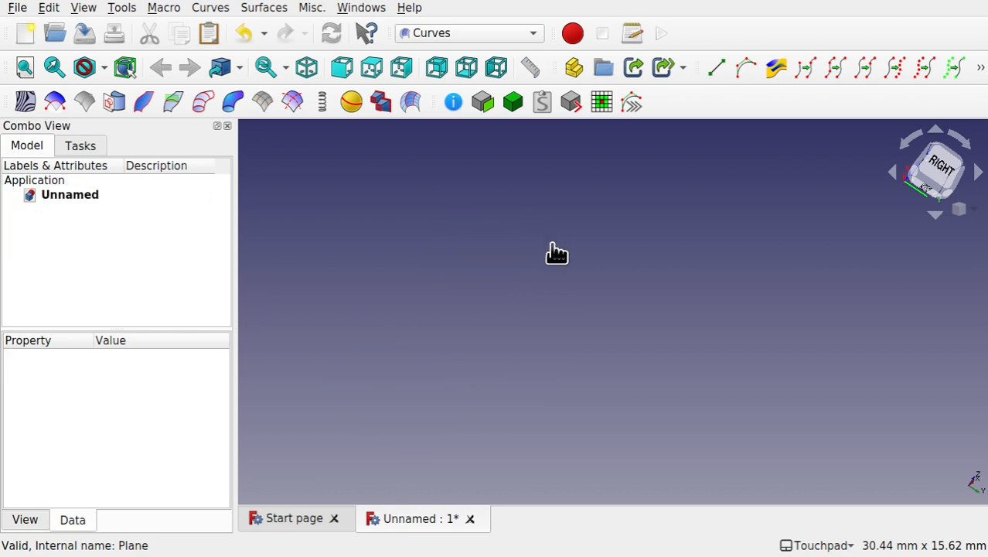
Step: Switch to the Sketcher workbench and create a new sketch on the XY-Plane with 0.00 mm offset
left_click(468, 34)
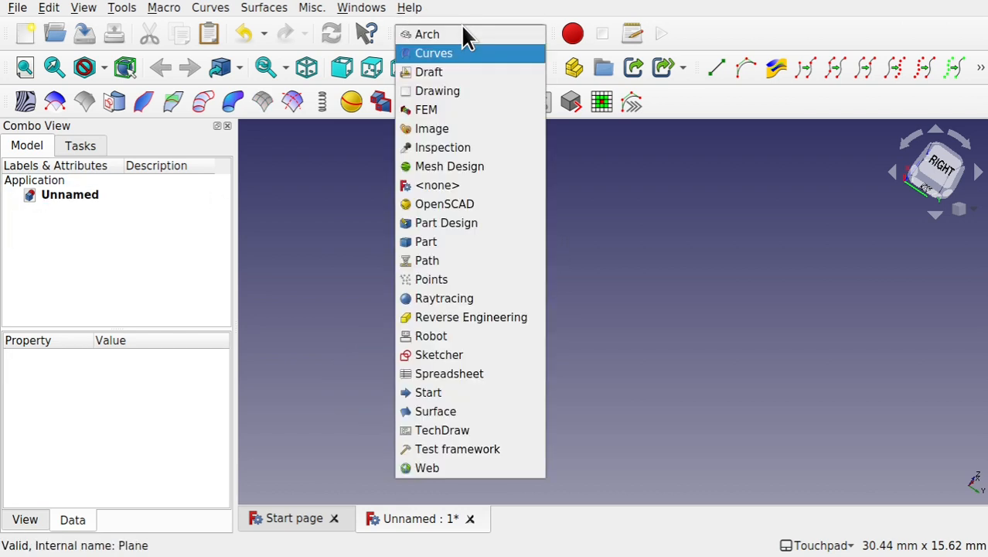
left_click(483, 353)
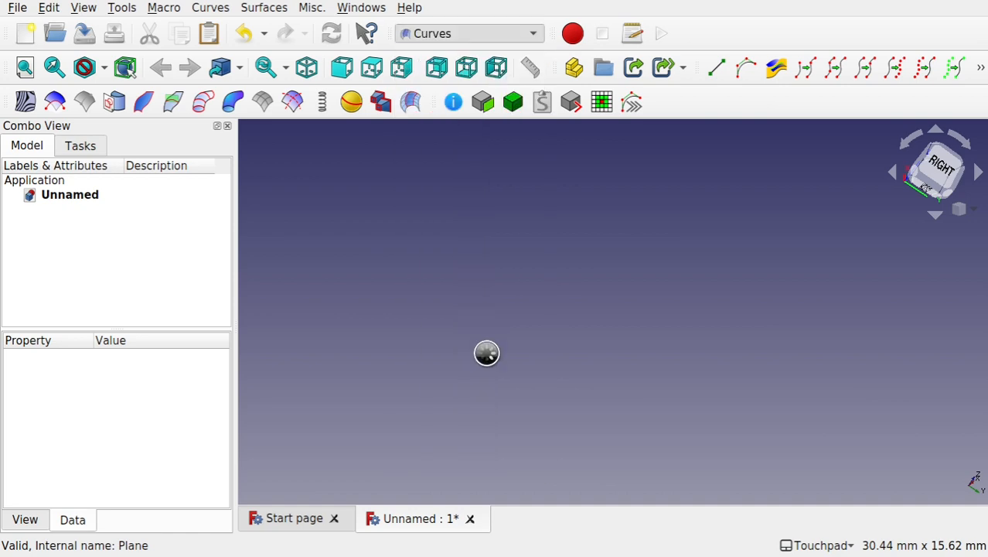
left_click(717, 71)
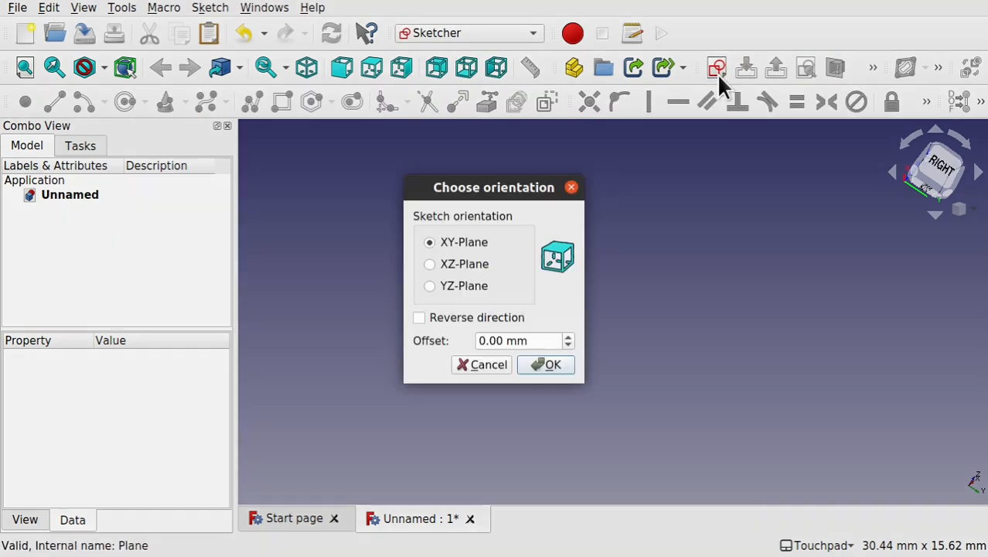
left_click(545, 368)
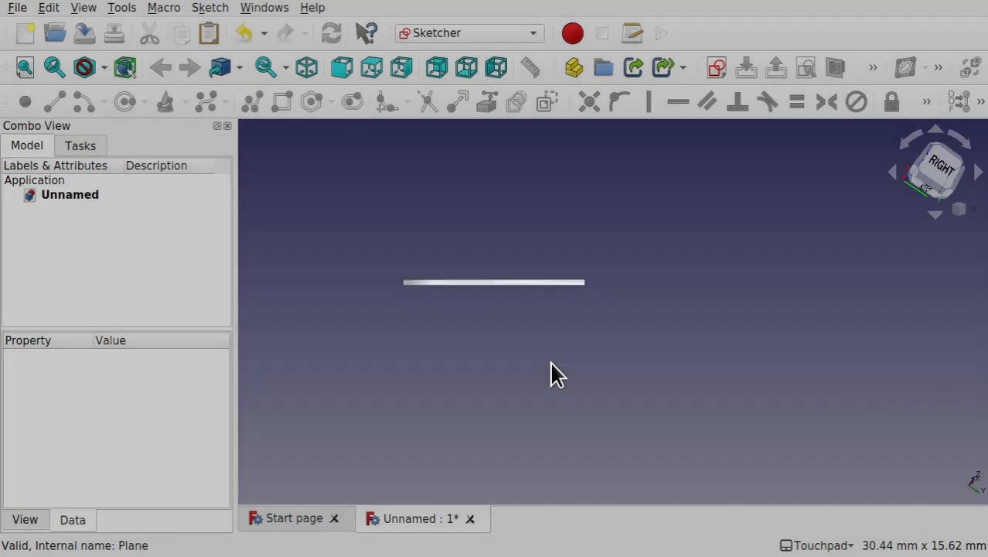
scroll(580, 315, "down", 2)
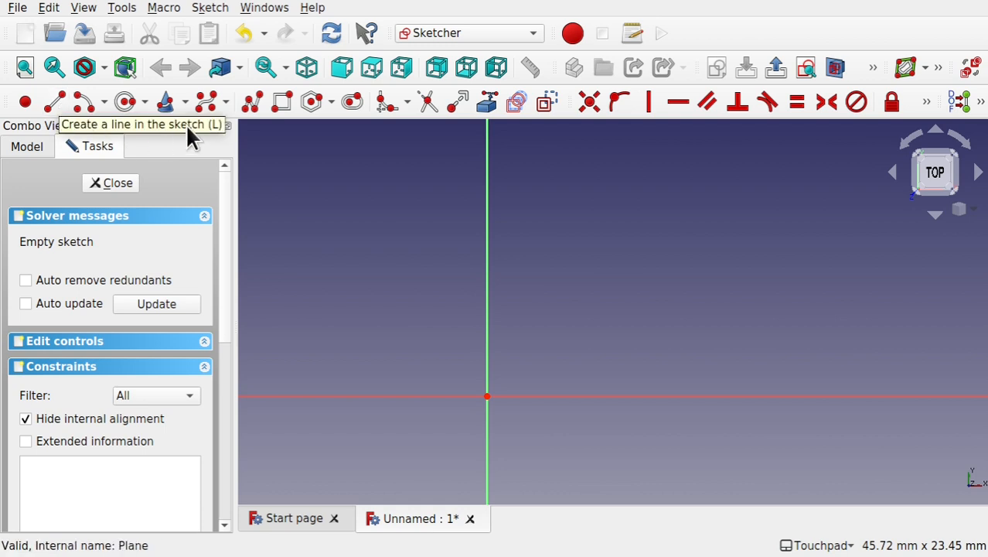
Step: Draw a C-shaped B-spline with four control points on the negative X side of the vertical axis and close the sketch
left_click(201, 101)
left_click(392, 380)
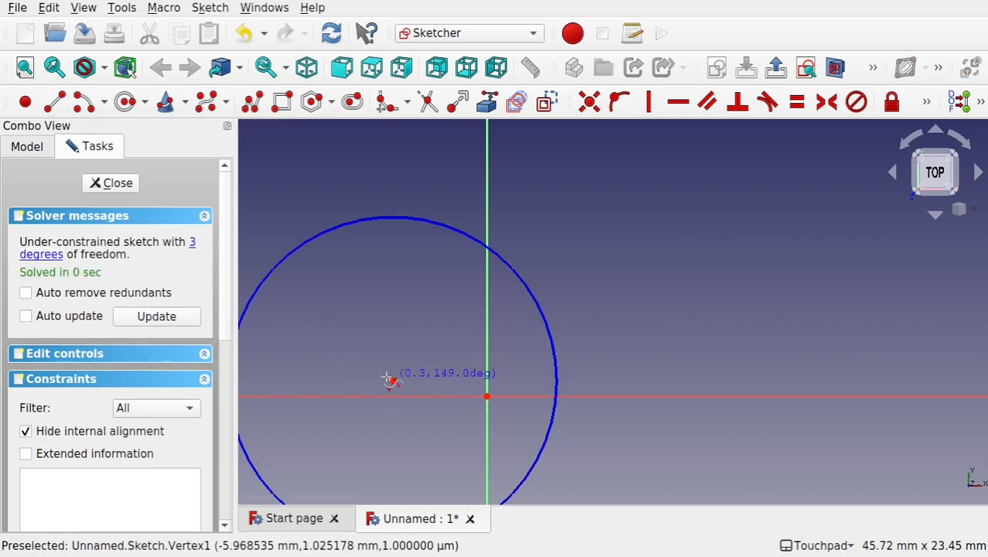
left_click(327, 279)
left_click(337, 160)
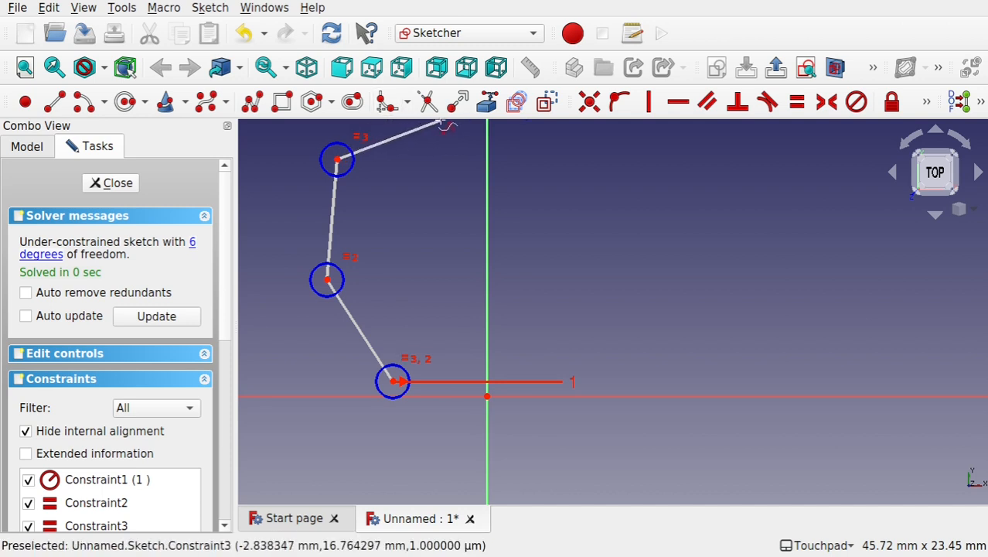
key("Up")
key("Up")
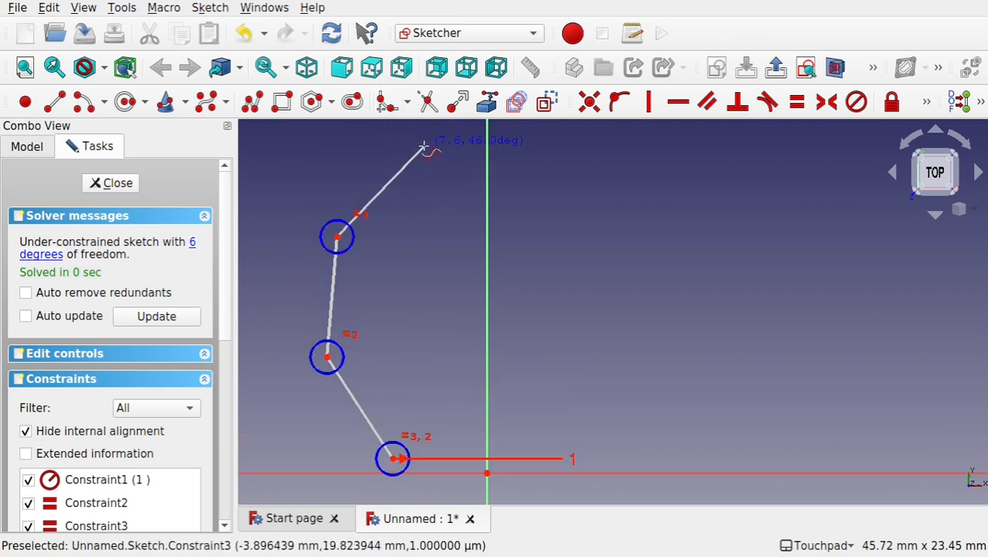
left_click(423, 146)
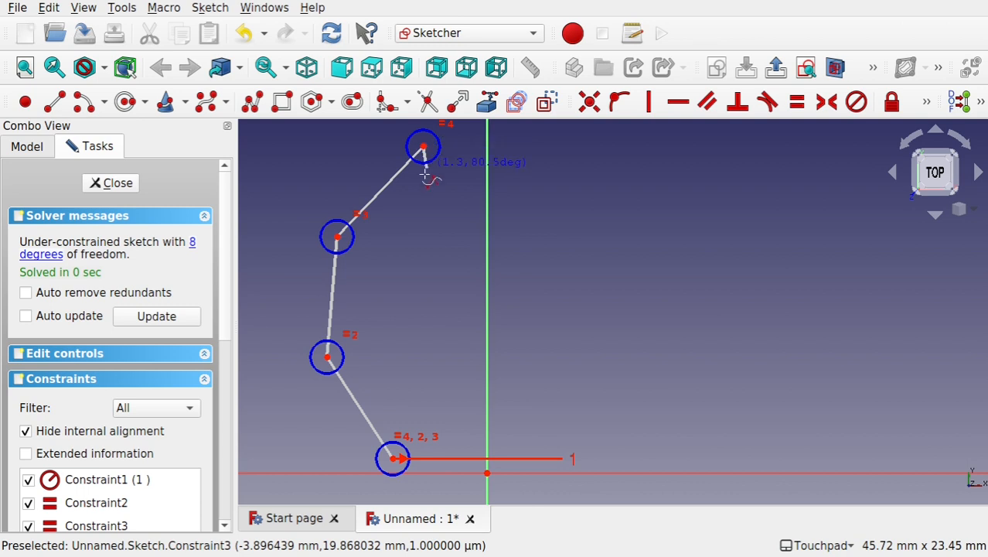
right_click(418, 224)
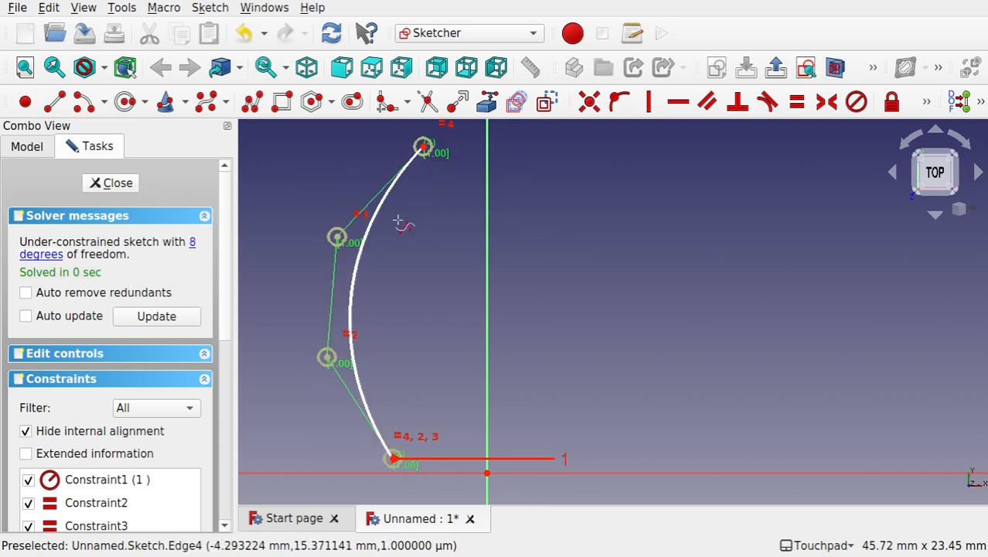
left_click(116, 182)
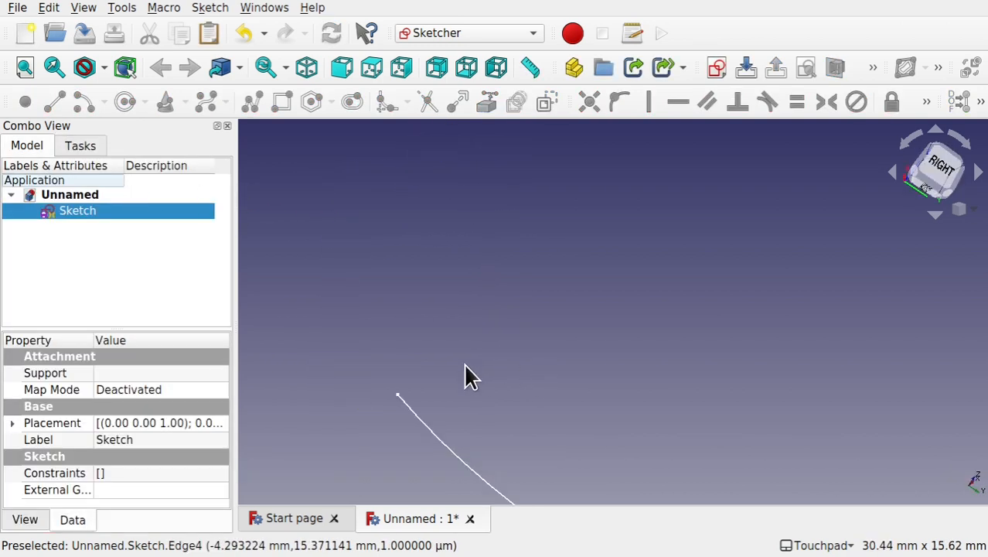
Step: Reopen the sketch, add a vertical line across the vertical axis from the B-spline, roughly matching its height, and close the sketch
double_click(75, 210)
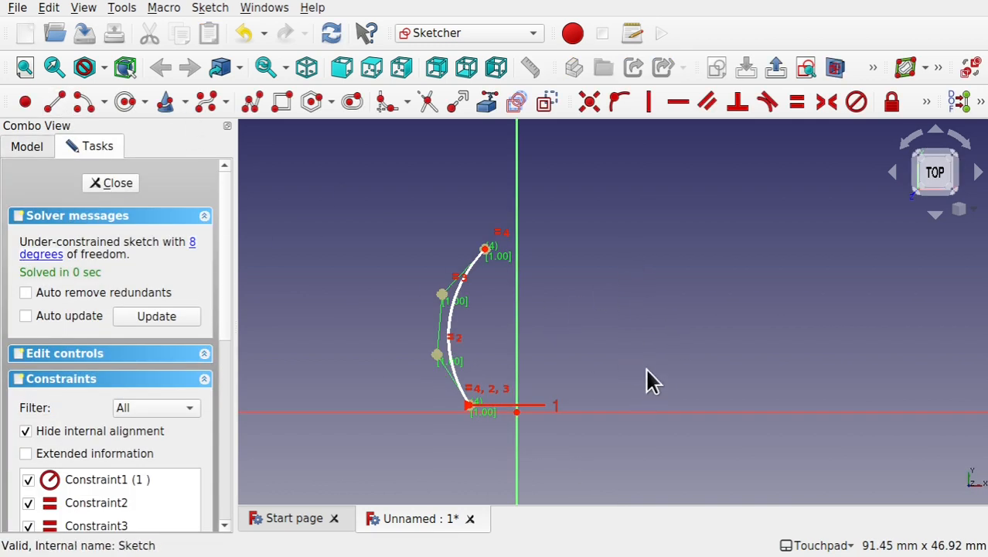
left_click(55, 101)
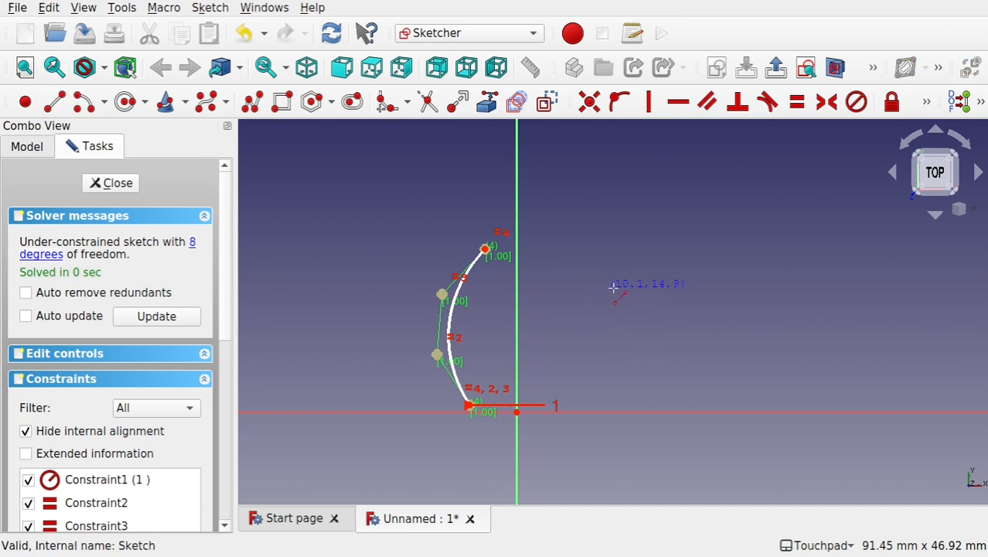
left_click(633, 261)
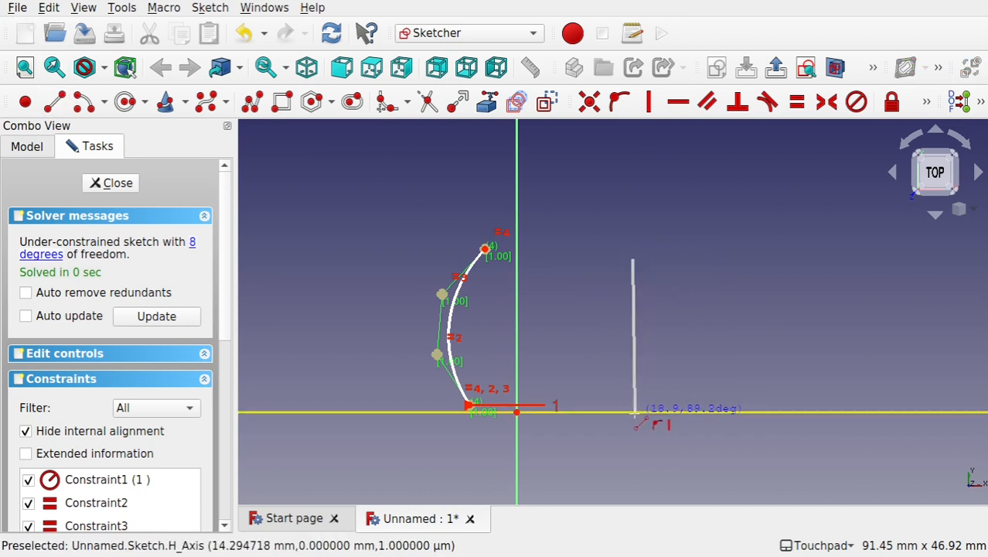
left_click(634, 404)
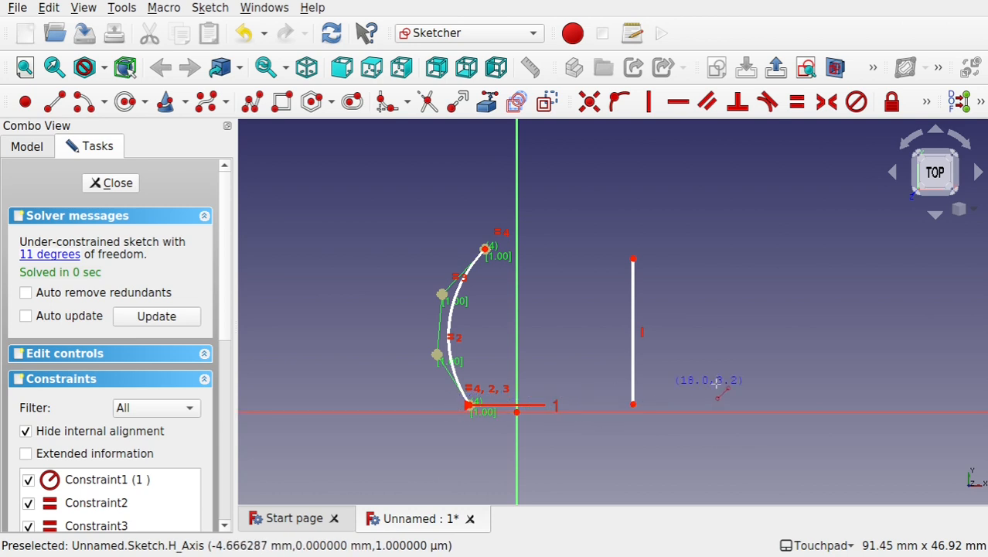
left_click(112, 184)
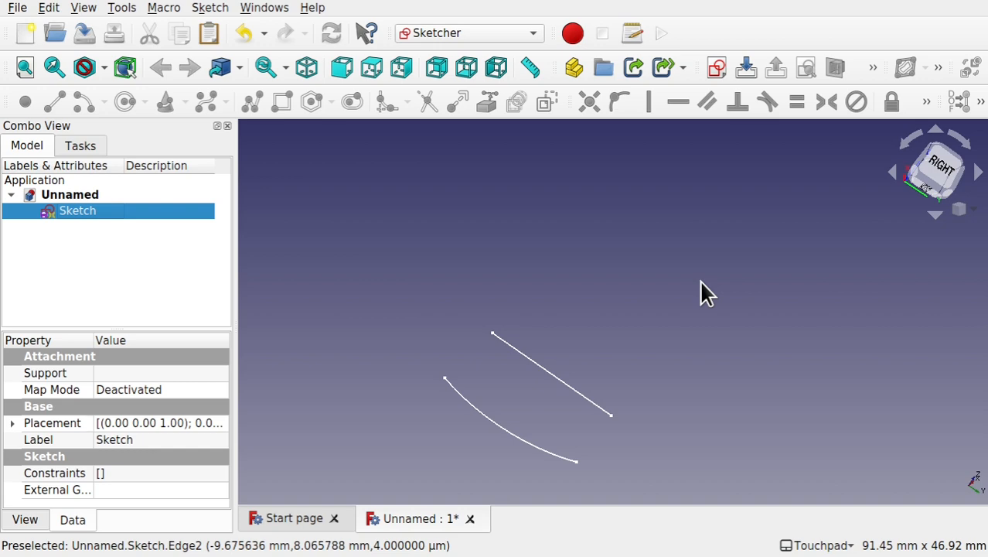
Step: Create a second, unattached sketch on the XY-Plane with 0.00 mm offset
left_click(716, 68)
left_click(563, 312)
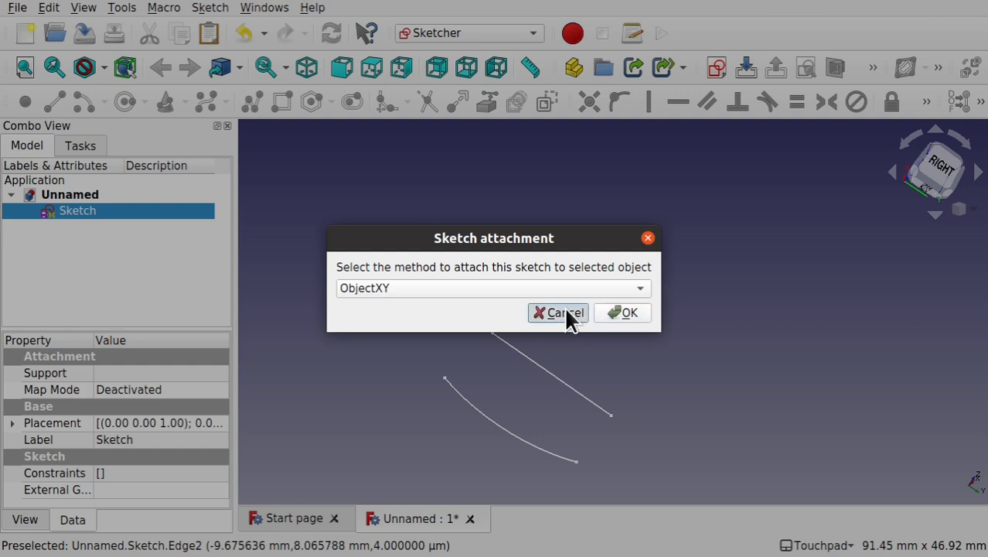
left_click(337, 232)
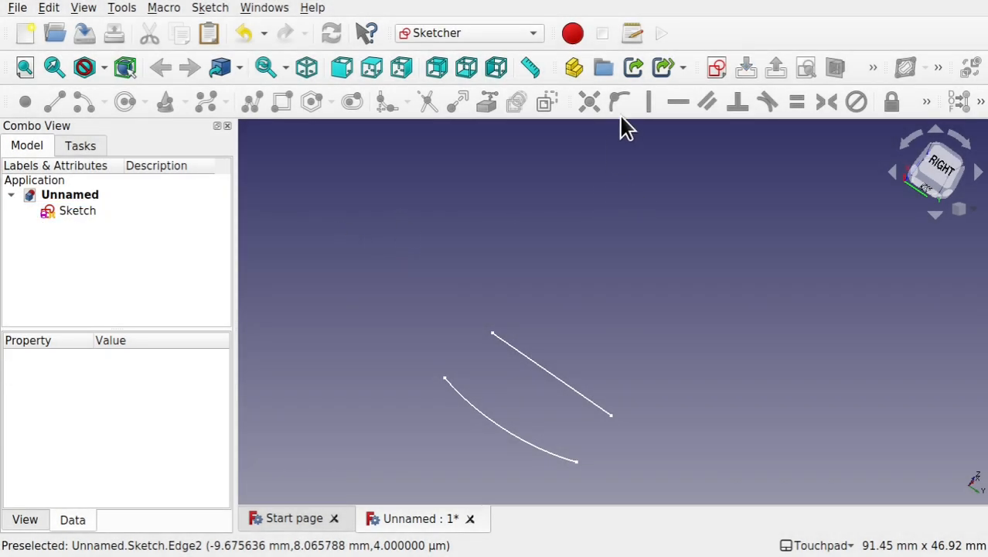
left_click(718, 68)
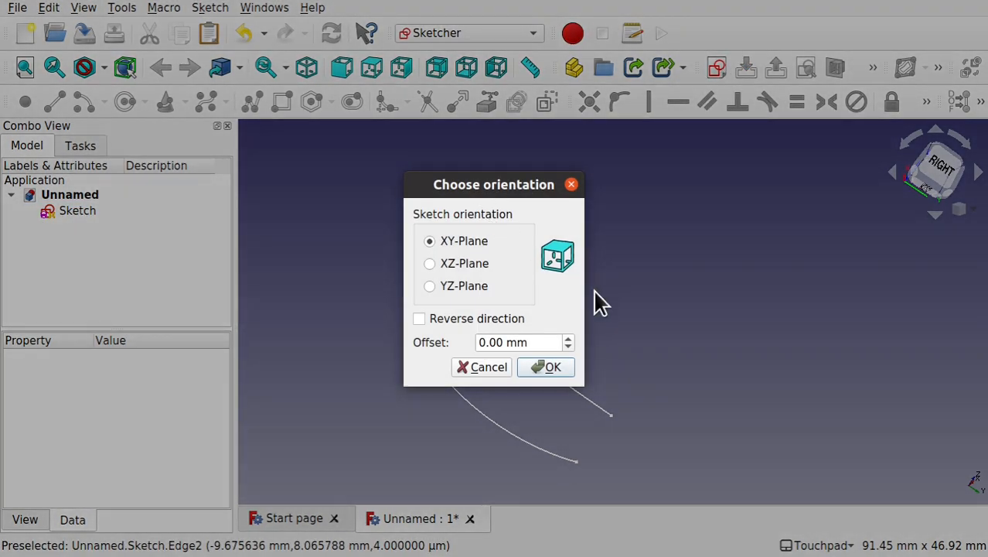
left_click(545, 368)
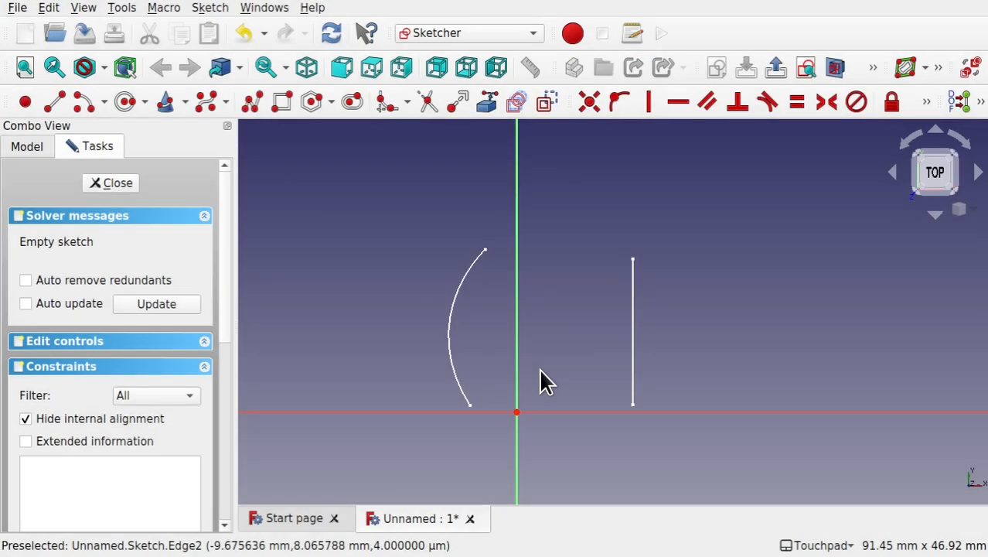
Step: Draw a wavy B-spline with five control points running top to bottom, well beyond the first sketch's line along positive X
left_click(688, 371)
key("Left")
key("Left")
key("Left")
key("Left")
key("Left")
key("Left")
key("Left")
key("Left")
key("Left")
key("Left")
key("Left")
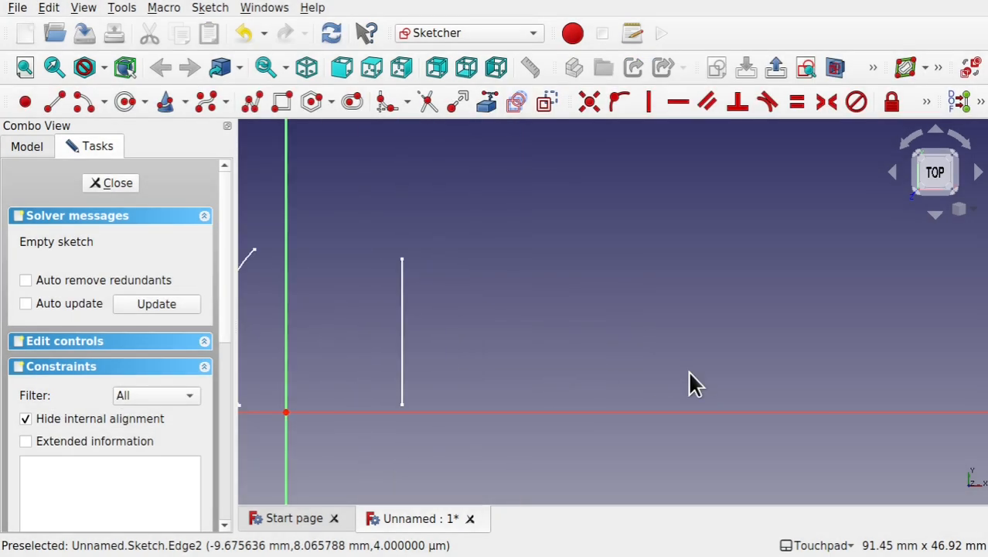
left_click(203, 102)
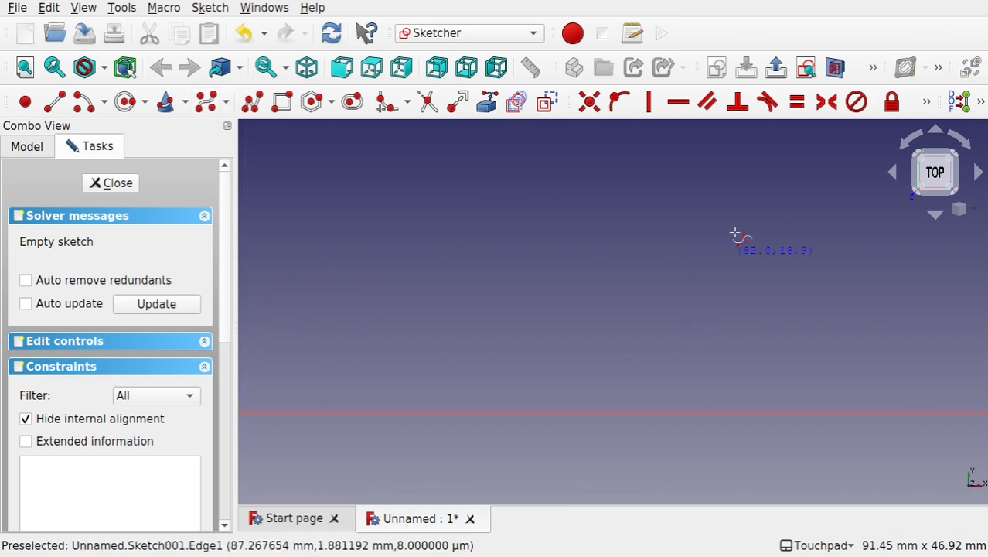
left_click(751, 176)
left_click(693, 269)
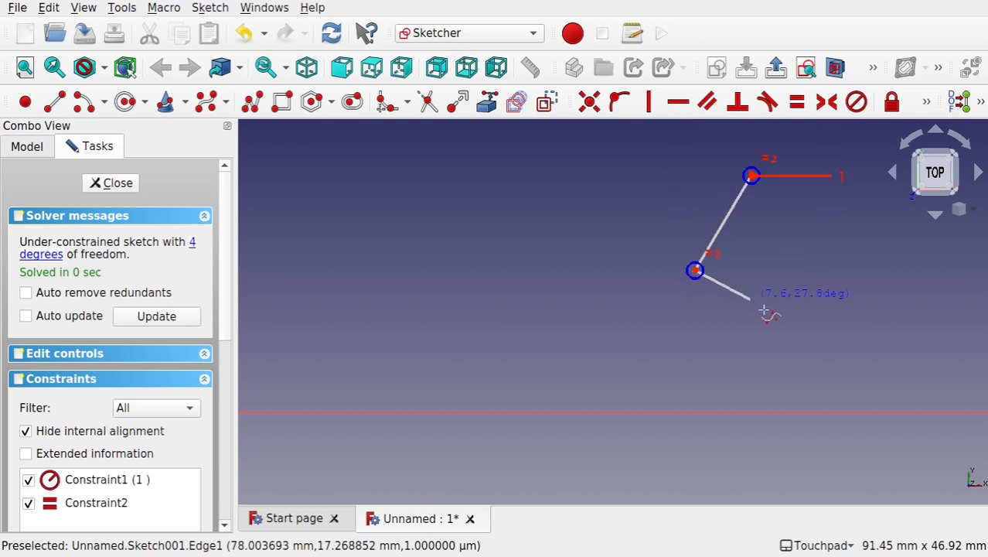
left_click(805, 337)
left_click(709, 434)
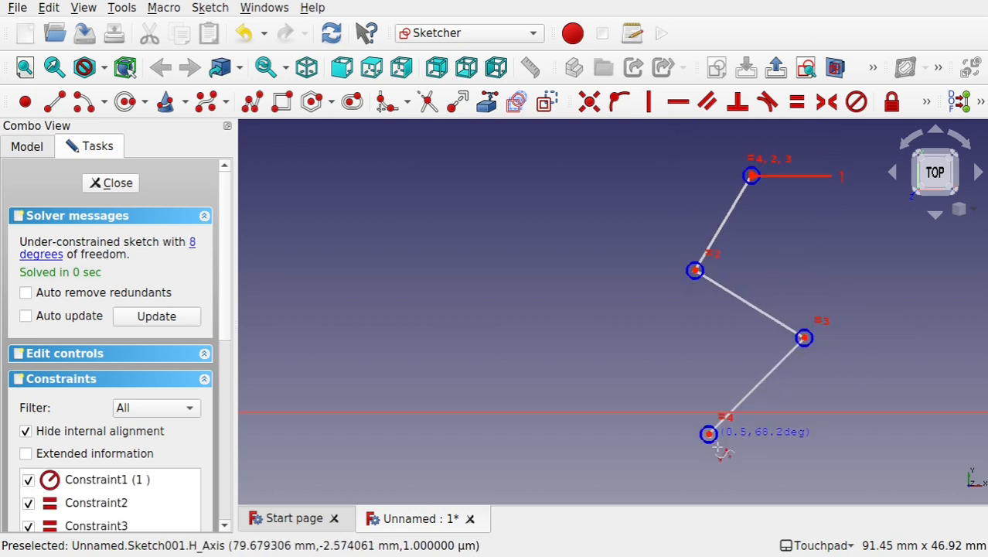
left_click(787, 489)
right_click(788, 491)
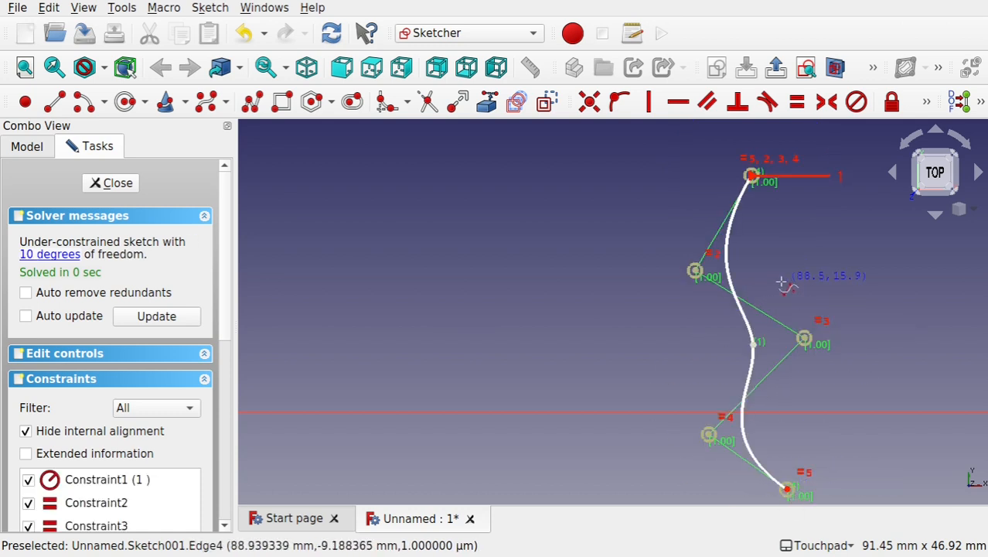
Step: Add a long vertical line between the first sketch's geometry and the wavy B-spline, and close the second sketch
left_click(48, 105)
left_click(457, 197)
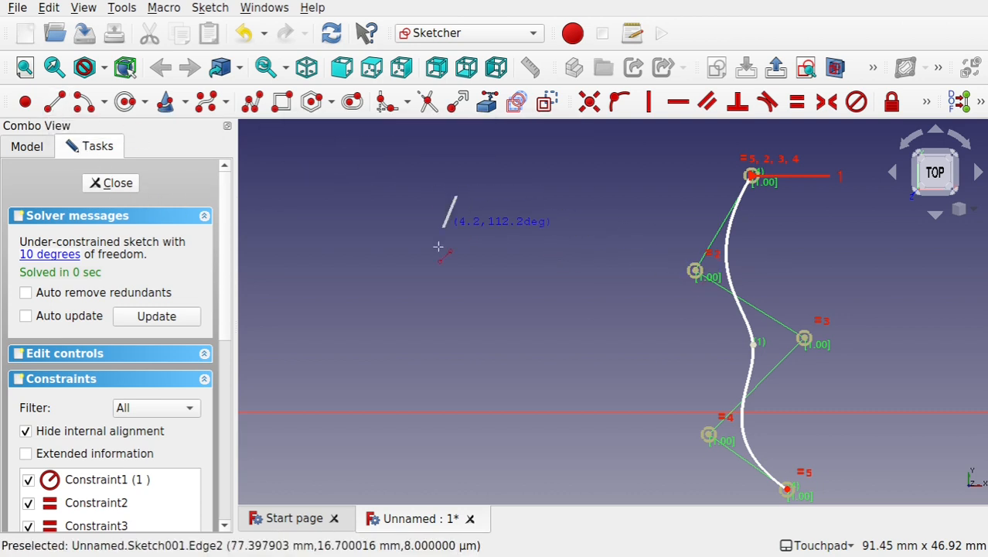
left_click(457, 487)
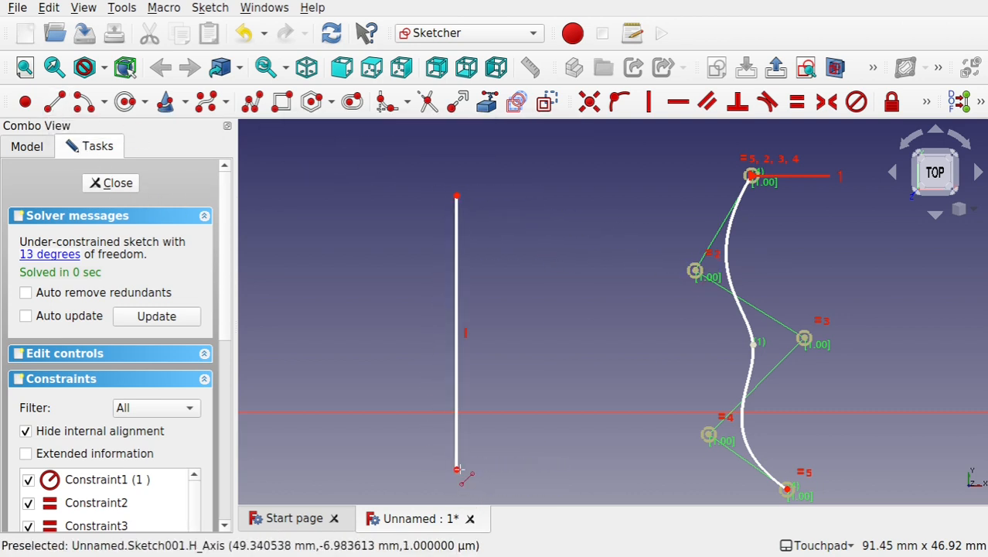
left_click(96, 180)
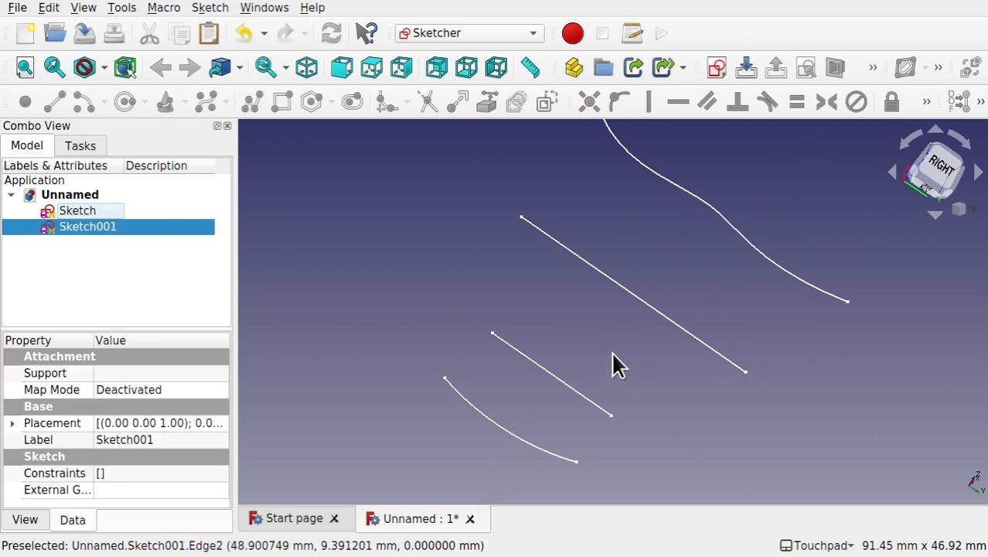
Step: Switch to the Part workbench
left_click(432, 34)
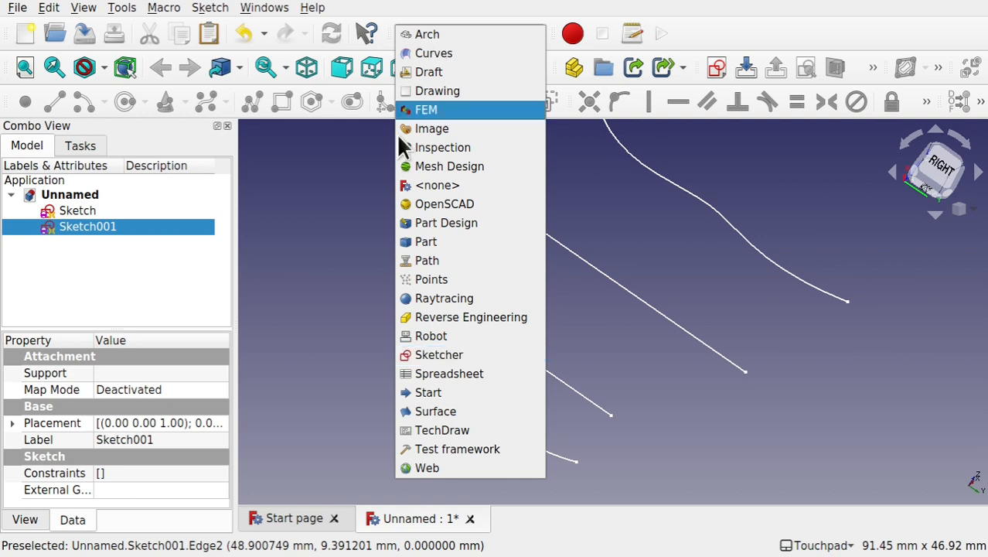
left_click(424, 241)
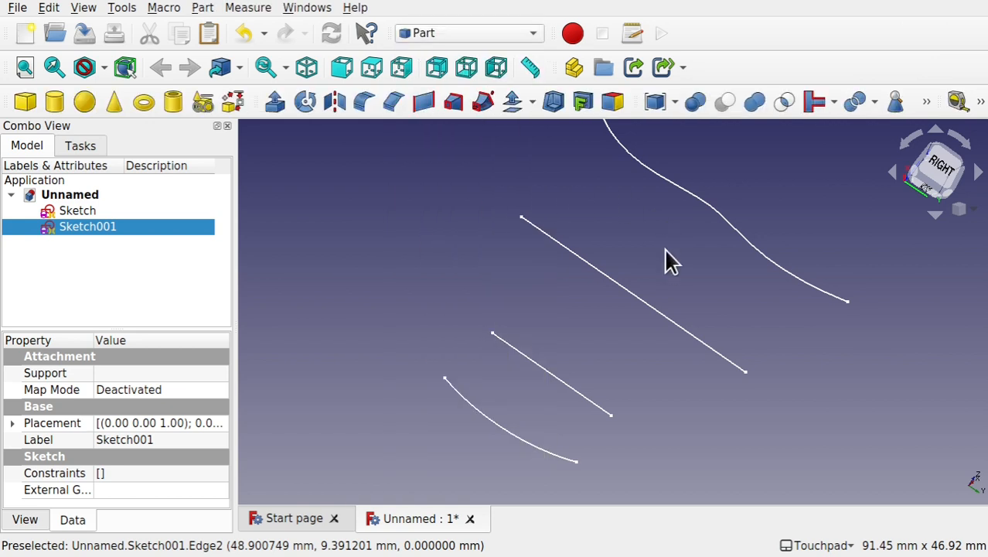
Step: Create a ruled surface between the long straight line and the wavy B-spline of the second sketch
left_click(634, 302)
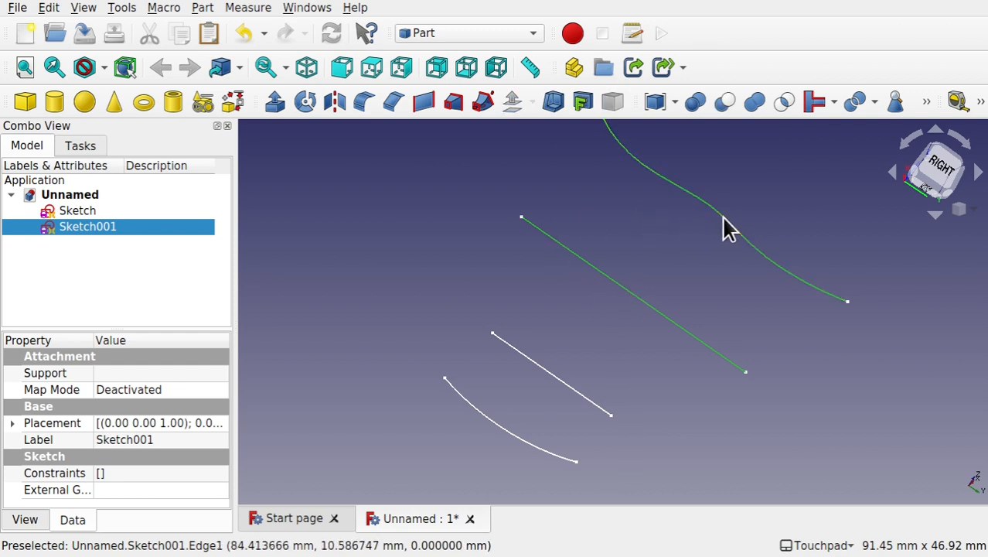
left_click(424, 104)
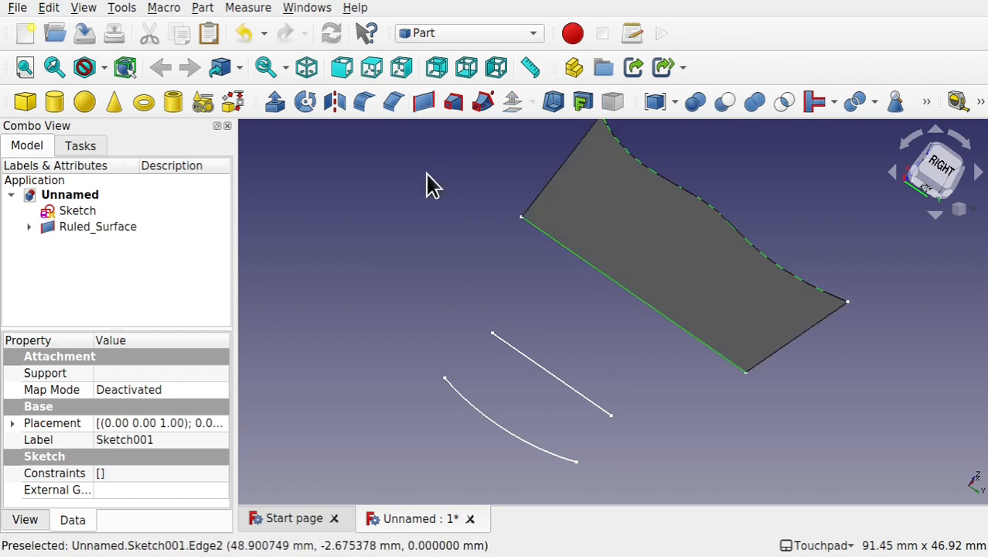
left_click(562, 336)
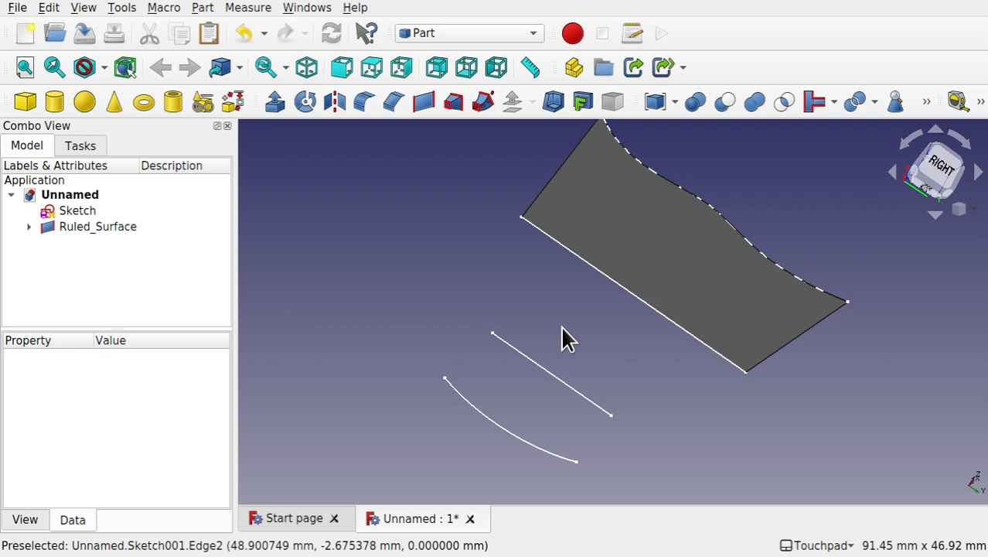
Step: Create a ruled surface between the short straight line and the curve of the first sketch
left_click(502, 437)
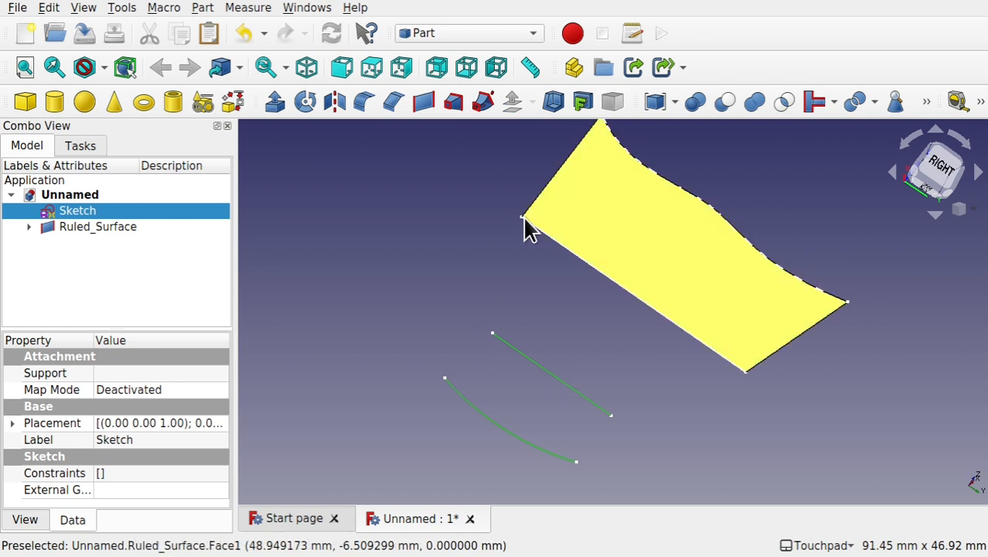
left_click(423, 103)
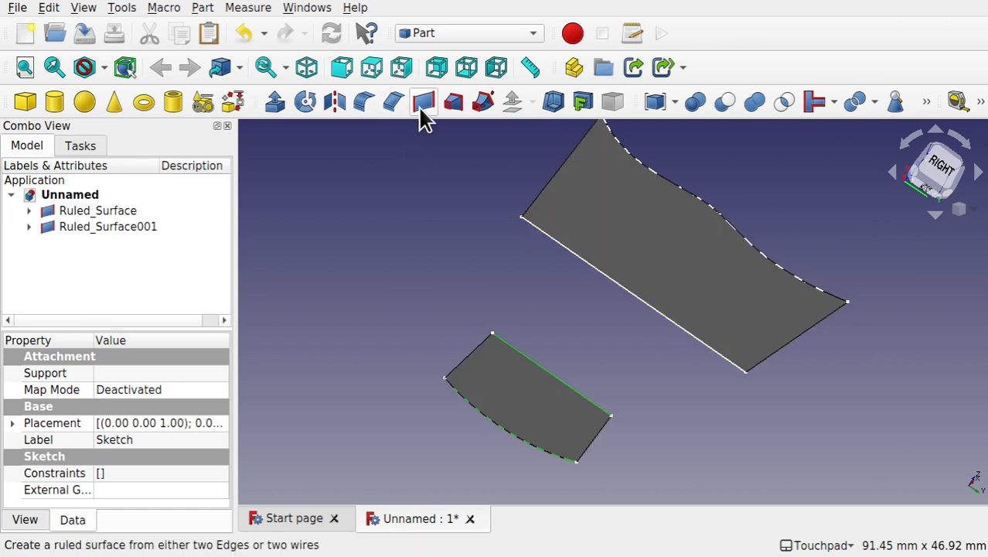
left_click(388, 325)
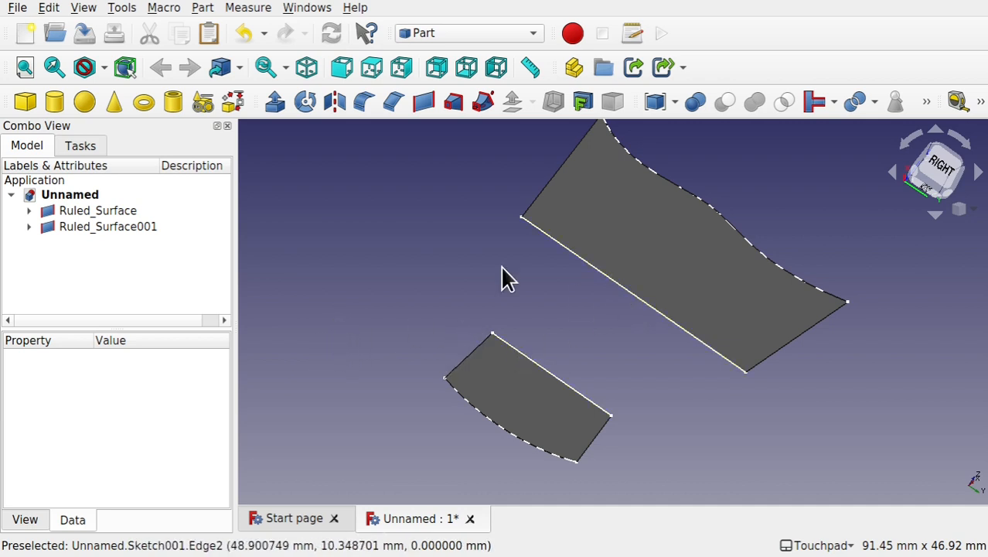
Step: Hide the source sketches, Sketch001 and Sketch, nested under the two ruled surfaces
left_click(30, 211)
left_click(29, 211)
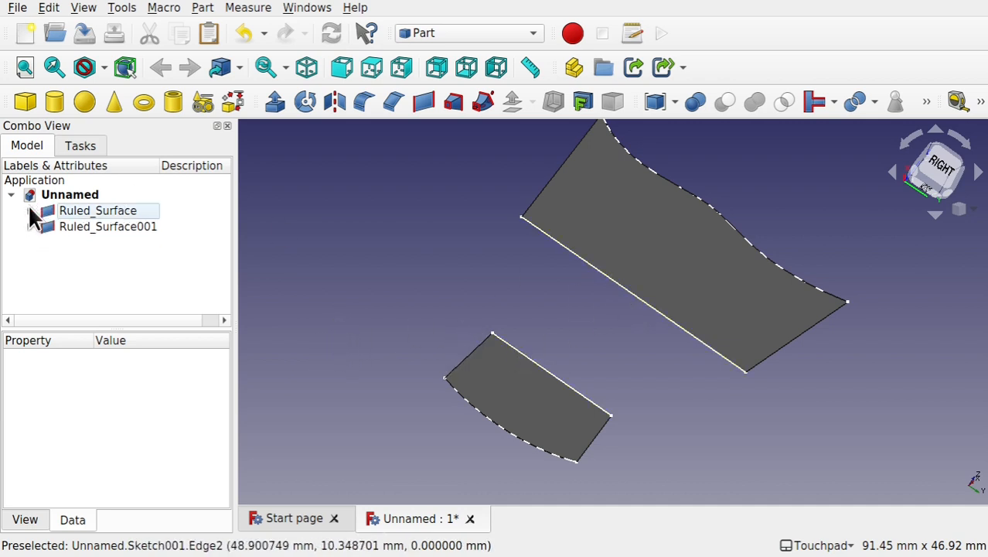
left_click(647, 313)
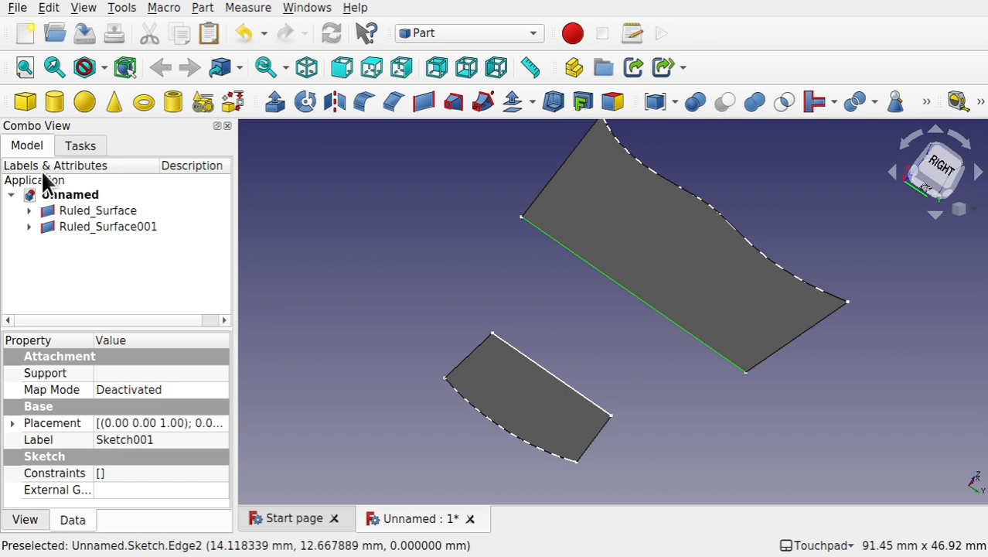
left_click(29, 211)
key("space")
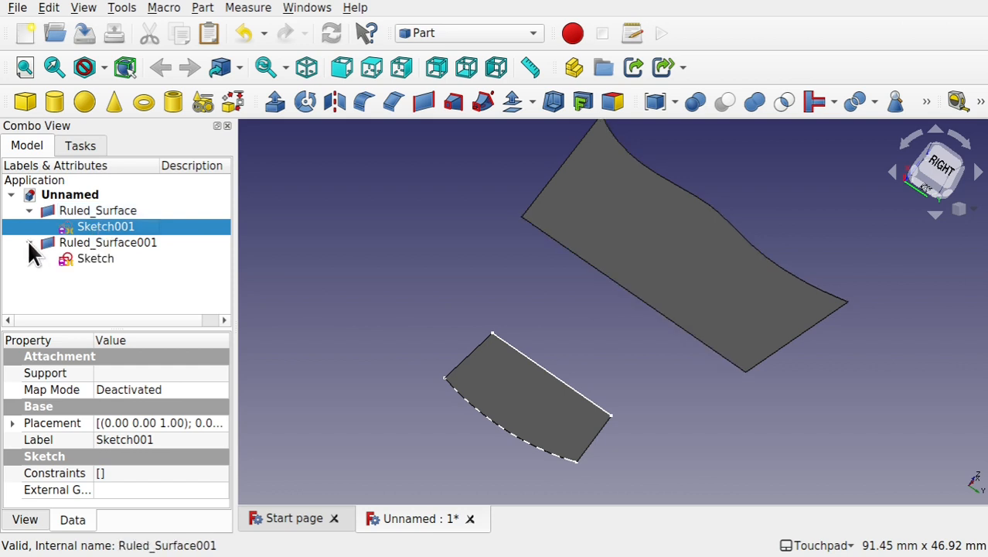
left_click(99, 260)
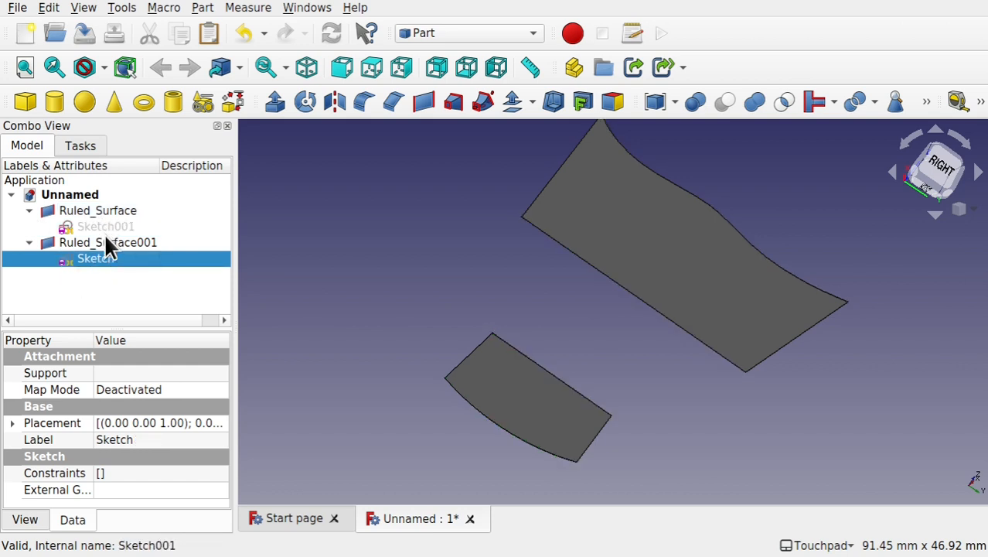
key("space")
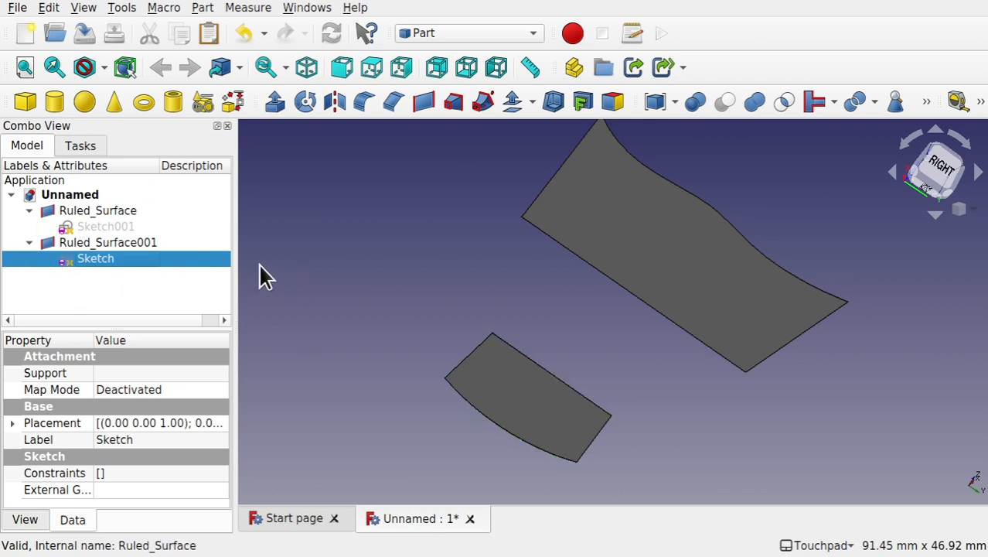
left_click(498, 286)
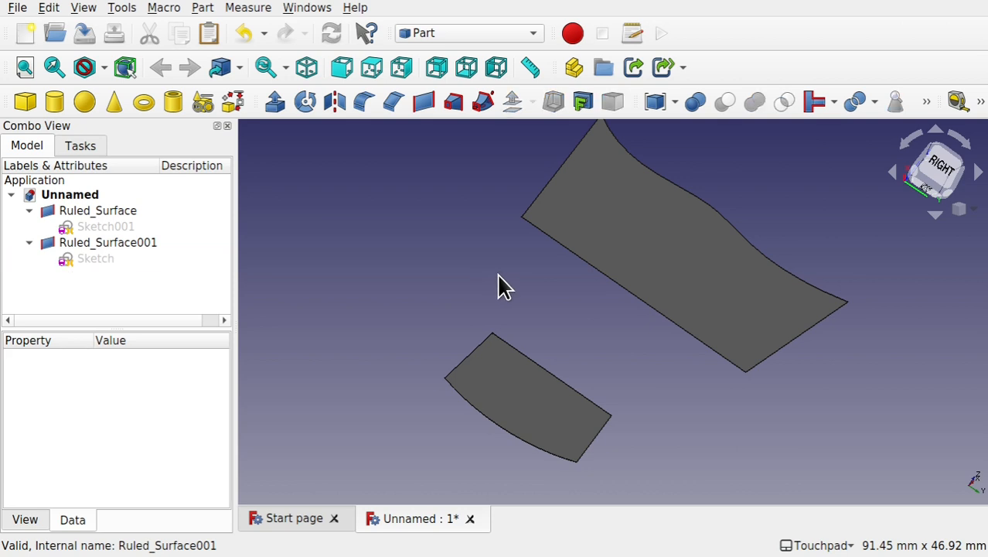
Step: Switch to the Curves workbench and view both ruled surfaces from below
left_click(480, 38)
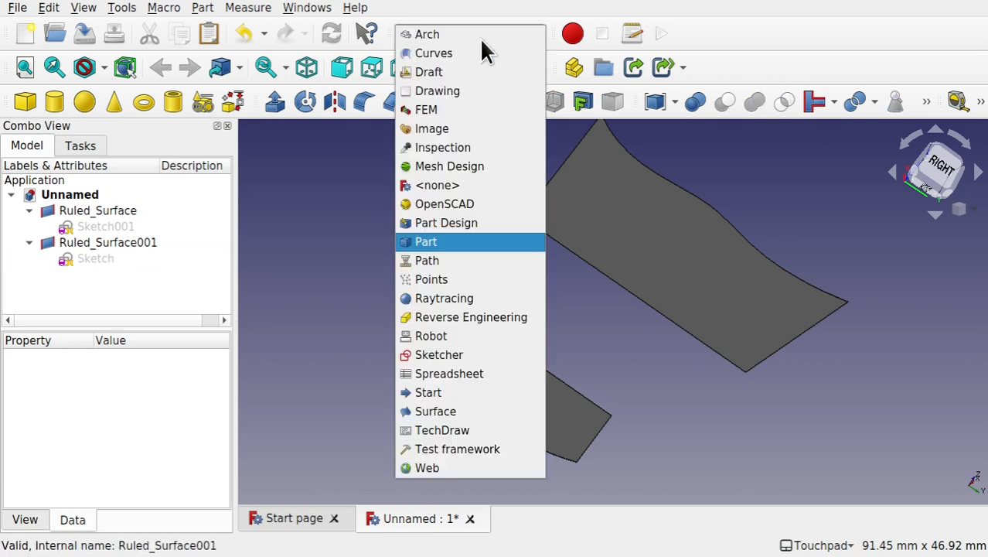
left_click(468, 52)
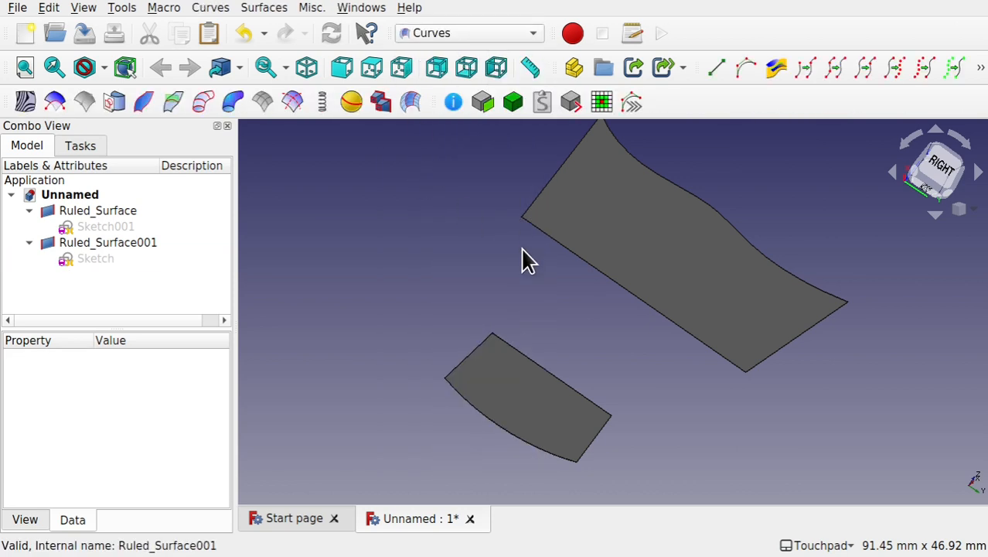
left_click_drag(475, 269, 542, 232, "shift")
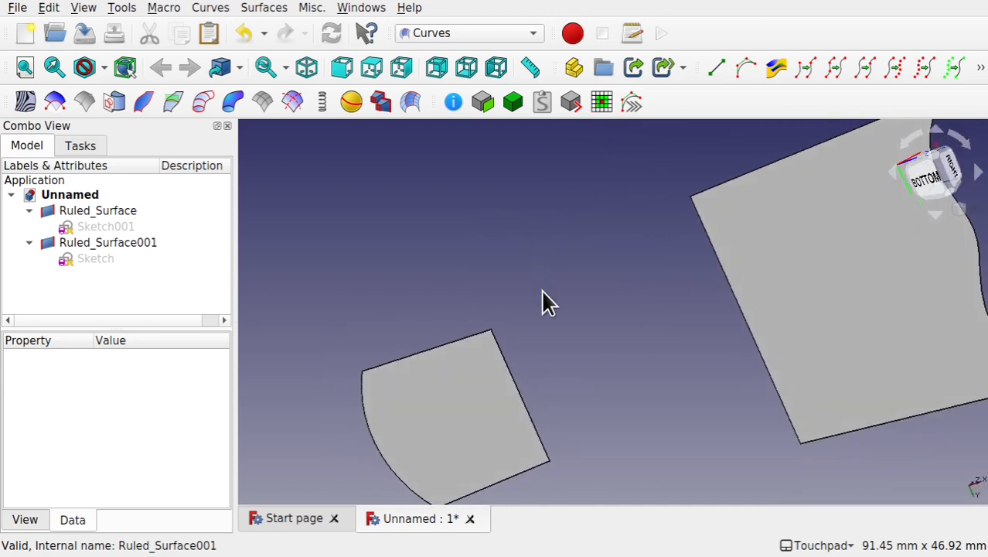
scroll(543, 301, "down", 2)
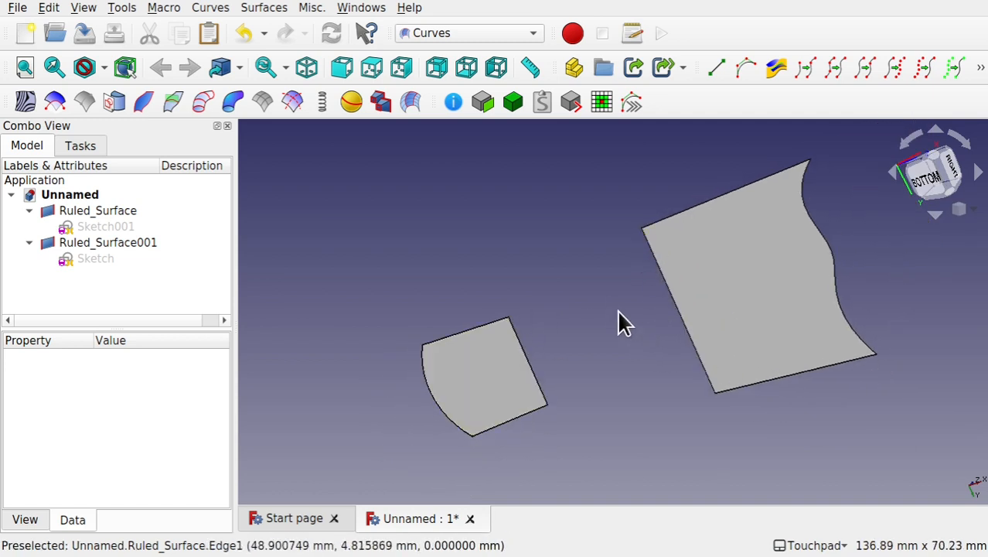
Step: Create a trial blend surface between the facing straight edges of the two ruled surfaces and delete it
left_click(486, 369)
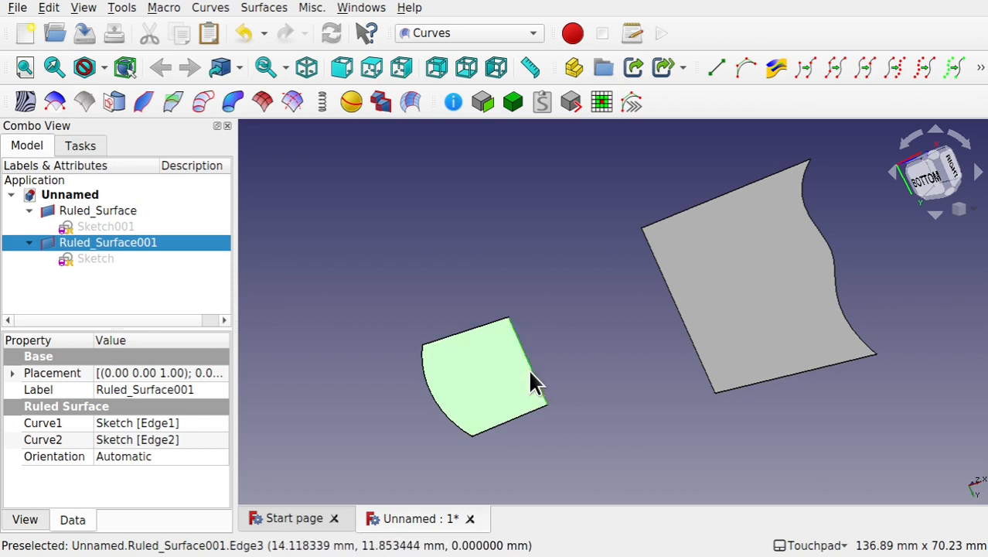
left_click(693, 303, "ctrl")
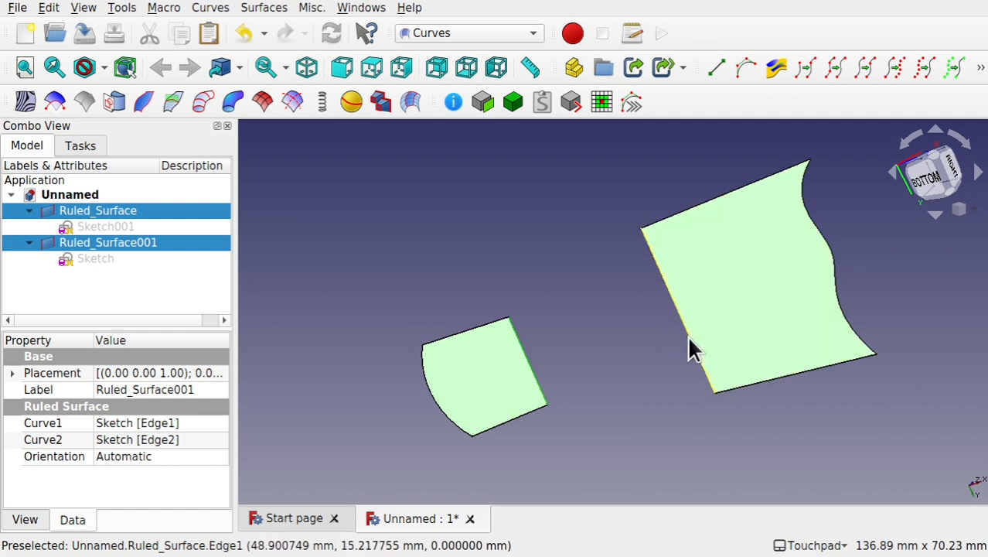
left_click(411, 101)
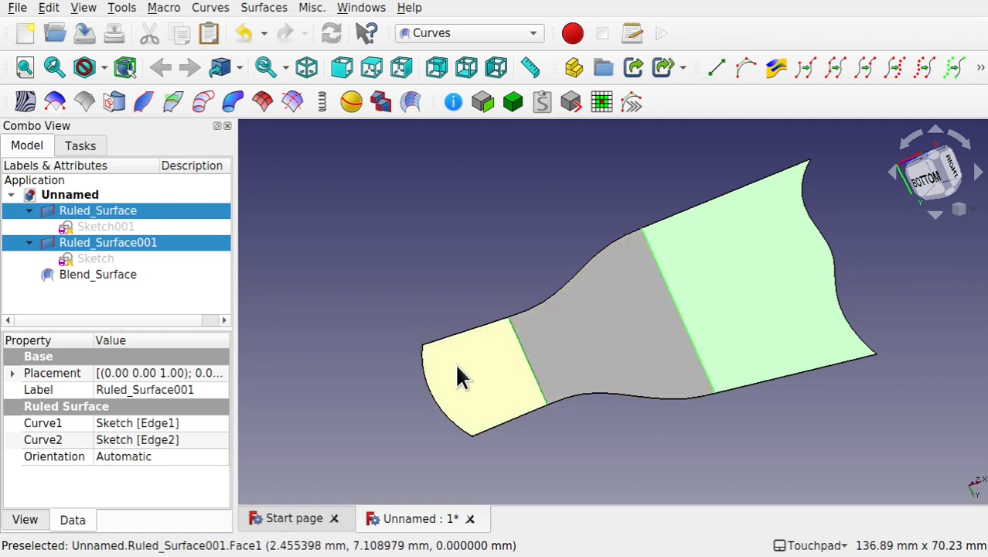
left_click(625, 363)
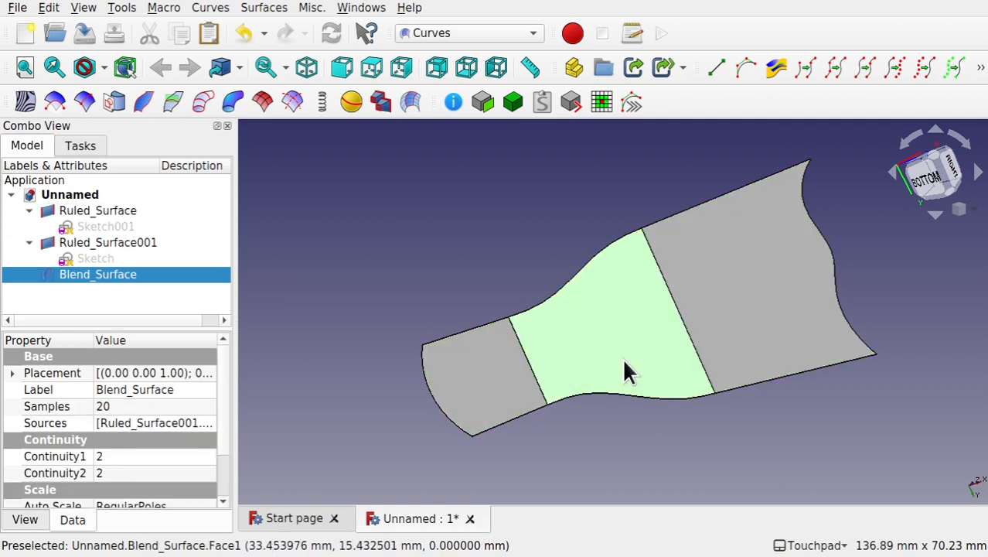
key("Delete")
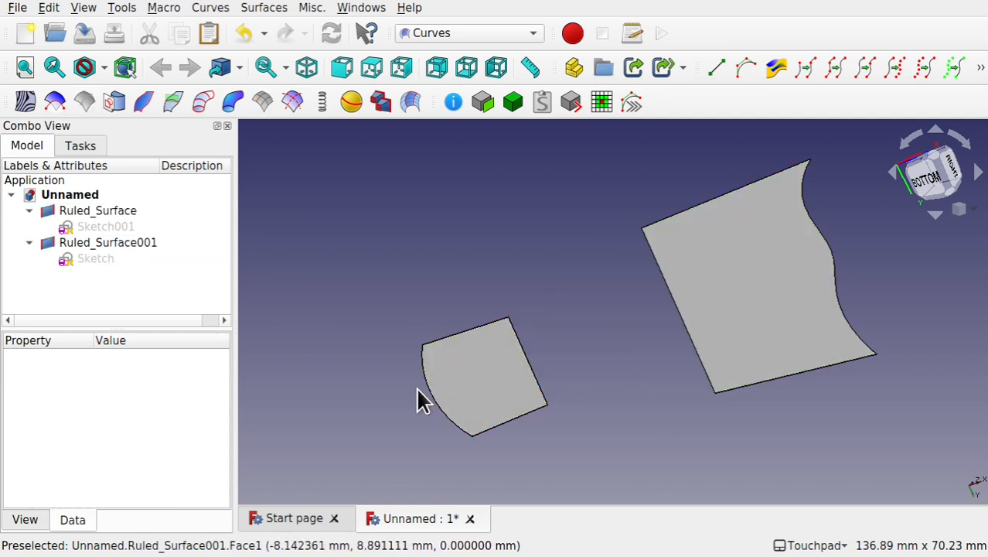
Step: Create a blend surface between the outer curved edges of the two ruled surfaces
left_click(499, 403)
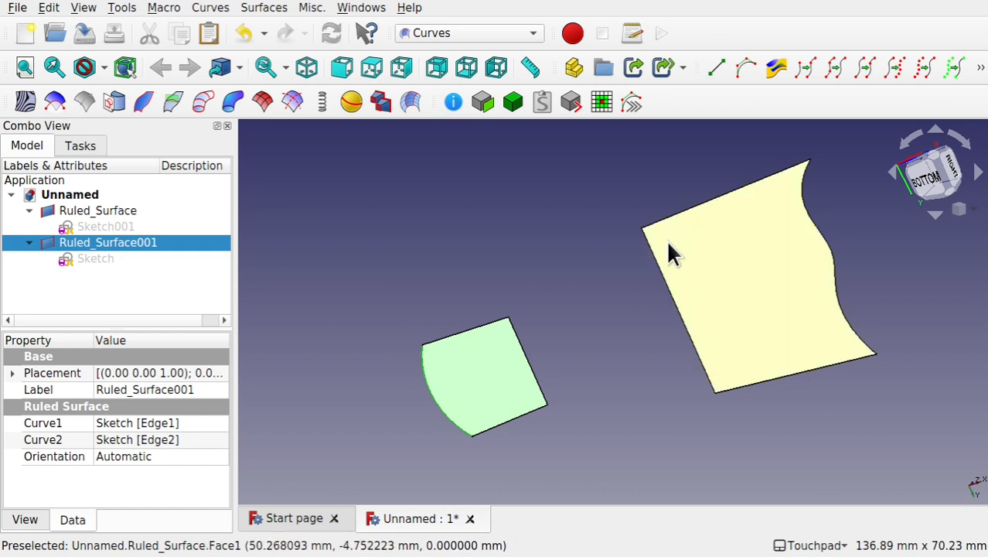
left_click(728, 284, "ctrl")
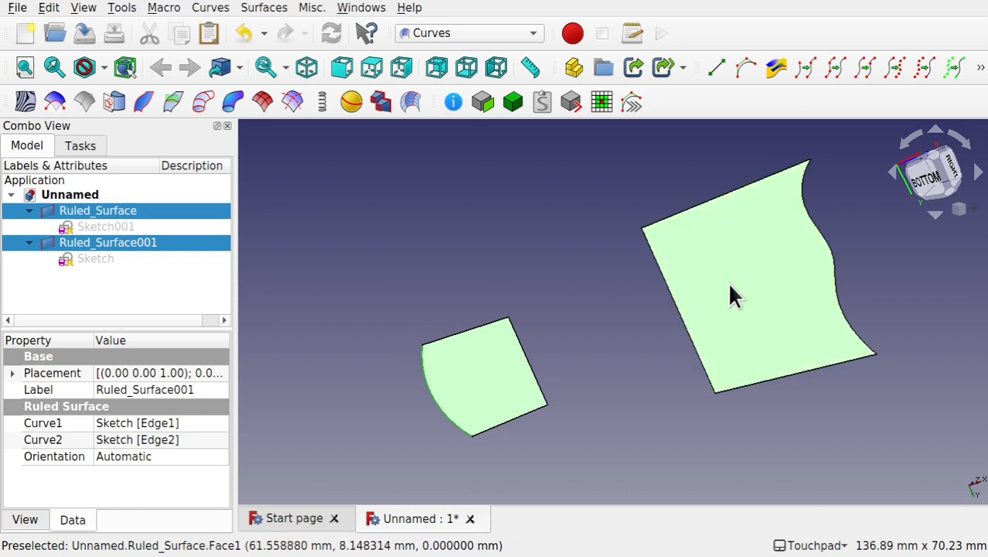
left_click(816, 225, "ctrl")
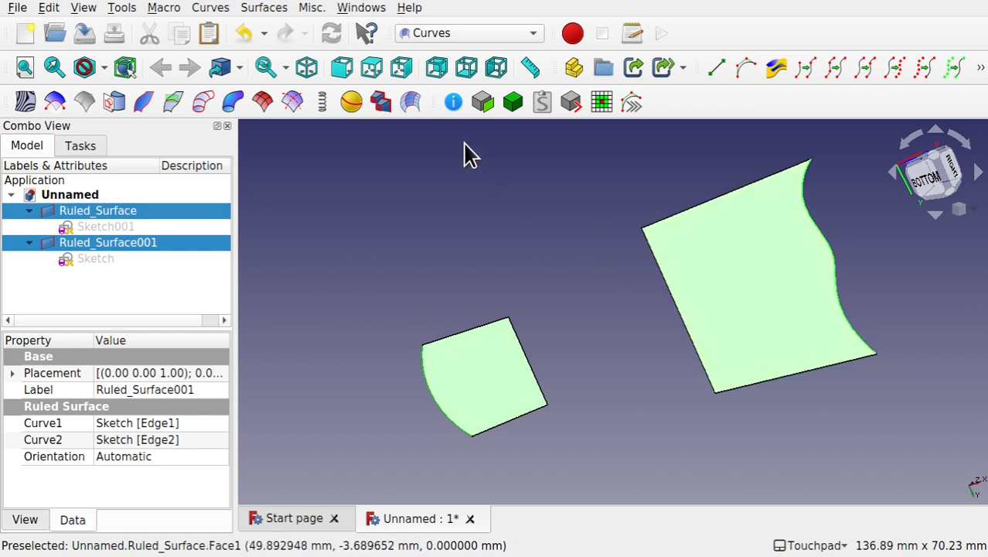
left_click(412, 102)
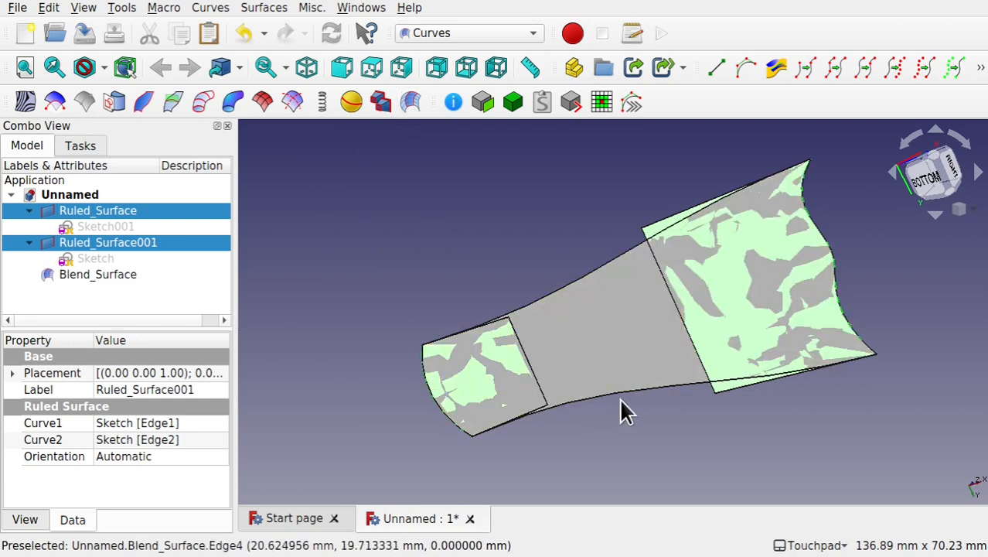
Step: Hide both ruled surfaces to examine the blend surface's shape on its own
left_click_drag(619, 399, 646, 392, "alt")
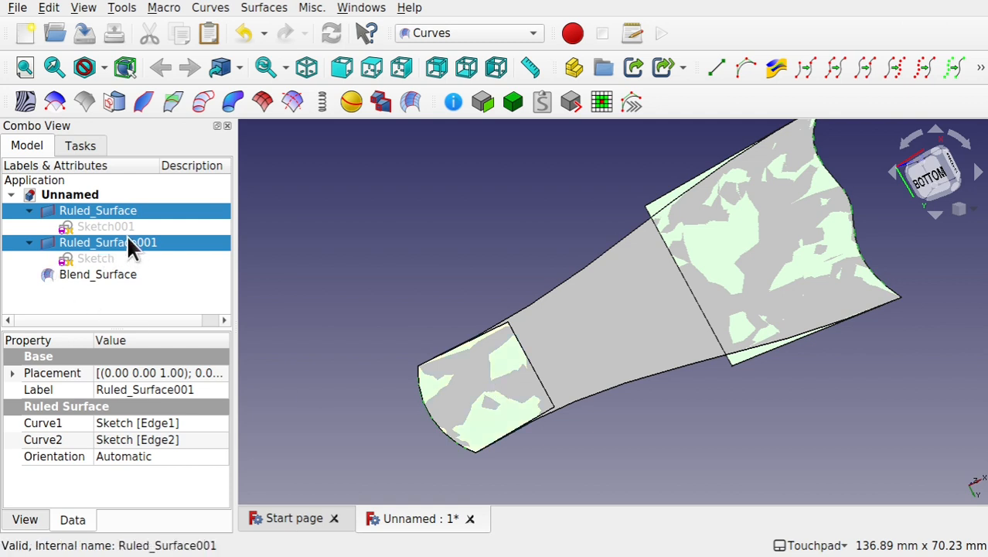
key("space")
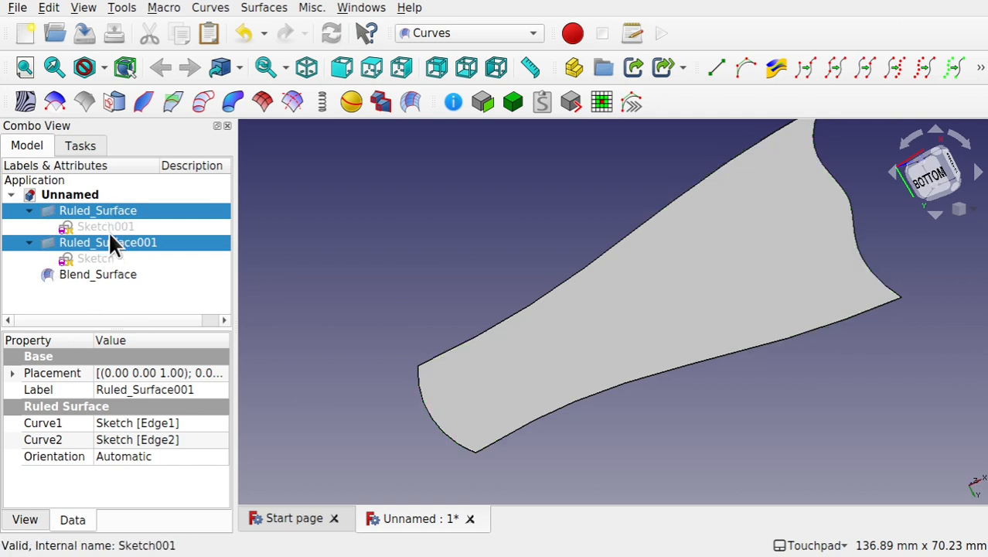
left_click_drag(634, 280, 728, 263, "alt")
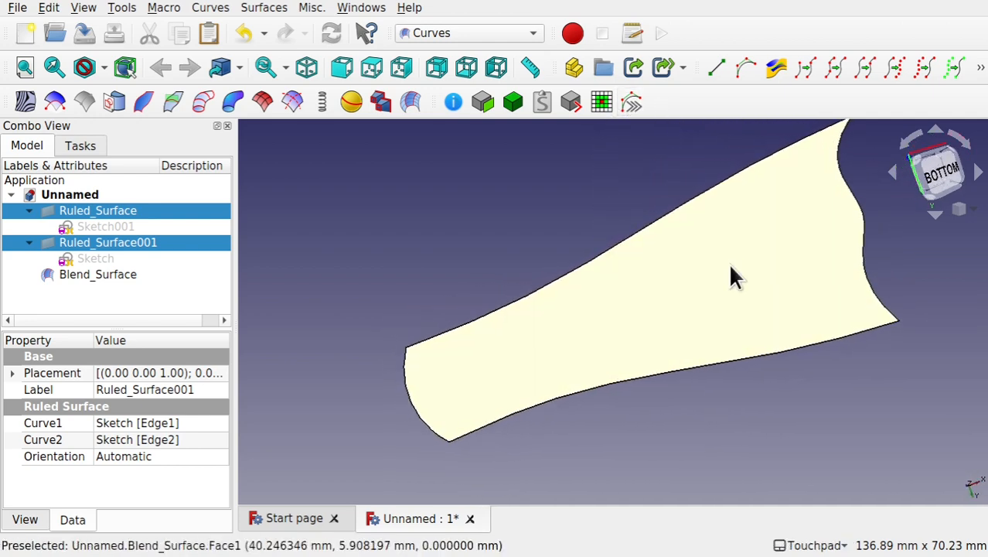
left_click(310, 258)
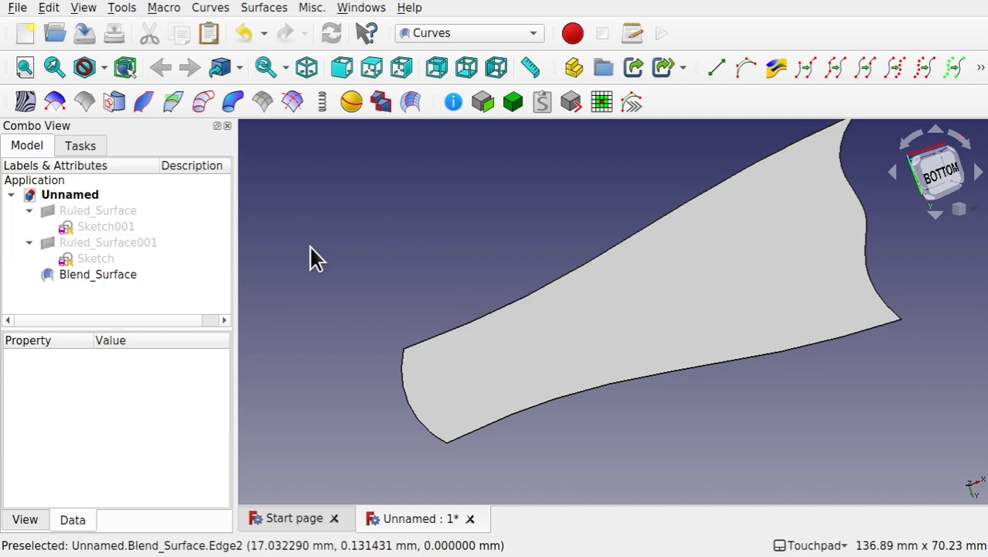
Step: Show both ruled surfaces again and hide the blend surface spanning their outer curved edges
left_click(98, 211)
key("space")
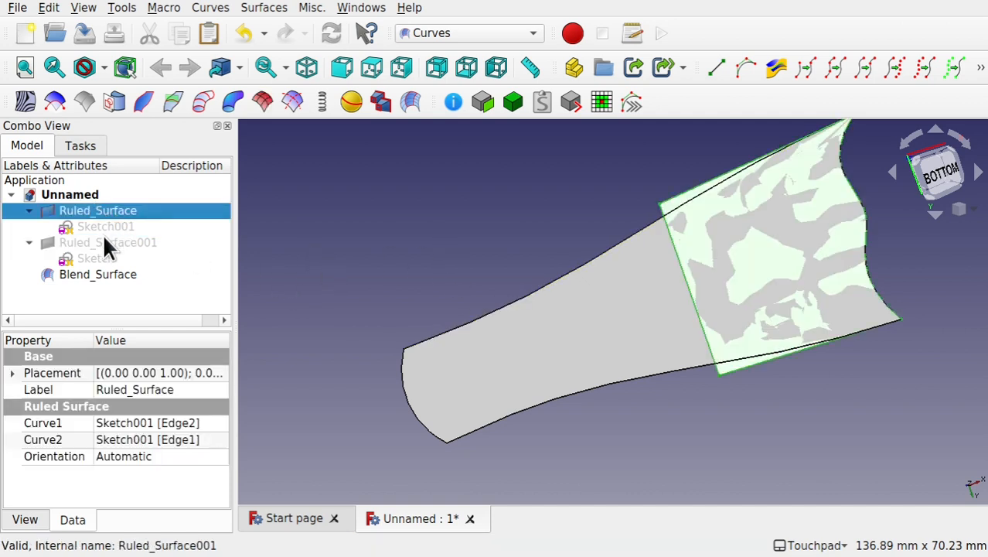
left_click(105, 244)
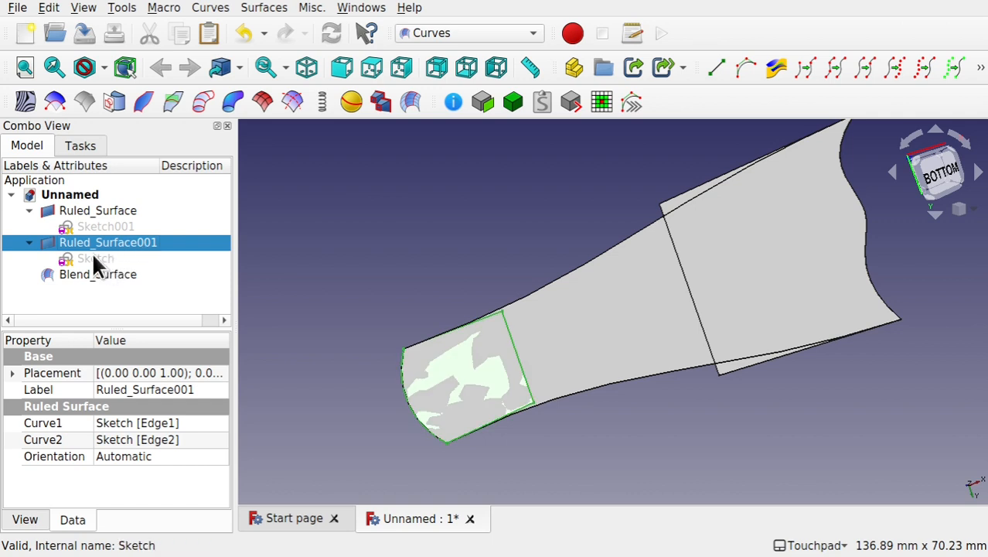
left_click(99, 277)
key("space")
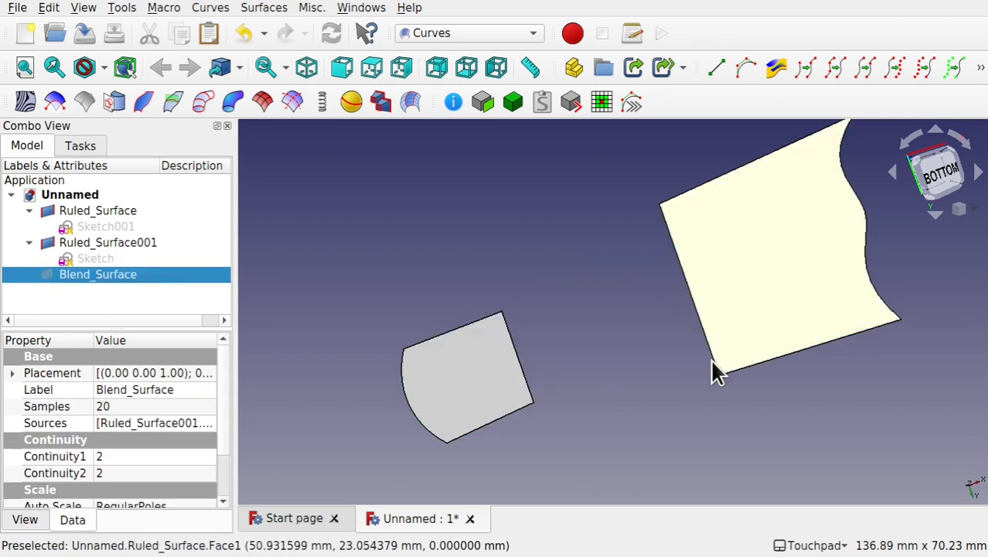
left_click(616, 356)
Step: Create a second blend surface joining the facing straight edges of the two ruled surfaces
left_click(468, 387)
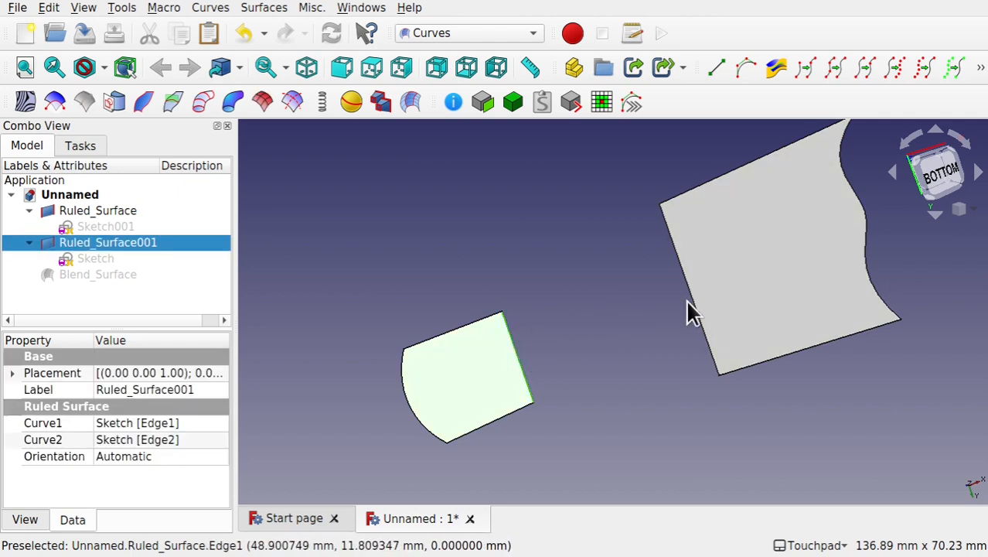
left_click(716, 300, "ctrl")
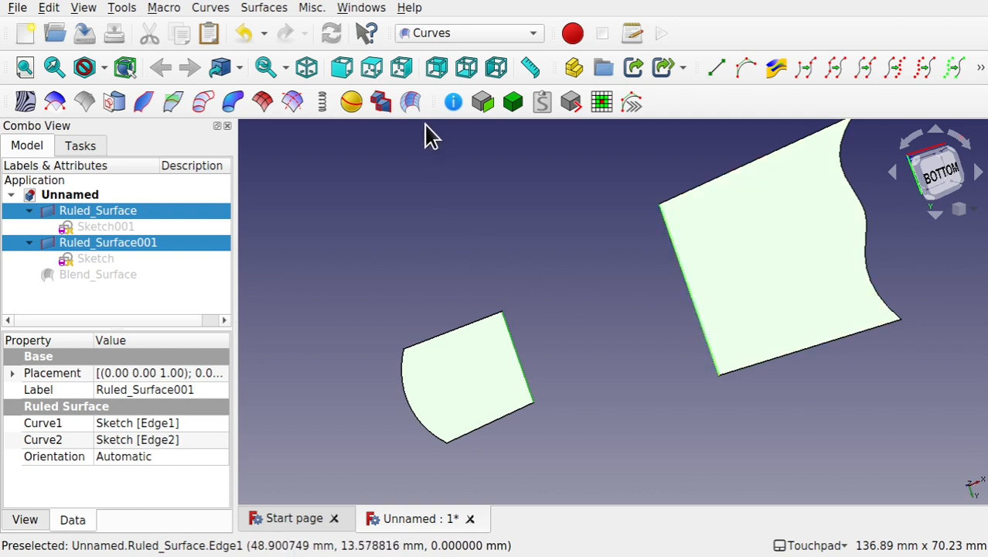
left_click(410, 105)
left_click(311, 249)
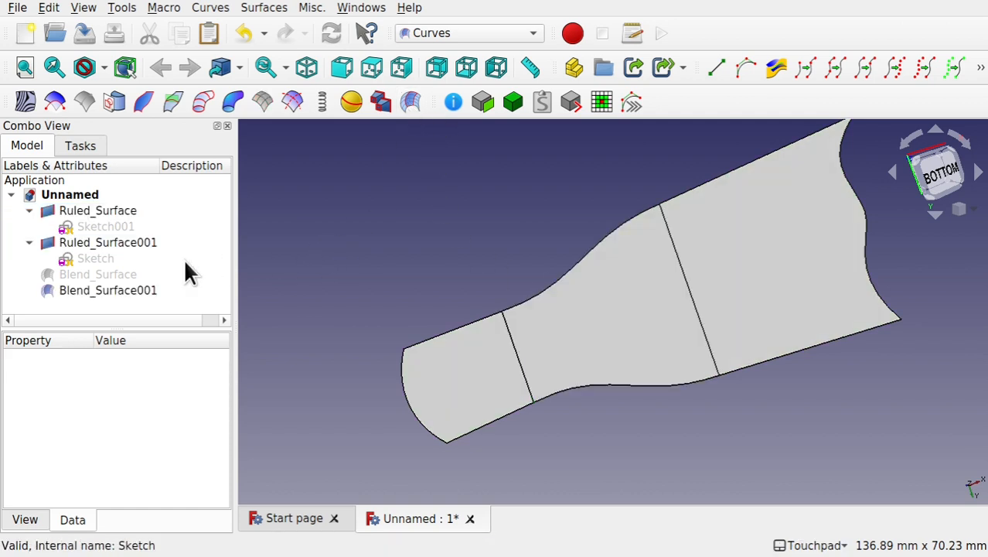
Step: Hide both ruled surfaces so only the blend surface between their straight edges stays displayed
left_click(121, 244)
key("space")
left_click(82, 212)
key("space")
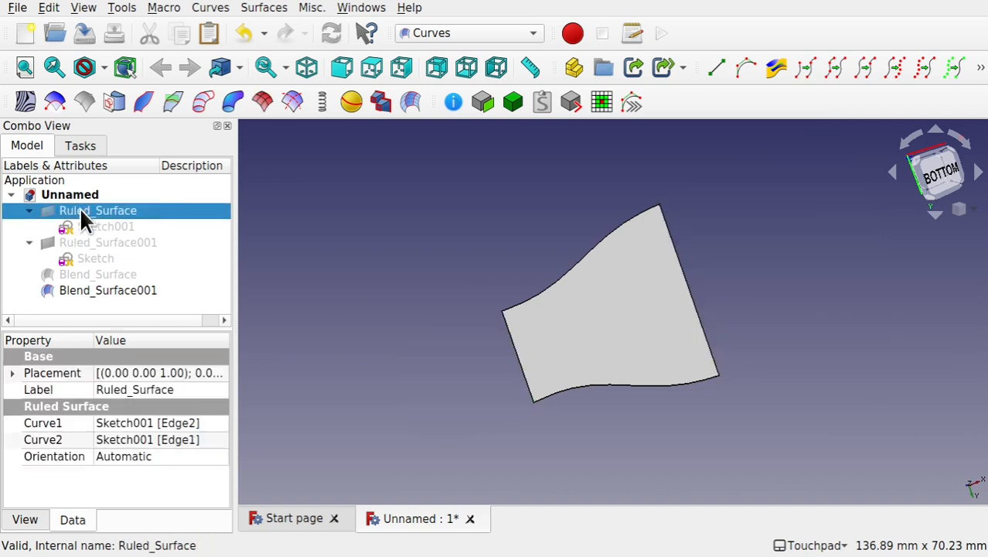
Step: Transform the blend surface built from the straight edges, moving it in the negative Y direction well clear of its original position
left_click(116, 290)
right_click(114, 289)
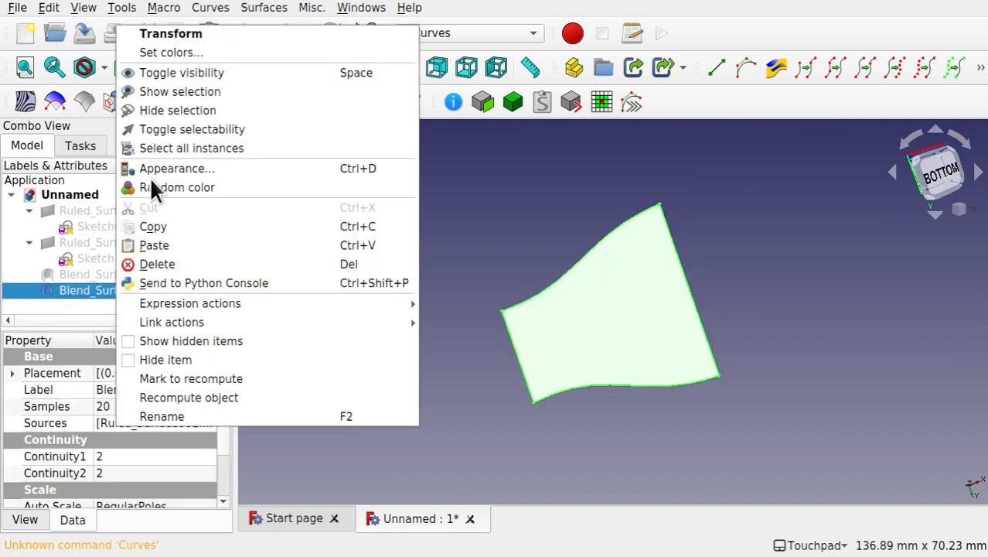
left_click(205, 36)
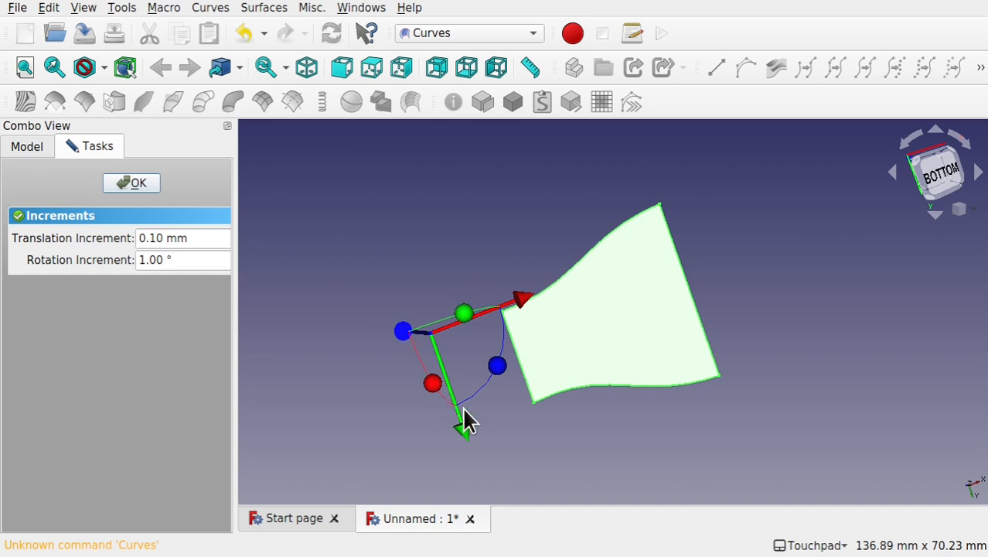
left_click_drag(467, 433, 397, 259)
left_click(155, 191)
Step: Show the blend surface spanning the outer curved edges and compare its shape and curved ends with the moved blend surface
left_click(115, 277)
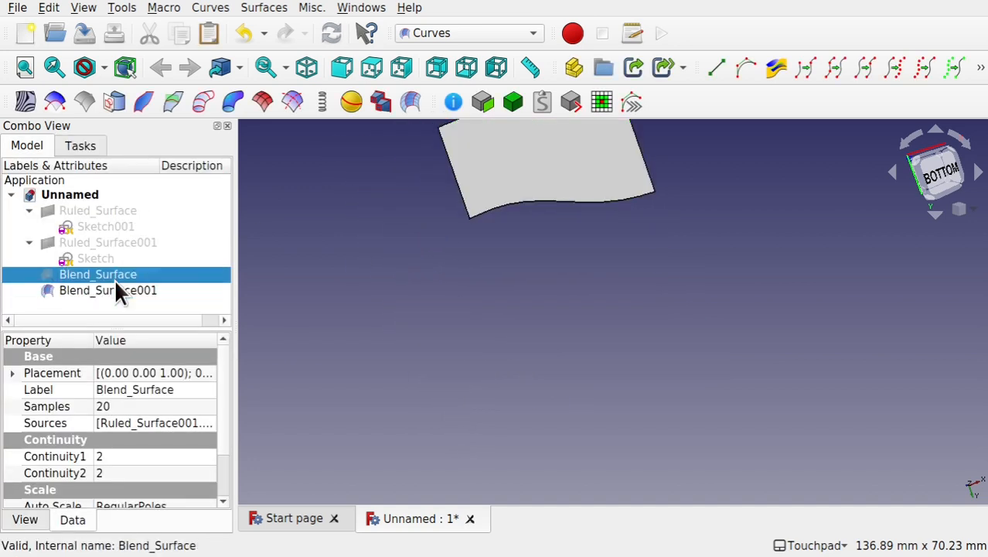
key("space")
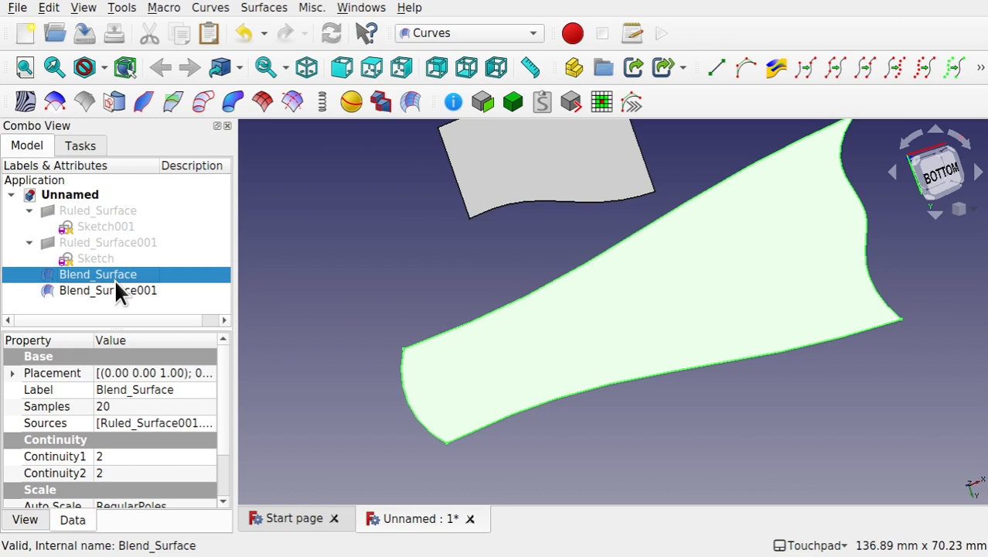
left_click(551, 252)
scroll(549, 254, "down", 5)
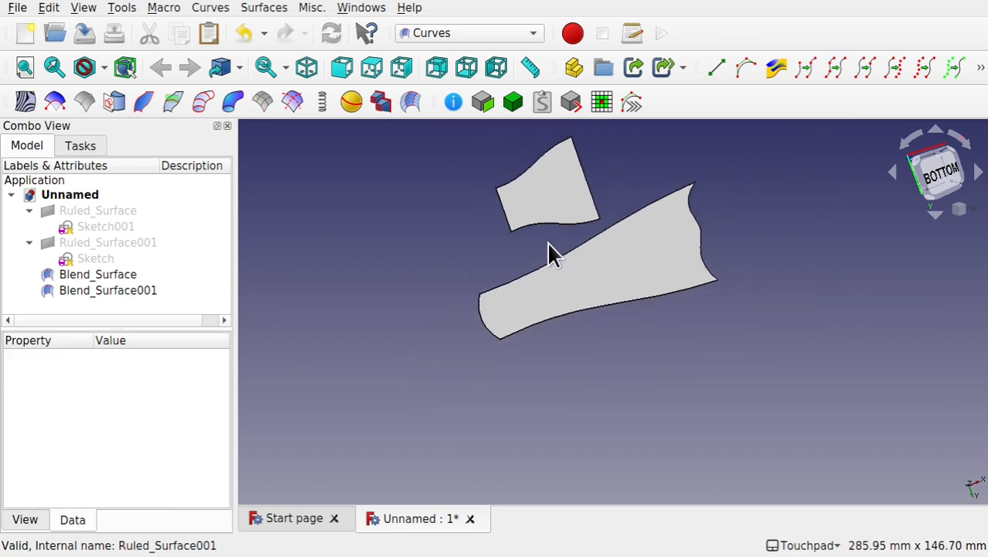
scroll(547, 242, "down", 1)
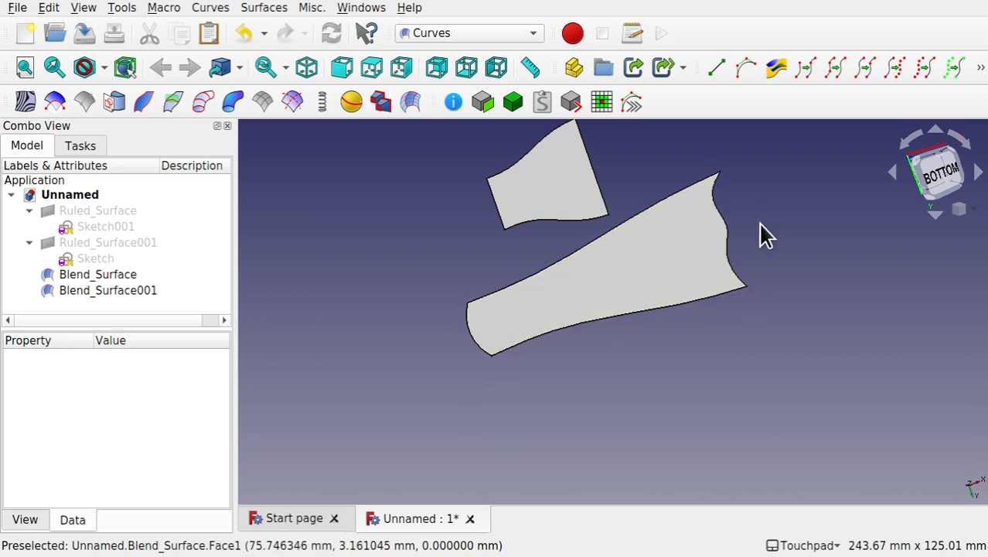
left_click(733, 240)
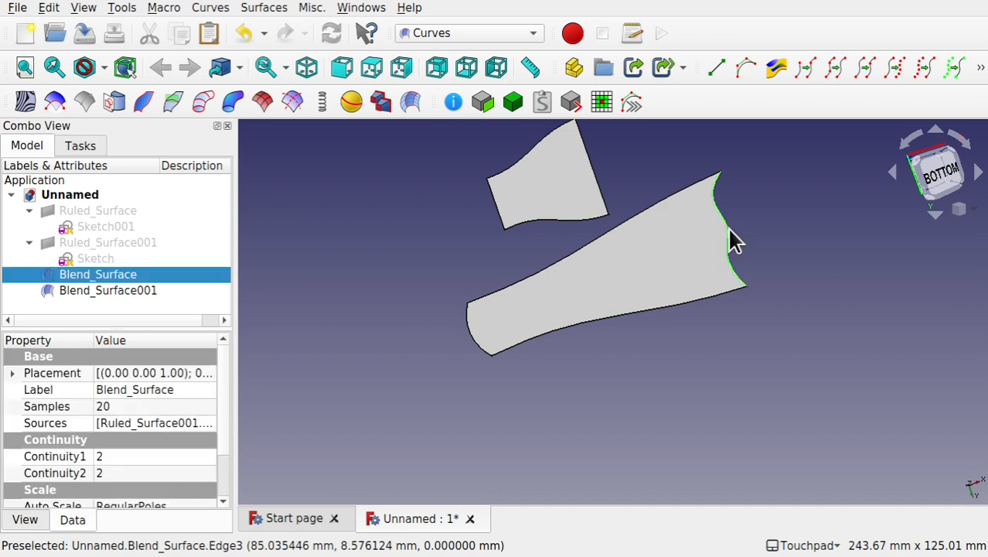
left_click(468, 338)
left_click(626, 379)
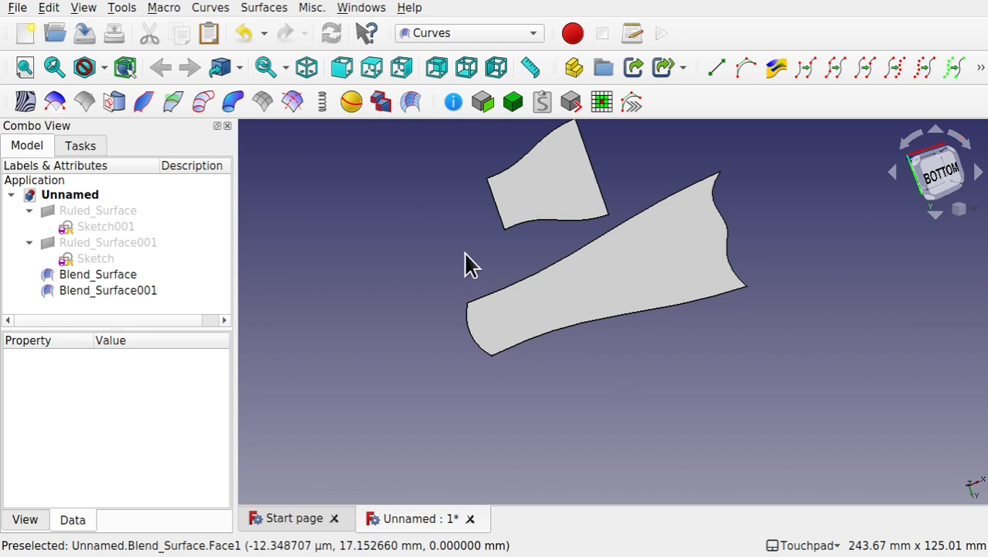
Step: Select the blend surface with the curved ends and switch to the Part workbench
left_click(601, 288)
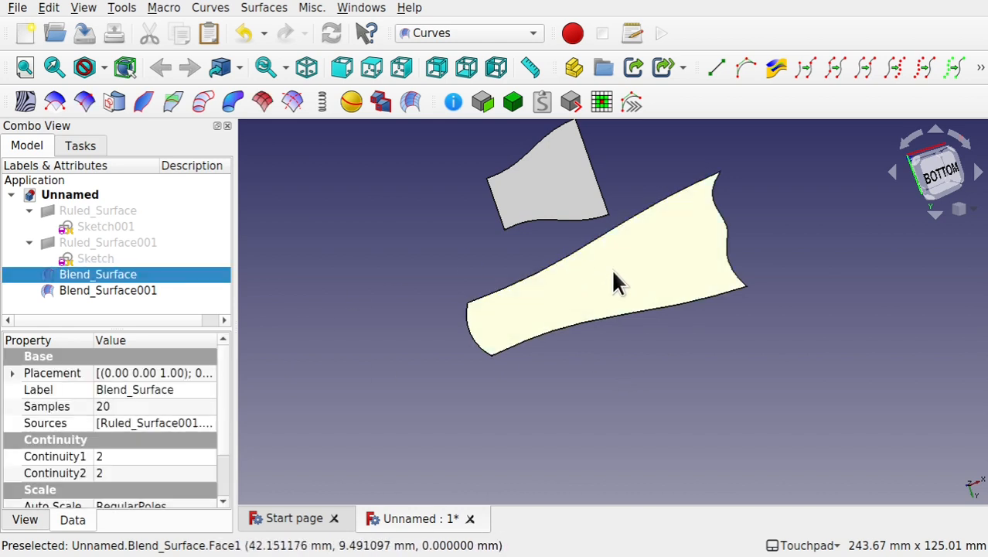
left_click(479, 33)
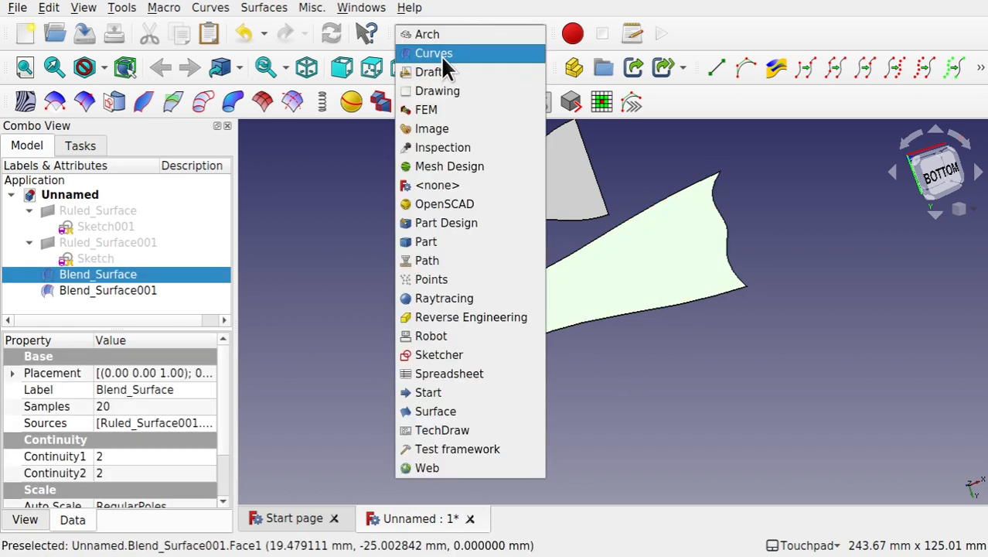
left_click(437, 244)
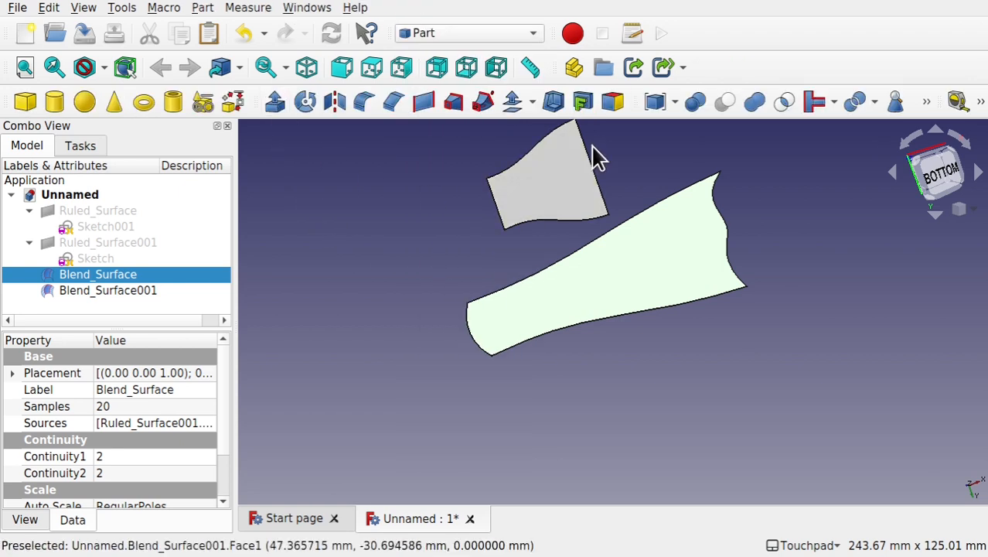
left_click(533, 102)
left_click(542, 125)
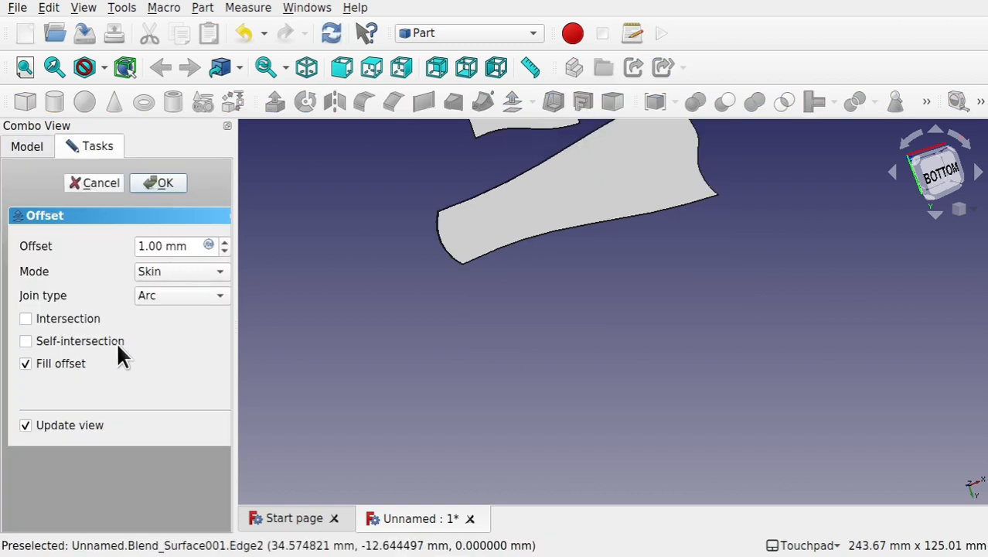
left_click_drag(603, 303, 540, 313, "shift")
scroll(546, 185, "up", 5)
scroll(546, 184, "down", 1)
left_click_drag(571, 242, 586, 217, "shift")
left_click(87, 186)
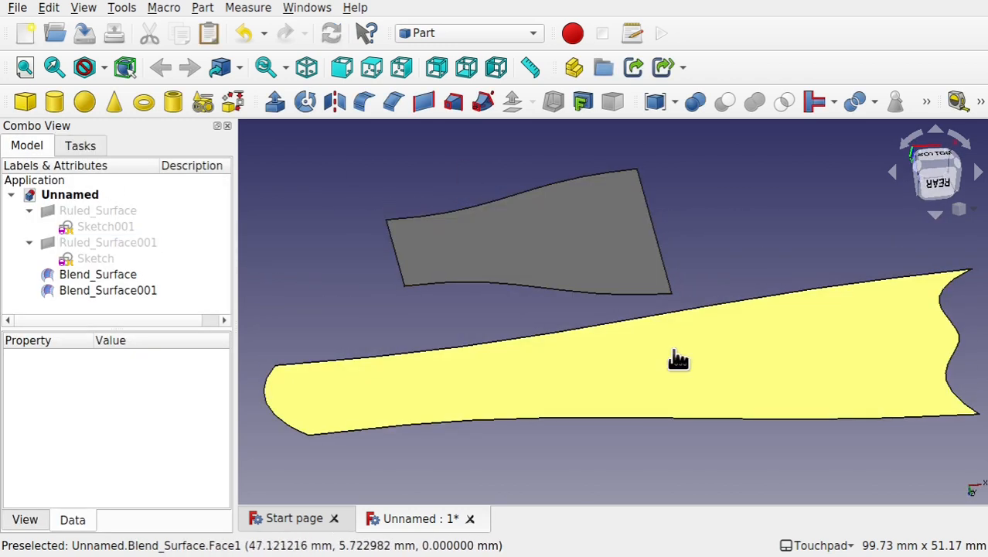
Step: Extrude the curved-ended blend surface 10 mm along a custom direction of Z -1.00 and inspect the resulting body
left_click(677, 358)
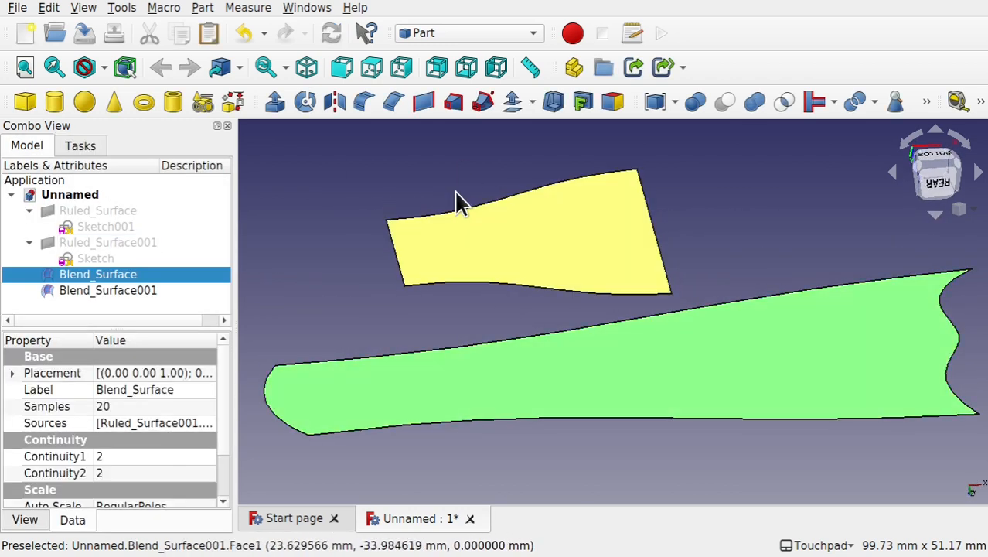
left_click(277, 102)
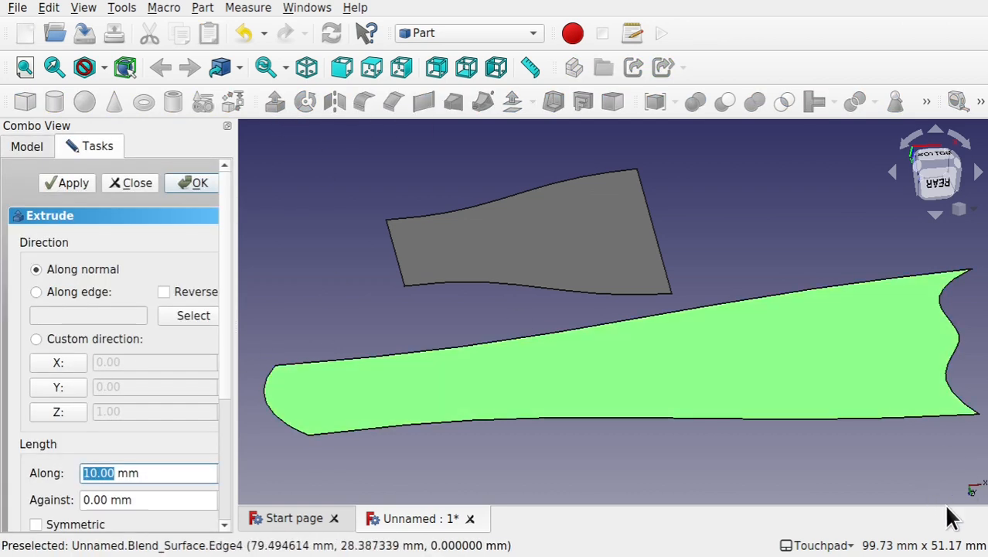
left_click_drag(948, 473, 887, 434, "shift")
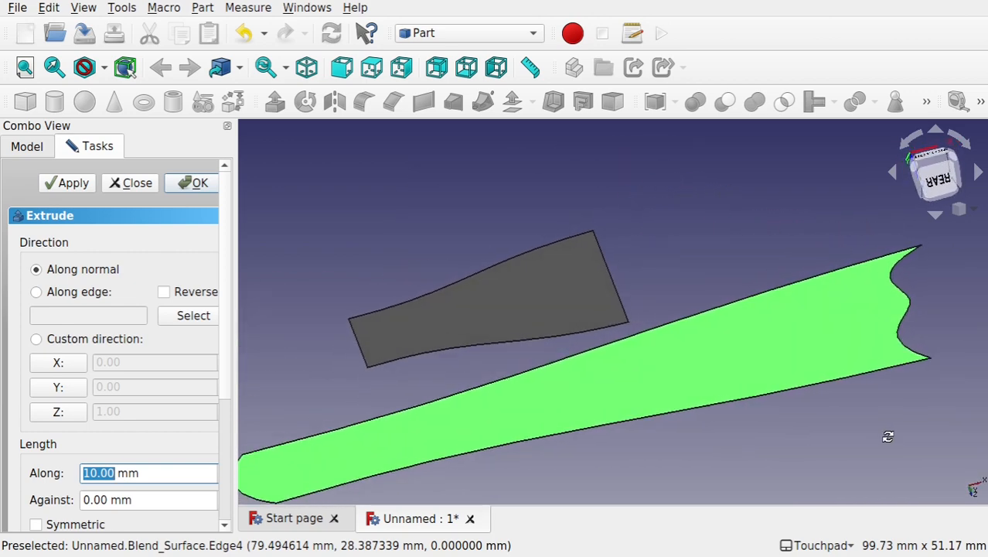
left_click(58, 412)
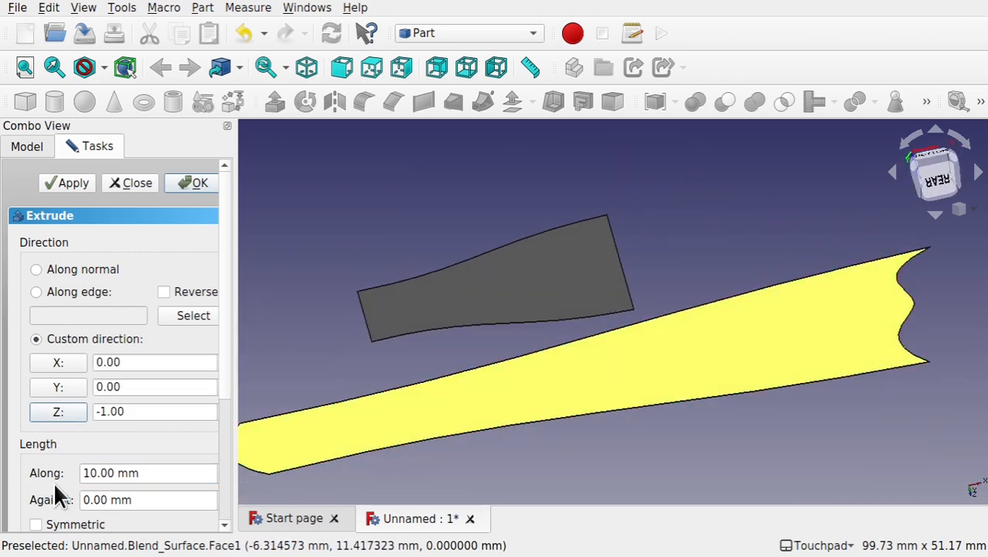
left_click(203, 185)
left_click_drag(549, 317, 626, 375, "shift")
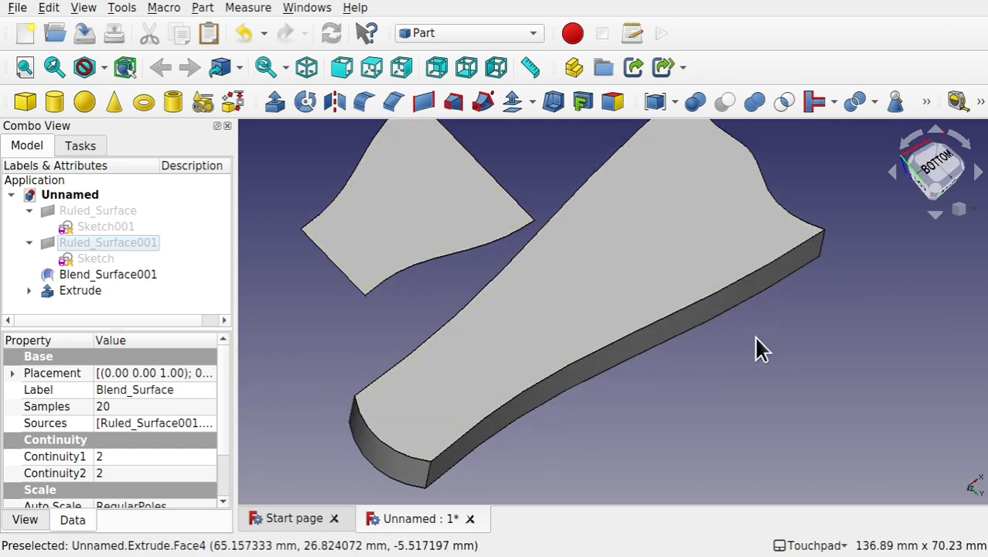
left_click_drag(758, 350, 590, 380, "shift")
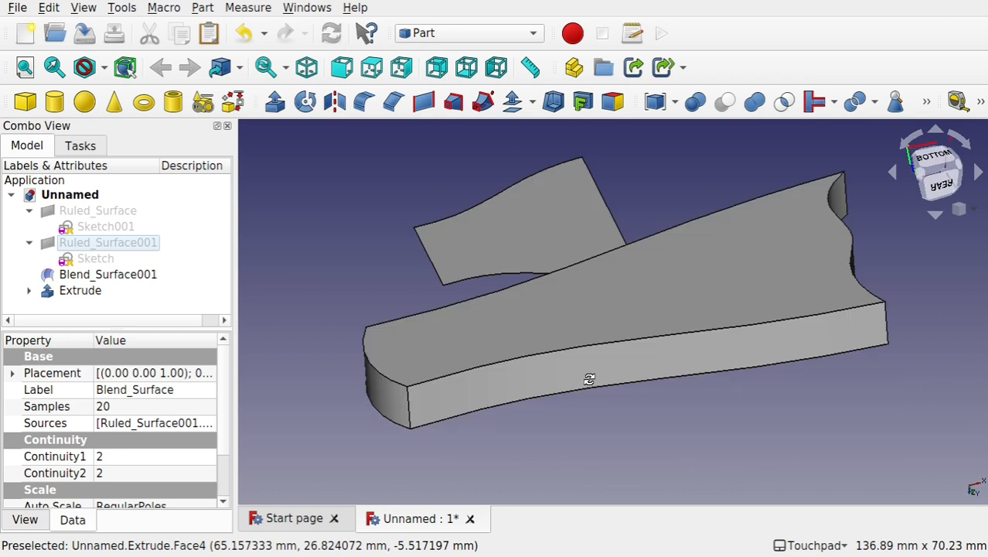